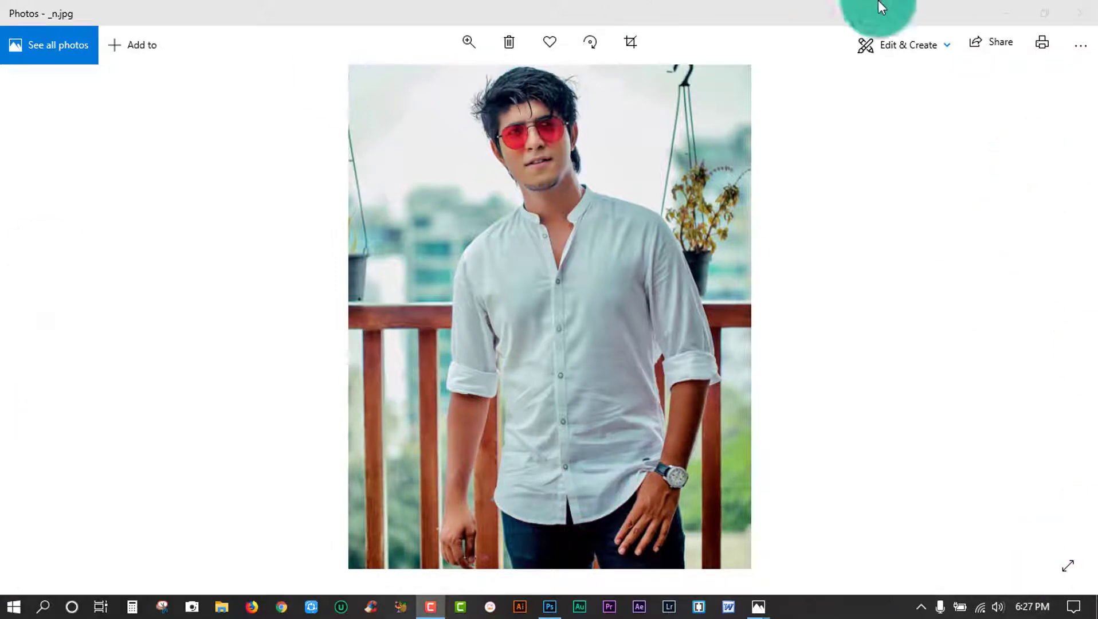
Preview the couple photo in Windows Photos, then switch to Photoshop's cut-out couple image.
click(1078, 319)
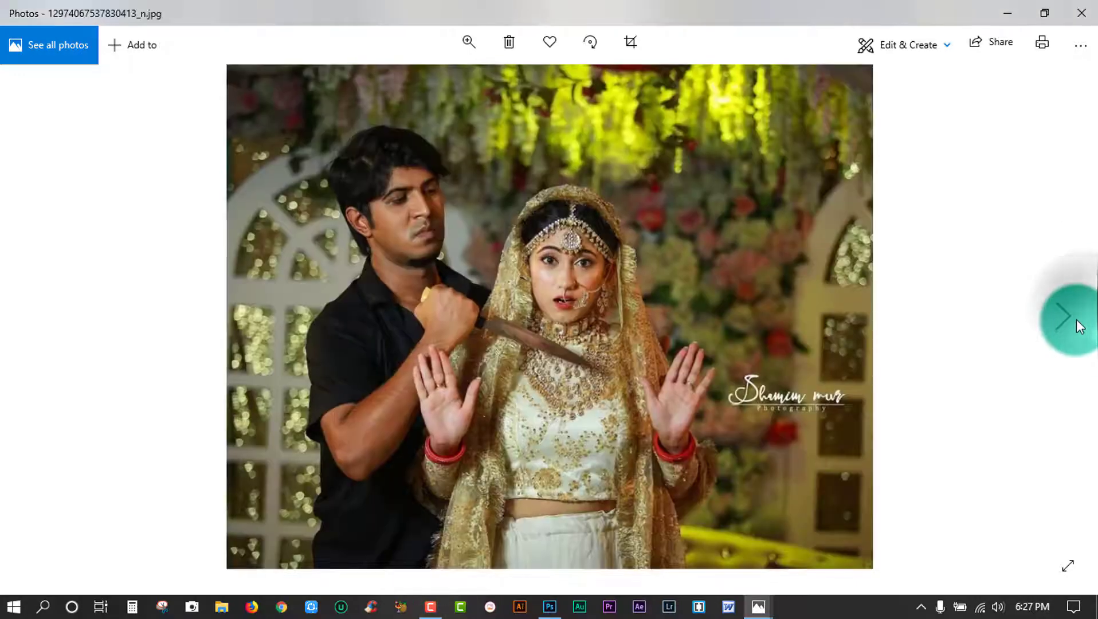
click(546, 606)
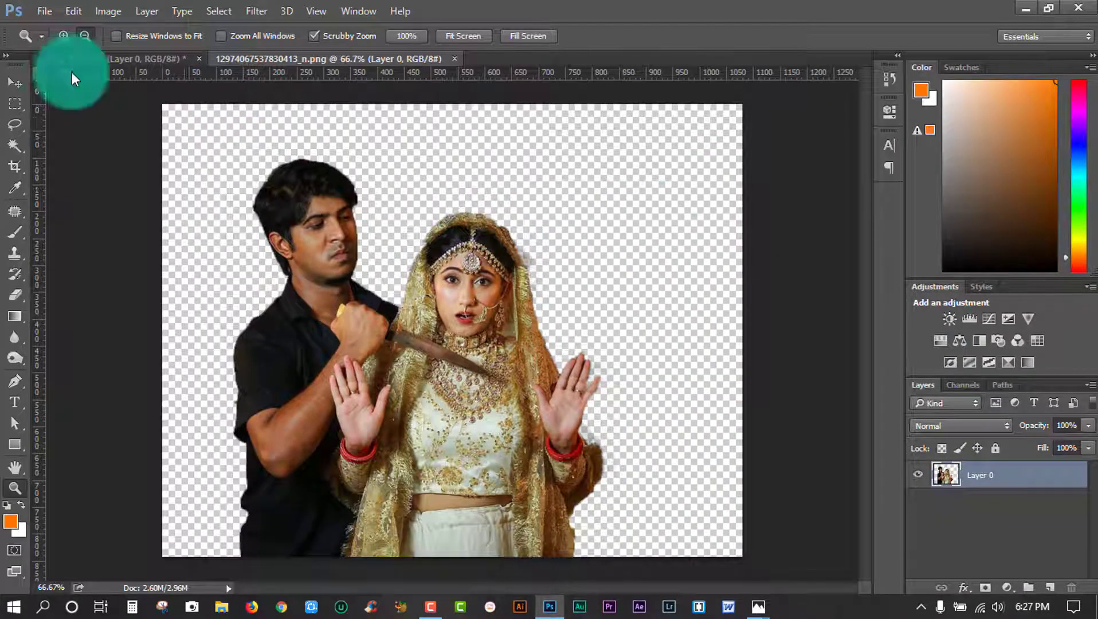
Make a new 1200 × 1200 px, 300 ppi white document, then return to the _n.jpg man cutout.
click(40, 11)
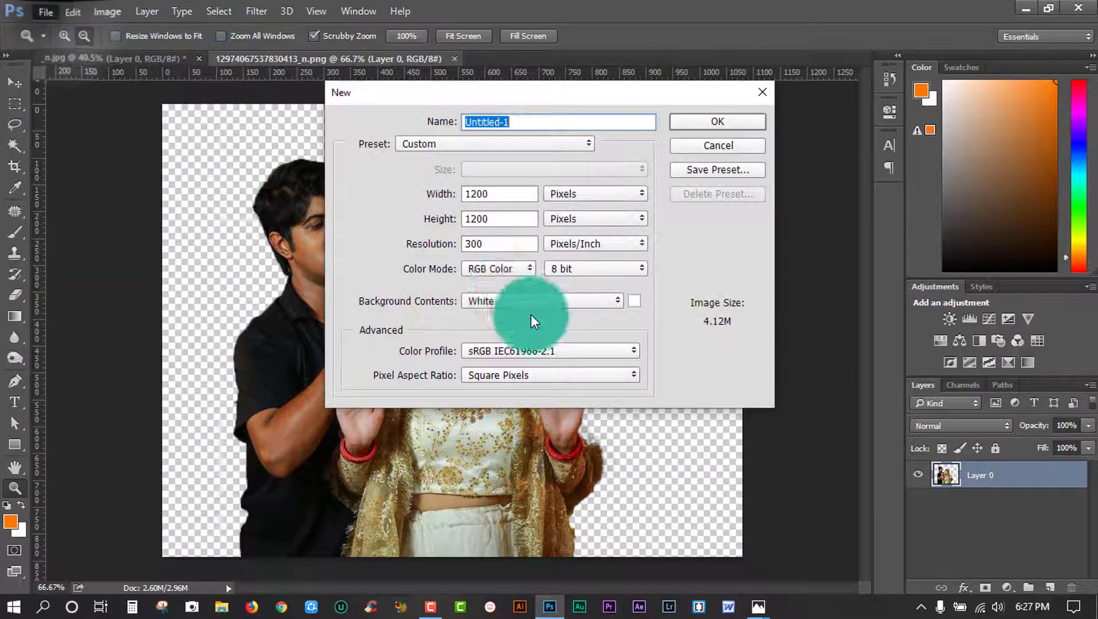
click(745, 143)
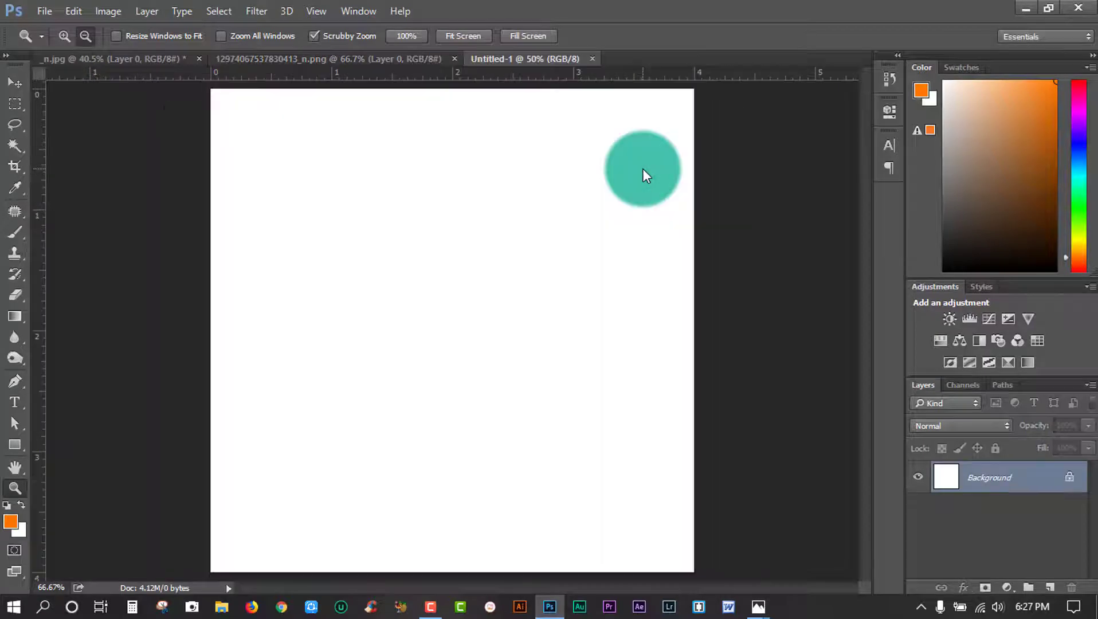
click(122, 57)
Drag the man in red glasses into Untitled-1 and erase the stray fragment by his shoulder.
click(15, 83)
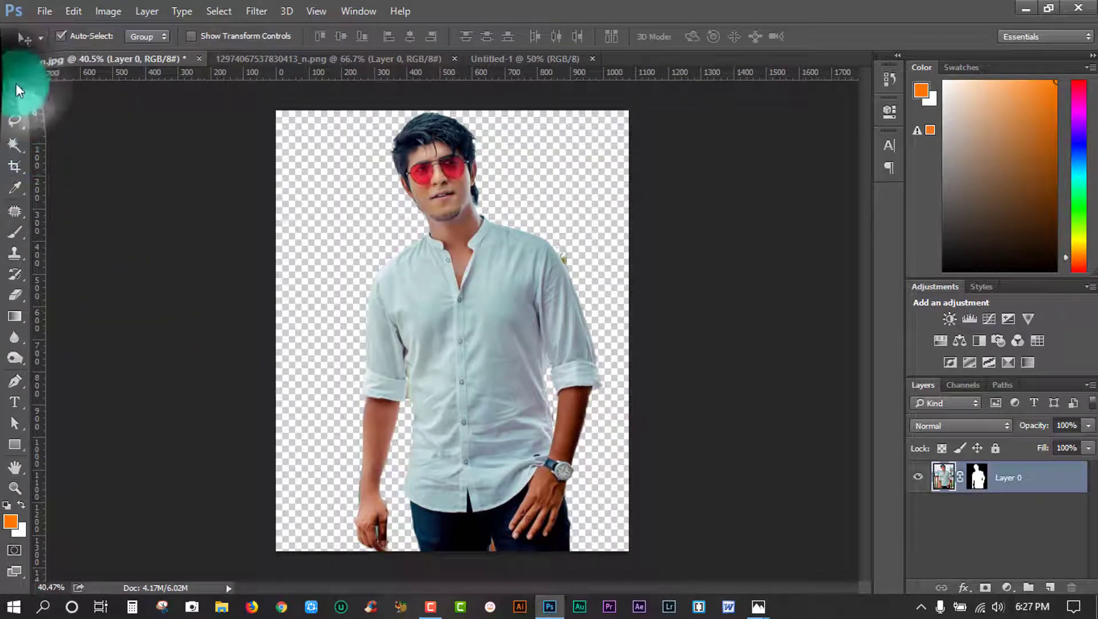
mouse_move(541, 259)
mouse_down()
mouse_move(512, 44)
mouse_move(514, 255)
mouse_up()
drag(542, 301, 506, 315)
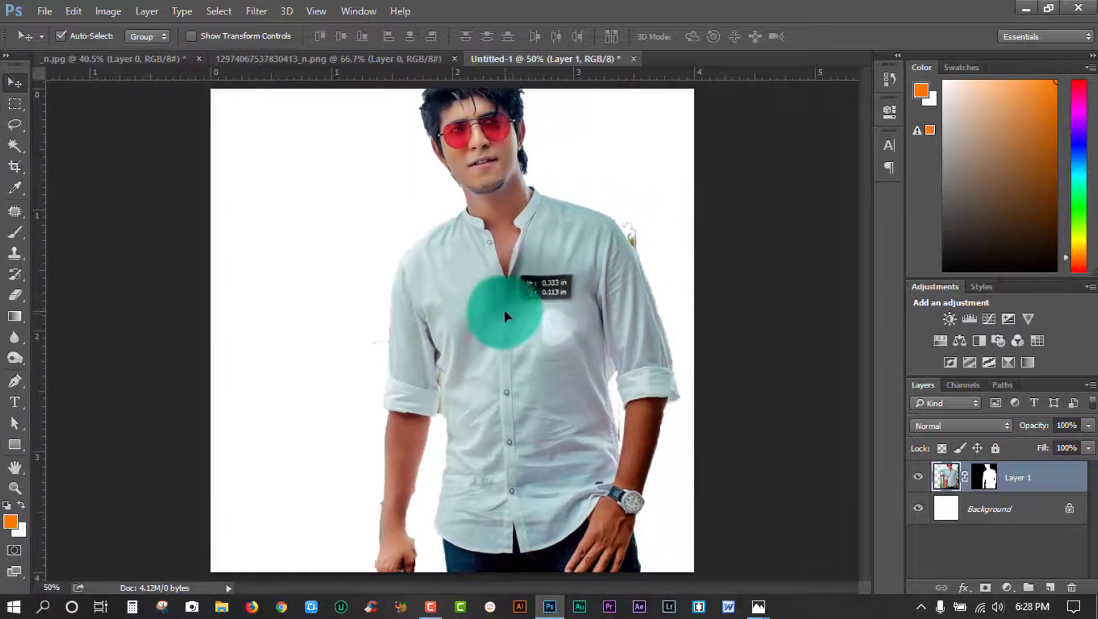
click(12, 364)
click(14, 296)
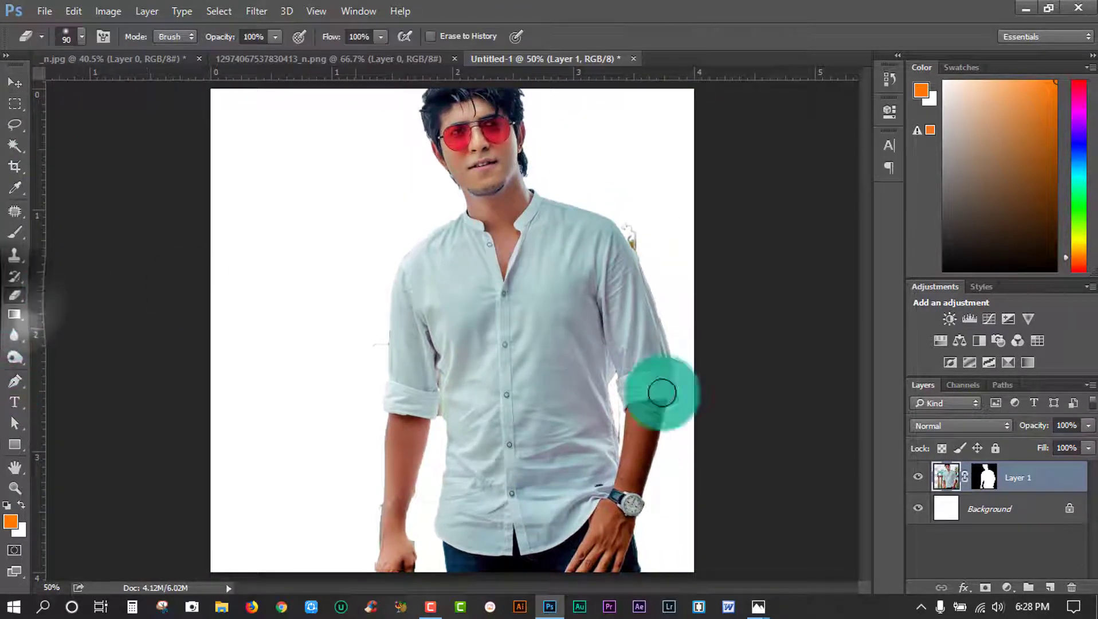
click(982, 480)
drag(632, 228, 649, 231)
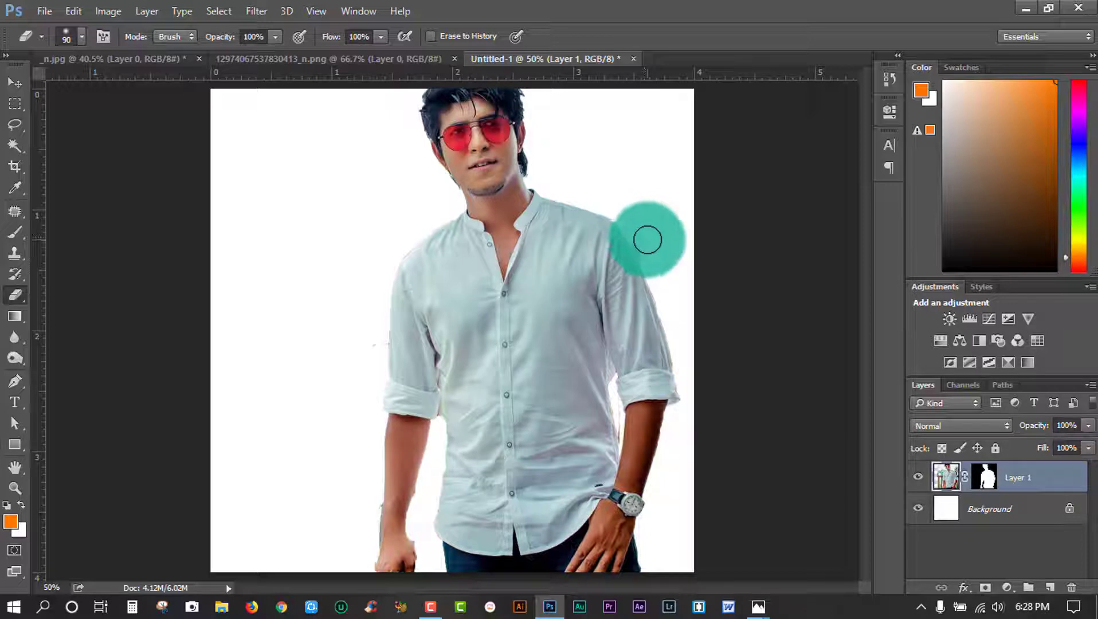
Scale the man layer to 57.41% and move him slightly higher in the square.
click(13, 491)
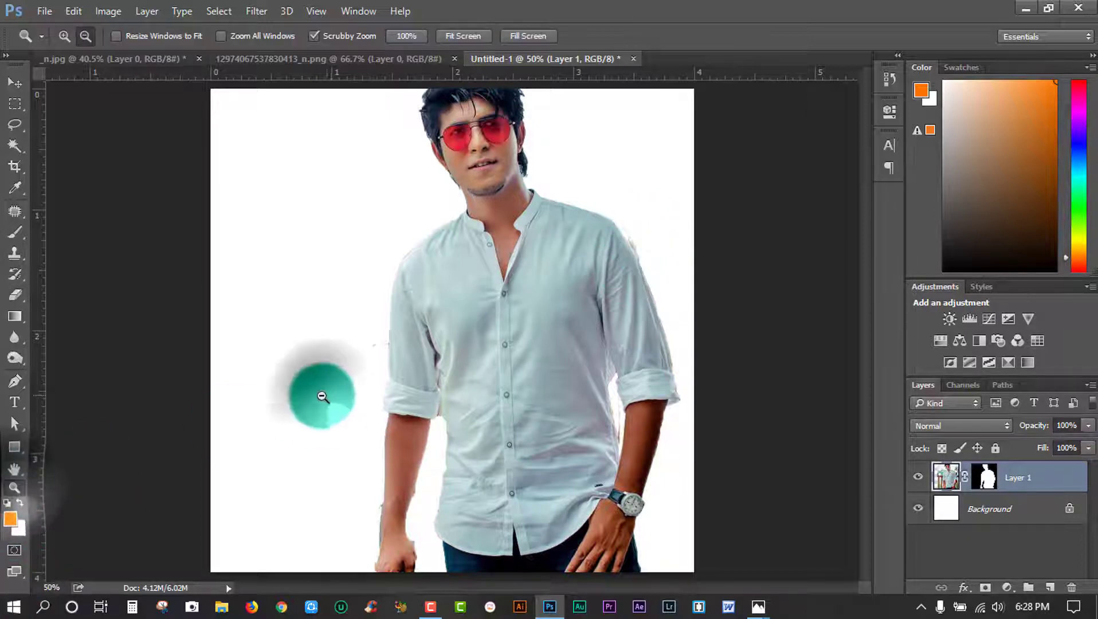
drag(319, 392, 247, 411)
key(ctrl+t)
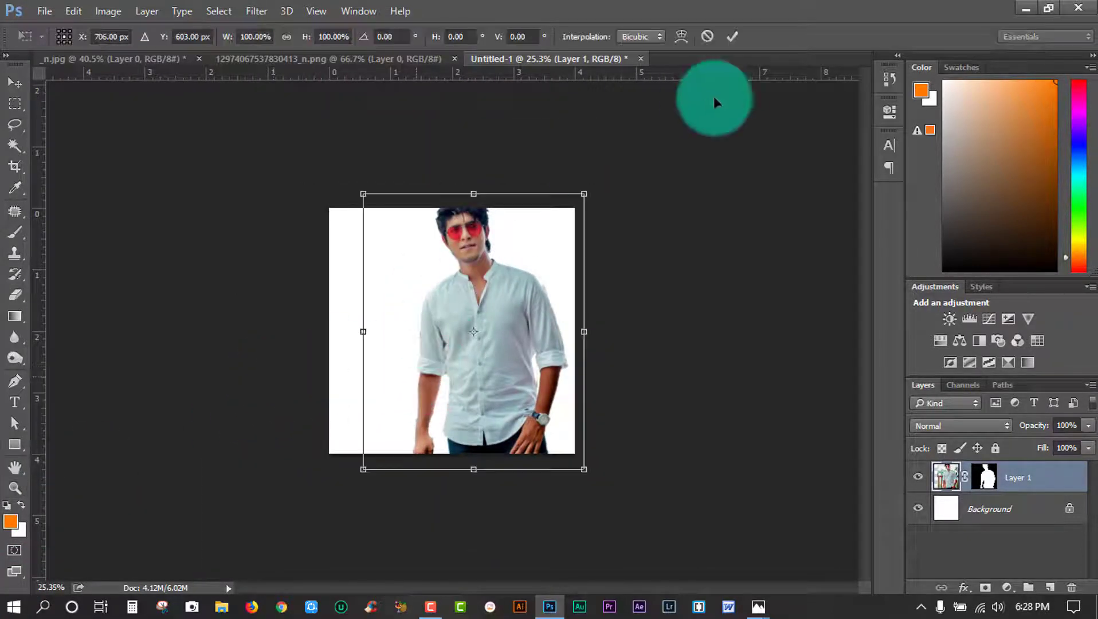
drag(587, 191, 533, 245)
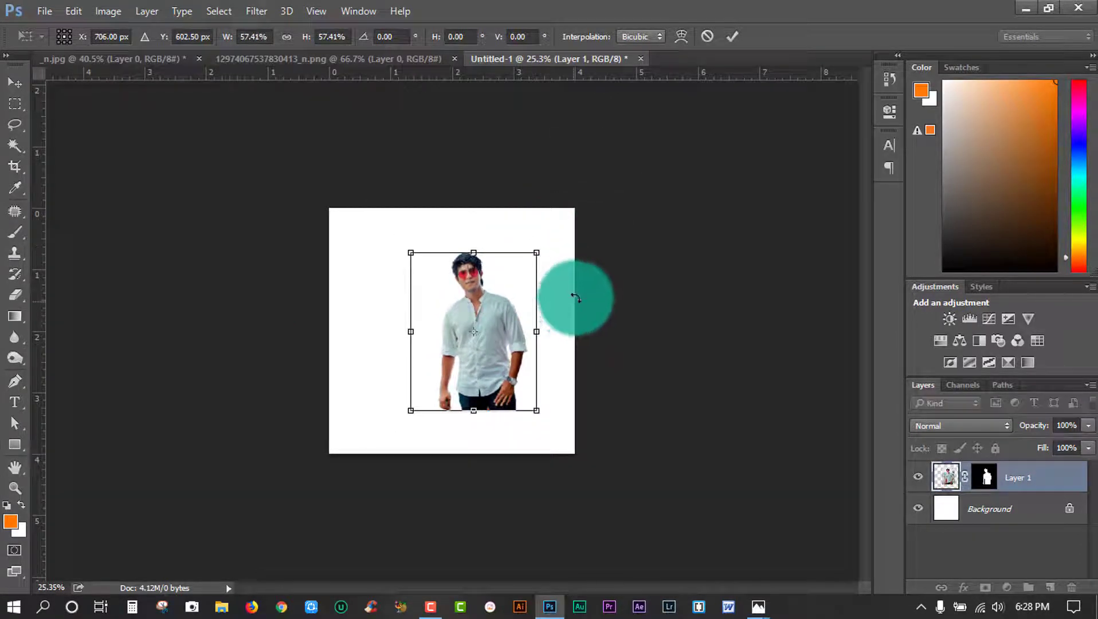
key(ctrl+plus)
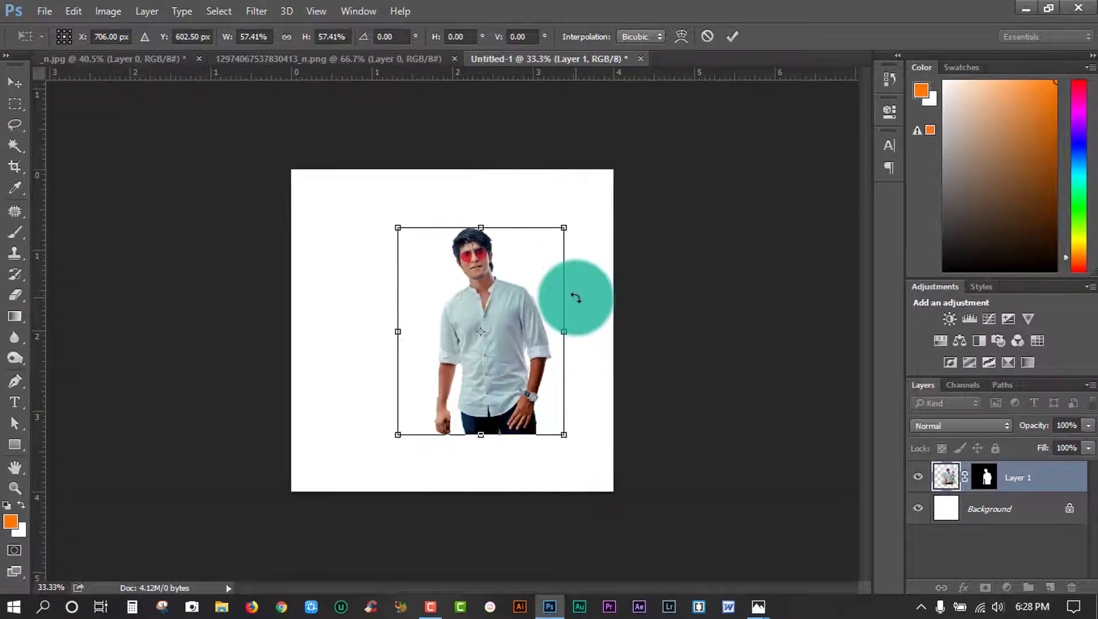
key(ctrl+plus)
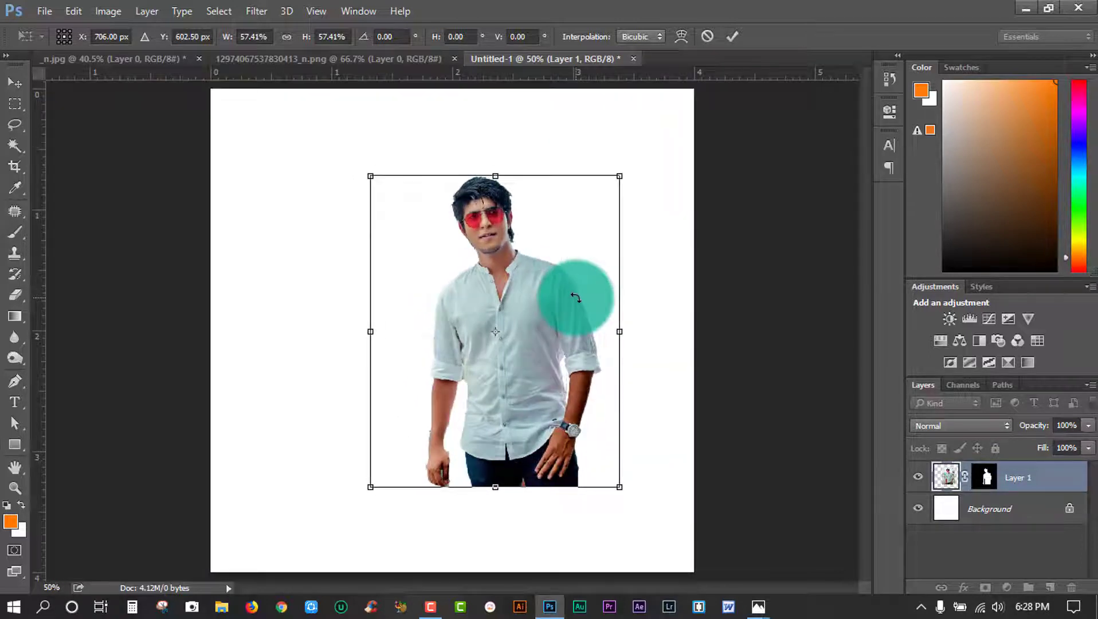
drag(522, 294, 532, 280)
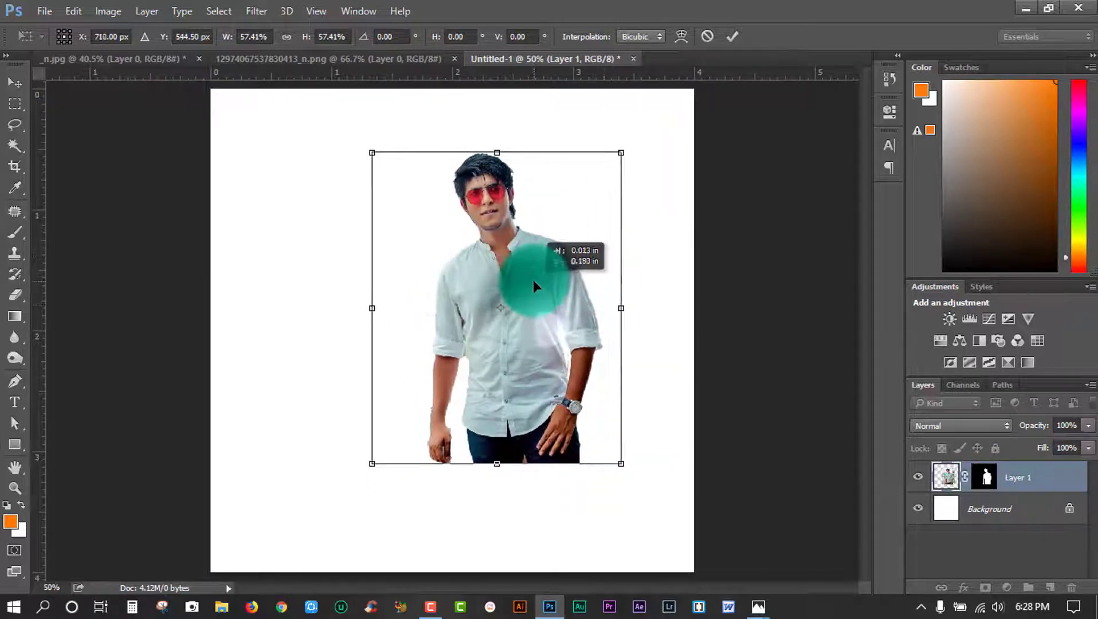
key(Return)
key(z)
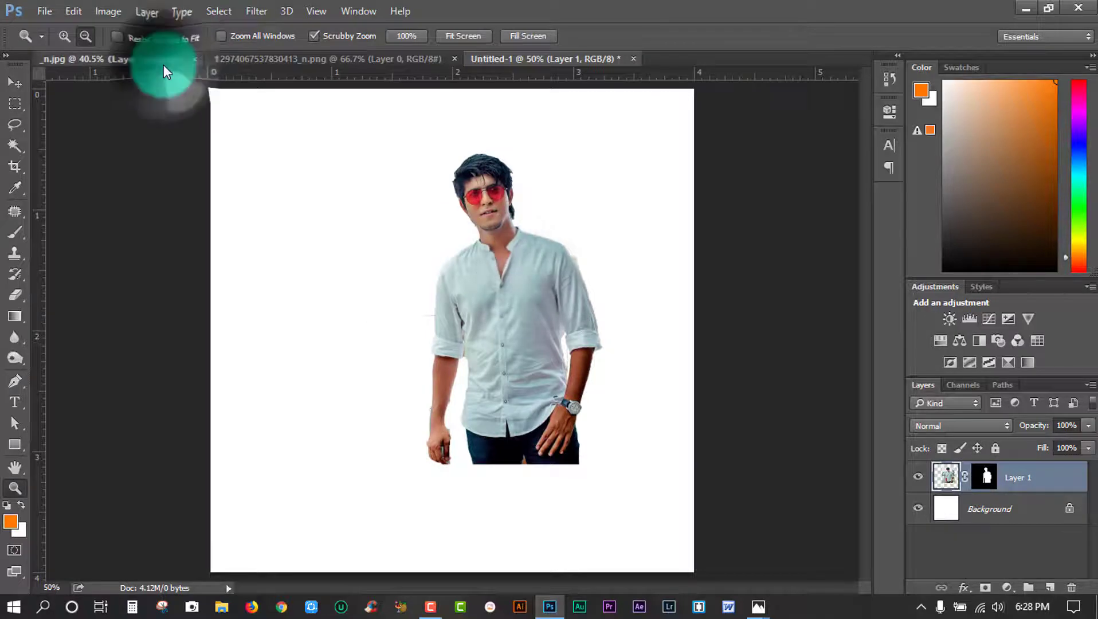
click(162, 60)
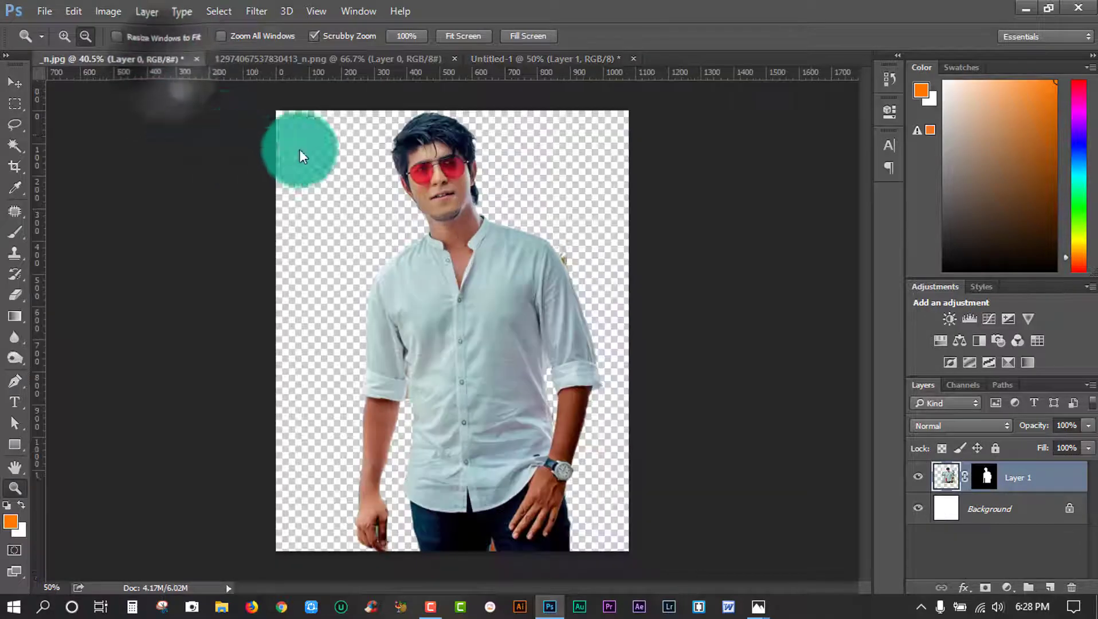
Close the man's _n.jpg source and drag the couple cutout into Untitled-1 as Layer 2.
click(199, 59)
click(594, 237)
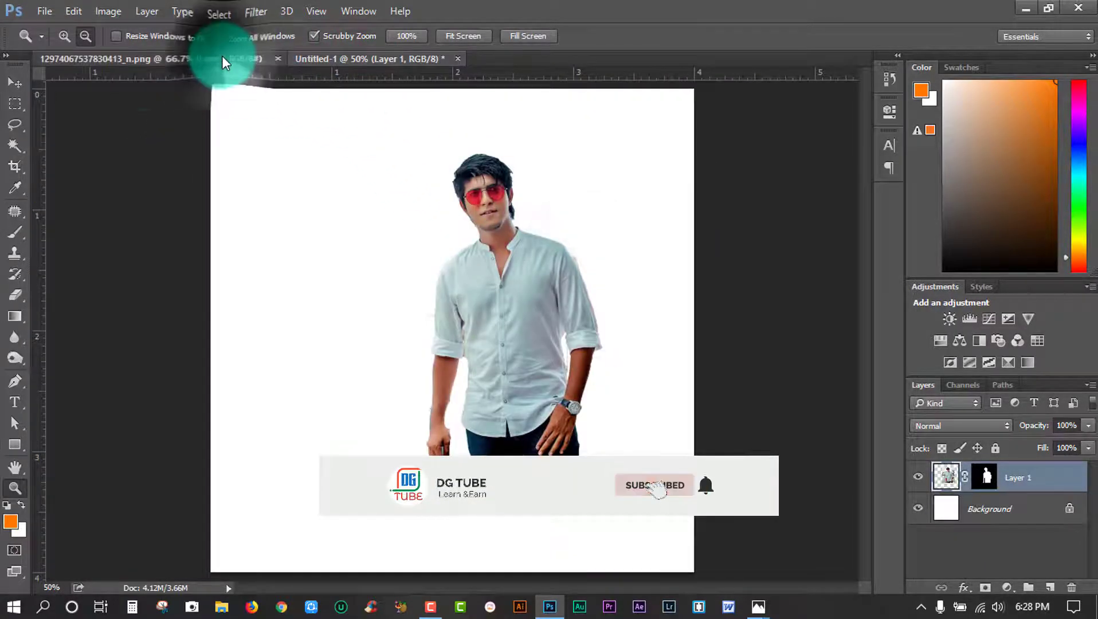
click(223, 57)
click(15, 85)
drag(388, 317, 436, 62)
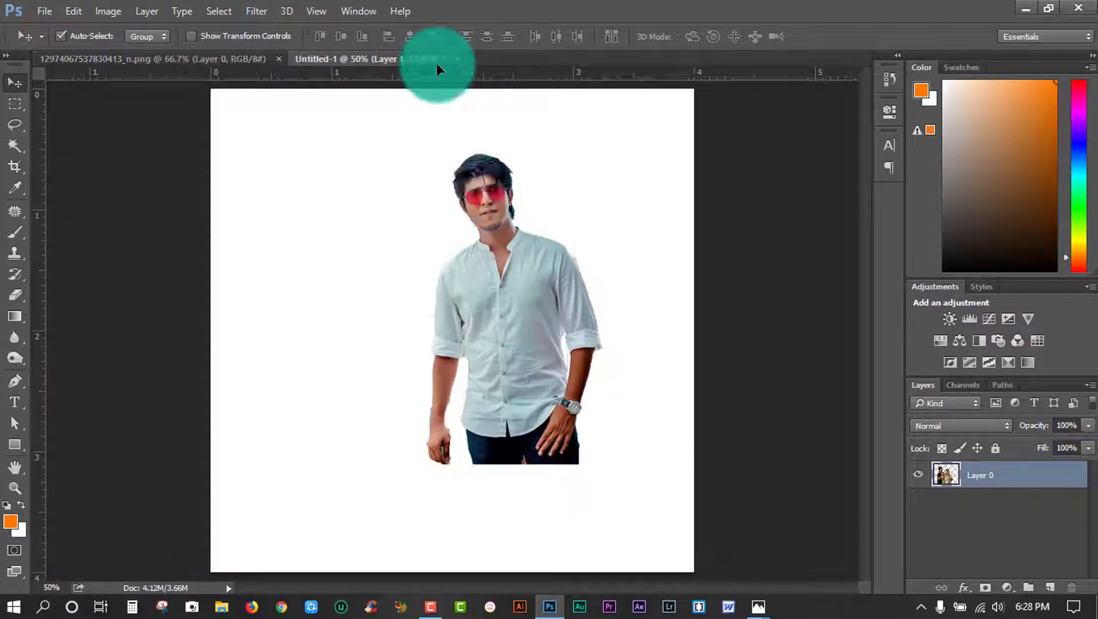
mouse_move(436, 62)
mouse_down()
mouse_move(501, 341)
mouse_move(538, 353)
mouse_move(530, 359)
mouse_up()
Nudge the couple lower and shift the man in glasses left behind them.
click(13, 493)
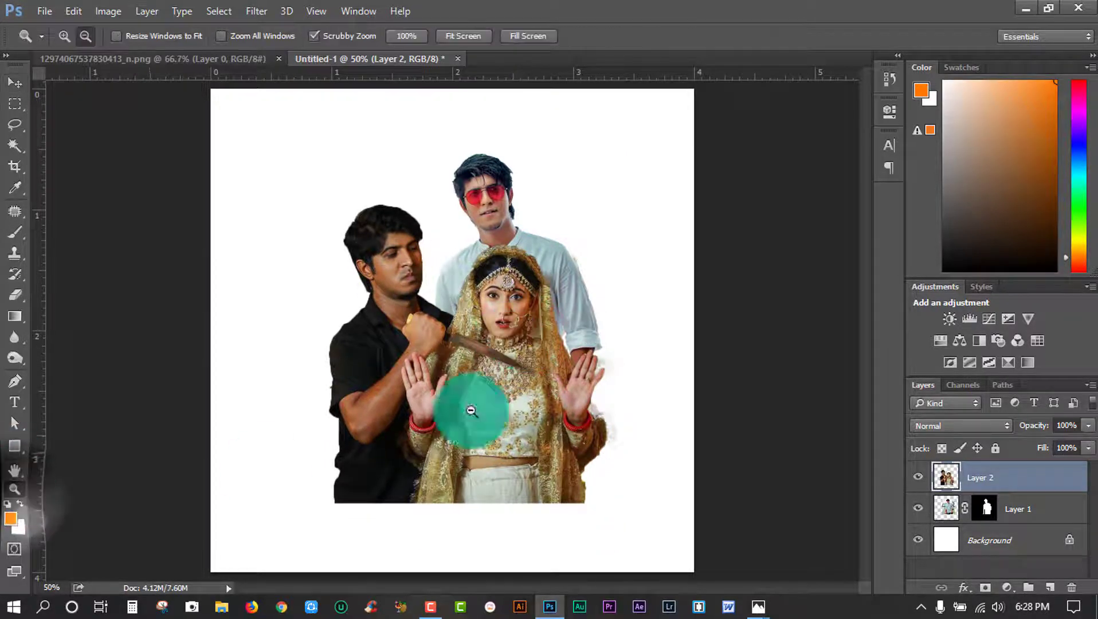
alt+click(464, 399)
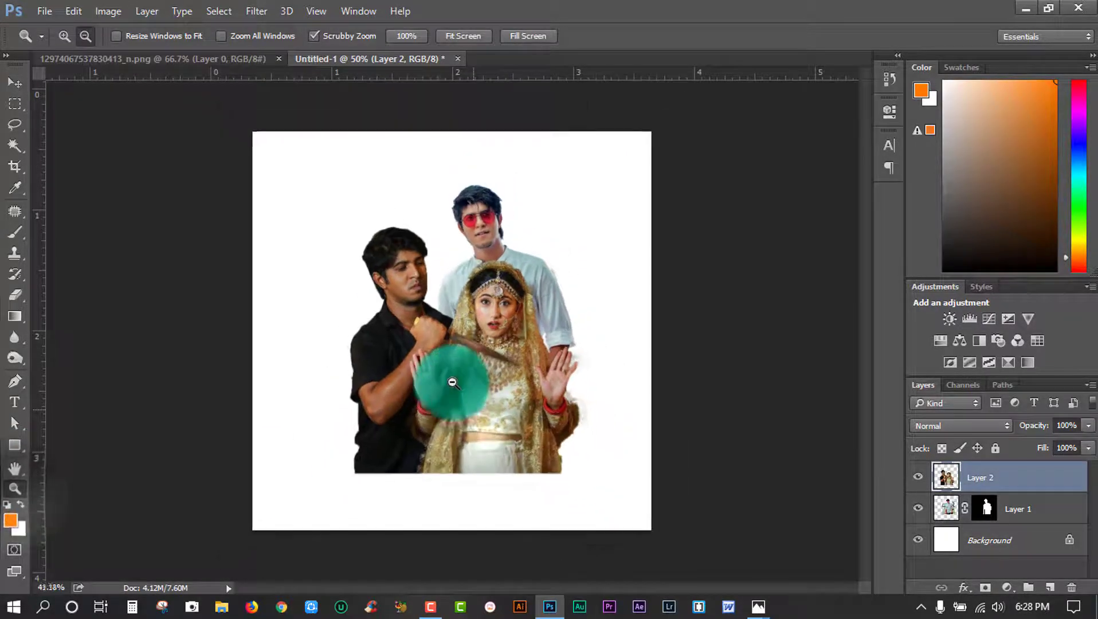
click(15, 83)
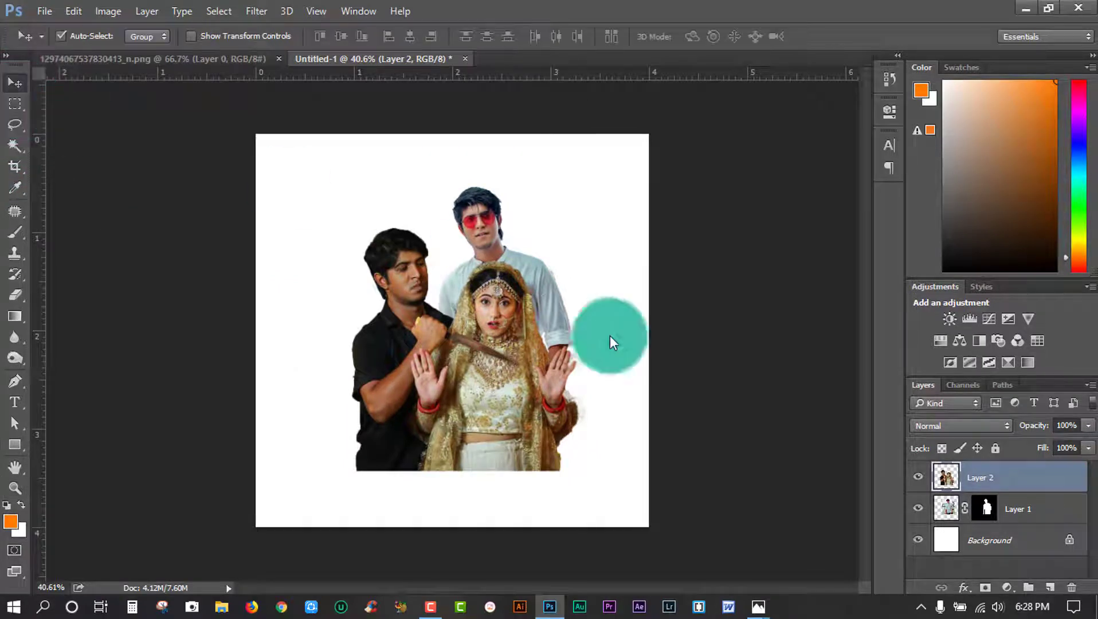
drag(533, 419, 526, 419)
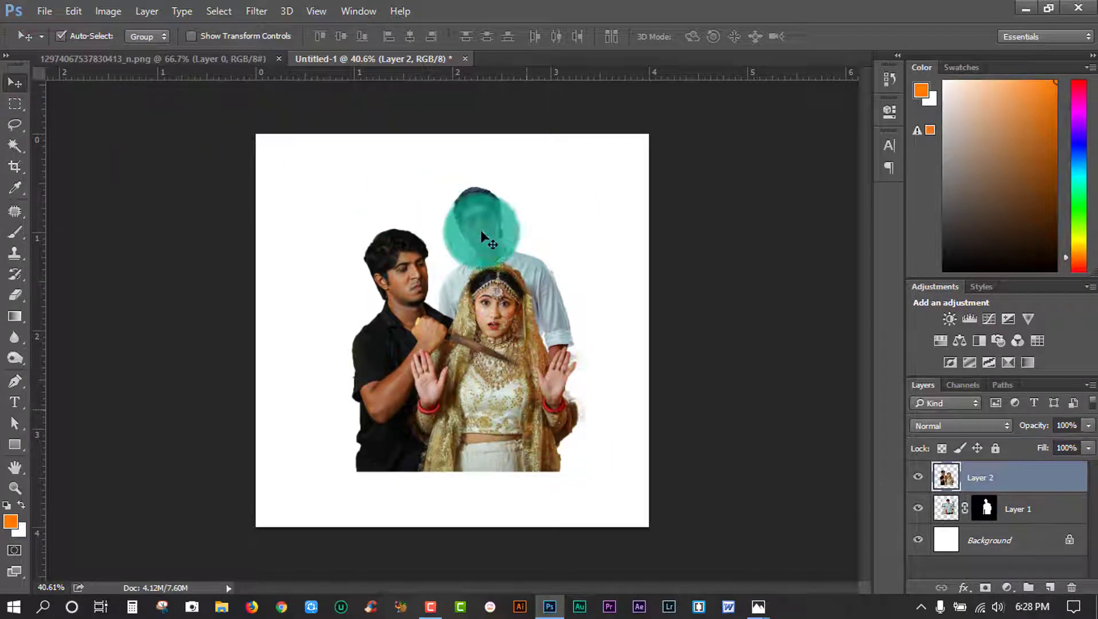
mouse_move(475, 228)
mouse_down()
mouse_move(458, 224)
mouse_move(496, 343)
mouse_move(518, 372)
mouse_up()
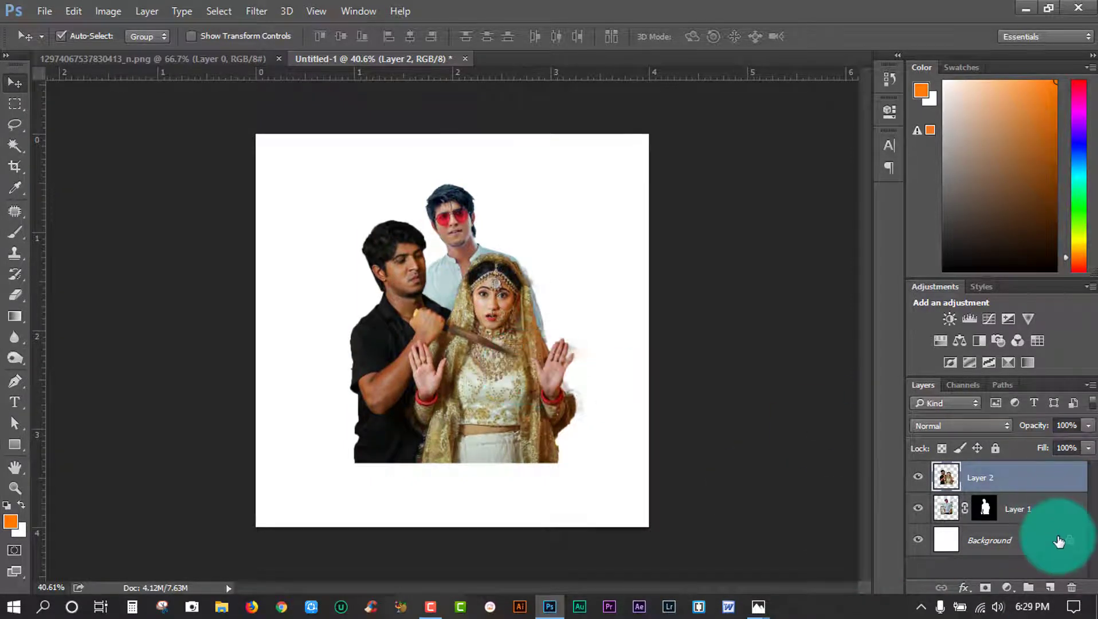
Add a layer mask to the couple's layer and choose a foreground-to-transparent gradient.
click(986, 588)
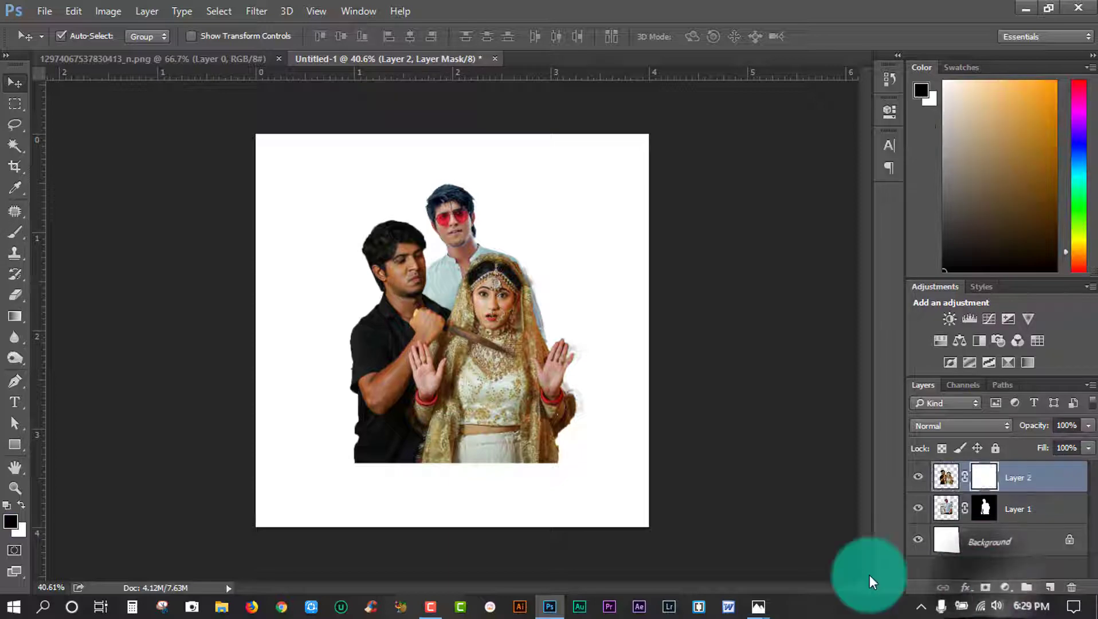
click(947, 477)
click(15, 316)
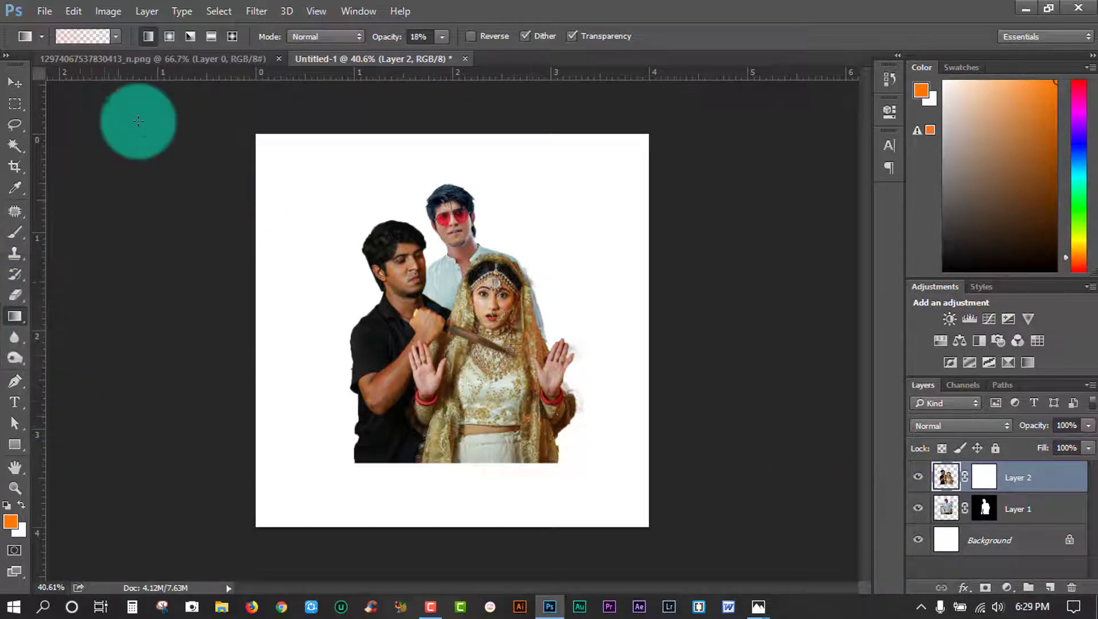
click(86, 37)
click(669, 299)
Set the gradient's left stop to black, then test-draw it and undo.
click(632, 469)
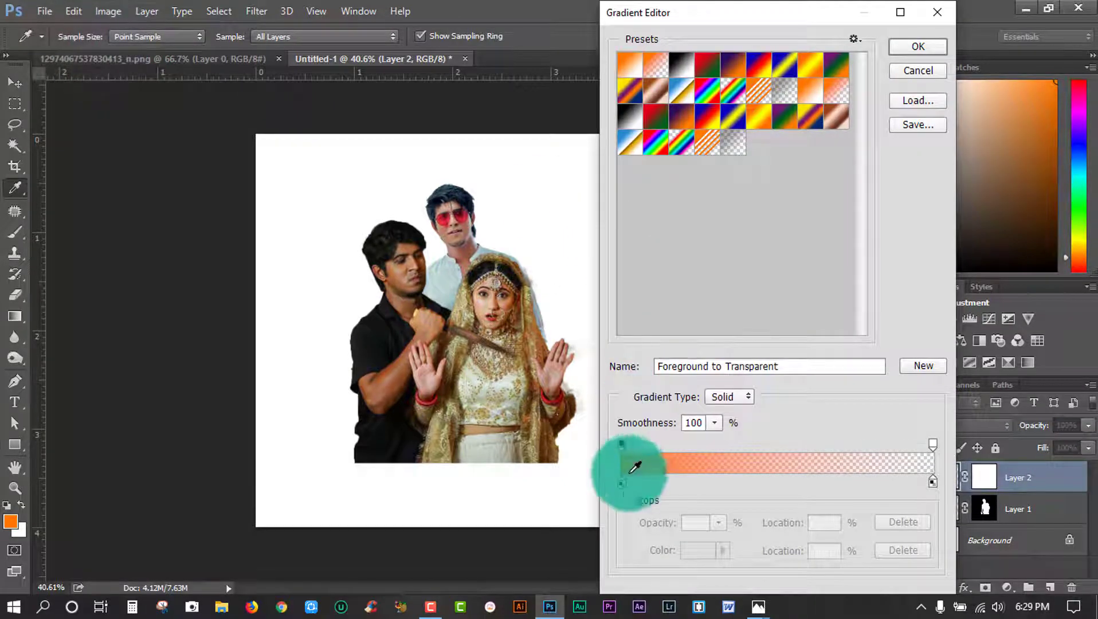
click(623, 482)
click(713, 549)
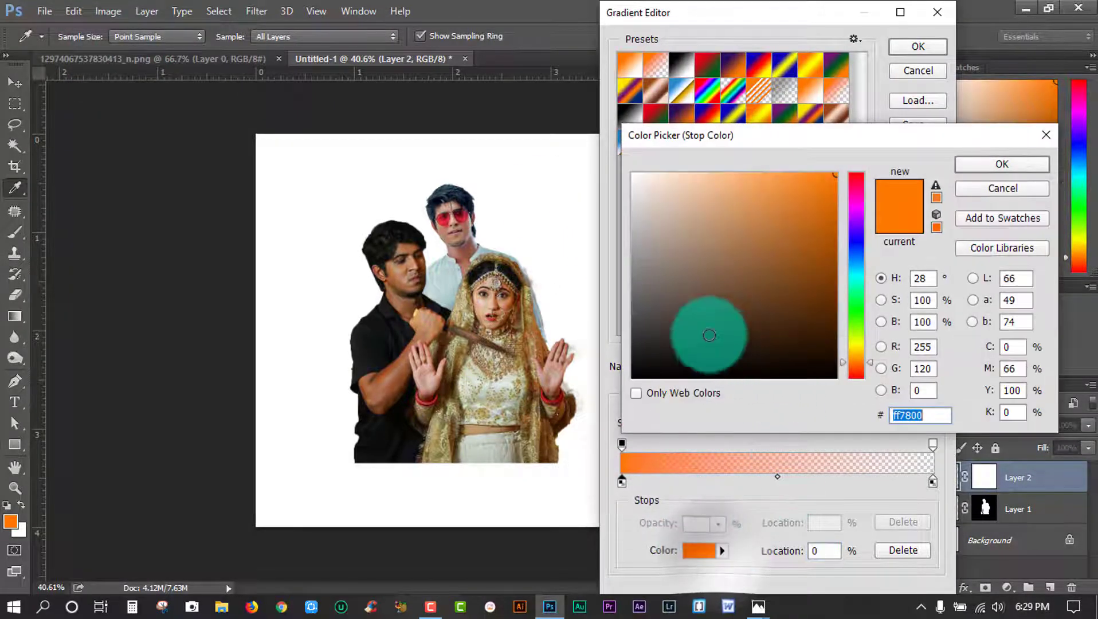
drag(706, 334, 578, 401)
click(987, 163)
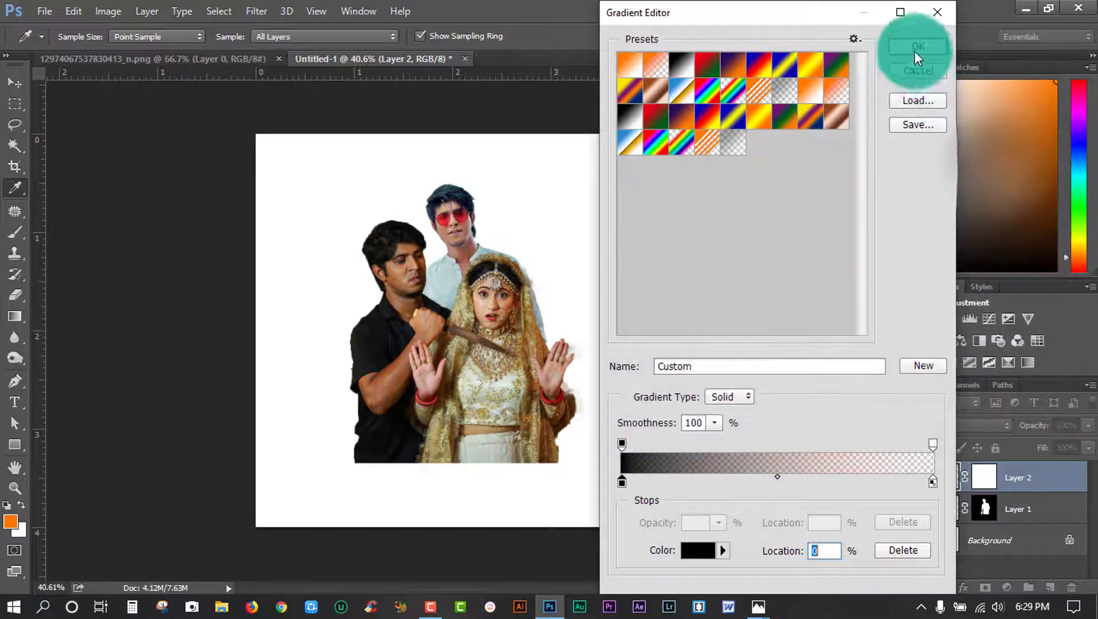
click(915, 49)
drag(476, 516, 453, 404)
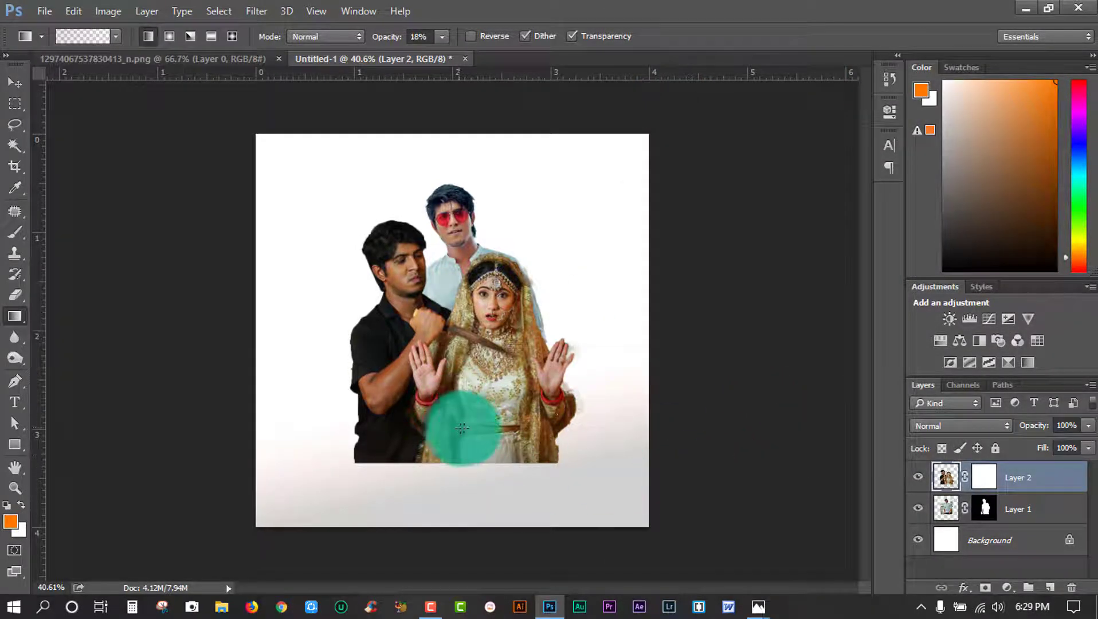
key(ctrl+z)
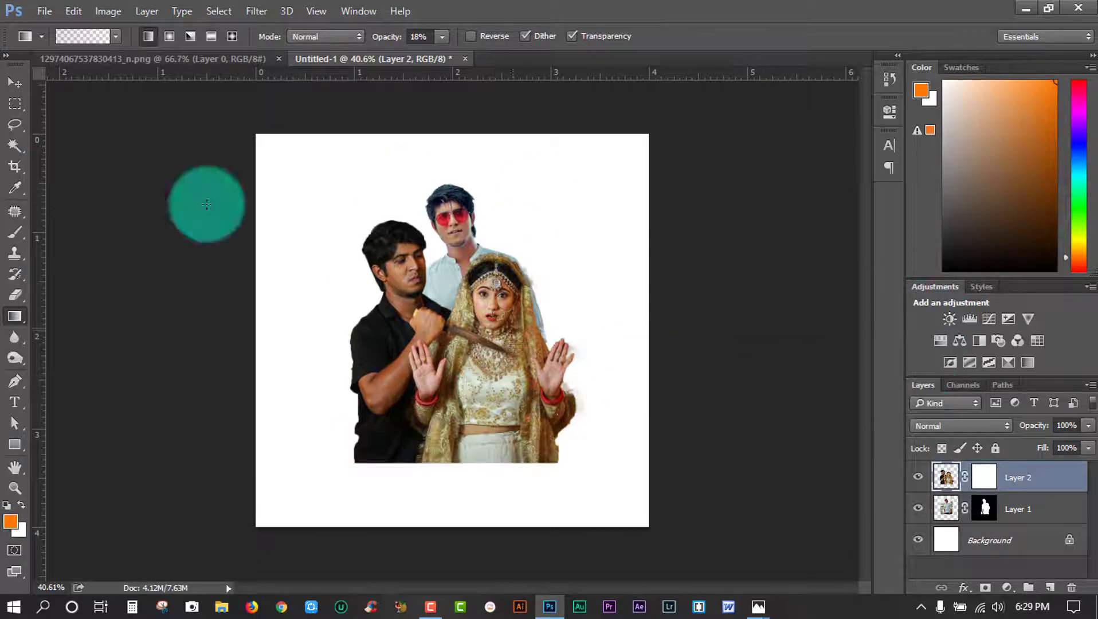
Place Pink Sky.jpg from the New folder (2) into the poster.
click(51, 13)
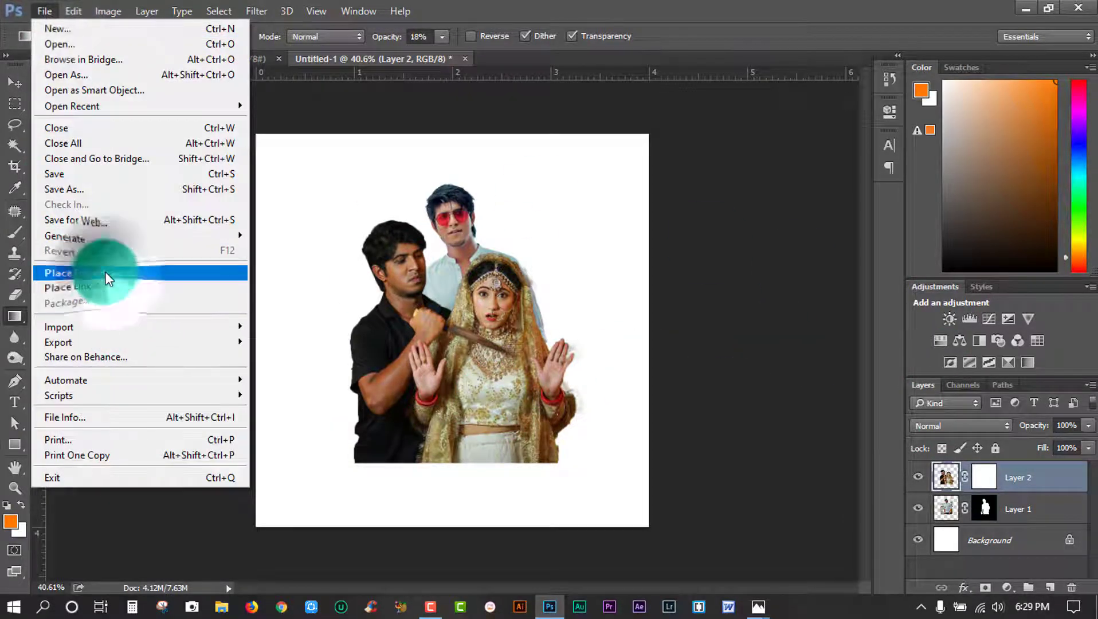
click(701, 275)
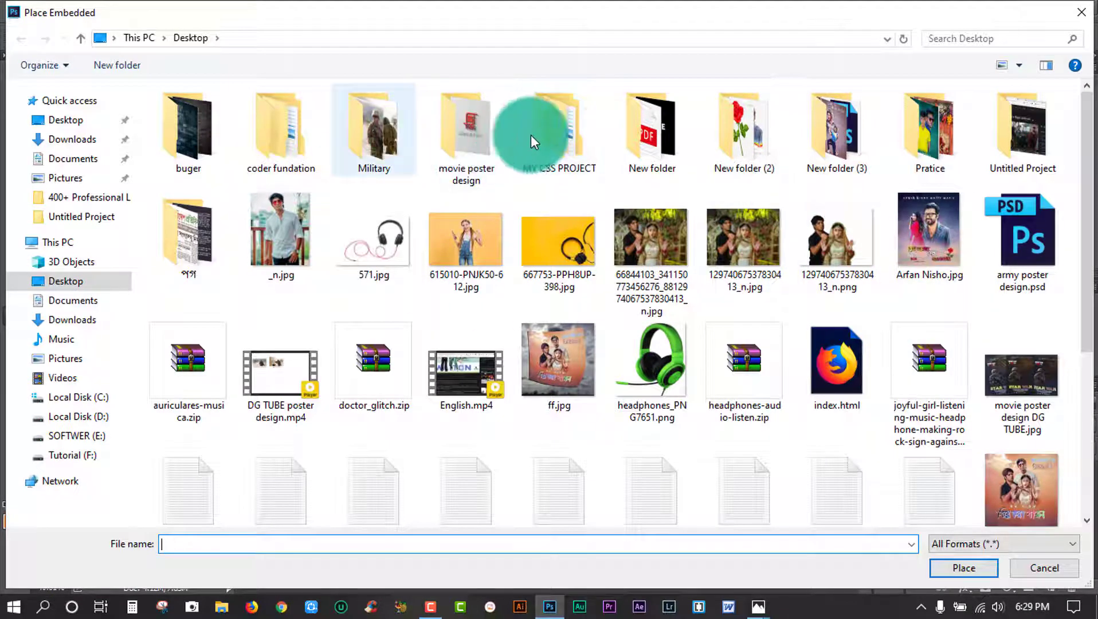
double_click(753, 140)
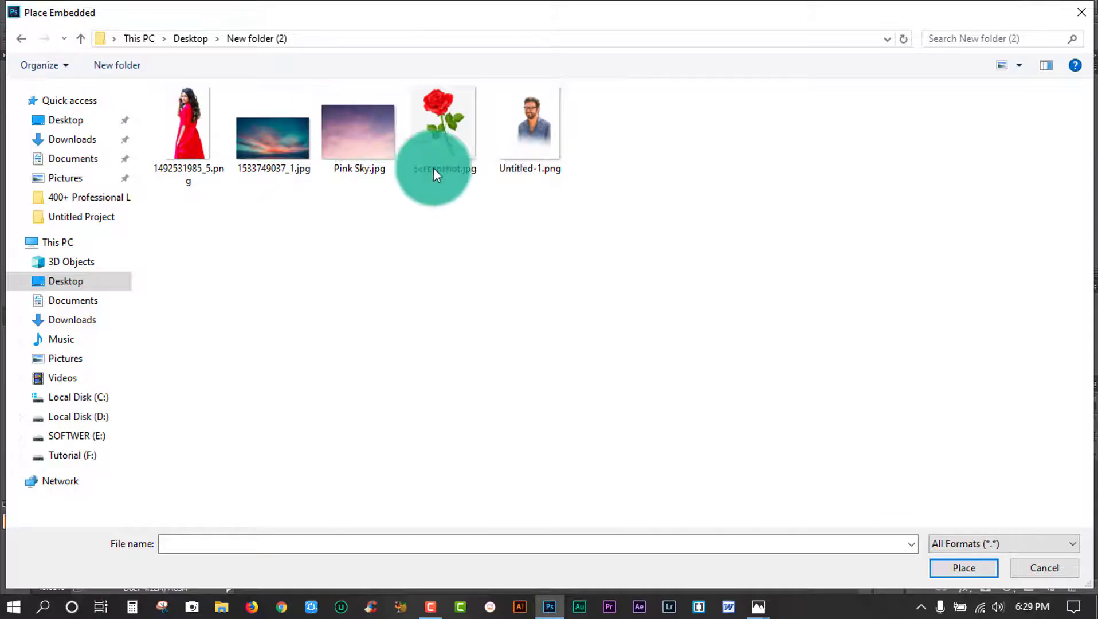
double_click(372, 145)
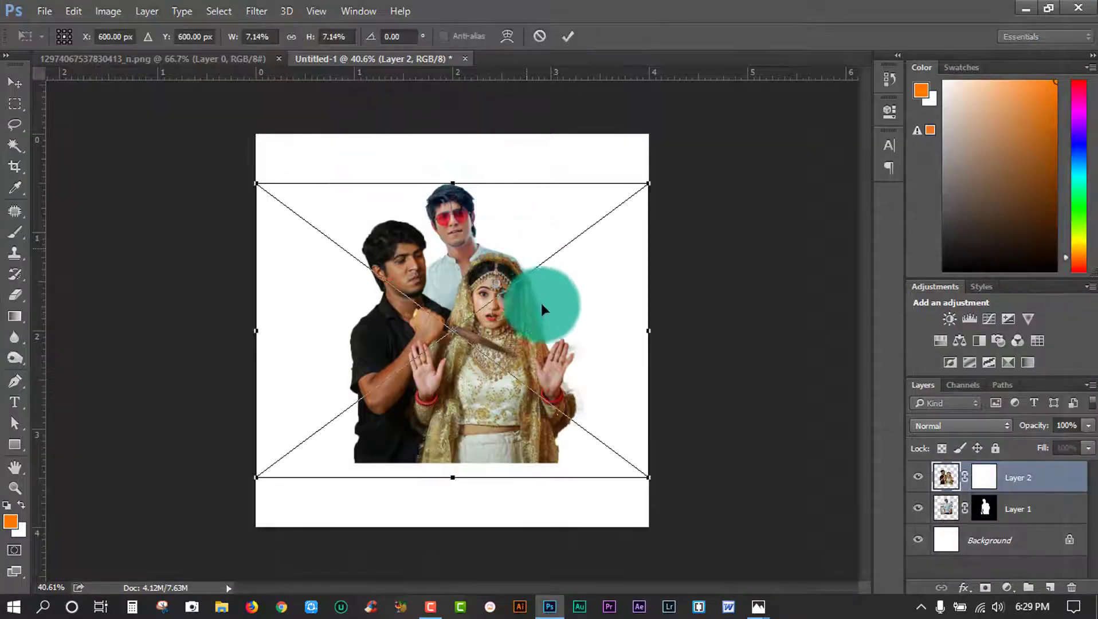
Transform the Pink Sky to 7.73% so it covers the upper canvas, and commit.
mouse_move(706, 387)
mouse_down()
mouse_move(559, 519)
mouse_move(591, 310)
mouse_up()
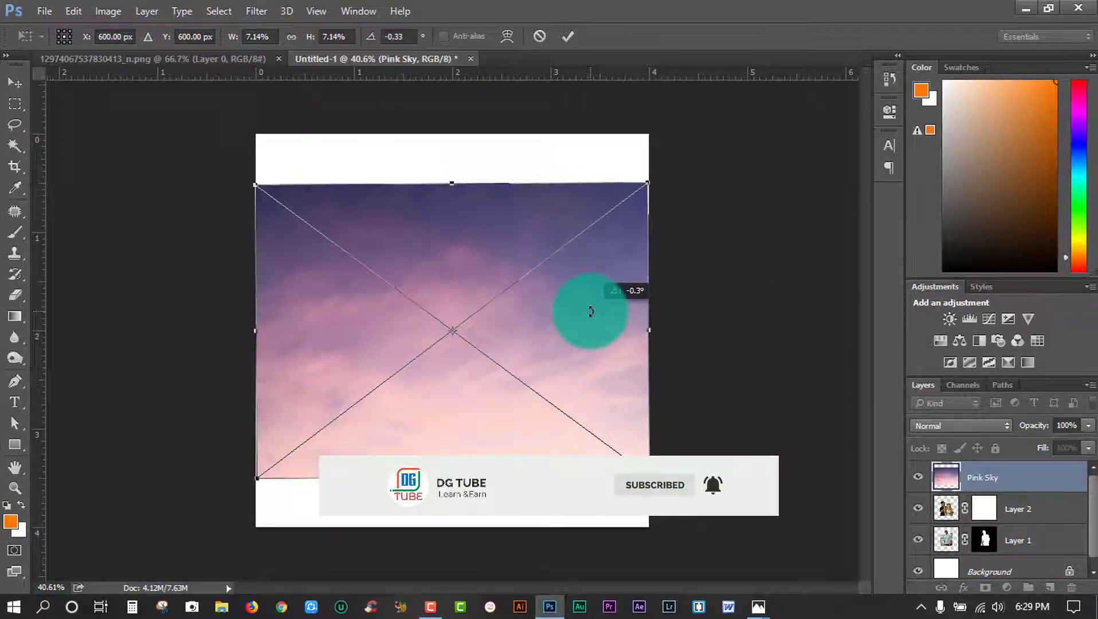
mouse_move(601, 391)
mouse_down()
mouse_move(610, 341)
mouse_move(599, 331)
mouse_up()
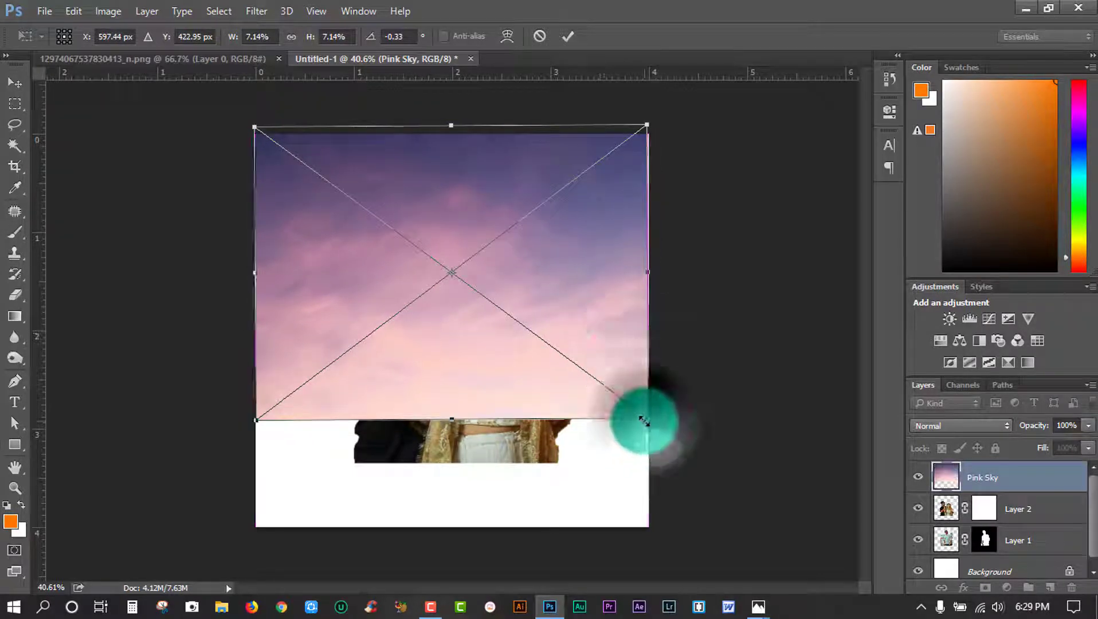
drag(644, 421, 661, 434)
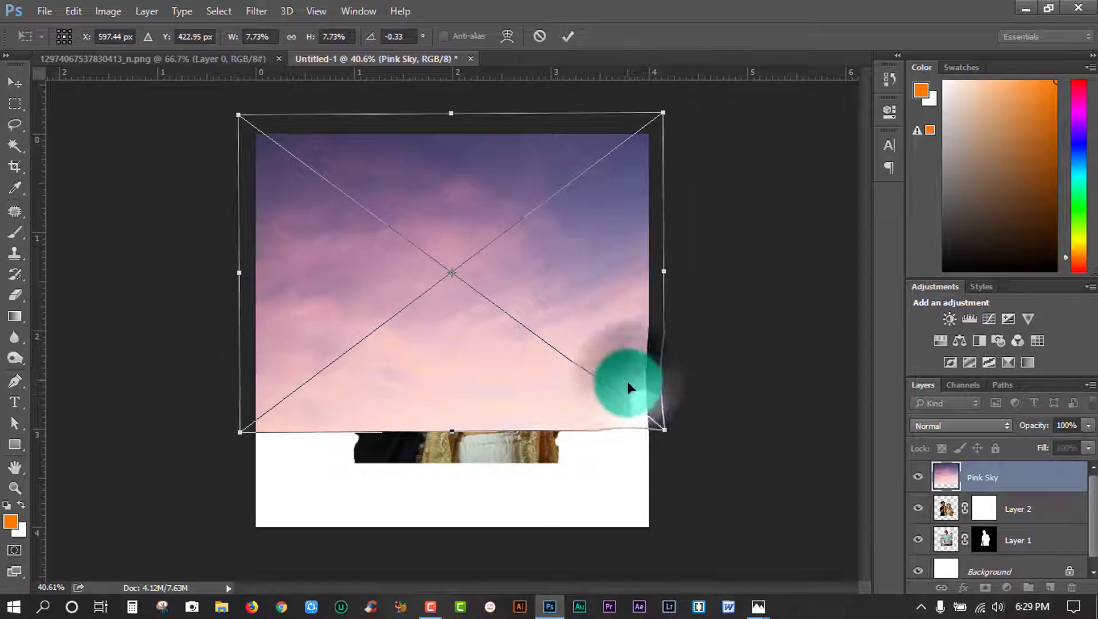
drag(628, 383, 629, 384)
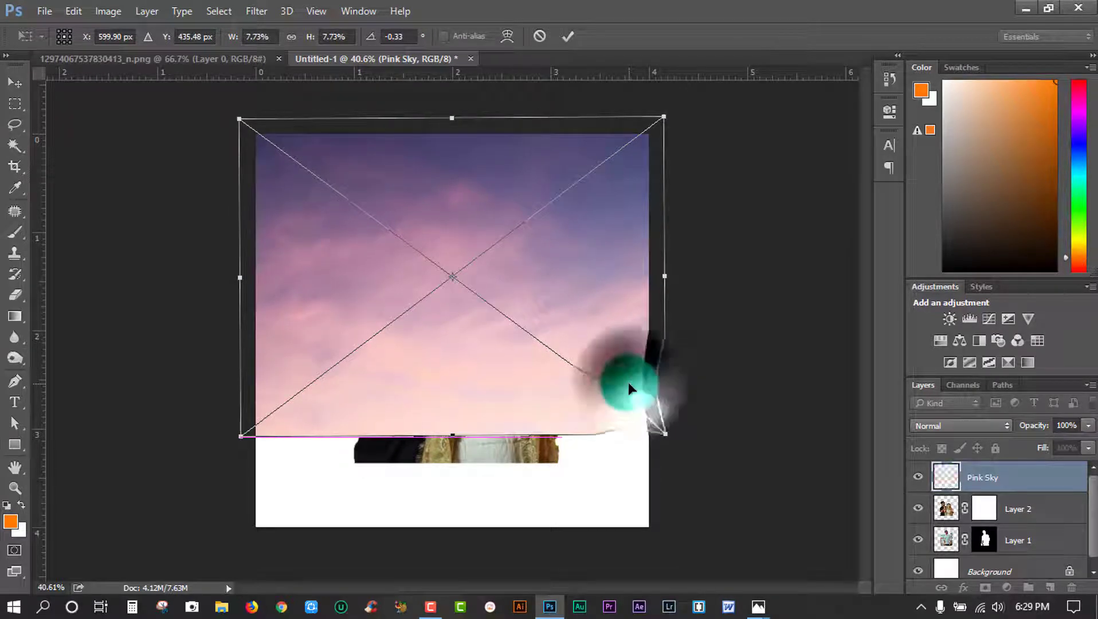
key(Return)
Move the Pink Sky layer below the figure layers and give it a layer mask.
key(g)
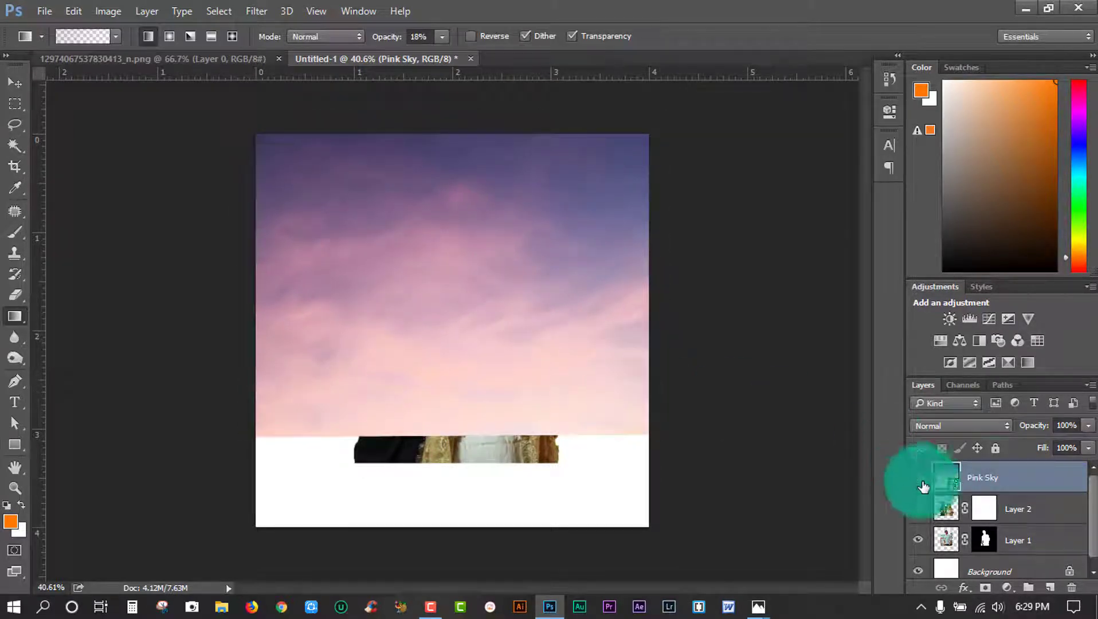
drag(924, 481, 982, 541)
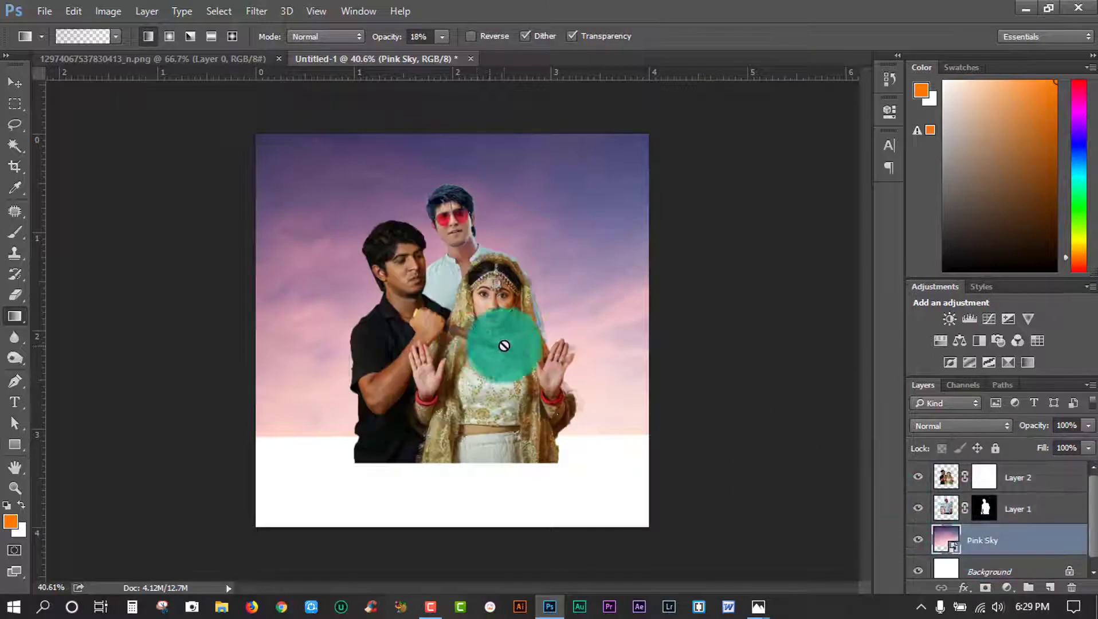
click(16, 82)
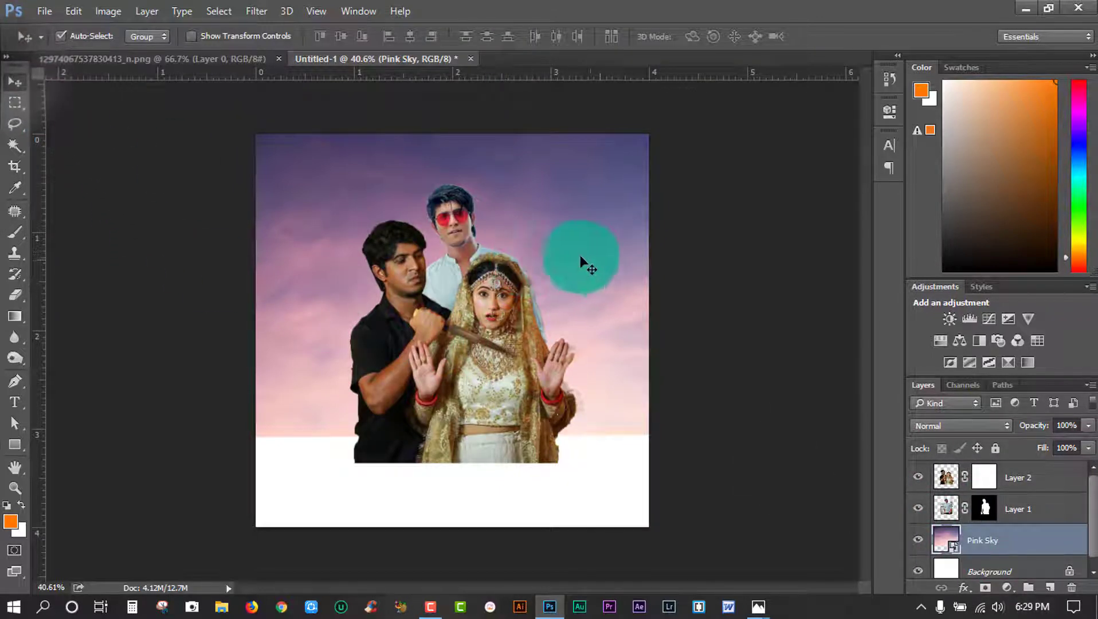
click(1021, 552)
click(970, 588)
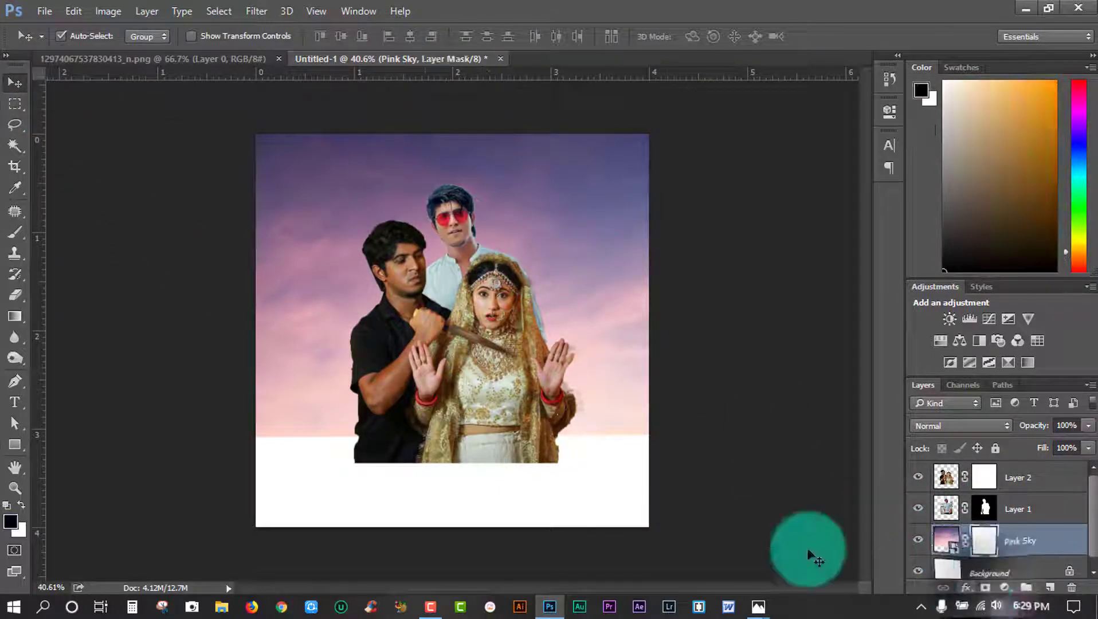
Fade the sky's bottom edge into white with a 100% opacity gradient on its mask.
click(13, 319)
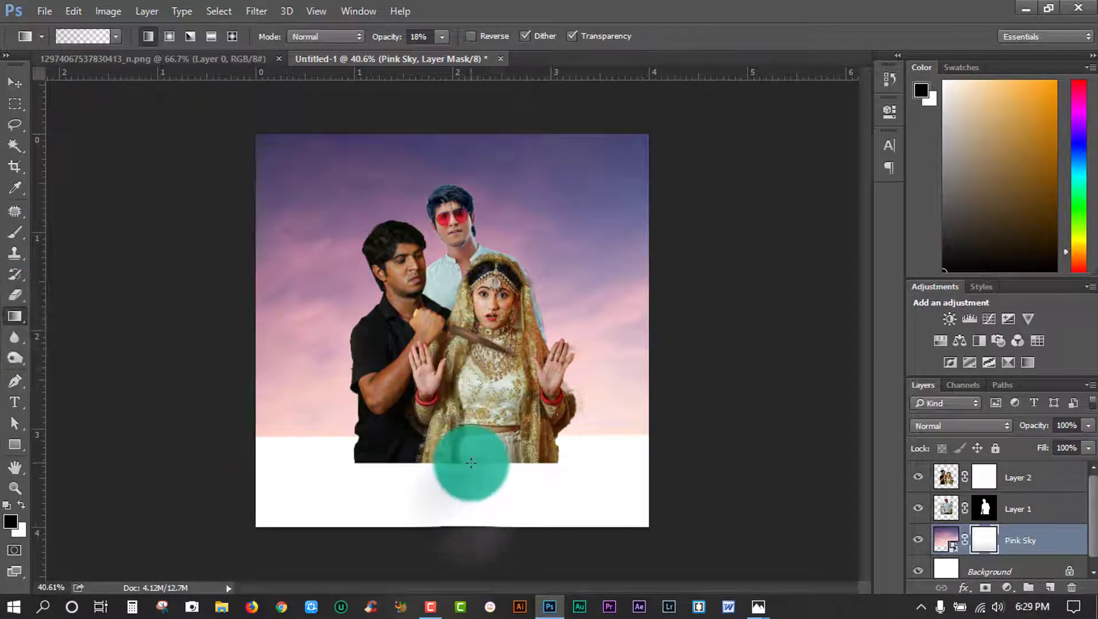
mouse_move(476, 497)
mouse_down()
mouse_move(476, 295)
mouse_move(472, 516)
mouse_up()
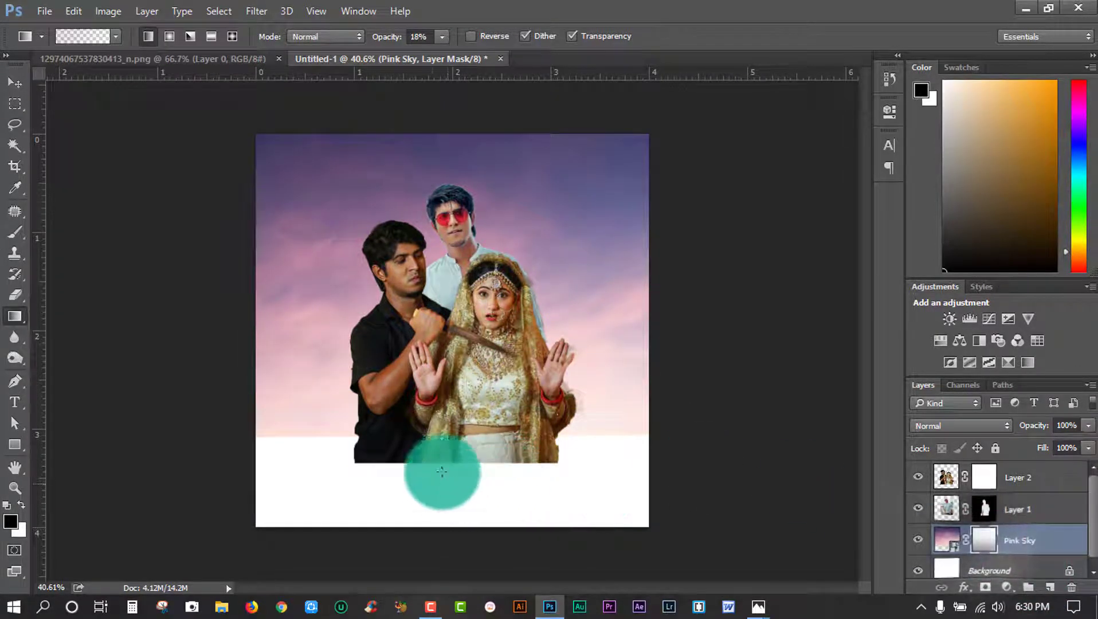
click(442, 37)
drag(443, 55, 574, 55)
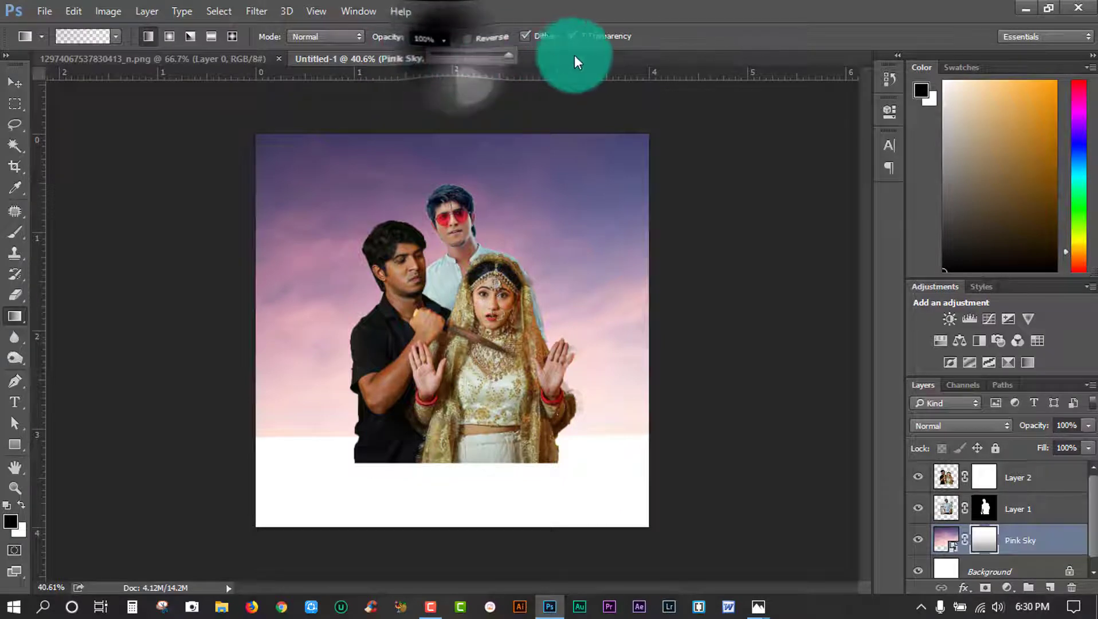
drag(459, 482, 459, 154)
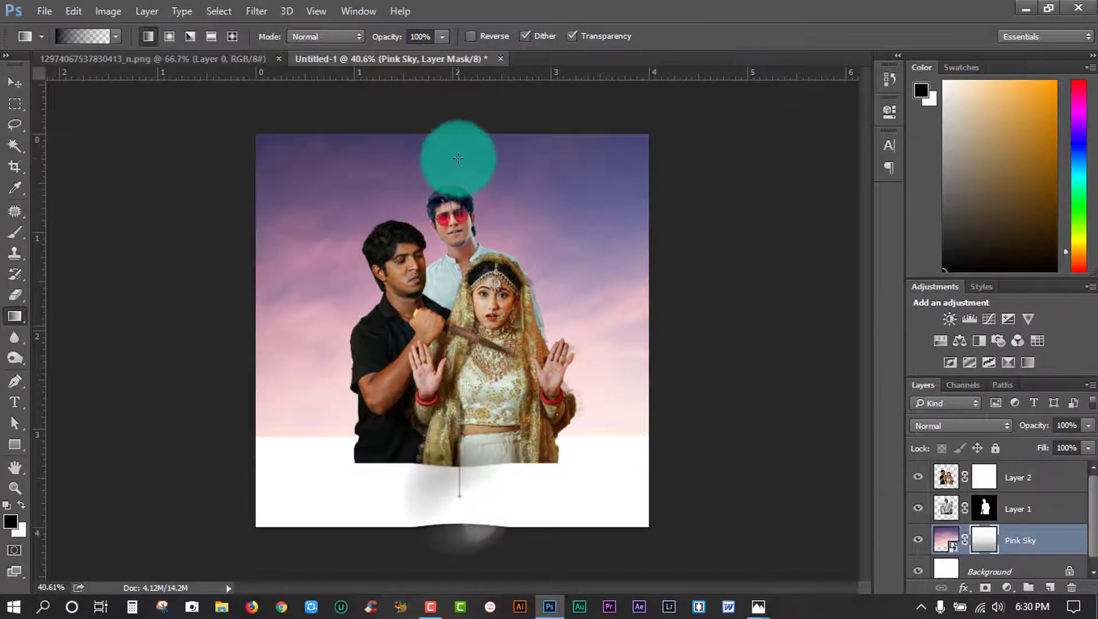
drag(479, 482, 449, 430)
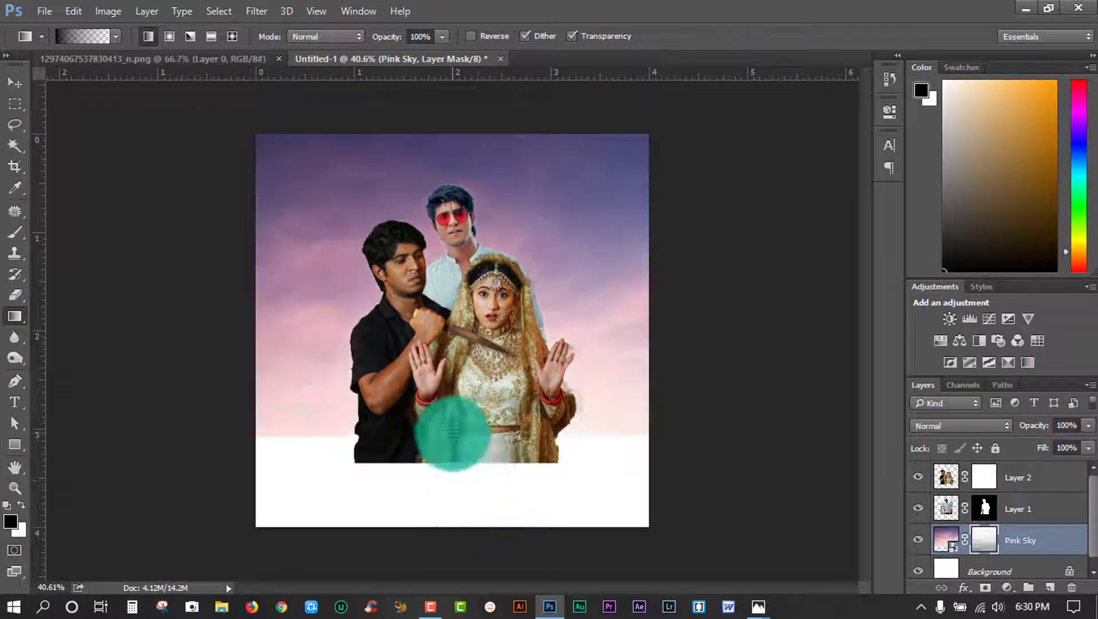
Set the gradient's left colour stop to black in the Gradient Editor.
click(94, 36)
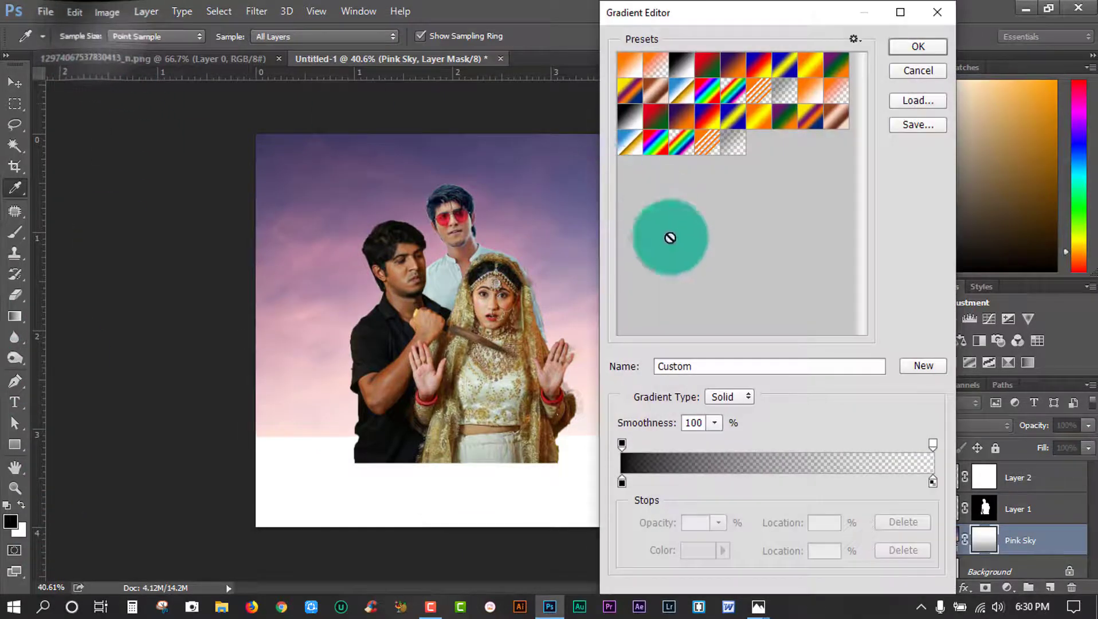
click(621, 483)
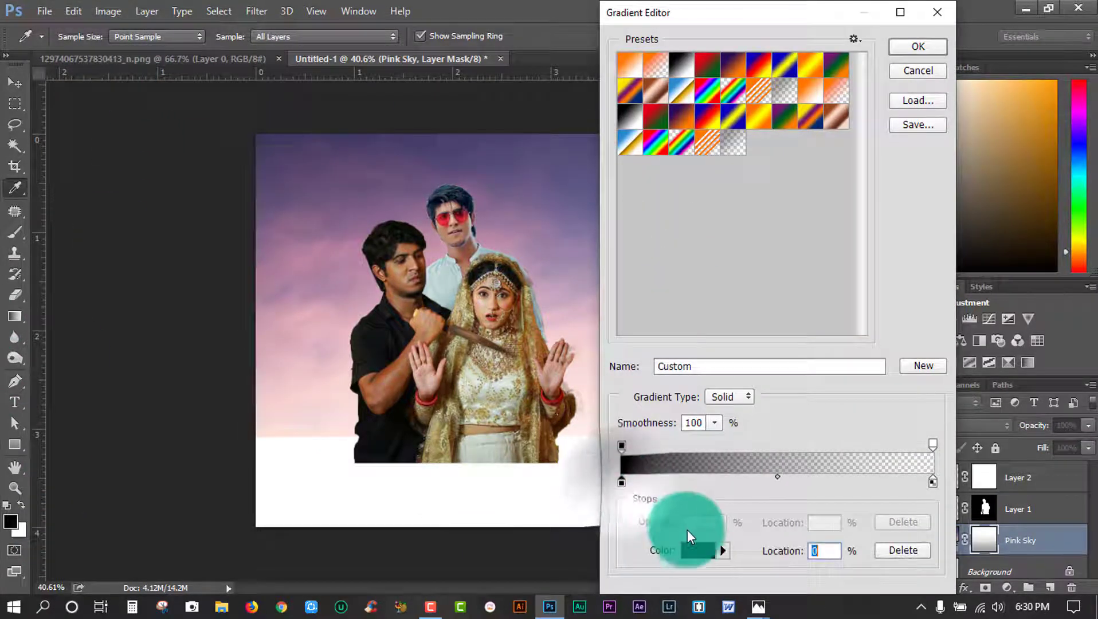
click(696, 550)
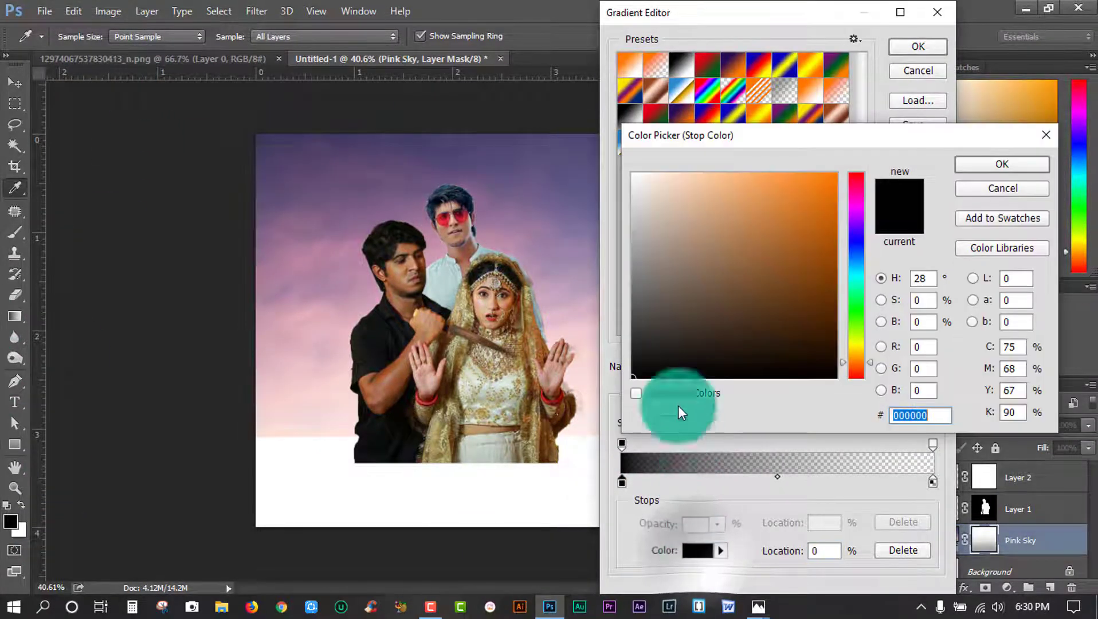
click(961, 166)
Close the Gradient Editor and unlock the Background into editable Layer 0.
click(918, 42)
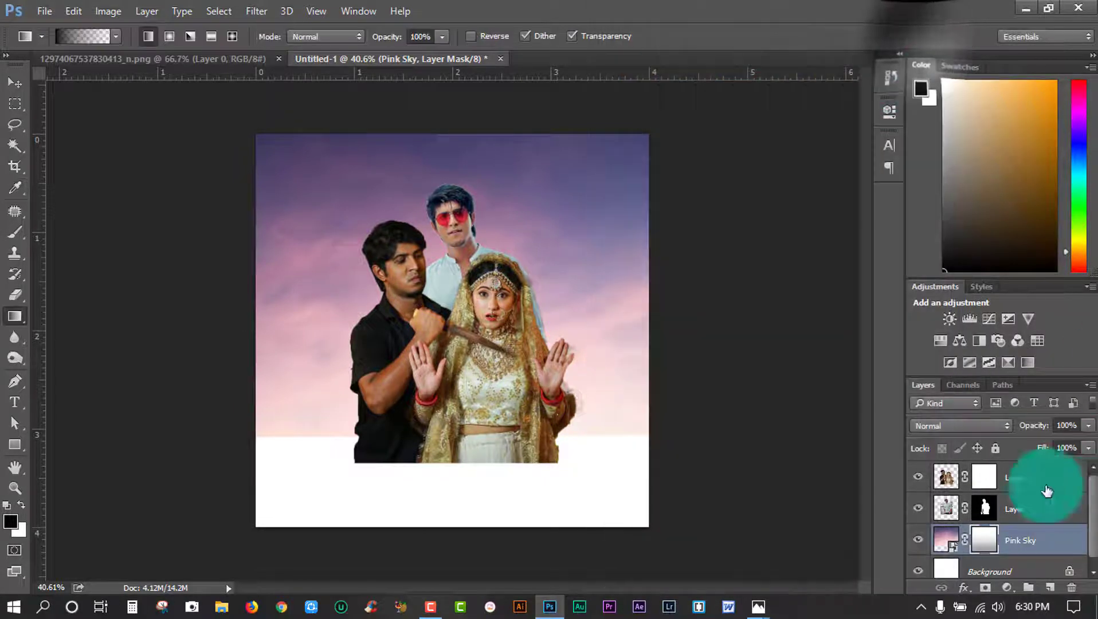
double_click(1024, 563)
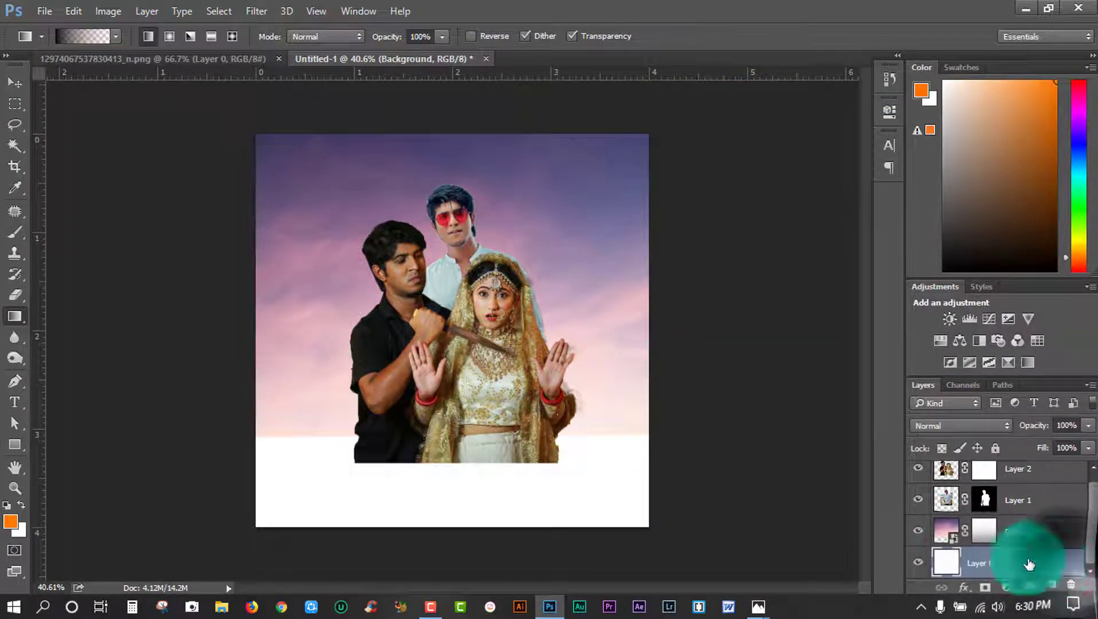
right_click(998, 564)
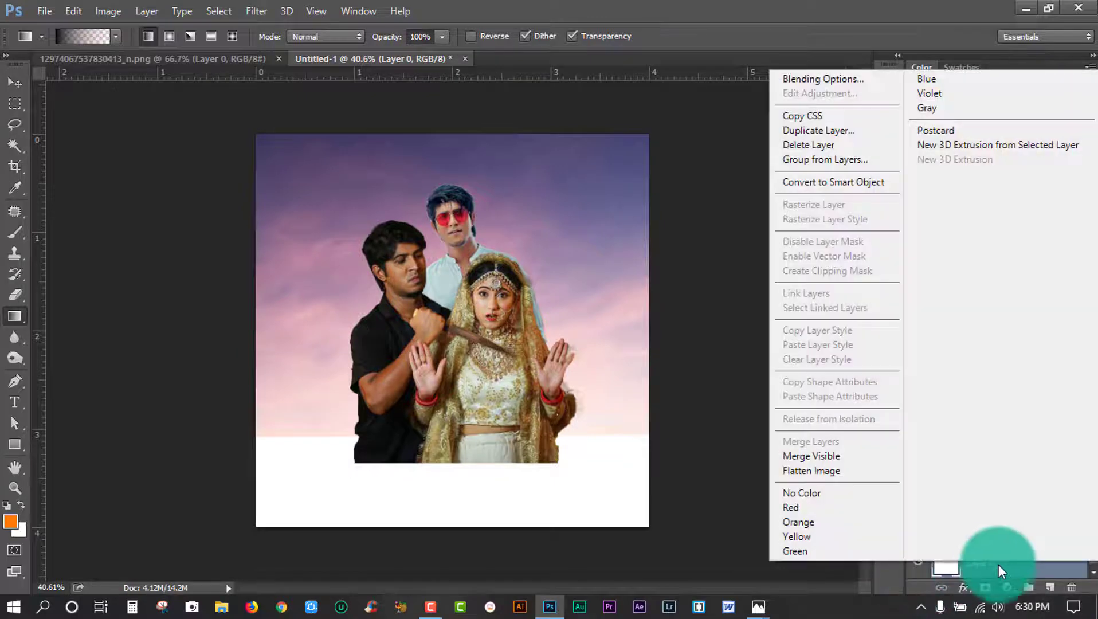
click(999, 564)
Give Layer 0 a dark grey #3a3a3a Color Overlay, then test a gradient on it.
click(966, 590)
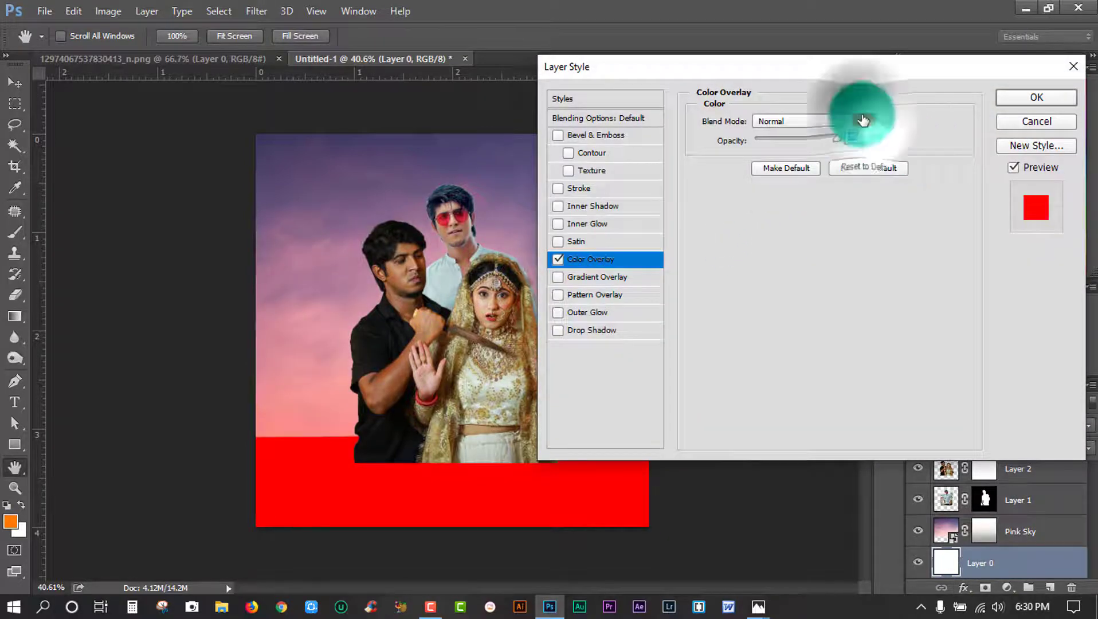
click(863, 121)
click(647, 322)
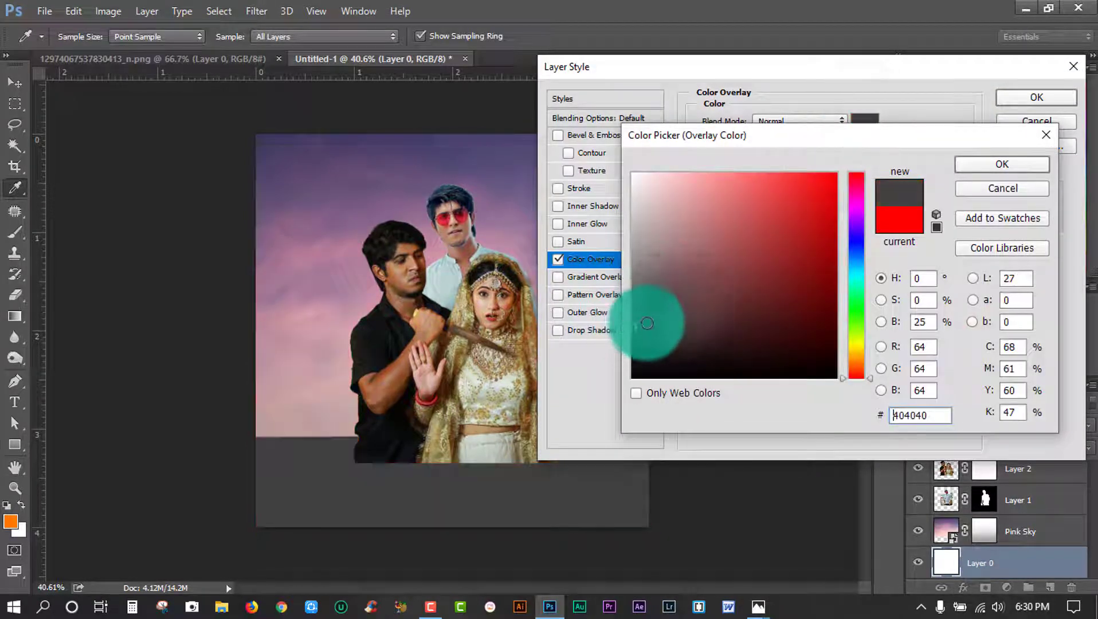
click(633, 331)
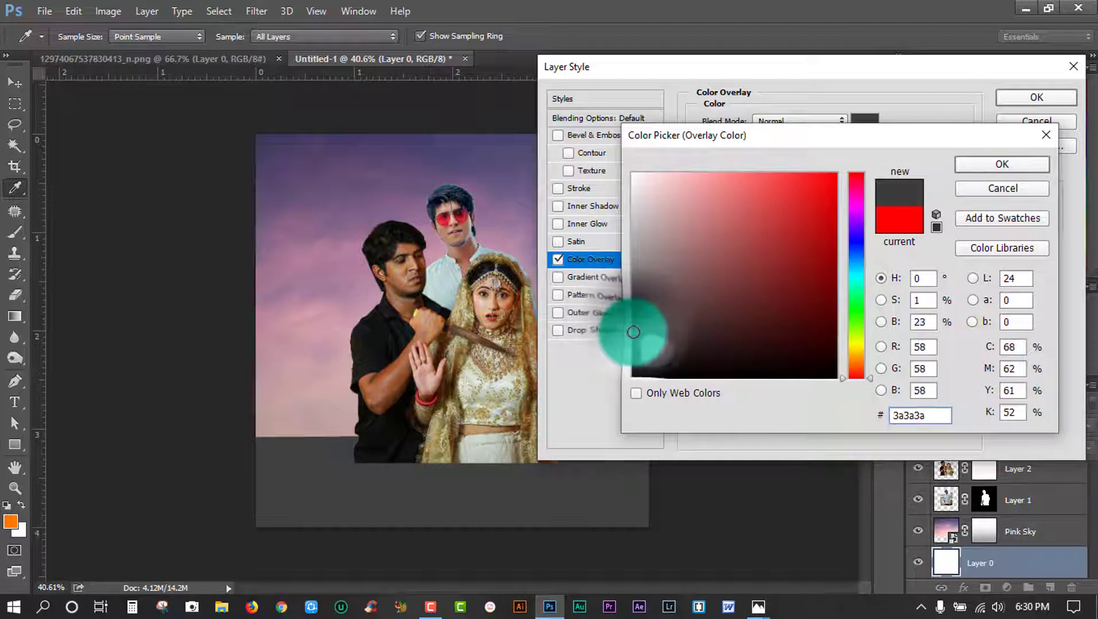
click(984, 157)
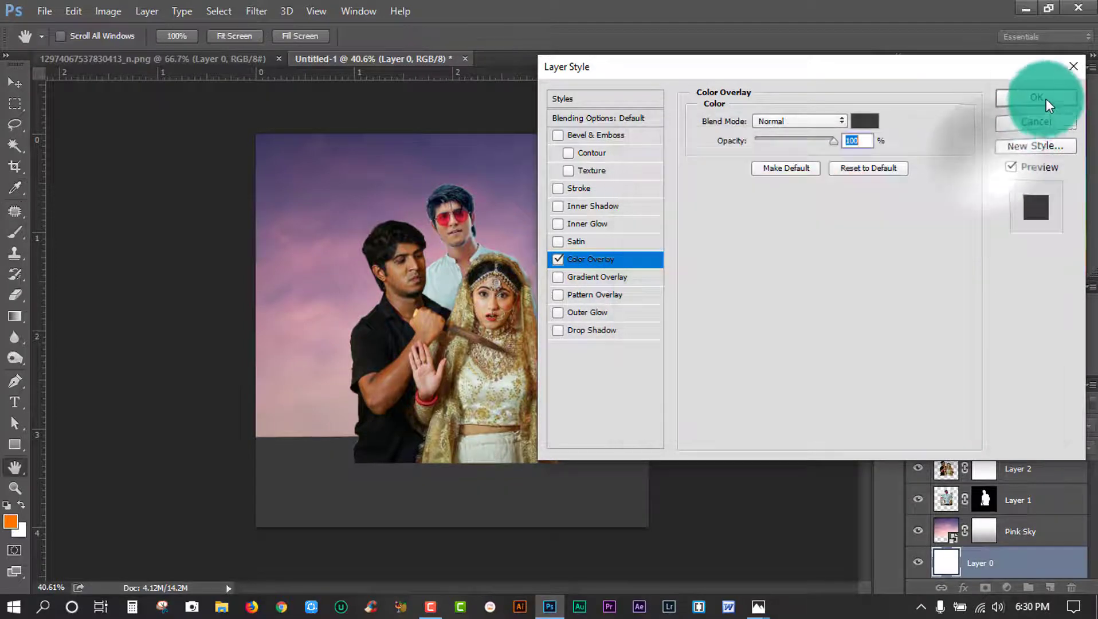
click(1044, 96)
key(g)
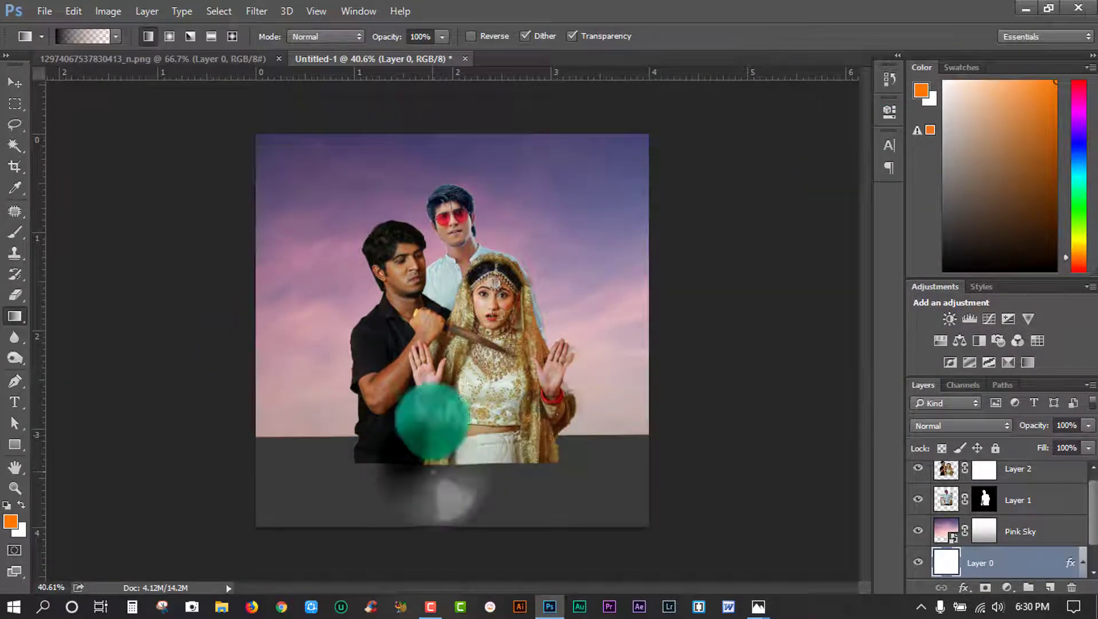
drag(452, 438, 460, 319)
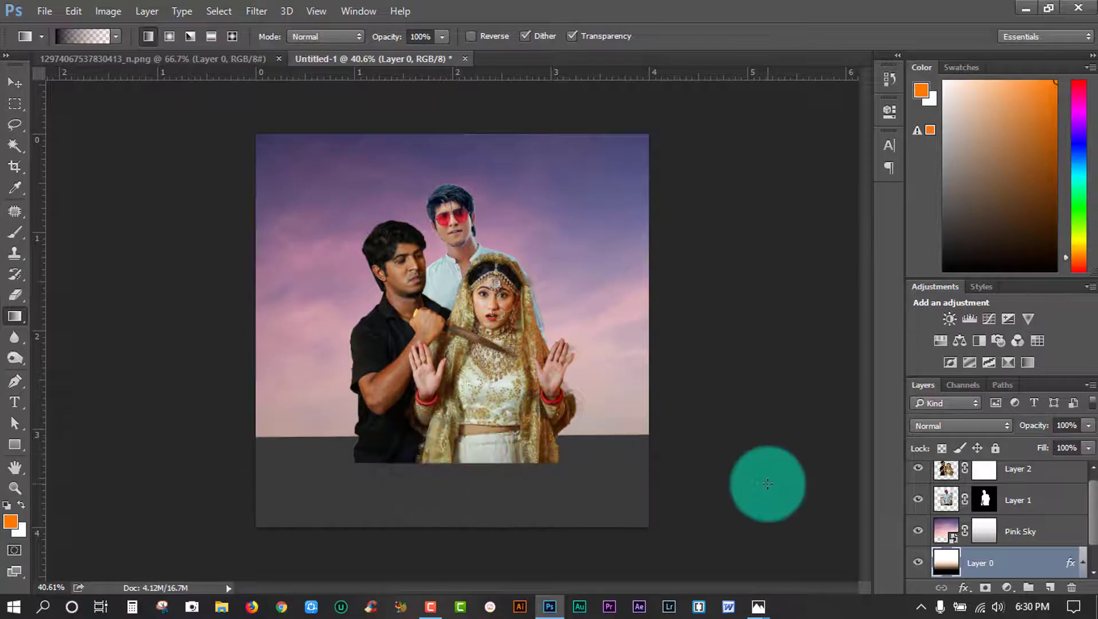
Undo the test gradient and fade the Pink Sky mask upward into grey, softening the lower left.
key(ctrl+z)
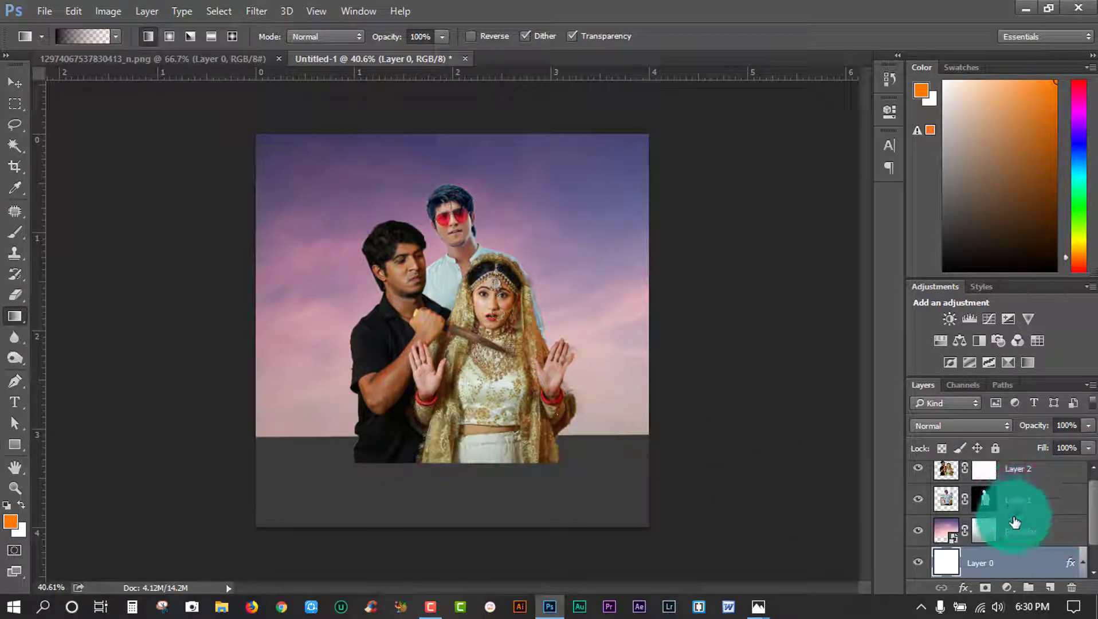
click(984, 530)
key(d)
drag(441, 459, 461, 282)
mouse_move(481, 501)
mouse_down()
mouse_move(470, 414)
mouse_move(502, 430)
mouse_move(564, 347)
mouse_move(541, 379)
mouse_move(556, 454)
mouse_move(669, 379)
mouse_move(423, 51)
mouse_move(390, 57)
mouse_up()
mouse_move(473, 247)
mouse_down()
mouse_move(503, 220)
mouse_move(576, 8)
mouse_move(436, 298)
mouse_move(358, 281)
mouse_move(456, 7)
mouse_move(375, 430)
mouse_move(412, 11)
mouse_move(478, 404)
mouse_move(544, 12)
mouse_move(633, 169)
mouse_up()
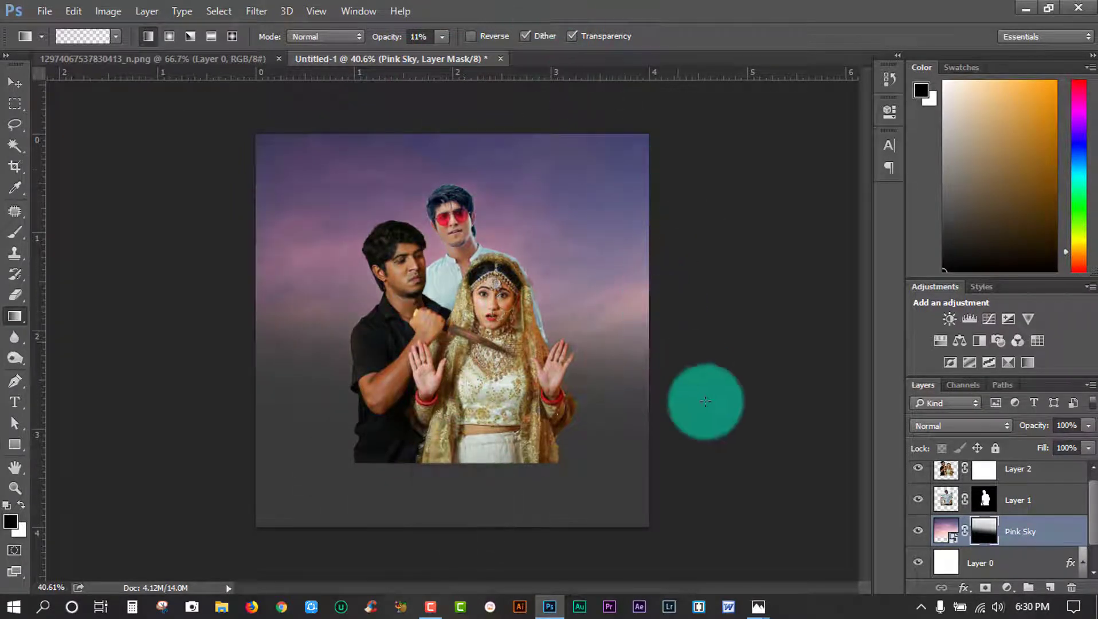
click(981, 470)
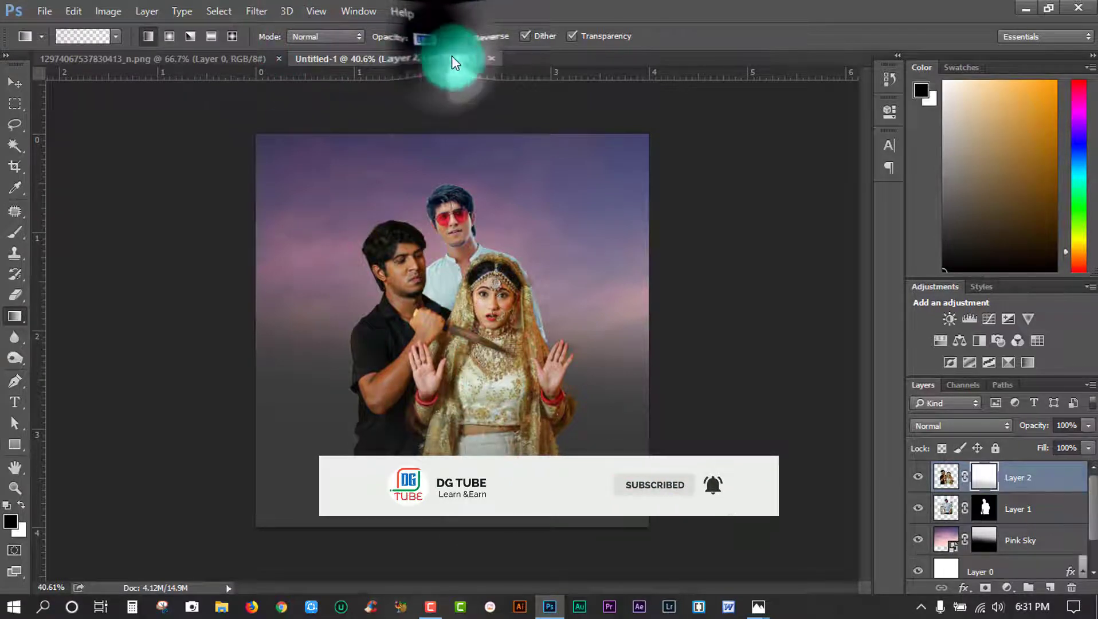
Redraw upward gradients on Layer 1's mask until the figures' lower bodies fade into the dark.
click(443, 38)
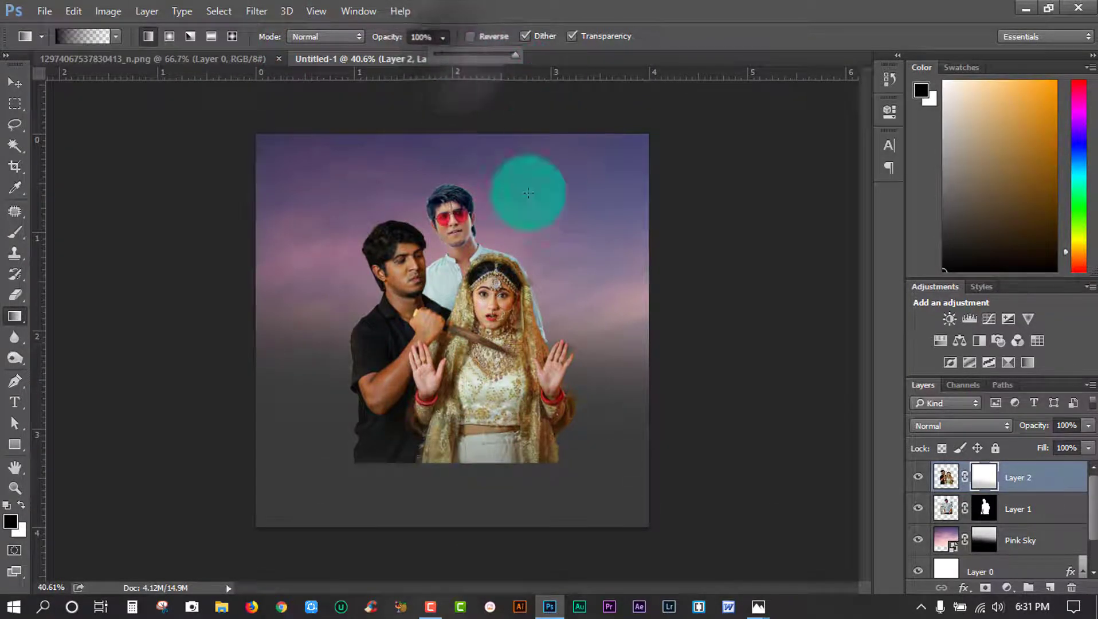
drag(466, 502, 490, 319)
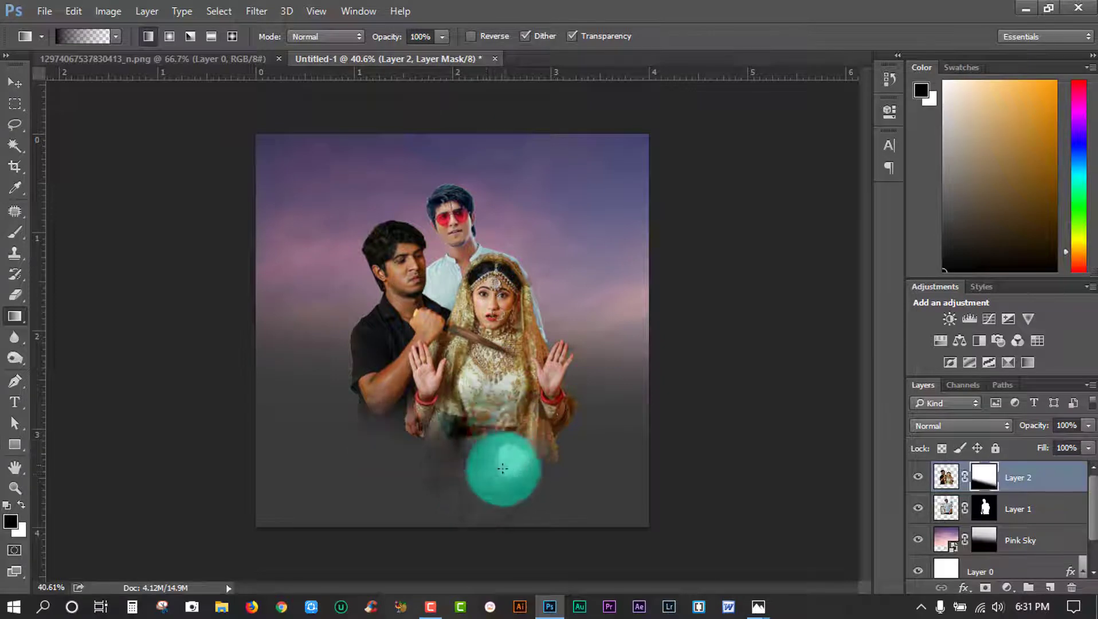
click(984, 515)
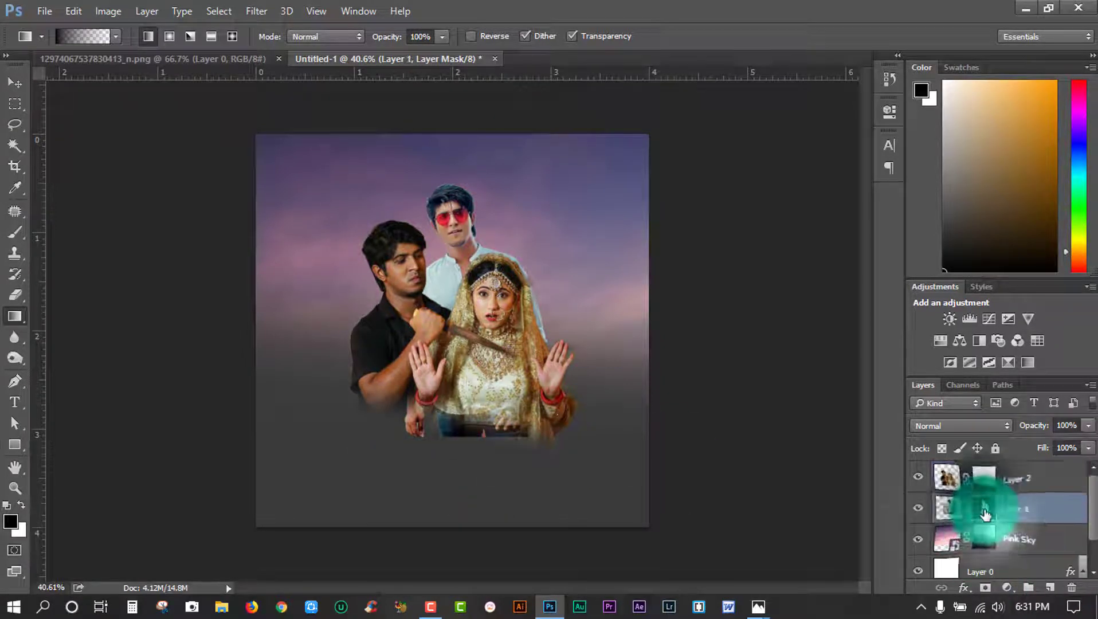
drag(490, 471, 502, 332)
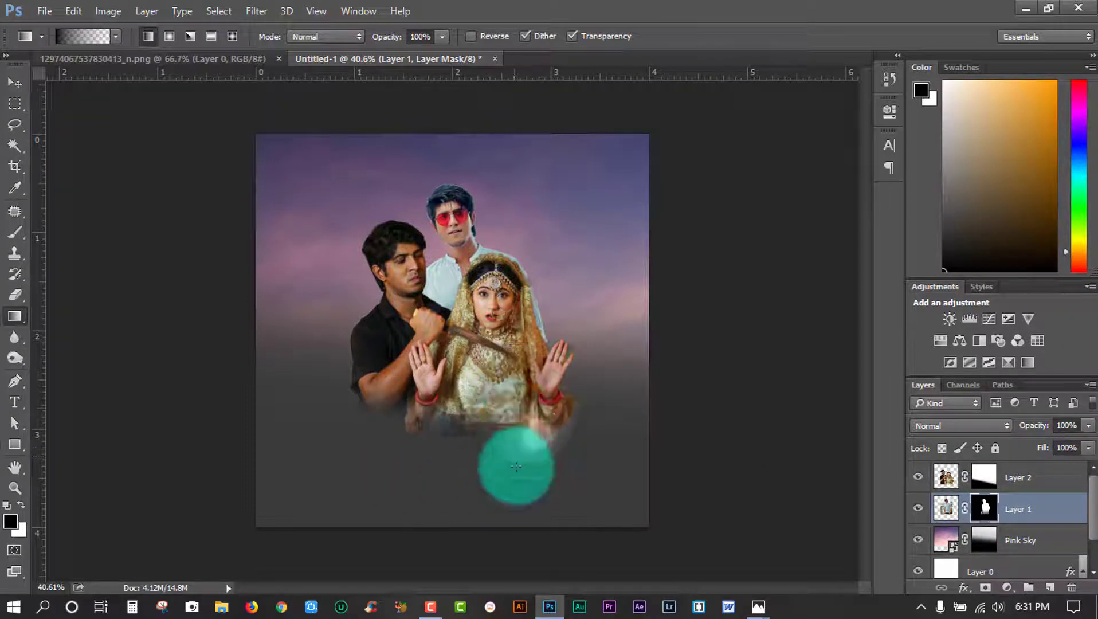
drag(514, 464, 448, 294)
drag(487, 442, 514, 380)
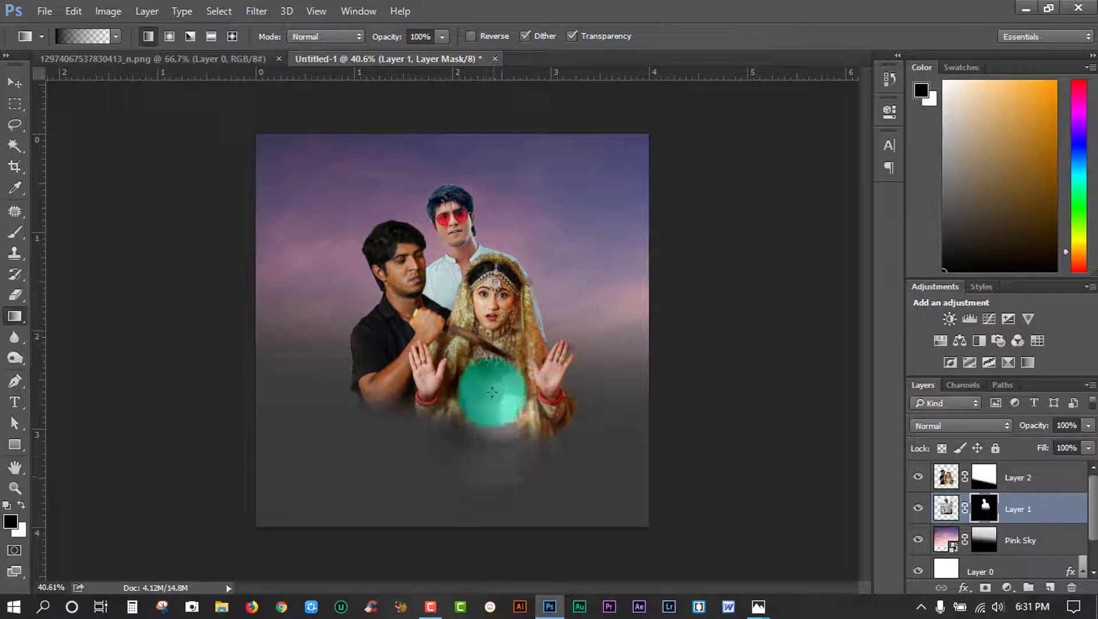
drag(470, 442, 481, 312)
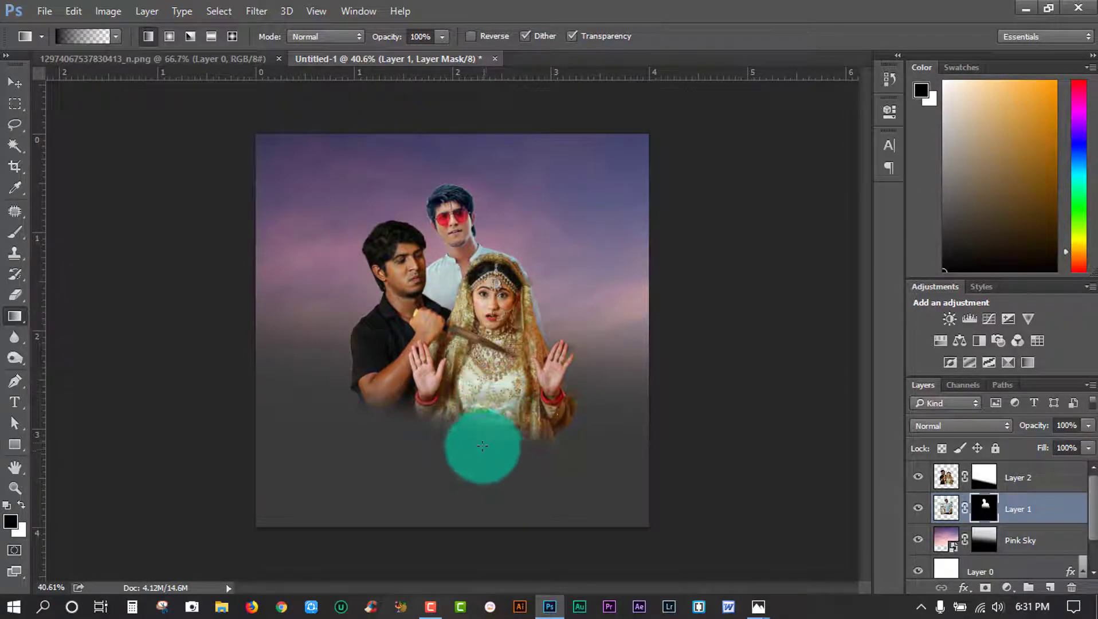
drag(480, 447, 508, 335)
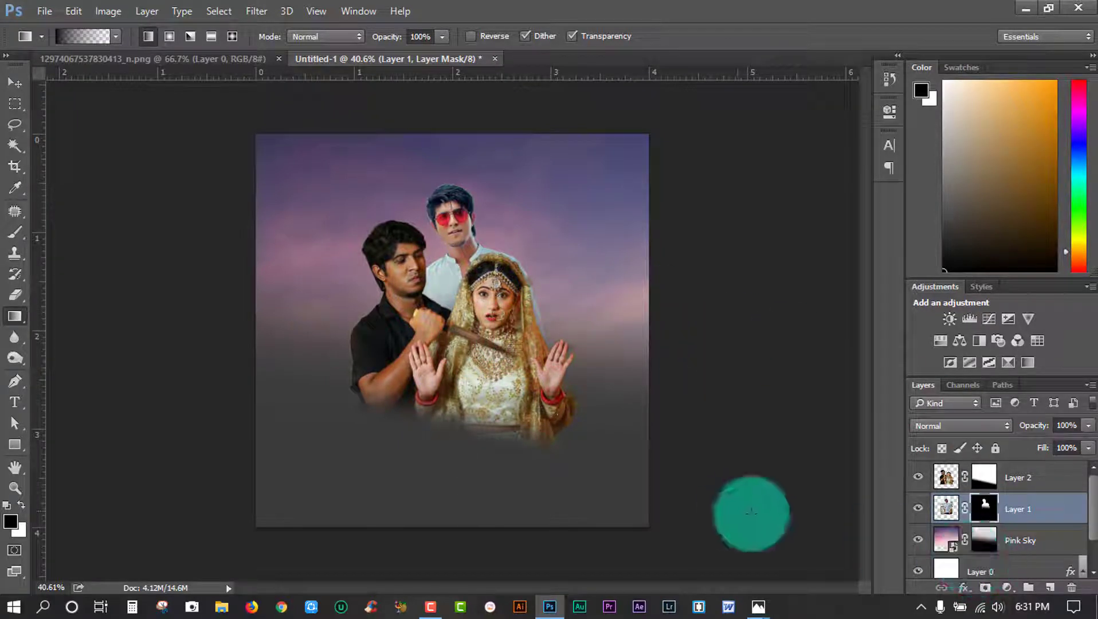
click(940, 540)
Zoom in on the figures and open the Camera Raw Filter on Layer 2.
click(15, 488)
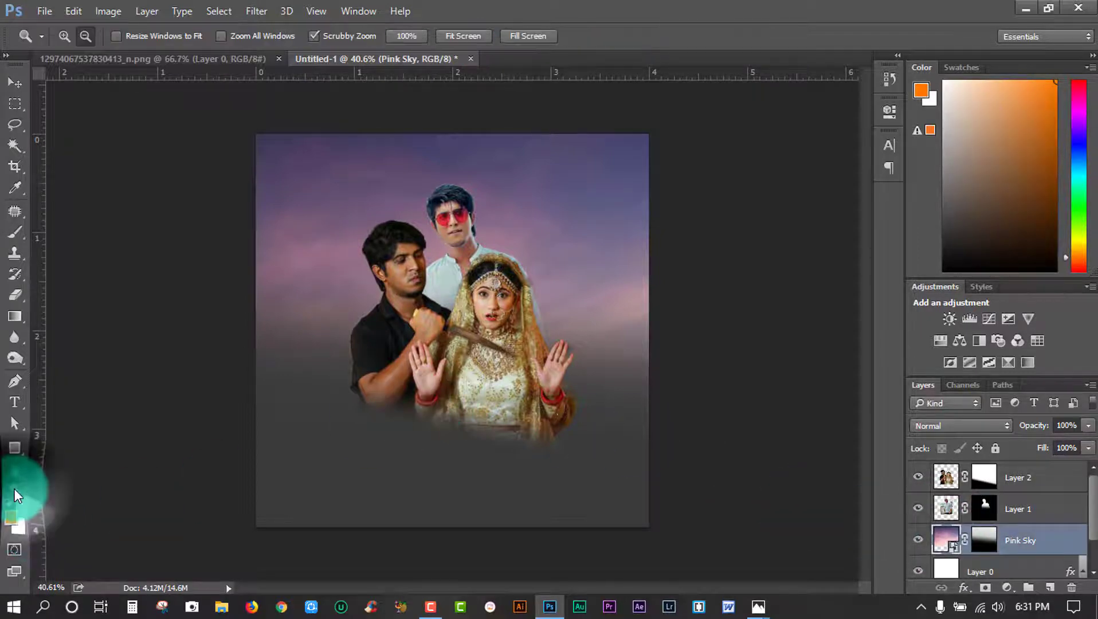
mouse_move(512, 430)
mouse_down()
mouse_move(529, 266)
mouse_move(549, 289)
mouse_up()
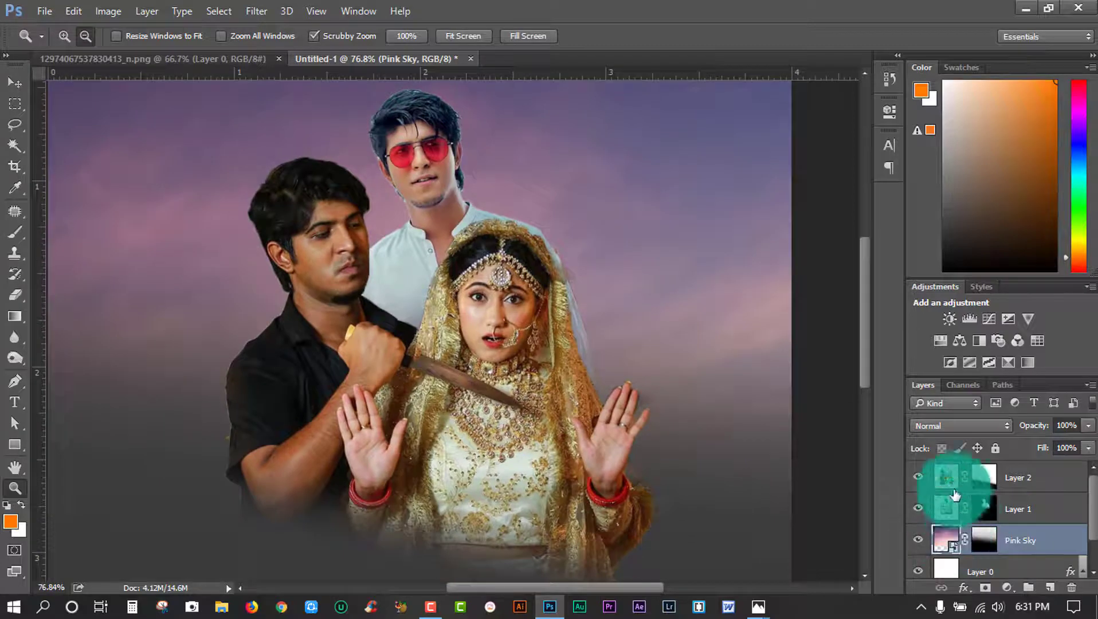
click(951, 488)
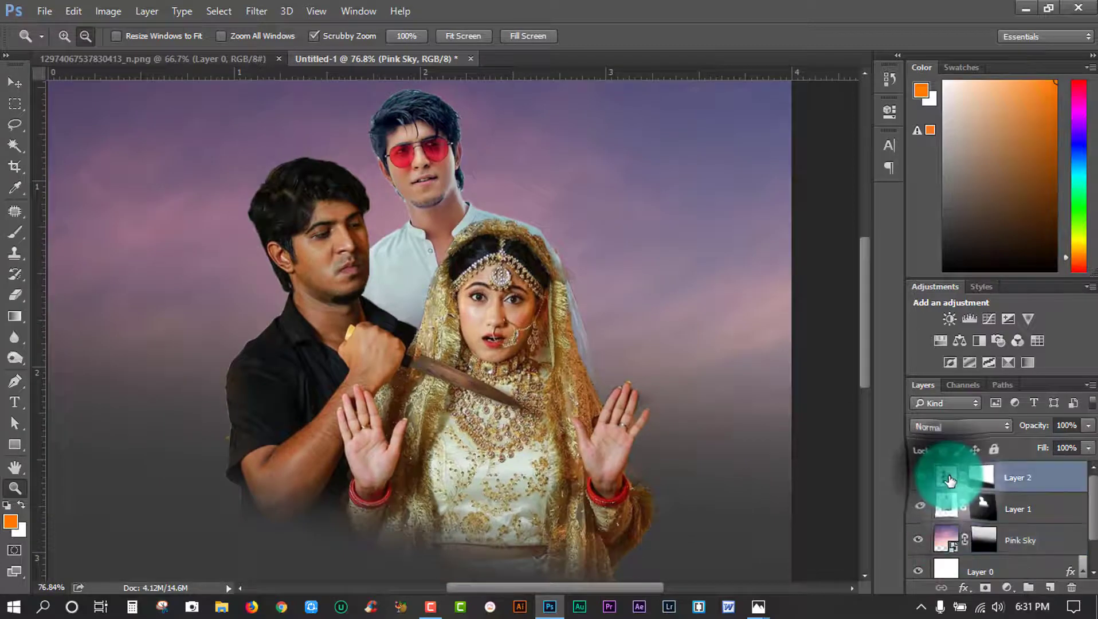
click(255, 17)
click(311, 109)
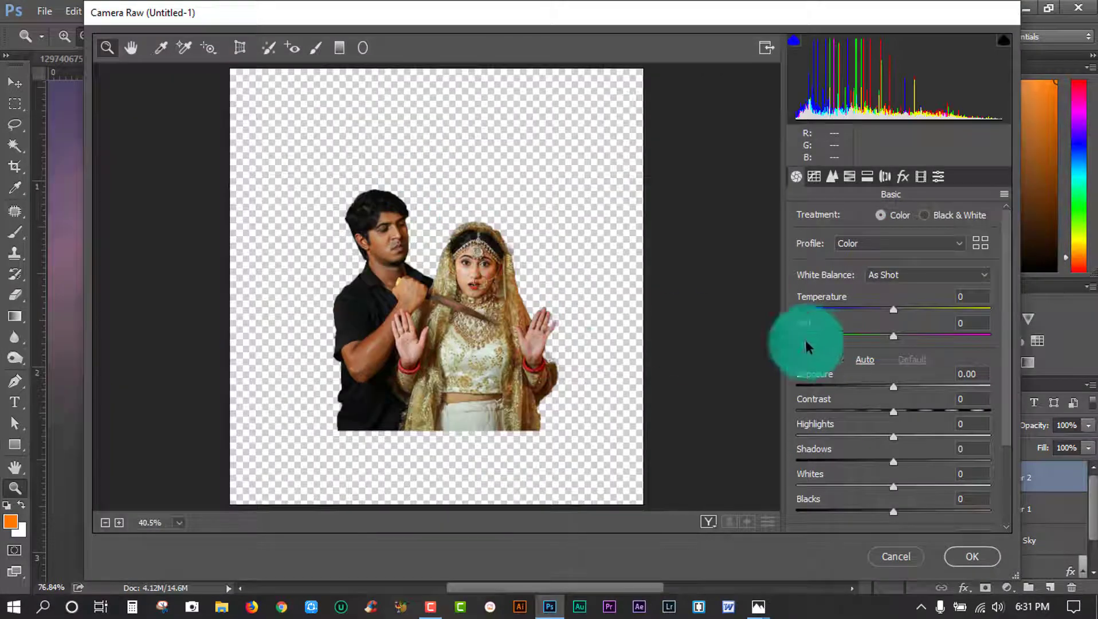
Apply Clarity +100, Saturation -39 and Shadows +23 to the man in black and bride.
click(485, 287)
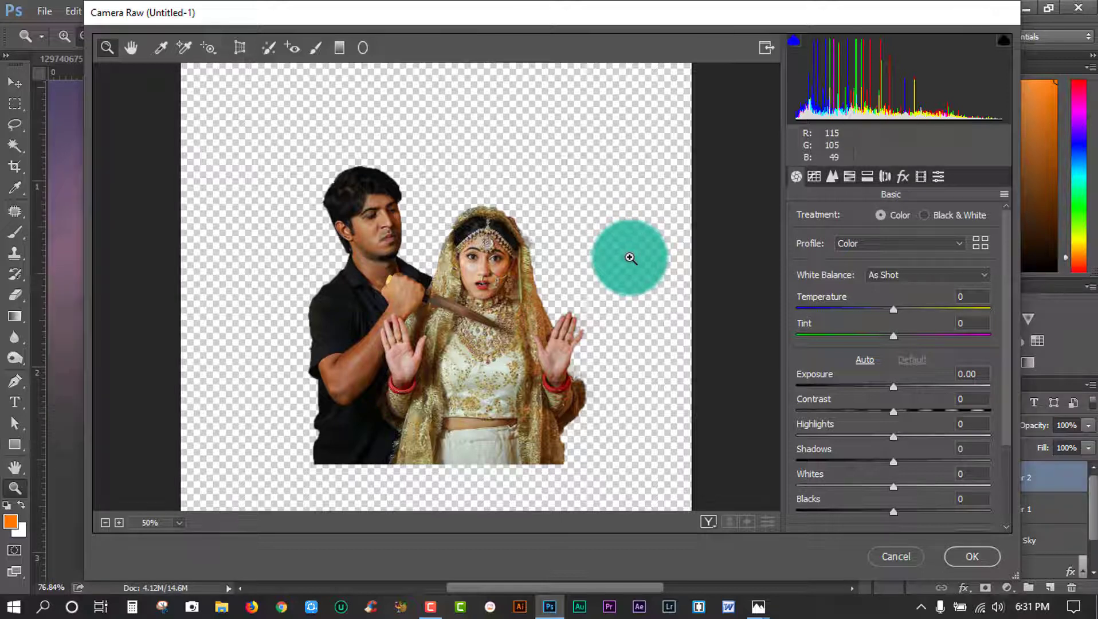
scroll(882, 473, down, 2)
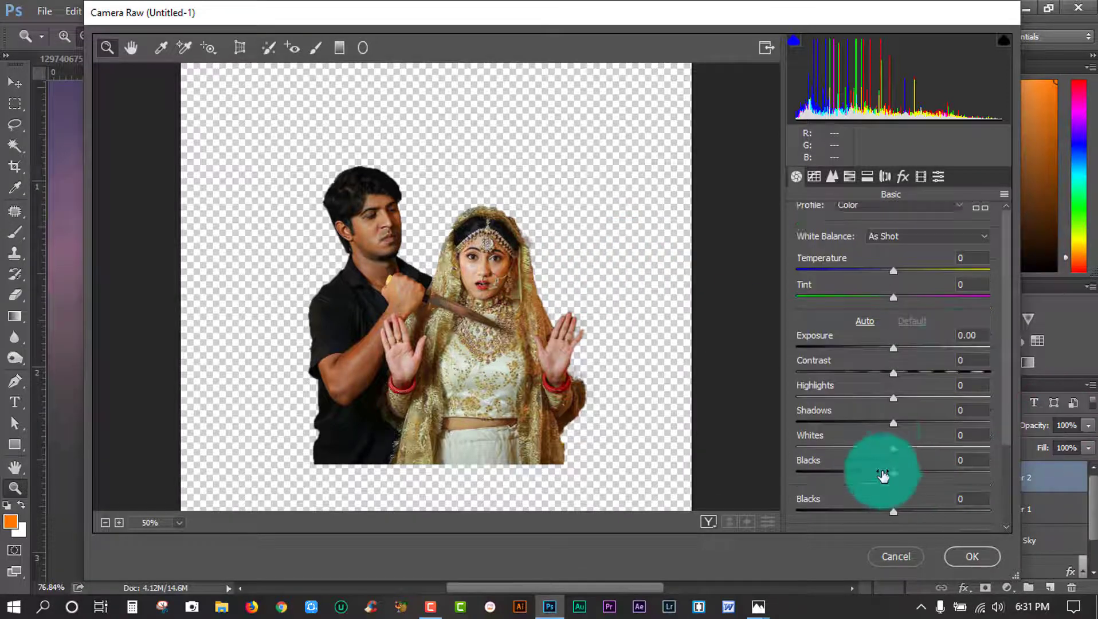
scroll(883, 464, down, 2)
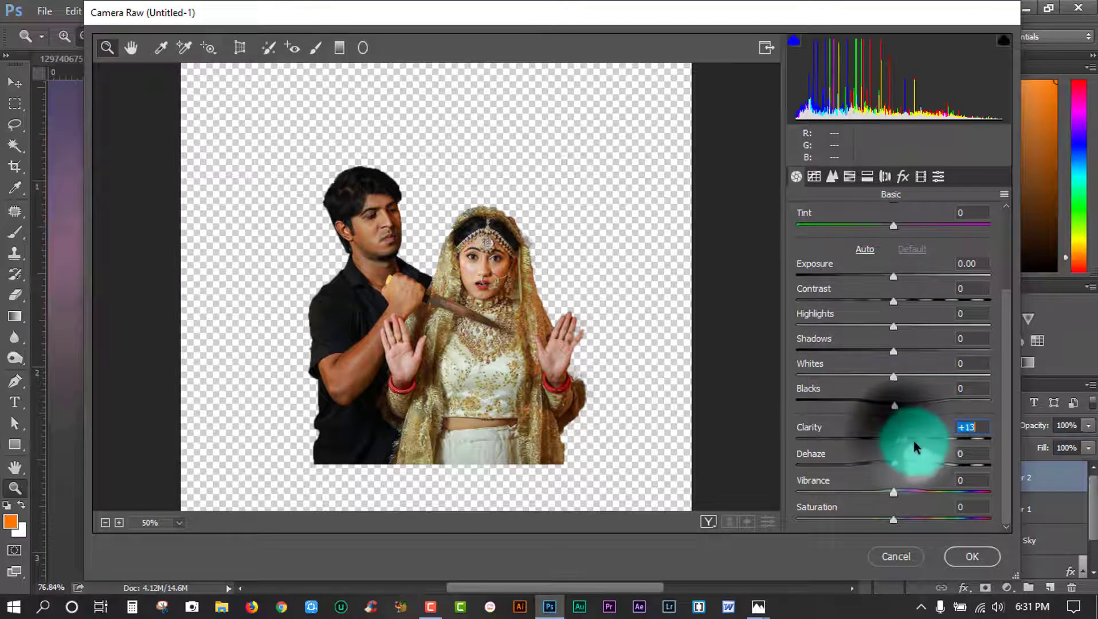
drag(914, 440, 1057, 441)
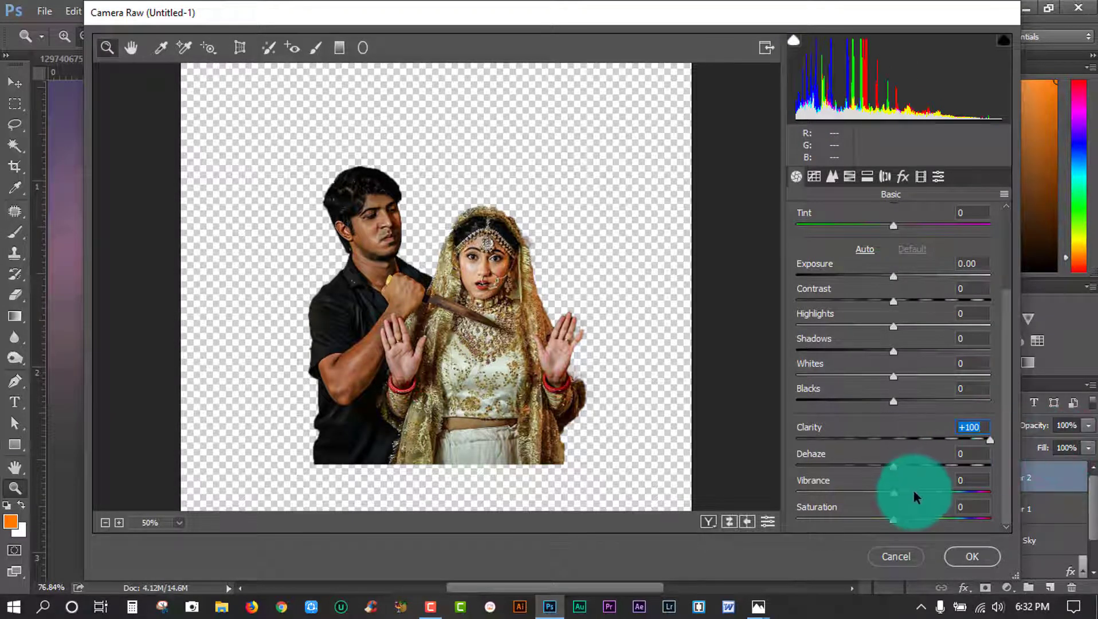
drag(894, 519, 855, 520)
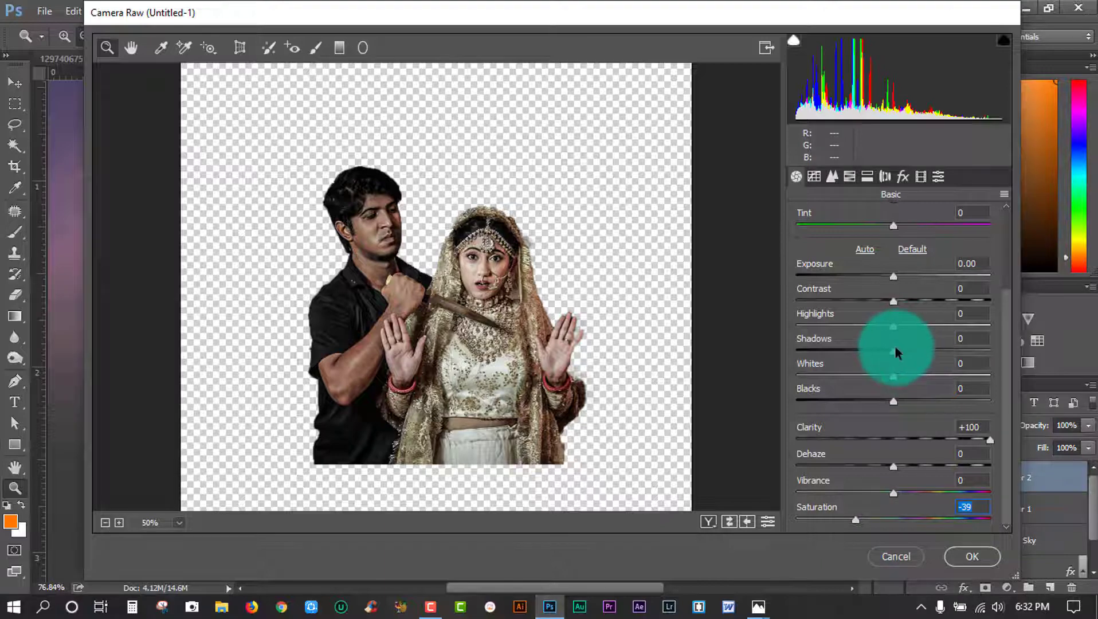
mouse_move(895, 349)
mouse_down()
mouse_move(854, 350)
mouse_move(915, 365)
mouse_up()
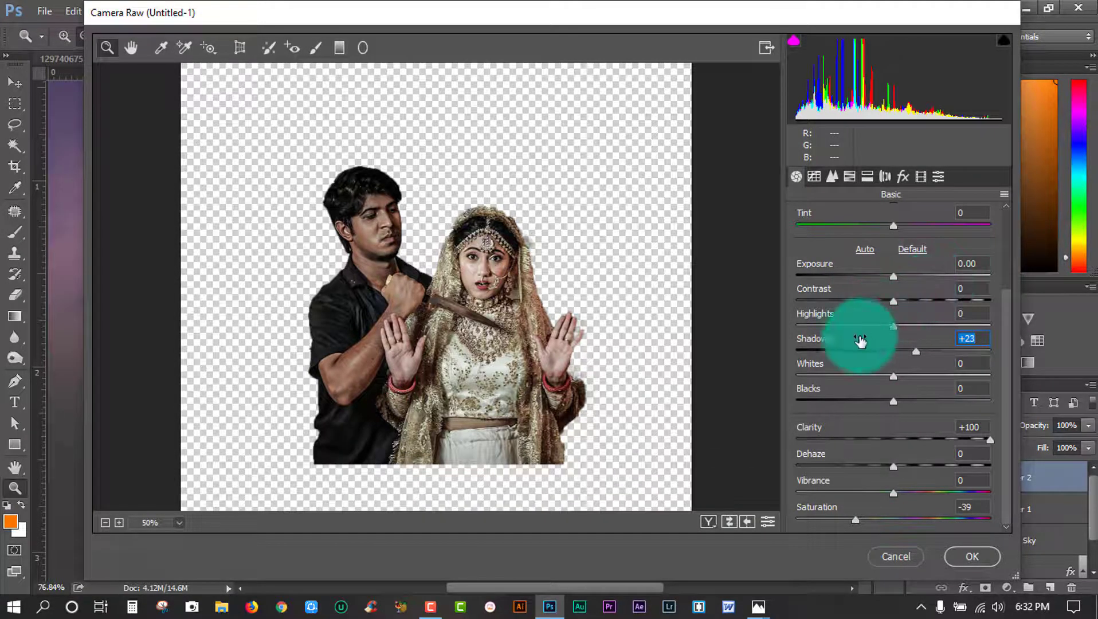
click(957, 551)
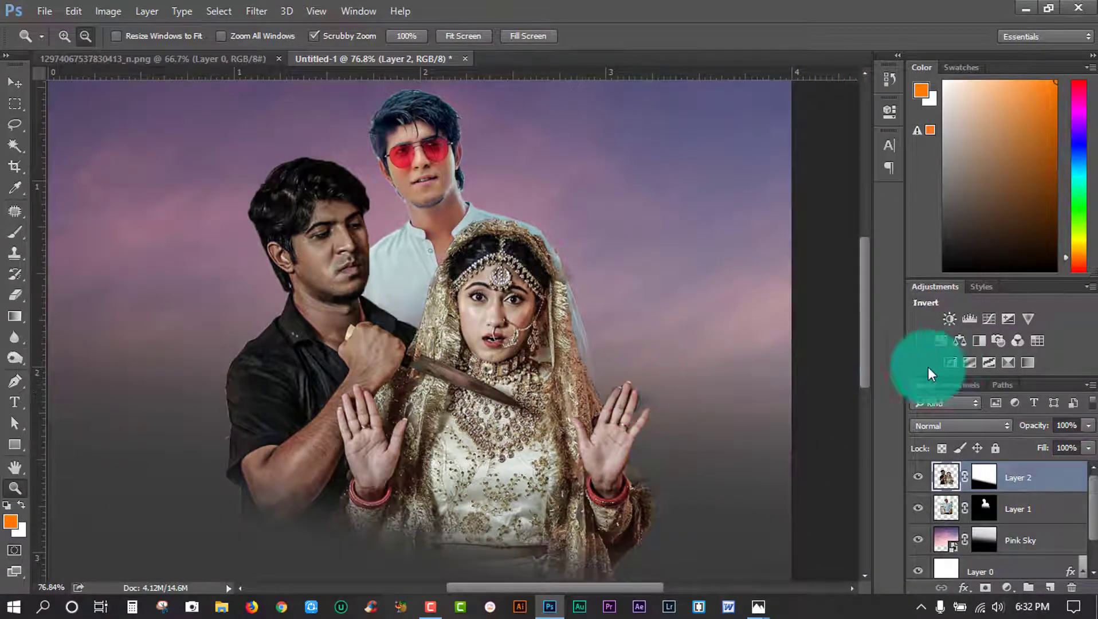
Grade Layer 1 in Camera Raw with Clarity +75 and slightly reduced saturation.
click(948, 510)
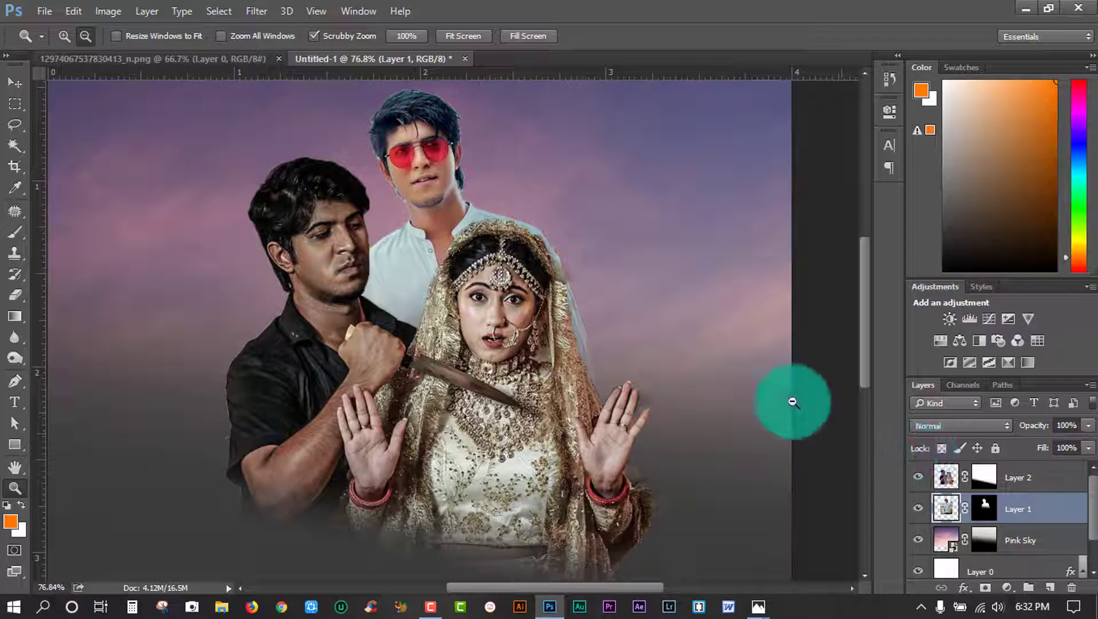
click(267, 17)
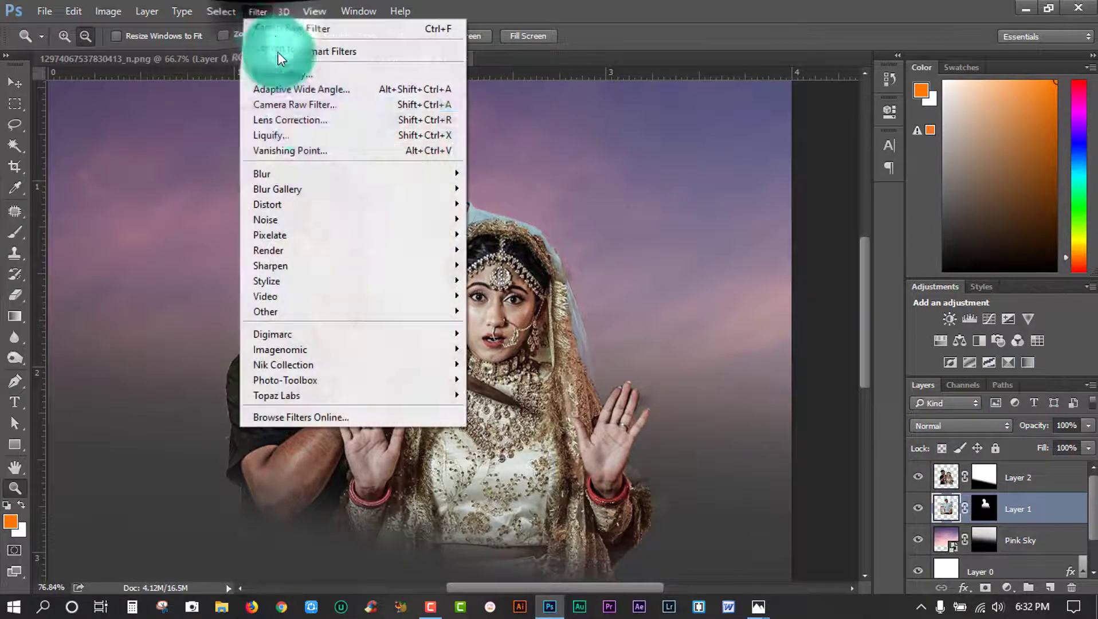
click(321, 106)
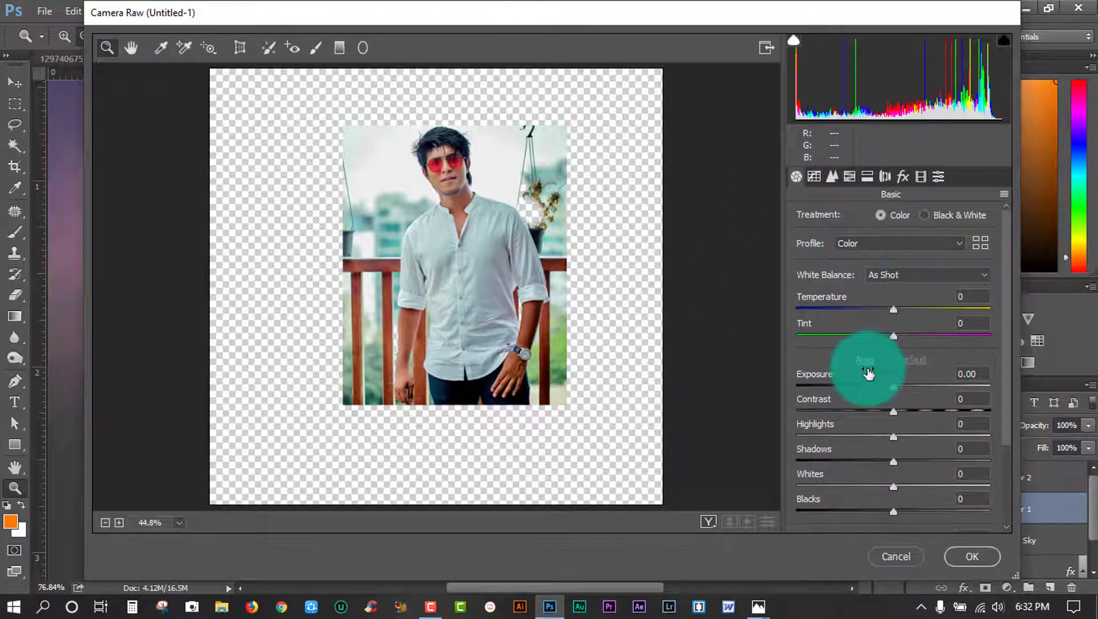
scroll(894, 439, down, 3)
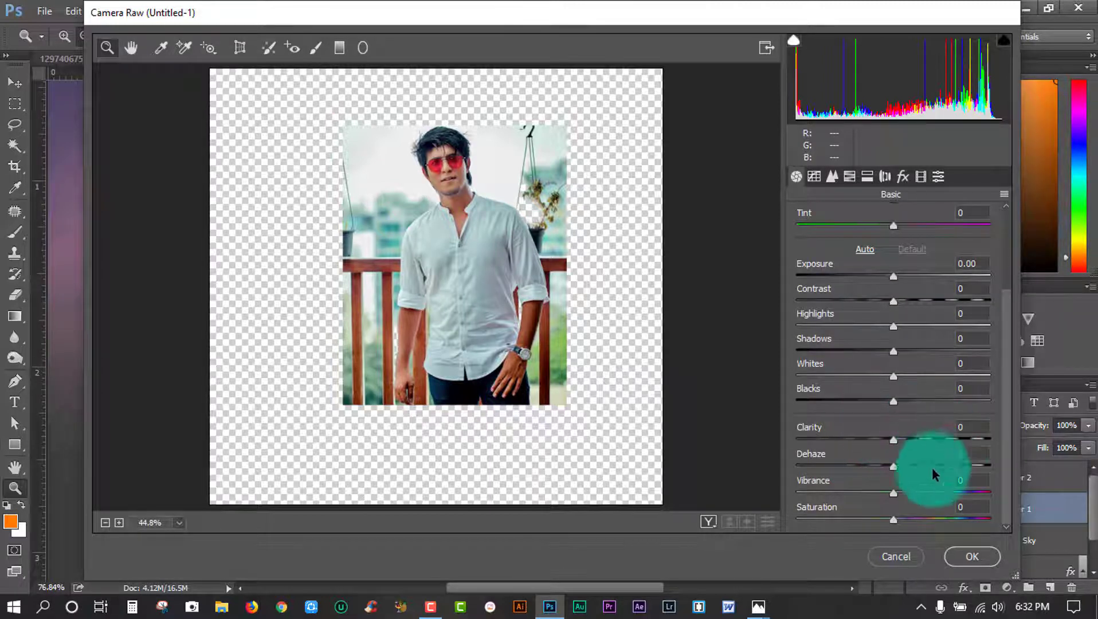
mouse_move(896, 439)
mouse_down()
mouse_move(981, 430)
mouse_move(1024, 441)
mouse_move(967, 448)
mouse_up()
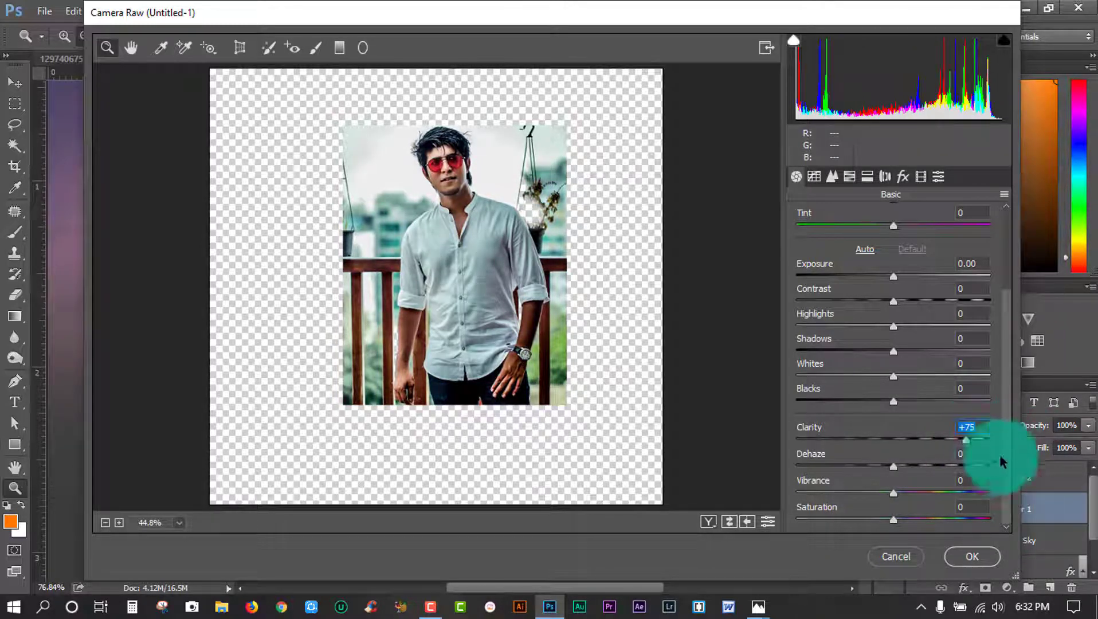
mouse_move(893, 518)
mouse_down()
mouse_move(912, 522)
mouse_move(878, 523)
mouse_up()
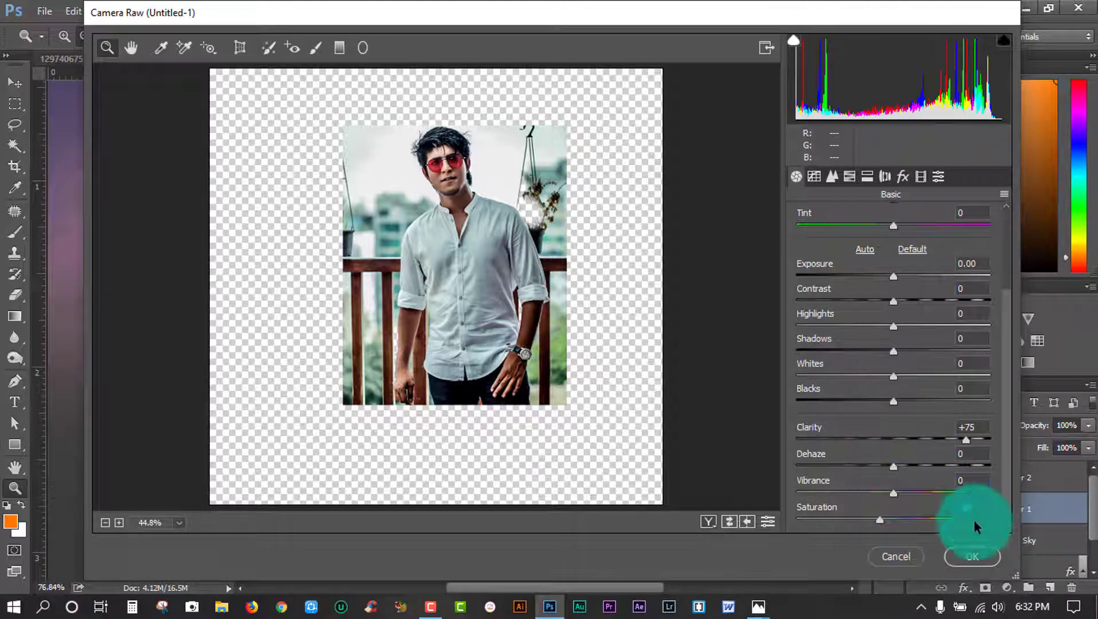
click(971, 555)
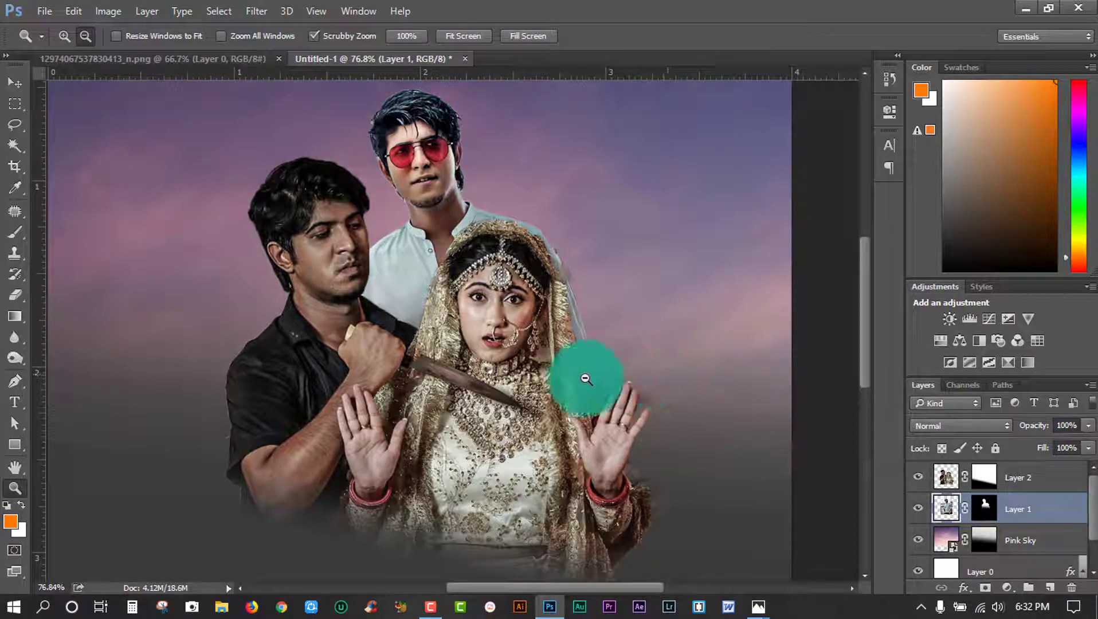
drag(587, 376, 544, 367)
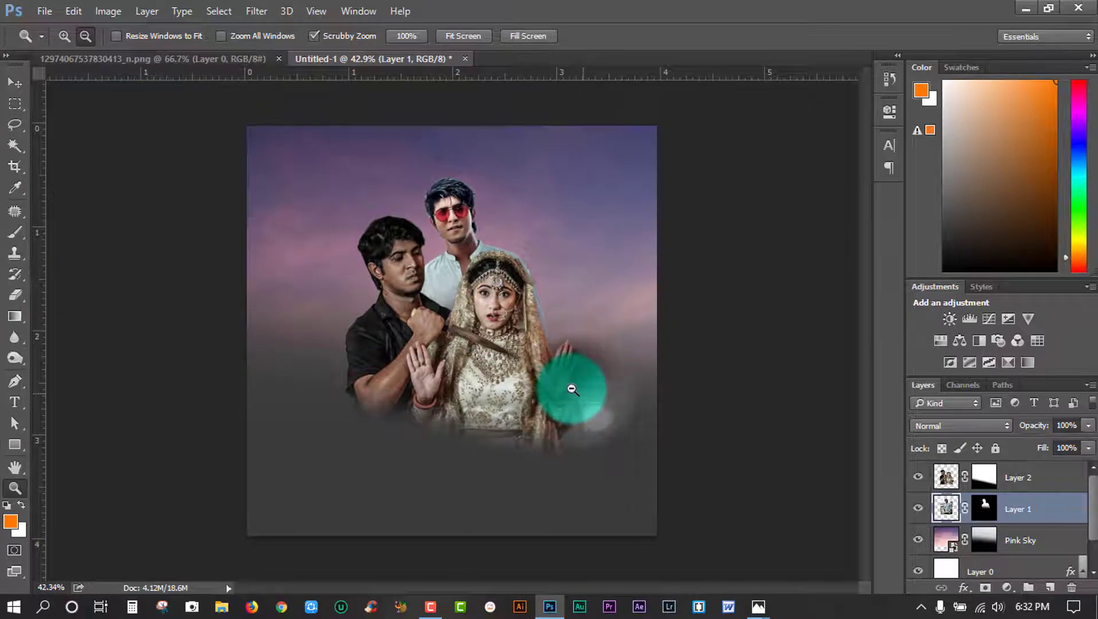
click(962, 547)
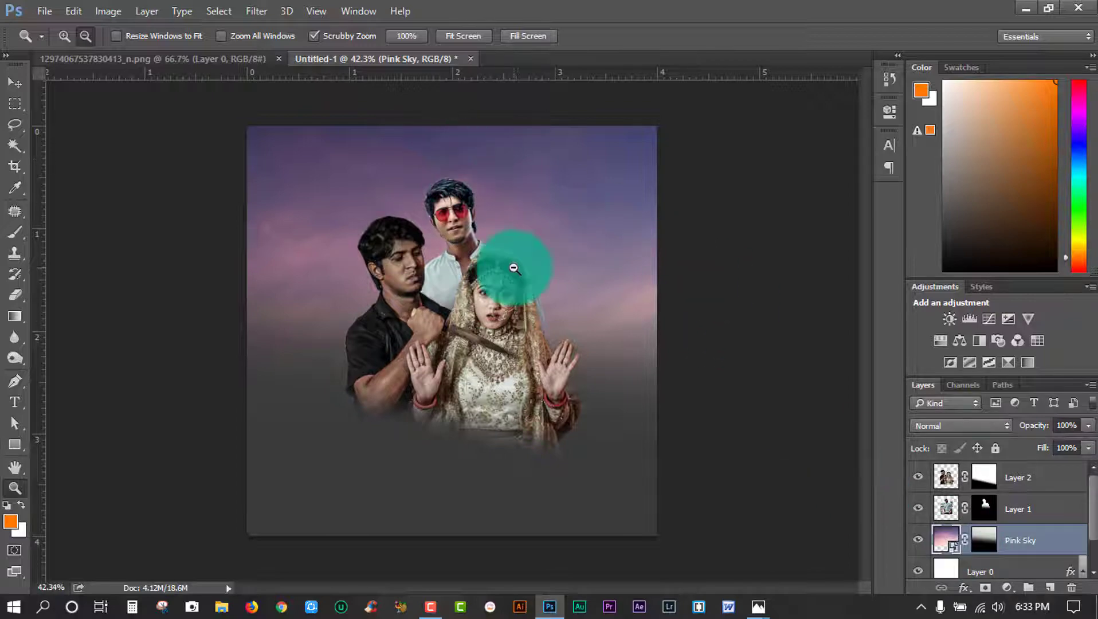
mouse_move(512, 269)
mouse_down()
mouse_move(537, 269)
mouse_move(514, 275)
mouse_up()
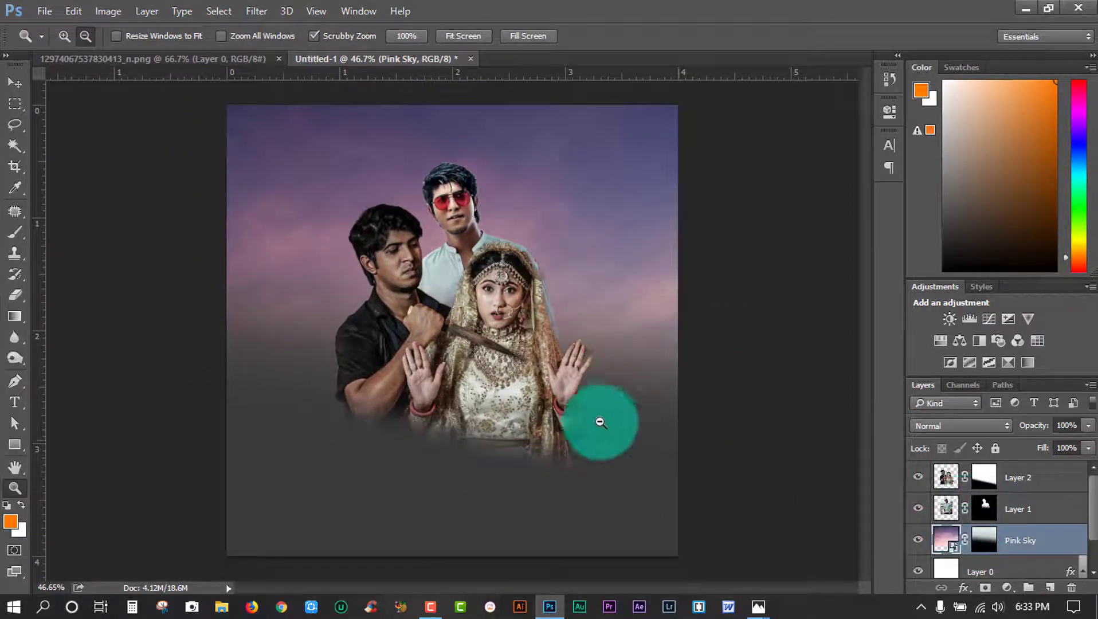
drag(612, 319, 619, 319)
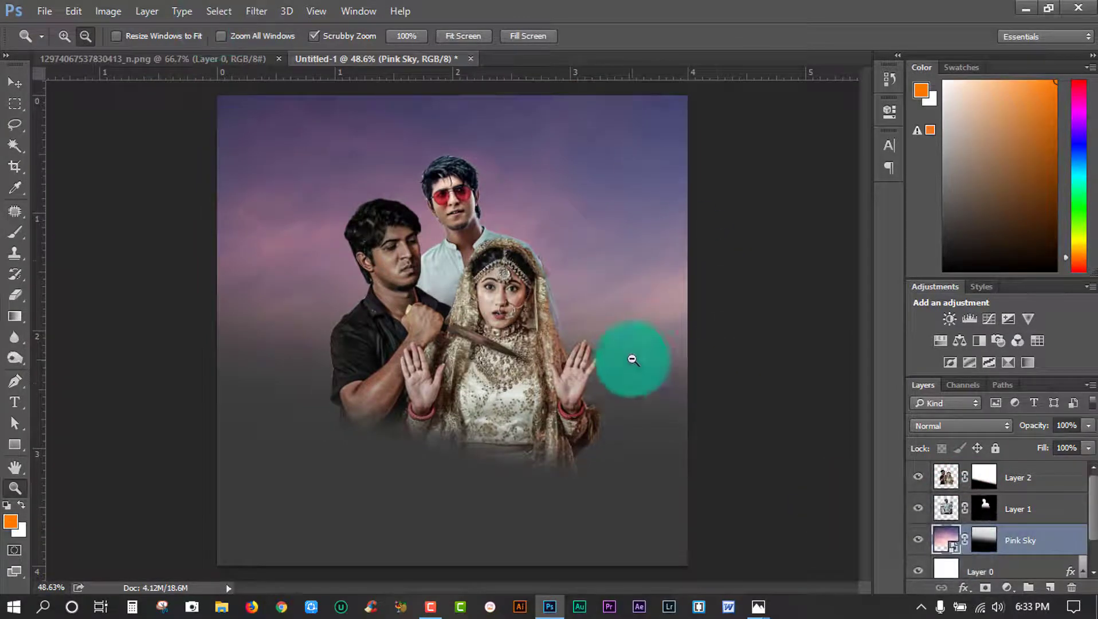
click(1024, 479)
Add a new layer above Layer 2 and render orange clouds onto it.
click(1049, 587)
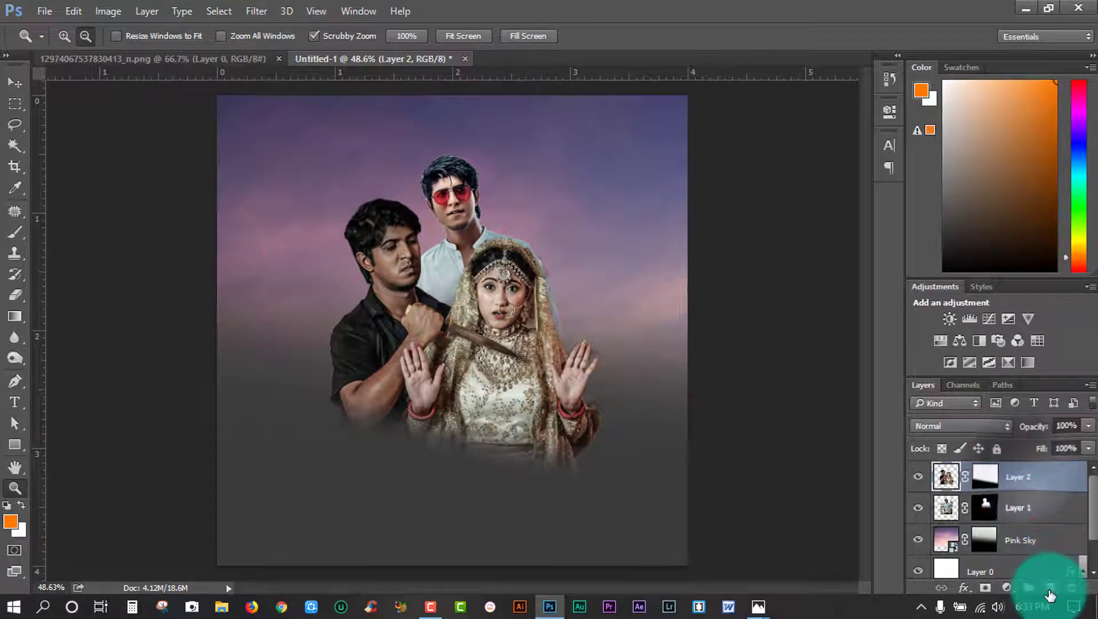
click(257, 12)
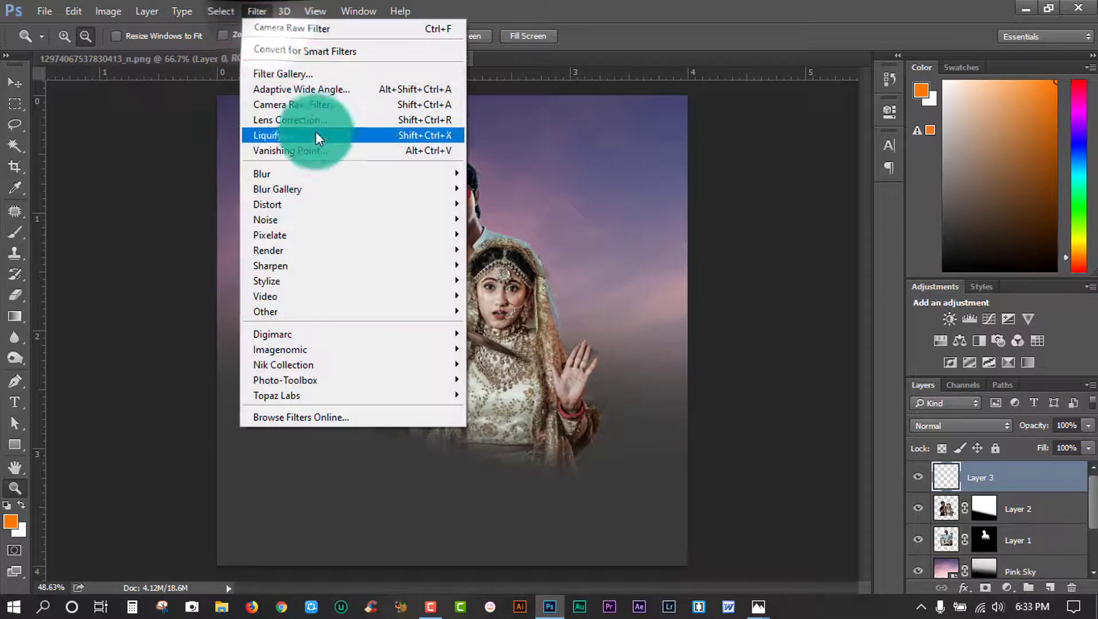
mouse_move(352, 250)
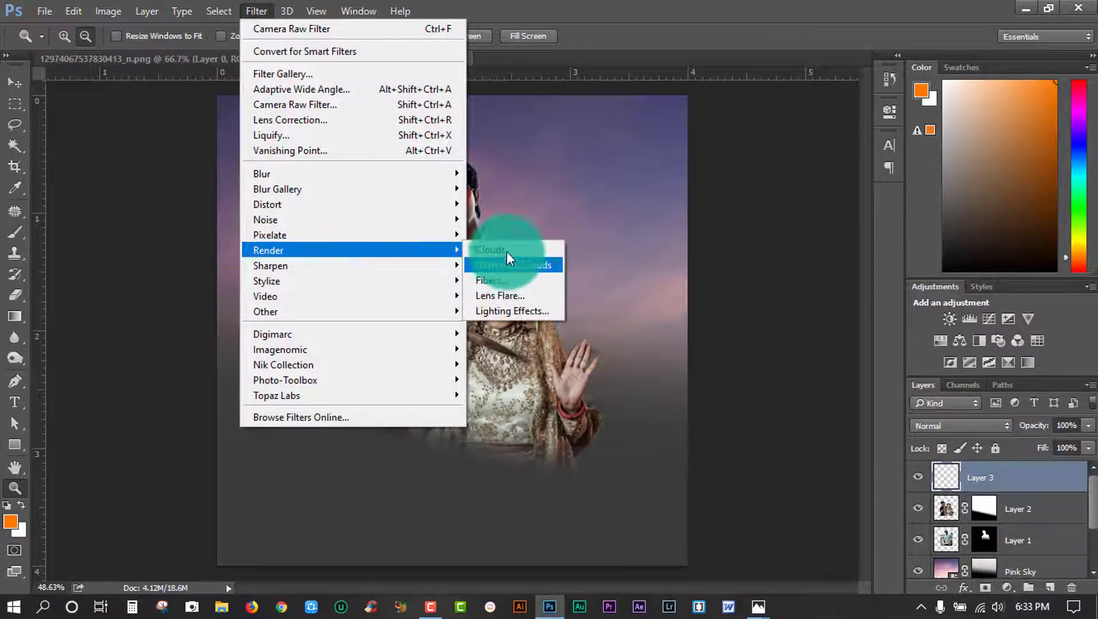
click(507, 252)
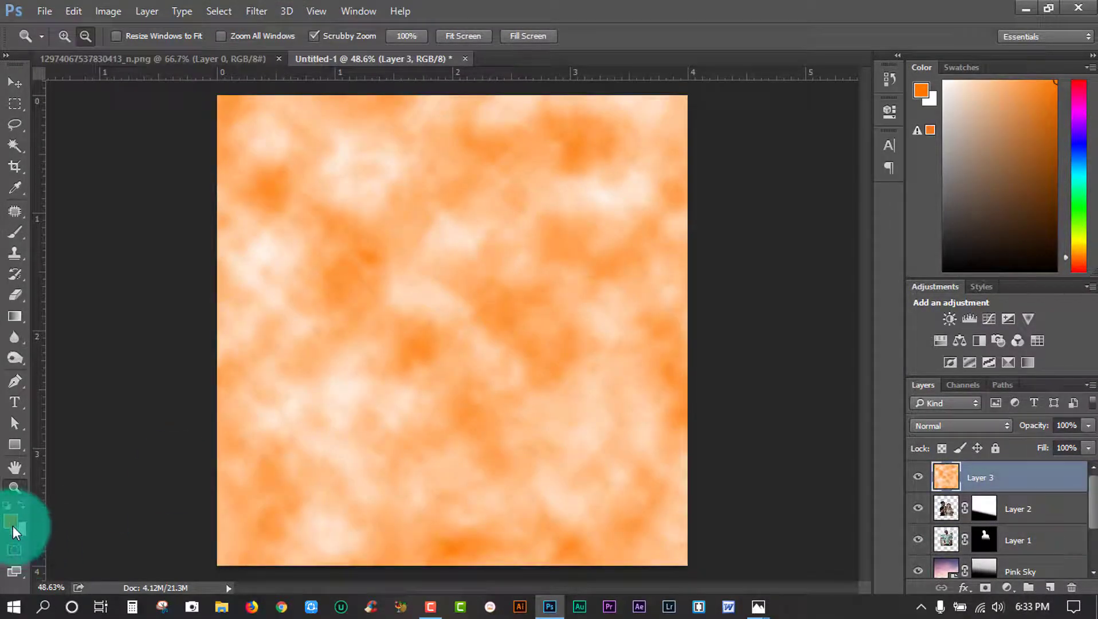
Set the foreground colour to a pale cream (#f1e0d3).
click(11, 524)
mouse_move(691, 336)
mouse_down()
mouse_move(631, 165)
mouse_move(657, 184)
mouse_up()
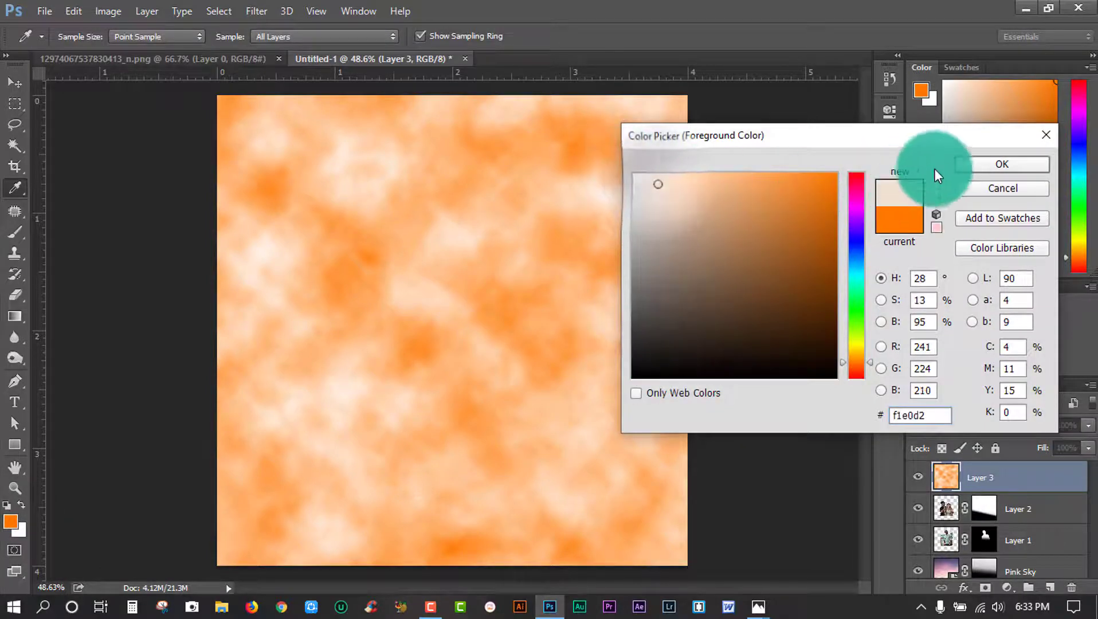
click(960, 183)
Cycle Layer 3's blend modes and settle on Soft Light.
click(976, 425)
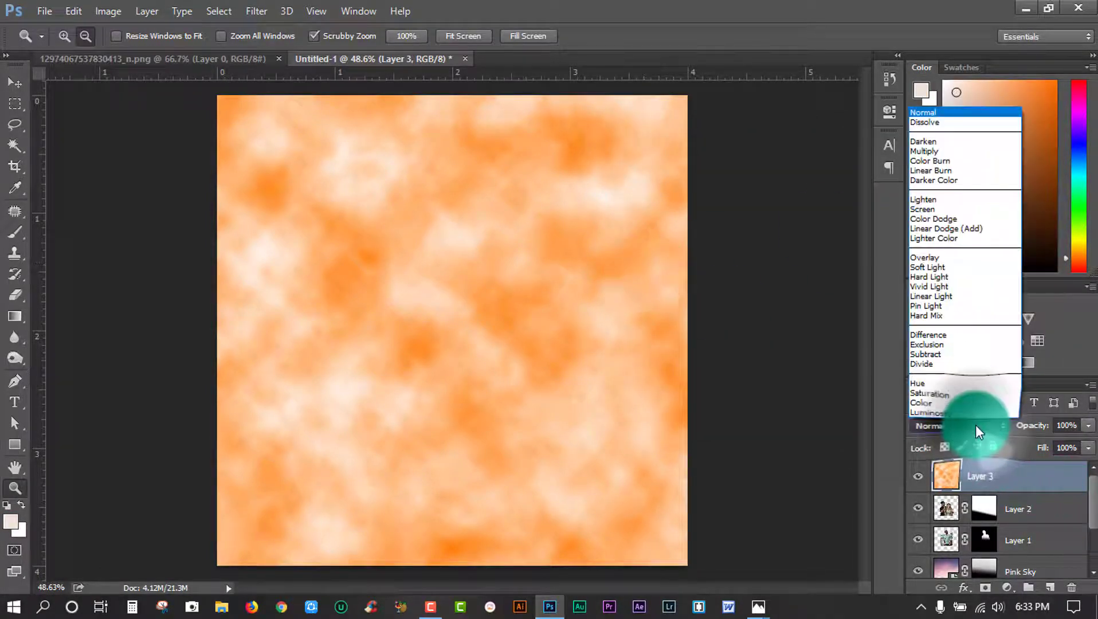
key(Down)
key(Down)
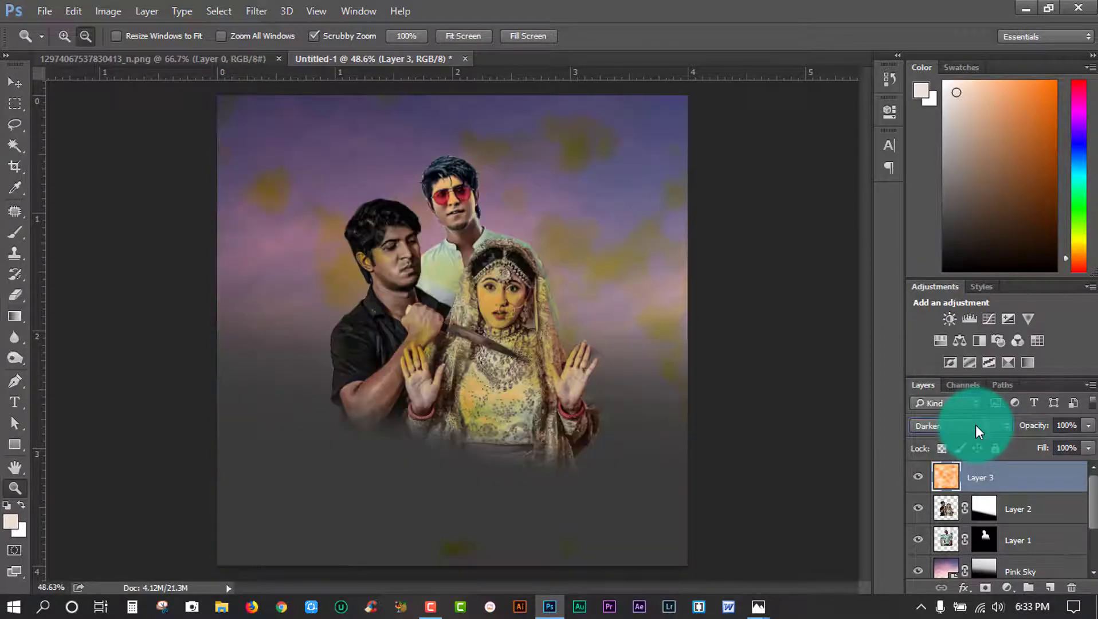
key(Down)
key(Down)
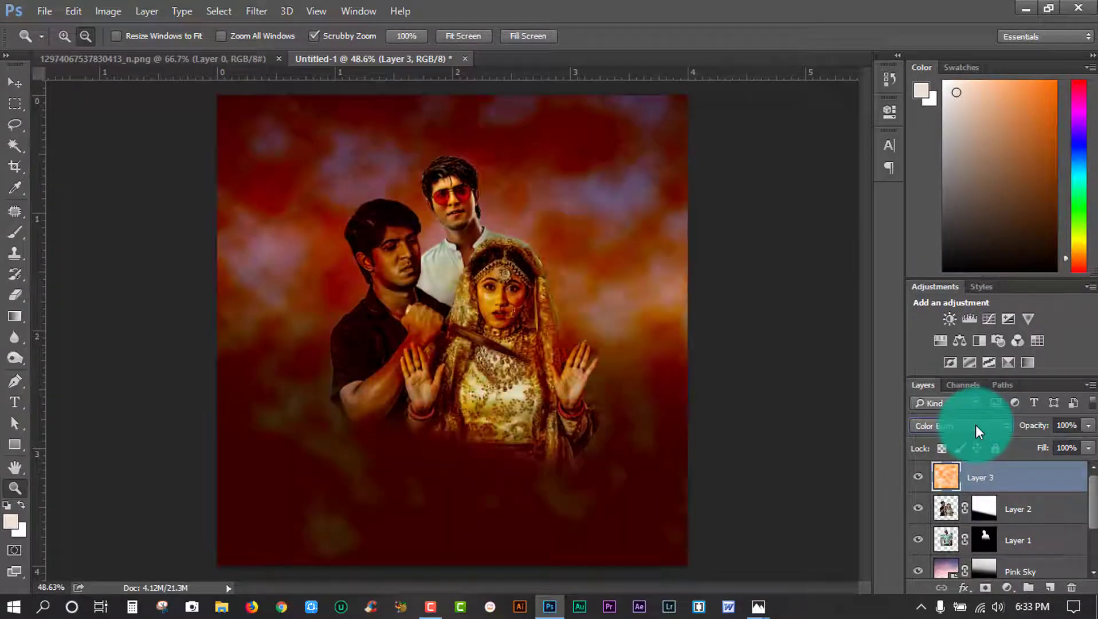
key(Down)
key(Down)
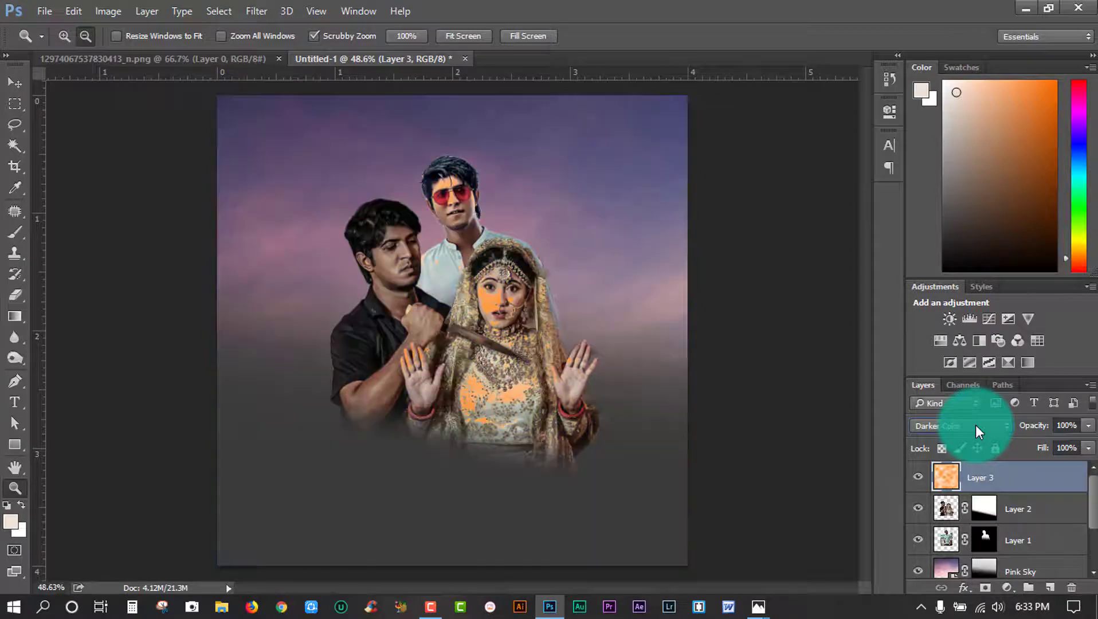
key(Down)
key(Down)
key(Down)
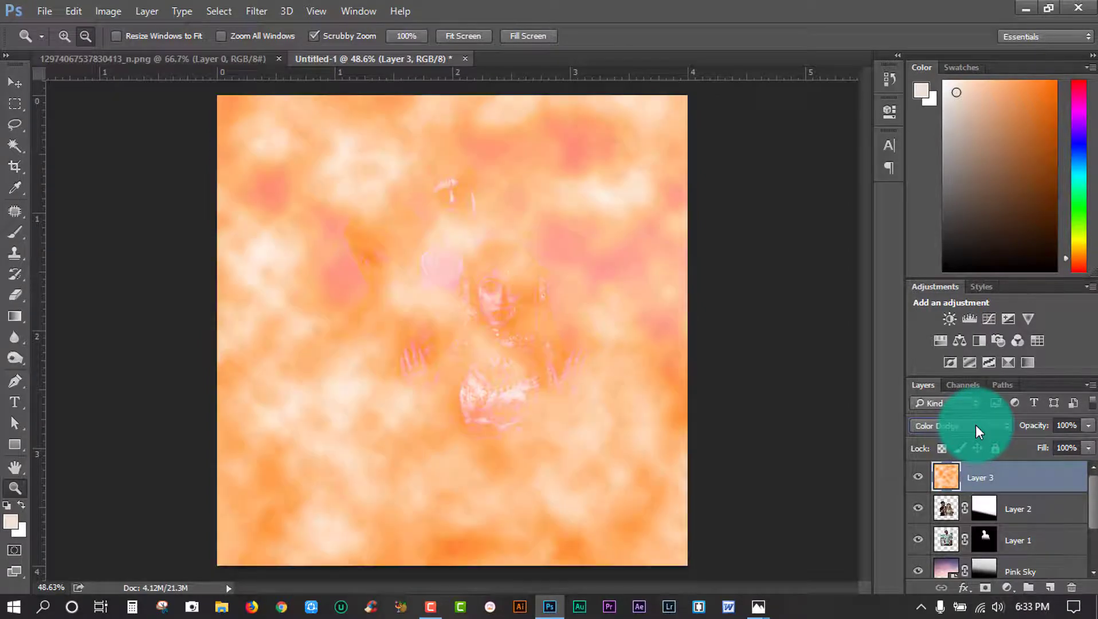
key(Down)
key(Down)
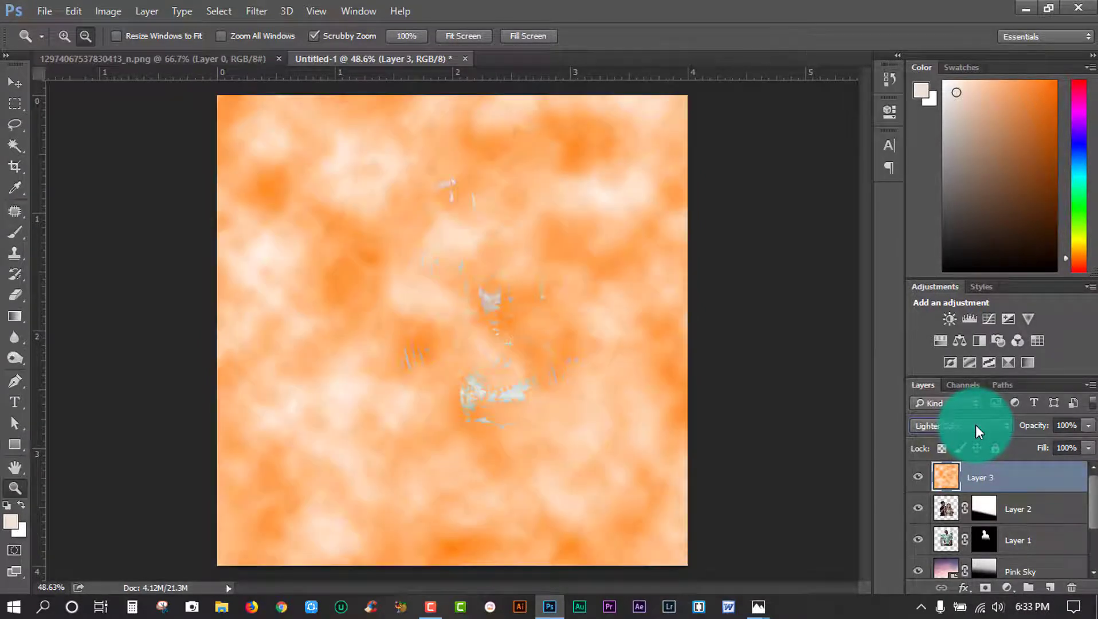
key(Down)
key(Down)
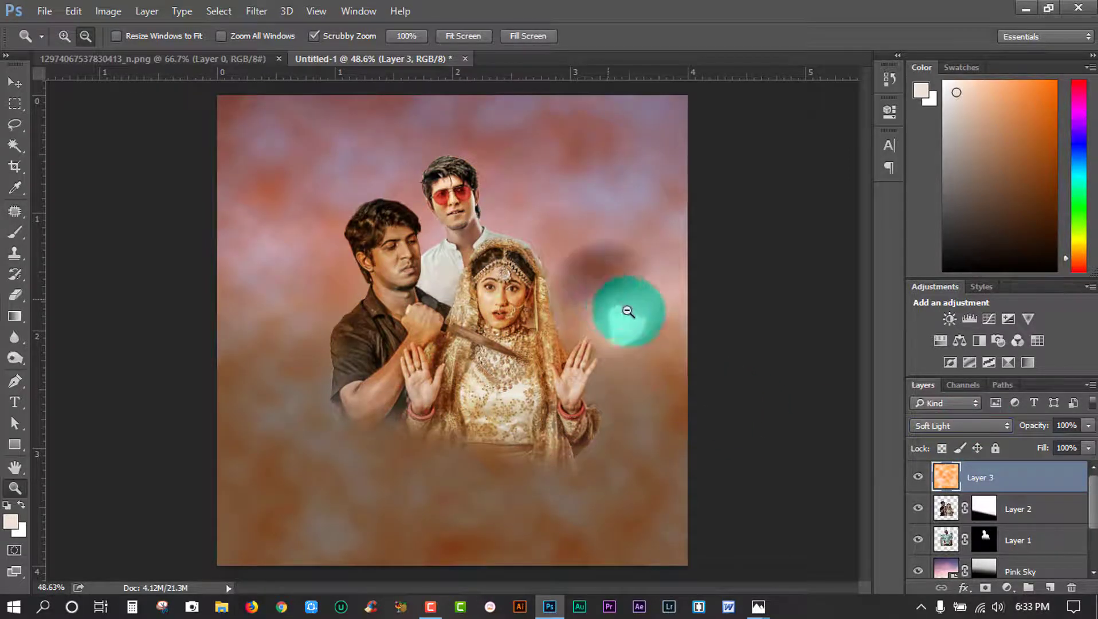
Lower the cloud layer's opacity to 42% for a subtle warm haze.
drag(625, 311, 601, 299)
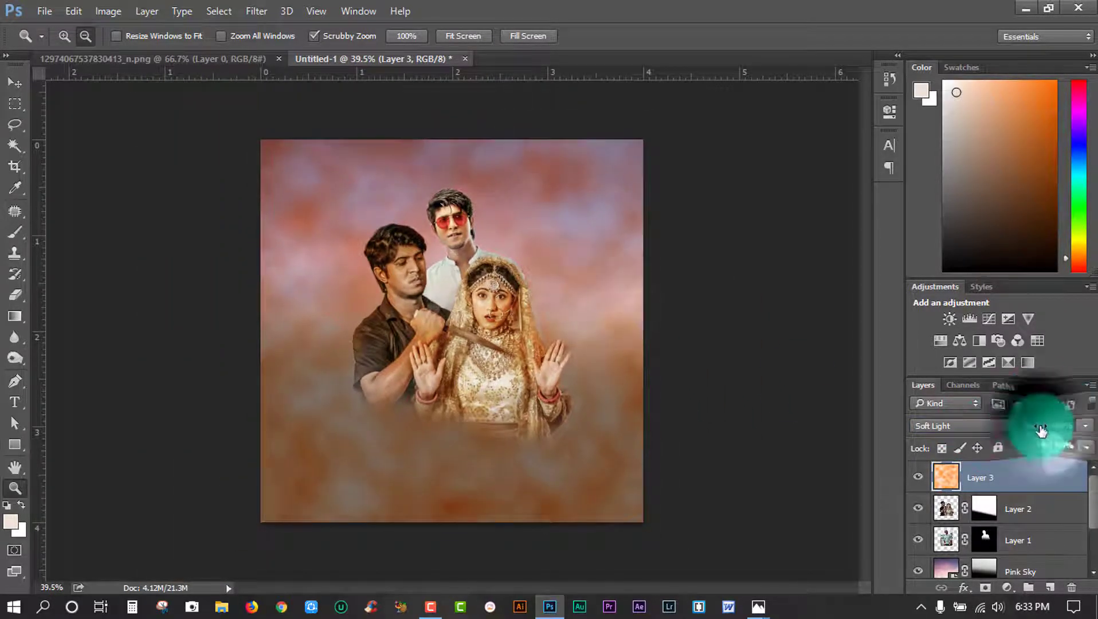
drag(1029, 425, 1013, 425)
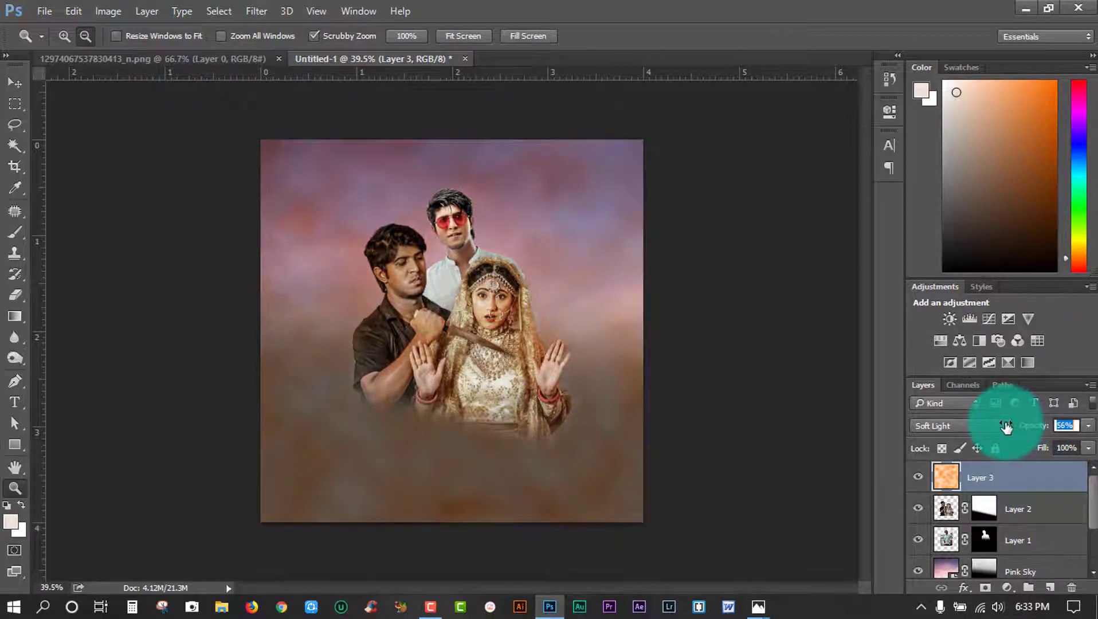
drag(1040, 434, 1014, 429)
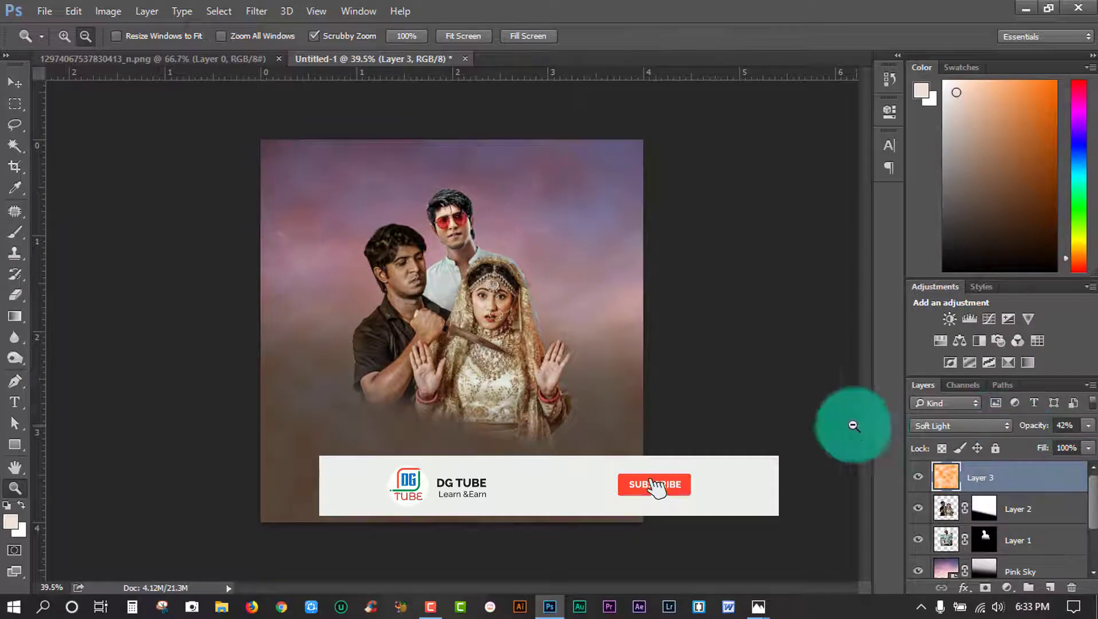
mouse_move(565, 316)
mouse_down()
mouse_move(594, 331)
mouse_move(585, 353)
mouse_move(726, 370)
mouse_move(591, 356)
mouse_up()
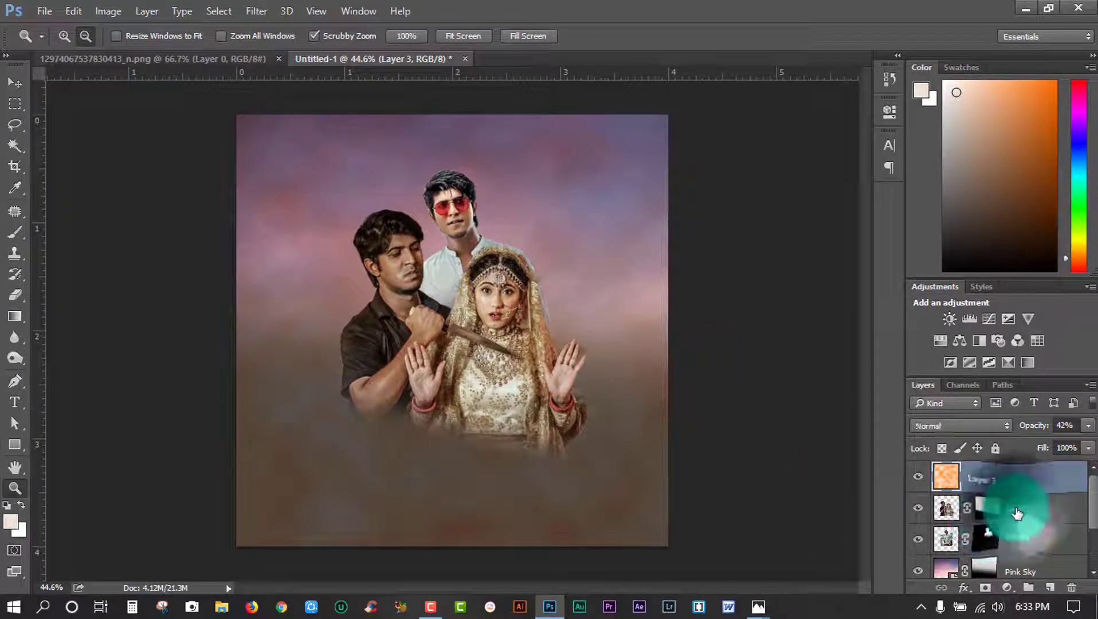
Apply the layer masks on Layer 2 and Layer 1.
right_click(984, 509)
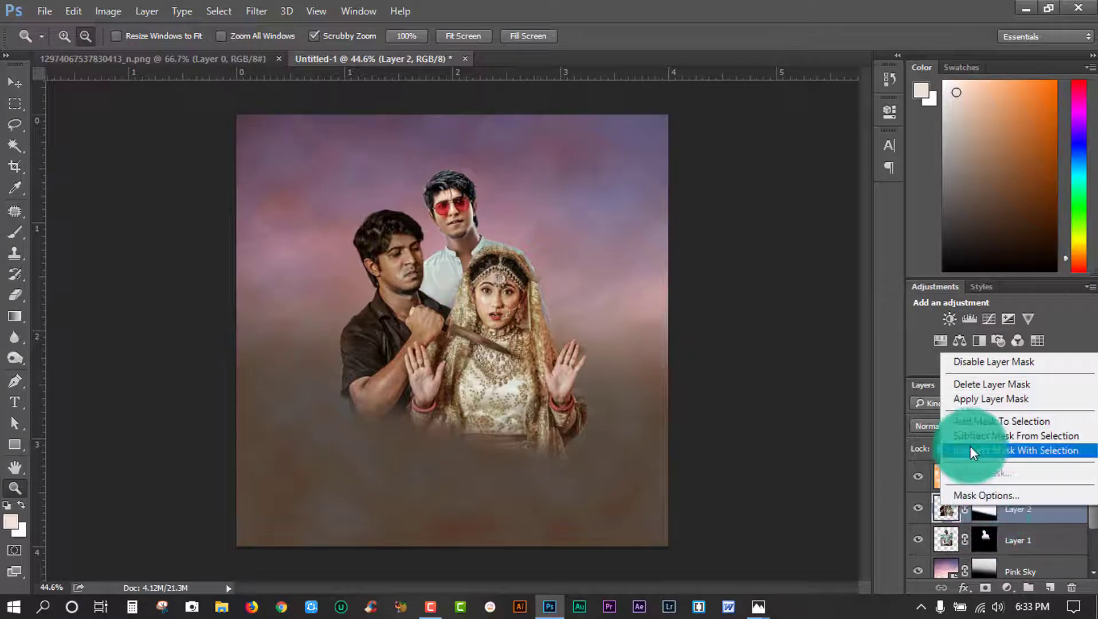
click(991, 399)
right_click(990, 510)
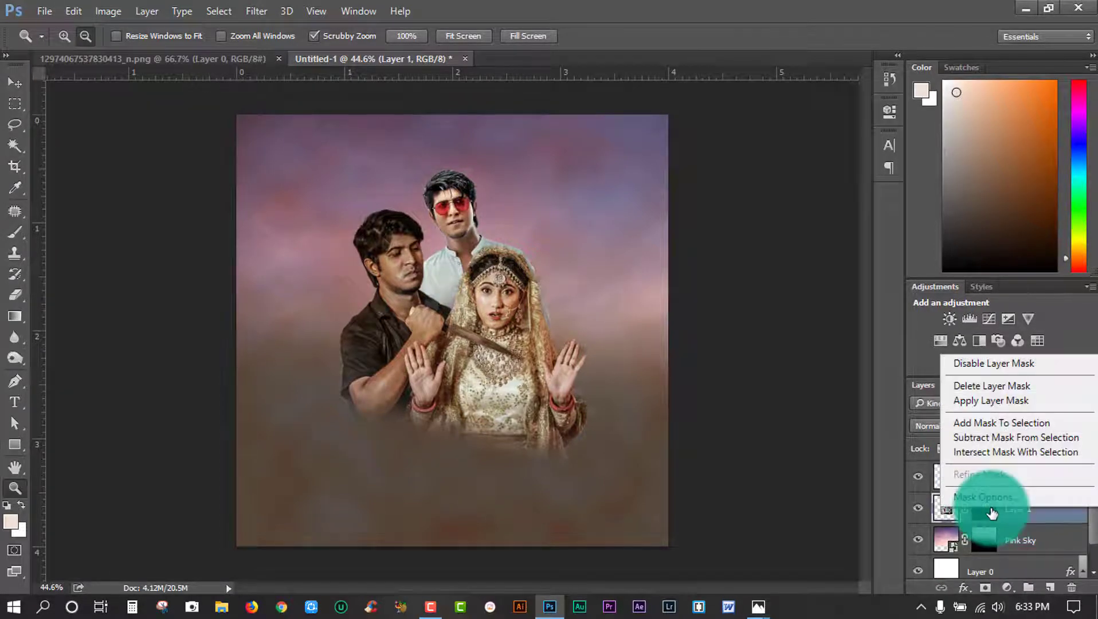
click(990, 509)
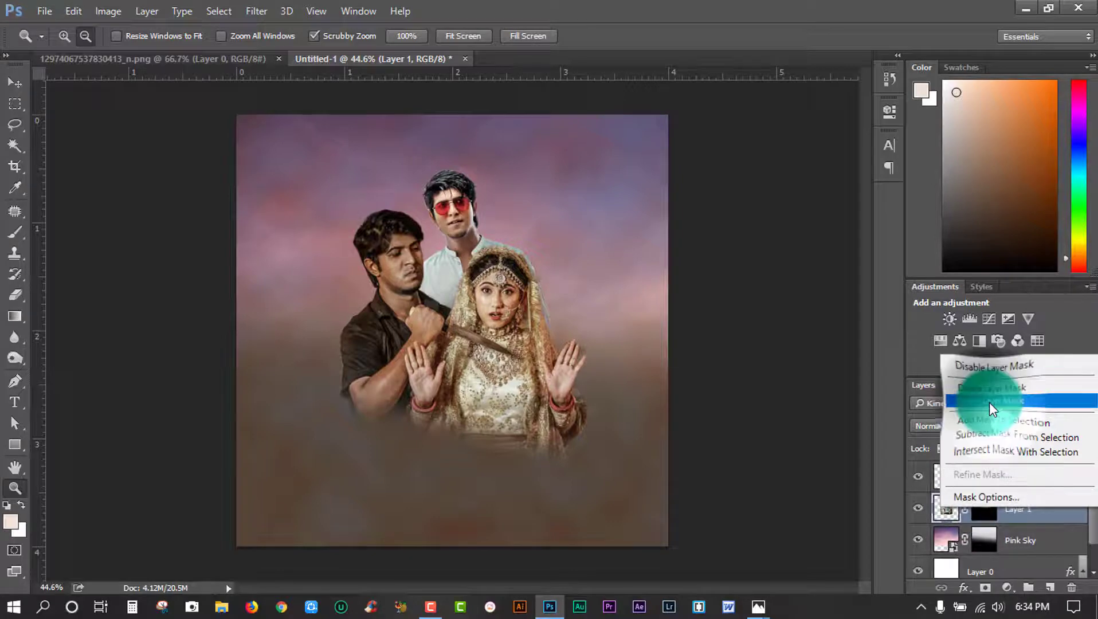
click(989, 402)
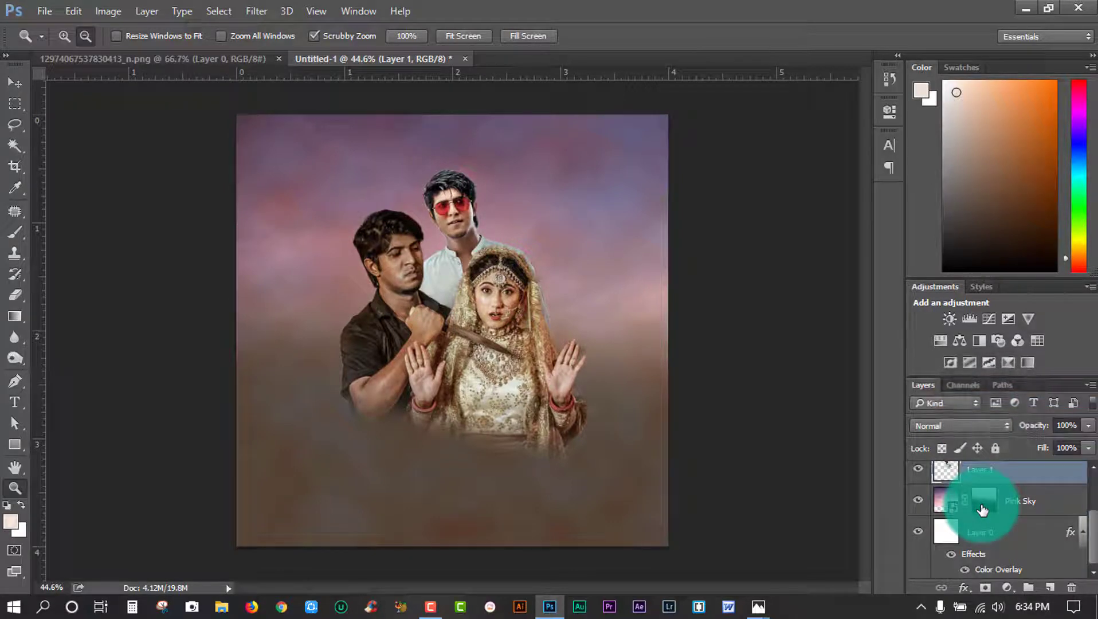
Select Layer 2 and Layer 1 together.
scroll(1007, 494, up, 2)
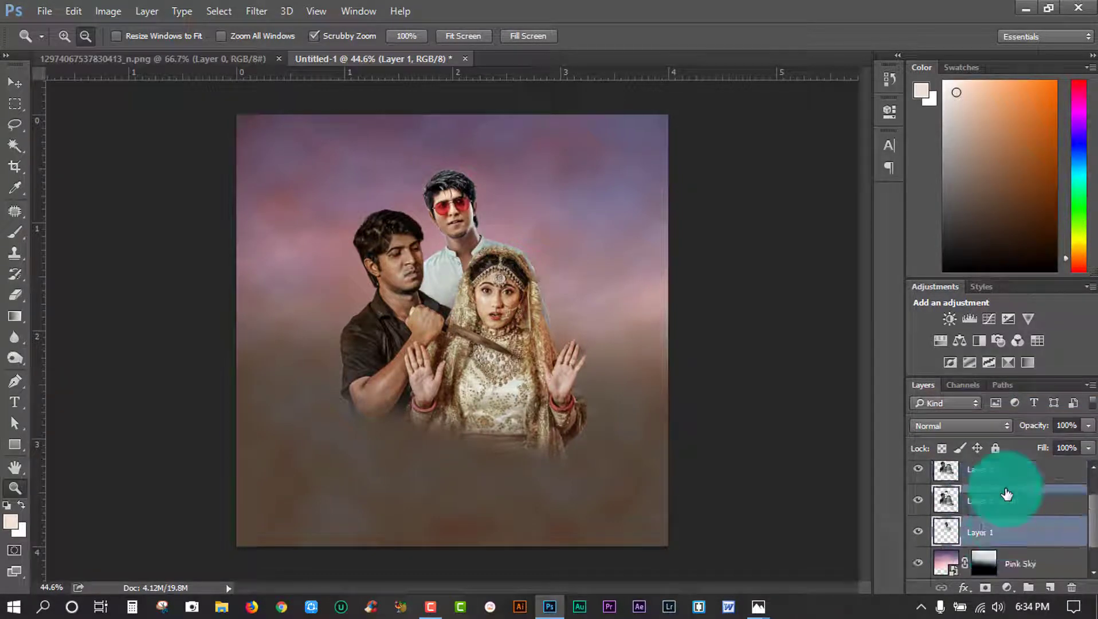
scroll(1009, 494, up, 1)
click(1000, 508)
scroll(999, 502, down, 2)
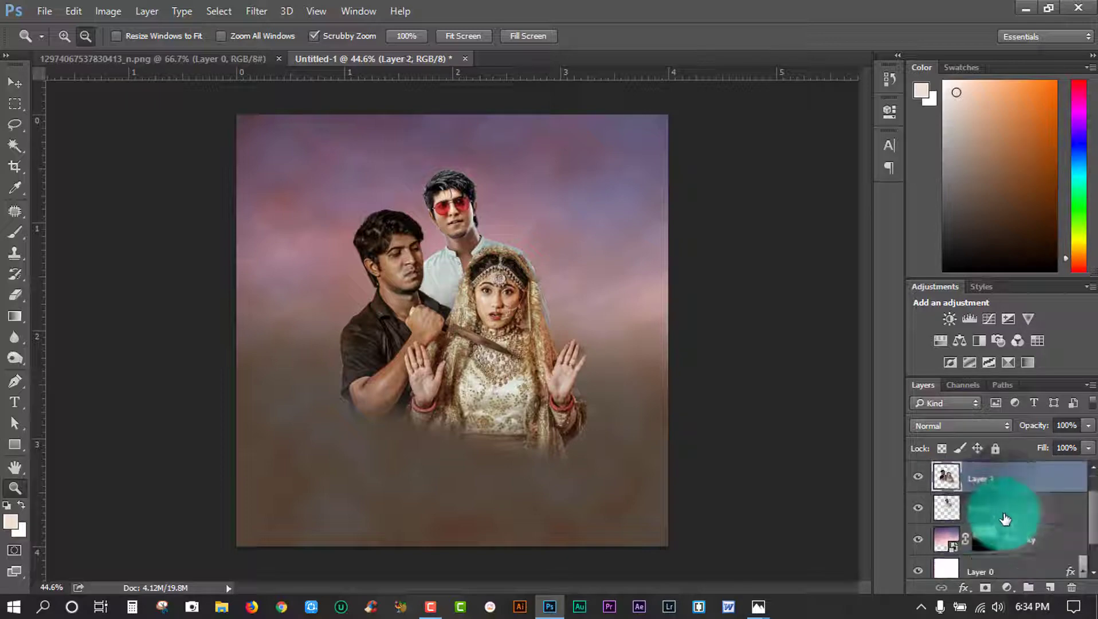
scroll(997, 498, down, 1)
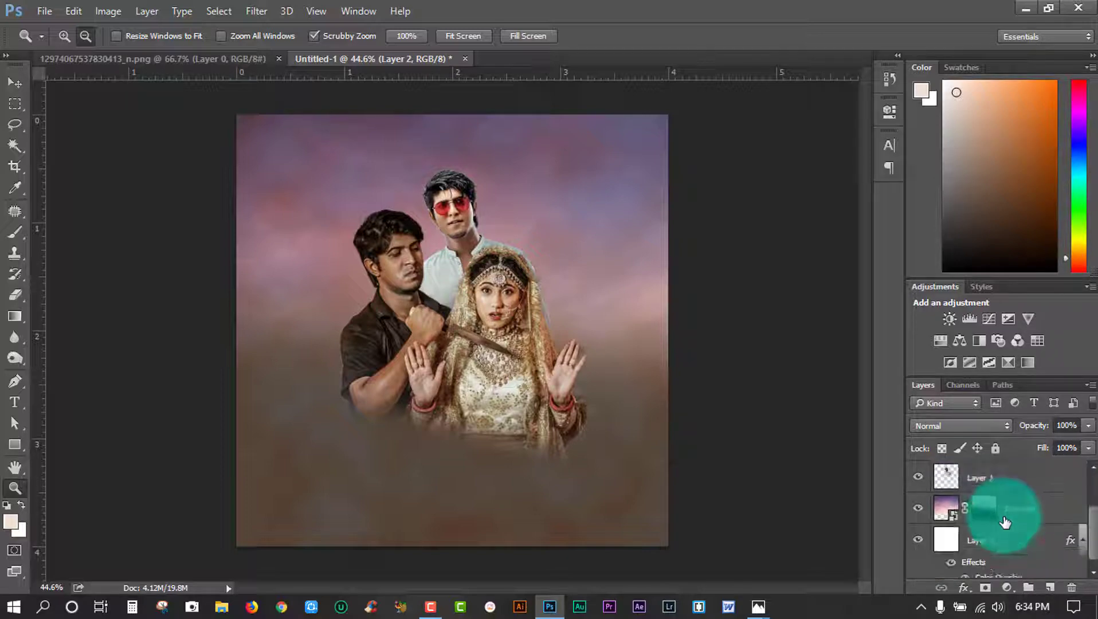
shift+click(993, 485)
scroll(1025, 498, up, 1)
scroll(1034, 509, up, 1)
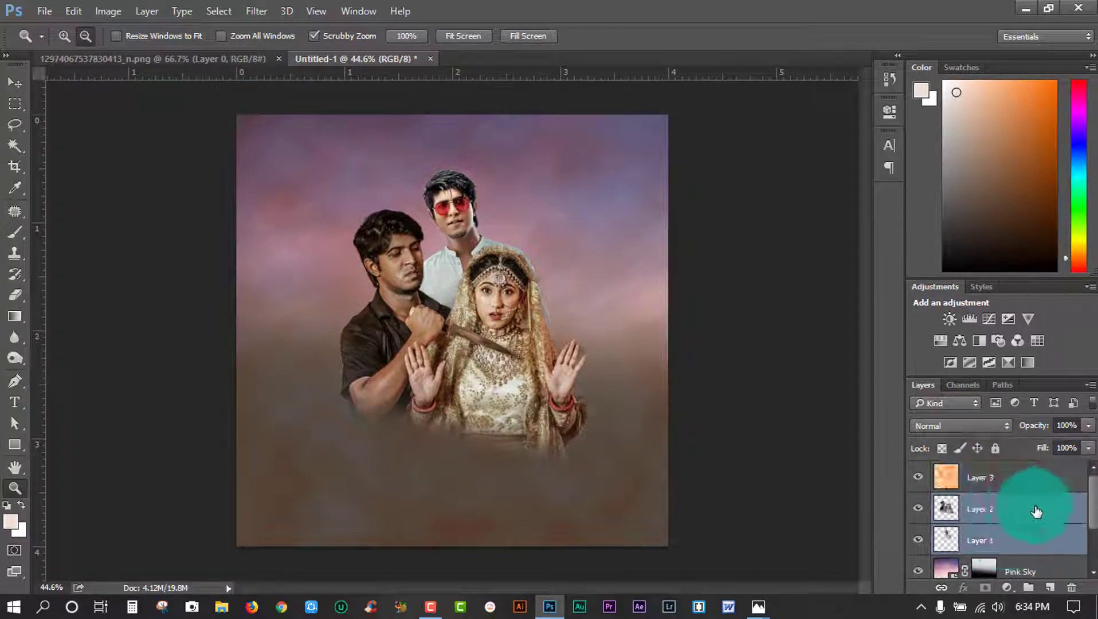
Group Layer 1 and Layer 2 into Group 1 and move it slightly upward.
key(ctrl+g)
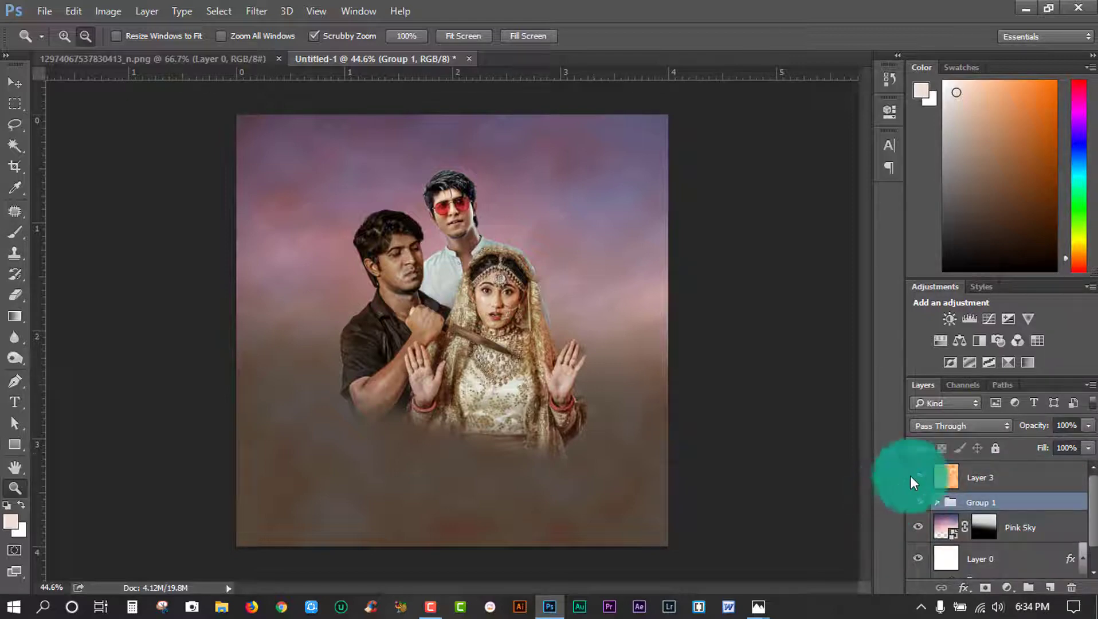
key(ctrl+t)
drag(543, 430, 523, 402)
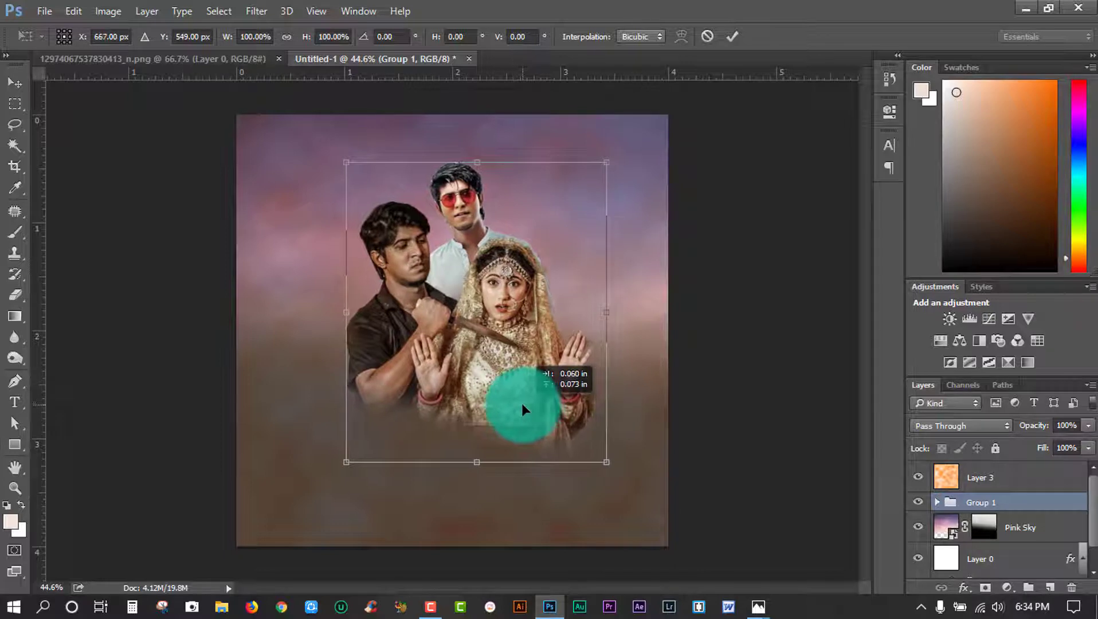
key(Return)
key(z)
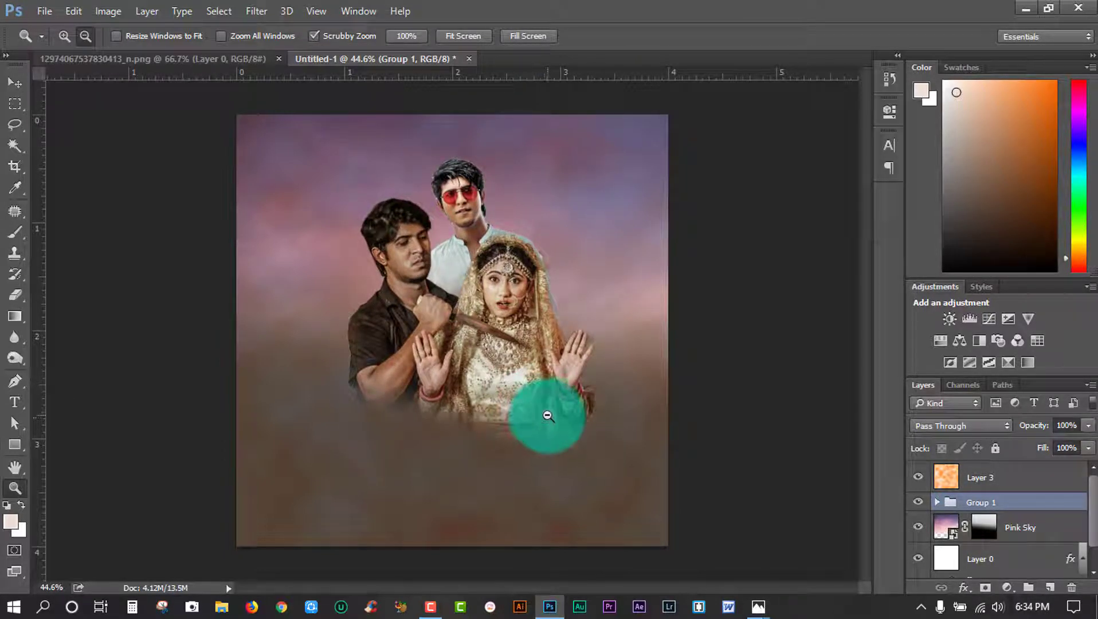
mouse_move(545, 379)
mouse_down()
mouse_move(537, 320)
mouse_move(455, 330)
mouse_move(507, 334)
mouse_up()
Shift the orange clouds to cover the right edge and nudge Group 1 left.
click(14, 91)
click(980, 502)
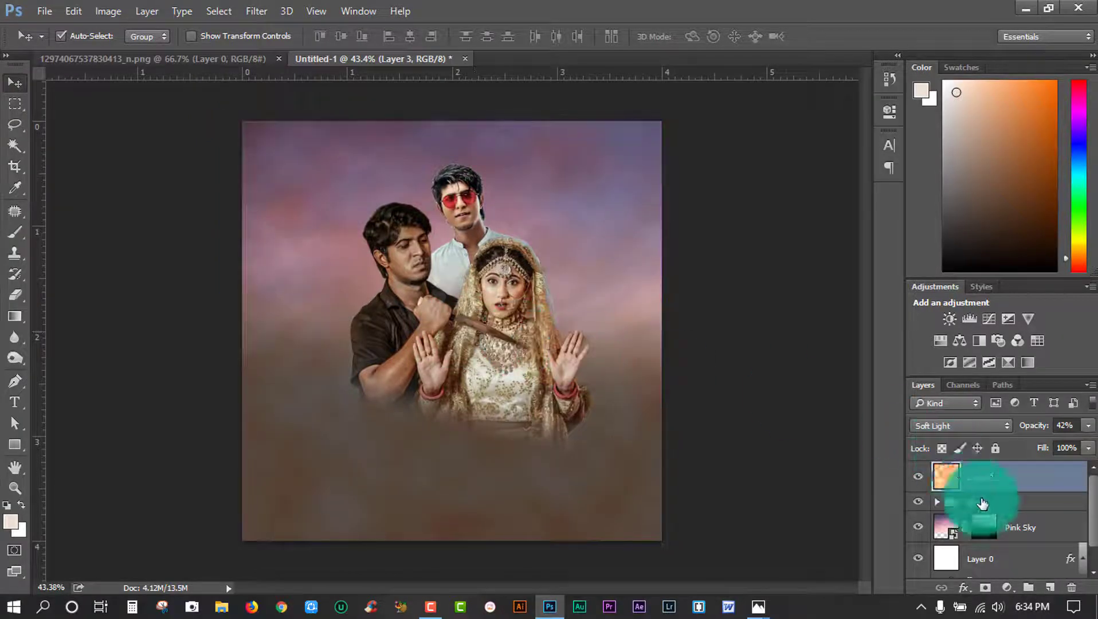
click(525, 367)
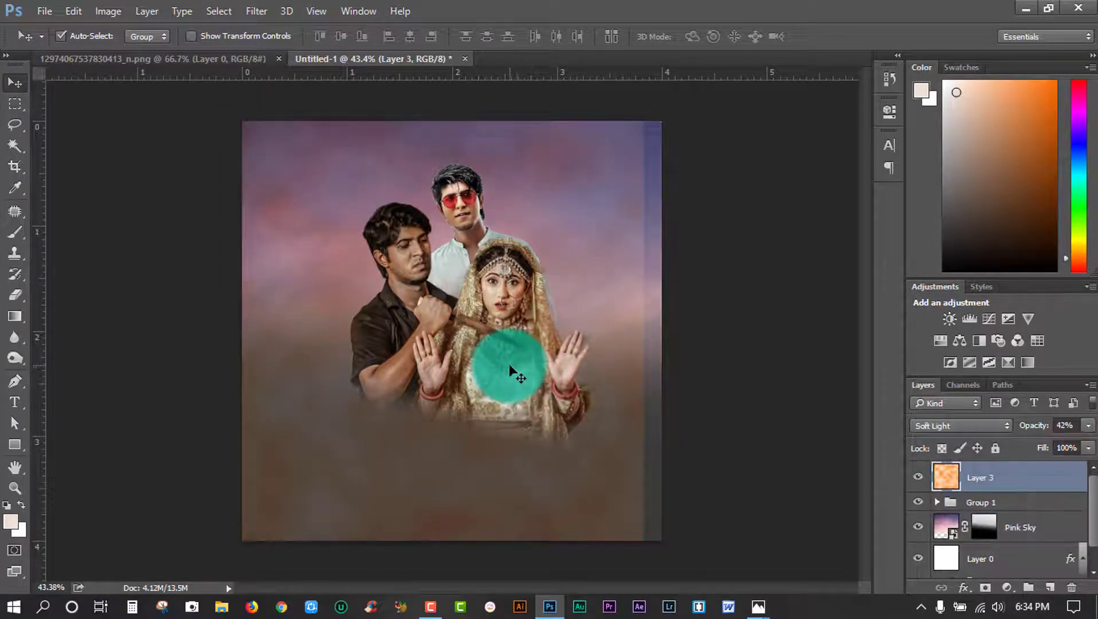
right_click(524, 351)
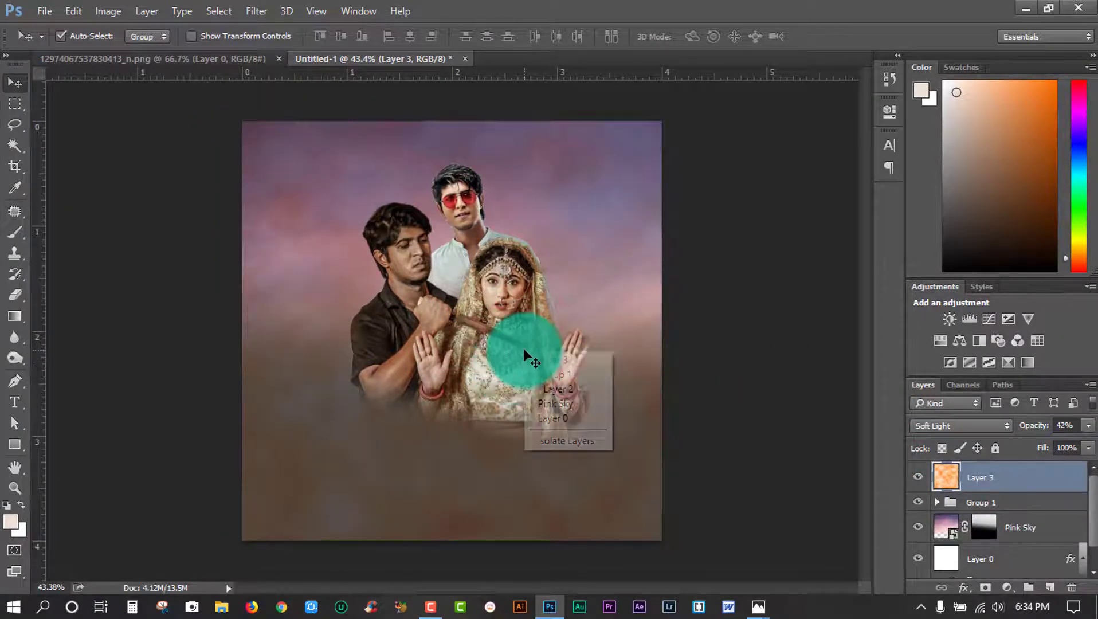
click(568, 375)
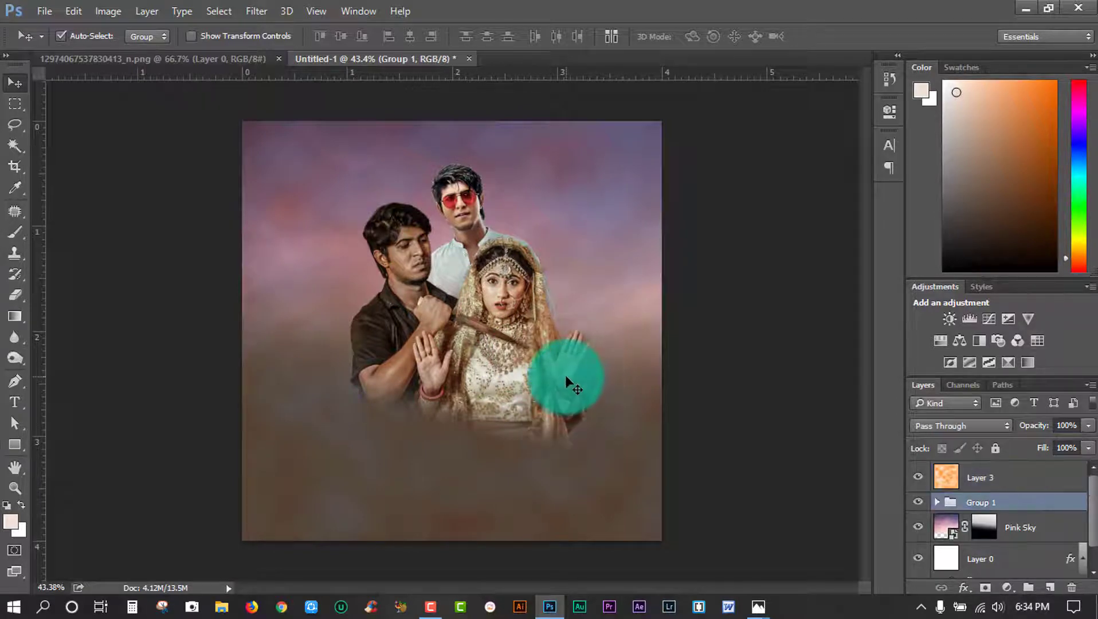
key(shift+Left)
key(shift+Left)
drag(570, 371, 525, 347)
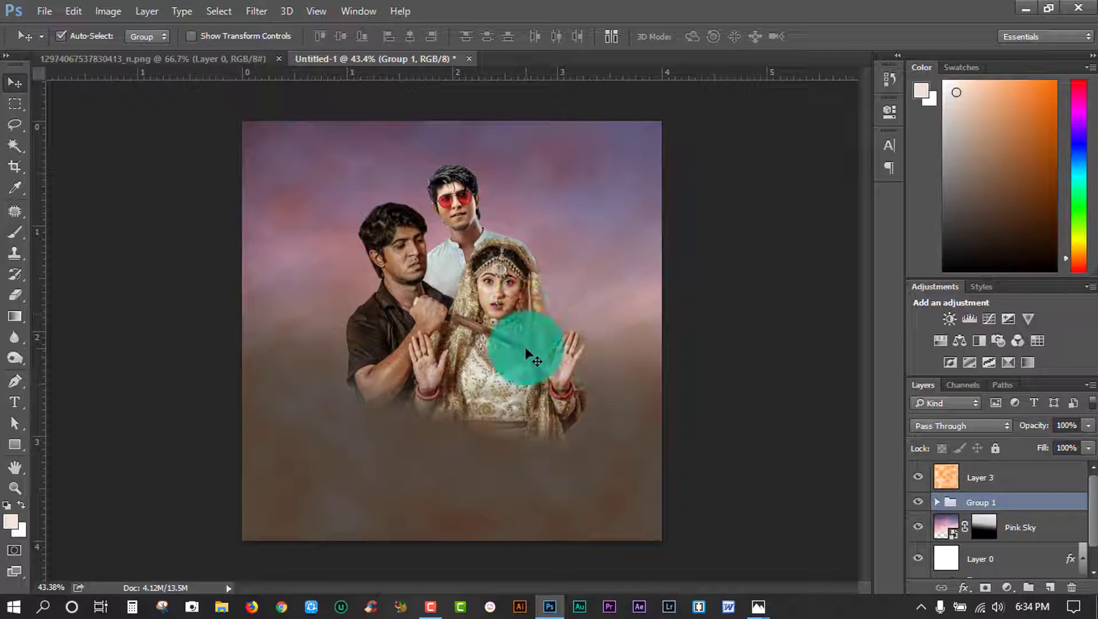
mouse_move(525, 347)
mouse_down()
mouse_move(465, 108)
mouse_move(193, 269)
mouse_up()
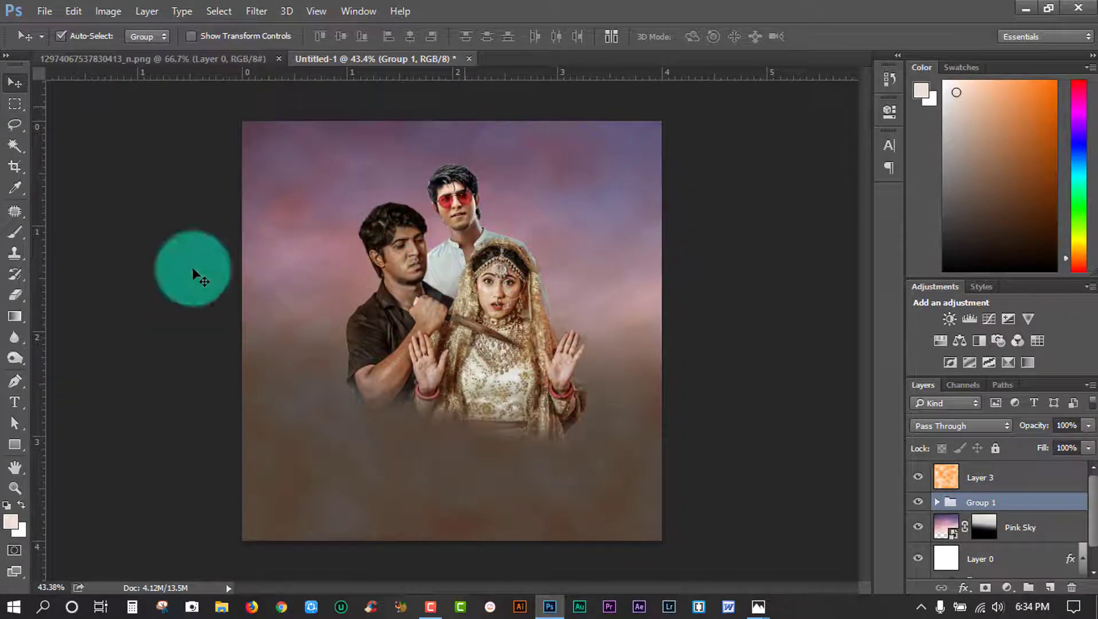
Open poster1.psd from the Desktop.
click(41, 8)
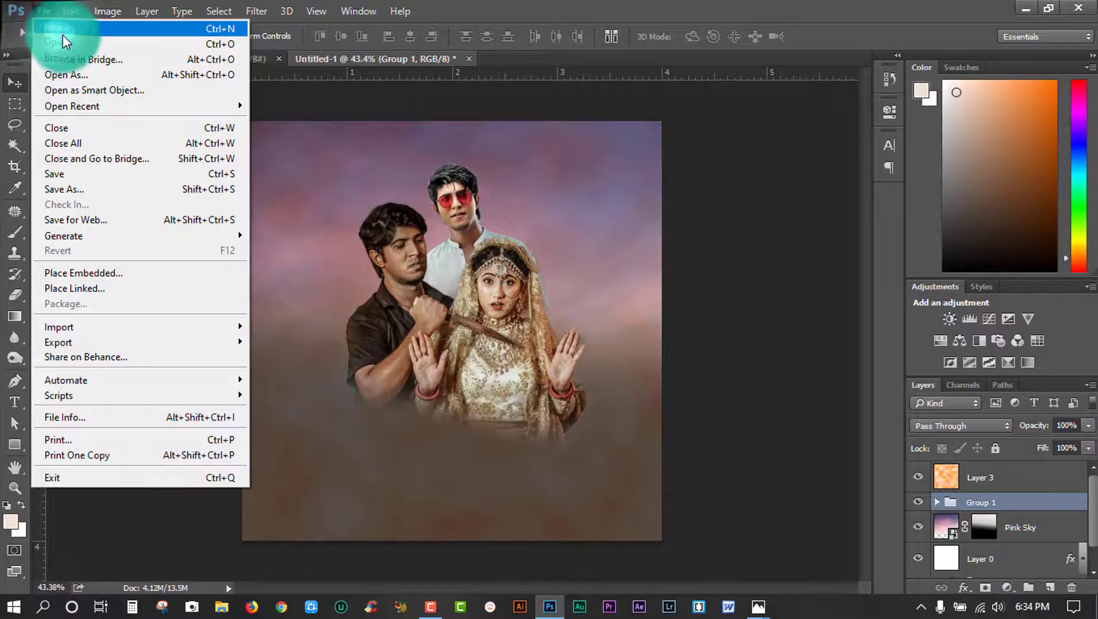
click(62, 36)
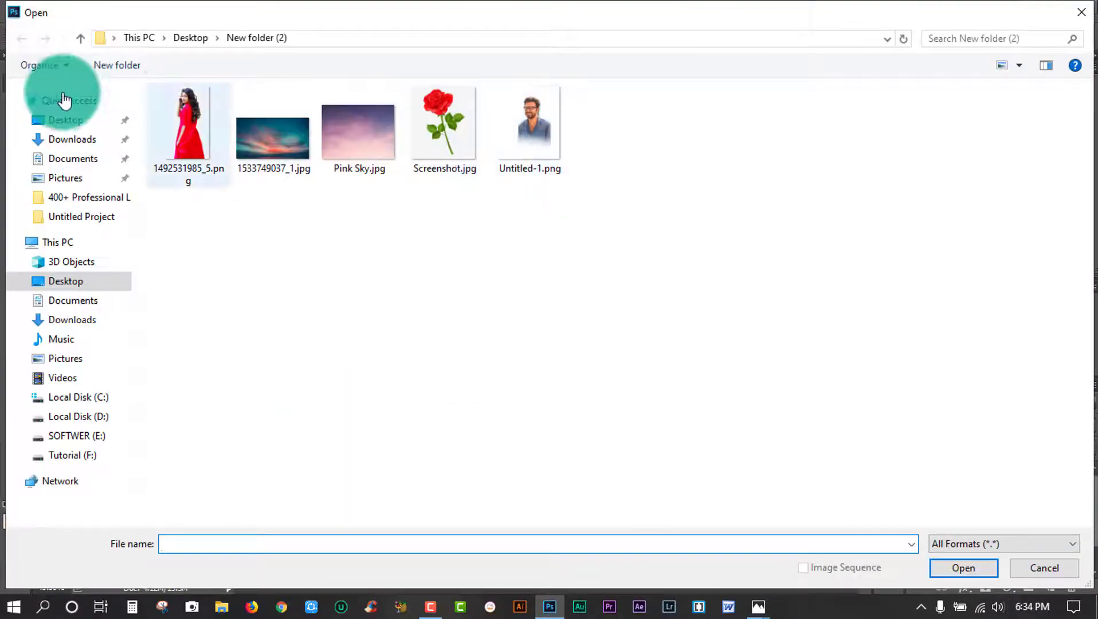
key(alt+Up)
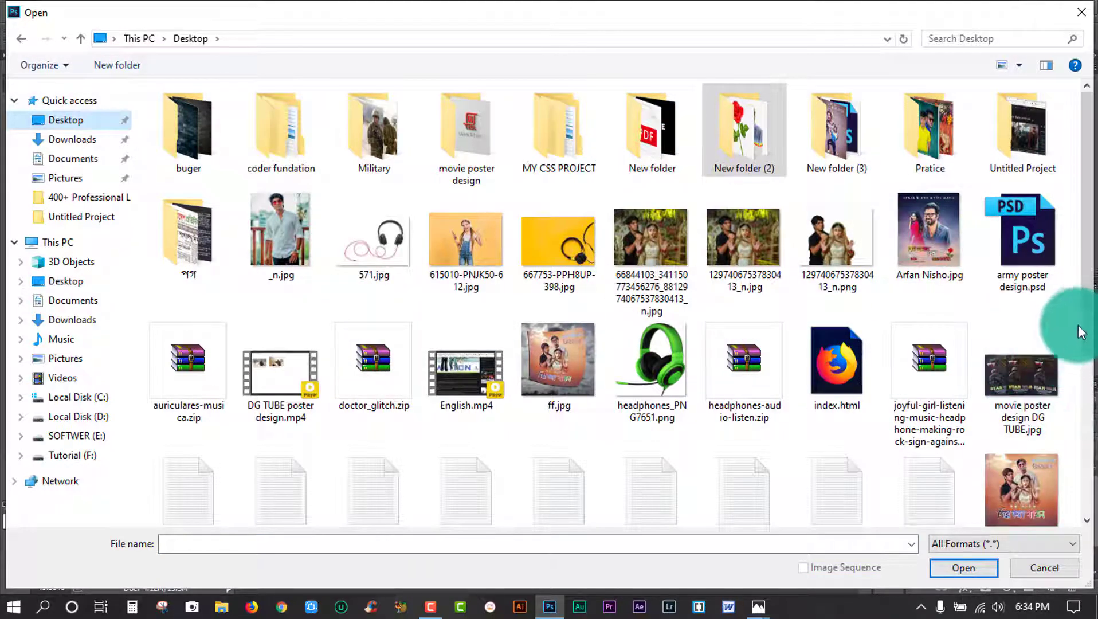
drag(1087, 330, 1087, 504)
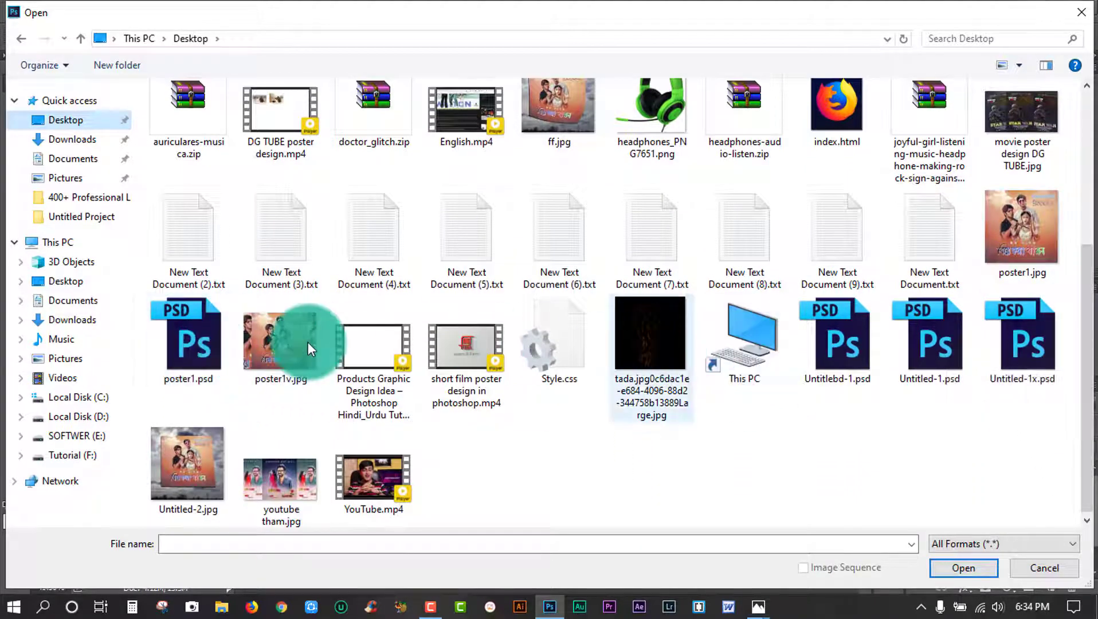
double_click(204, 351)
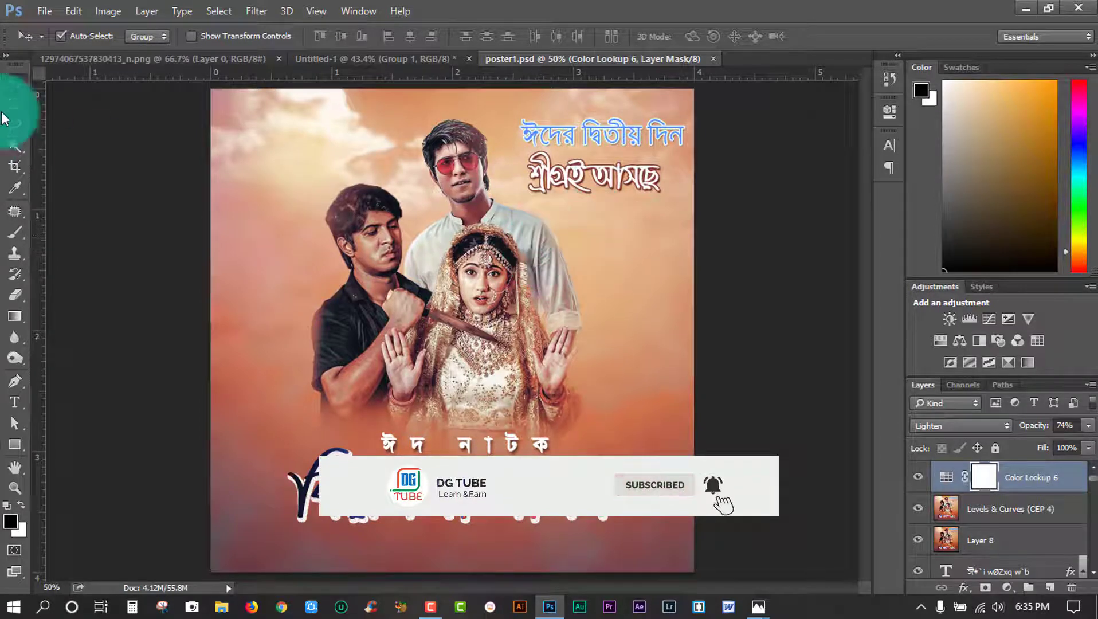
Hide the Levels & Curves layer and select the title's layers.
mouse_move(326, 448)
mouse_down()
mouse_move(328, 212)
mouse_move(396, 494)
mouse_up()
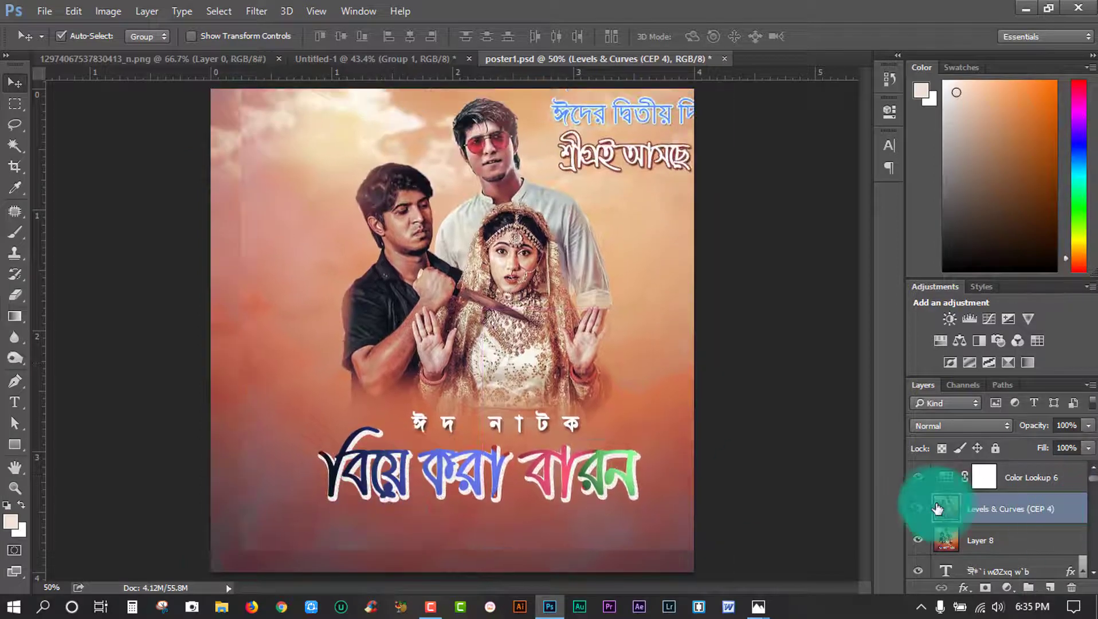
click(917, 508)
scroll(940, 504, down, 2)
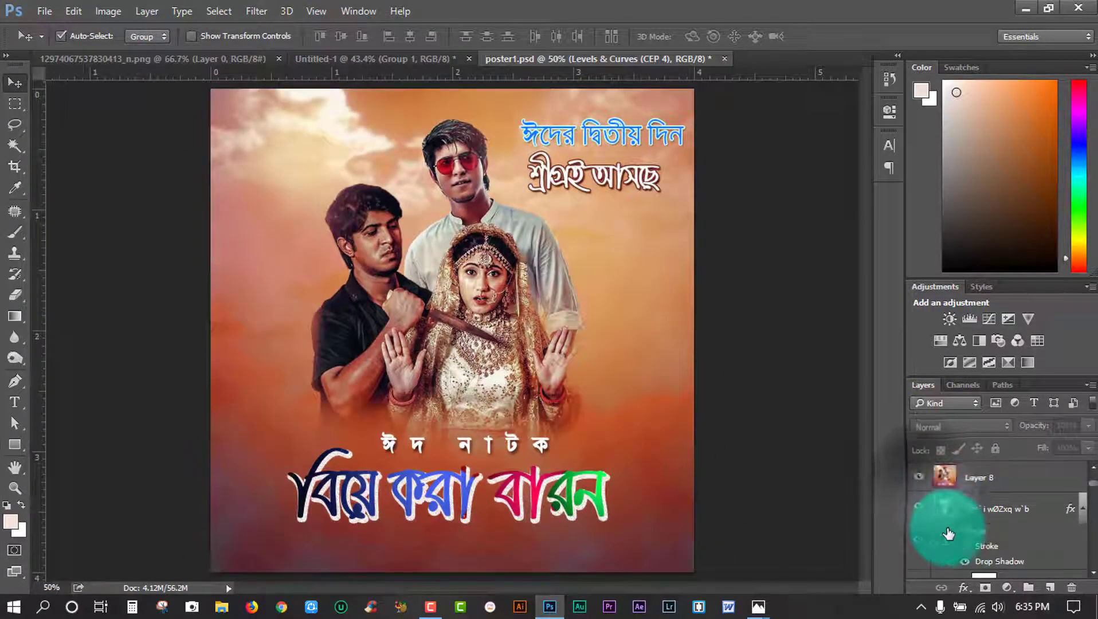
click(988, 509)
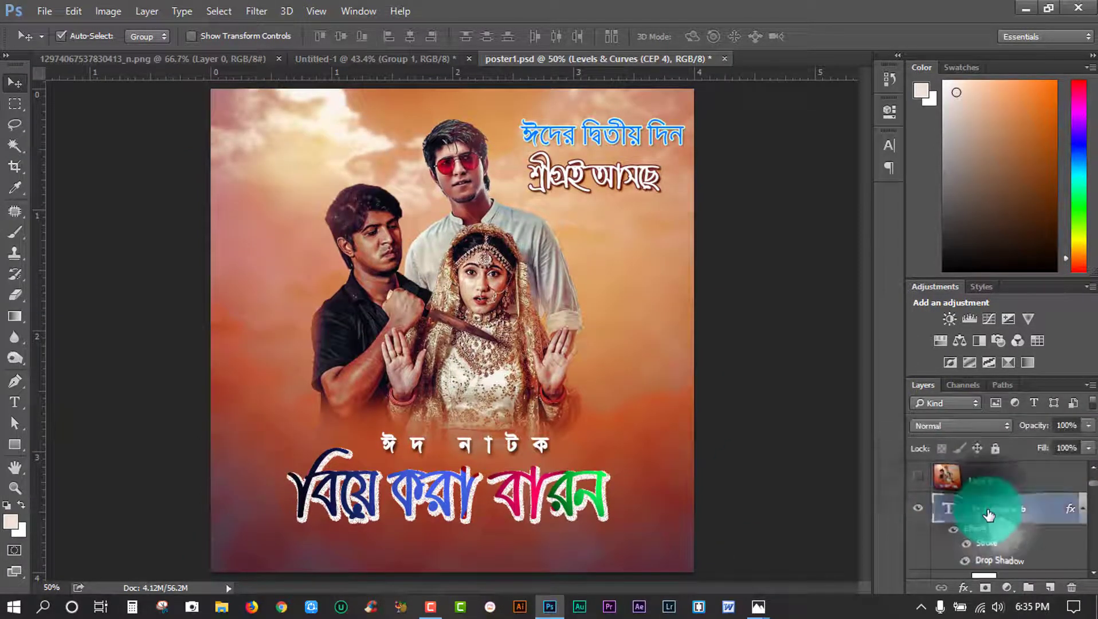
click(546, 488)
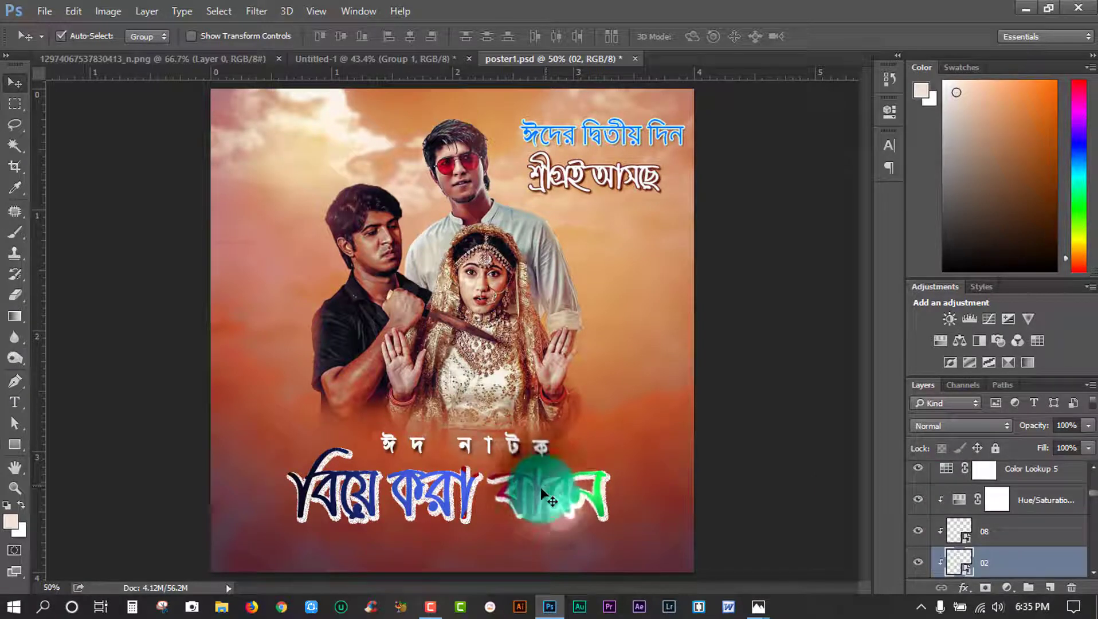
mouse_move(939, 524)
mouse_down()
mouse_move(998, 566)
mouse_move(997, 536)
mouse_up()
Hide the title's colour and firework layers, leaving white lettering, and drag it toward Untitled-1.
click(638, 511)
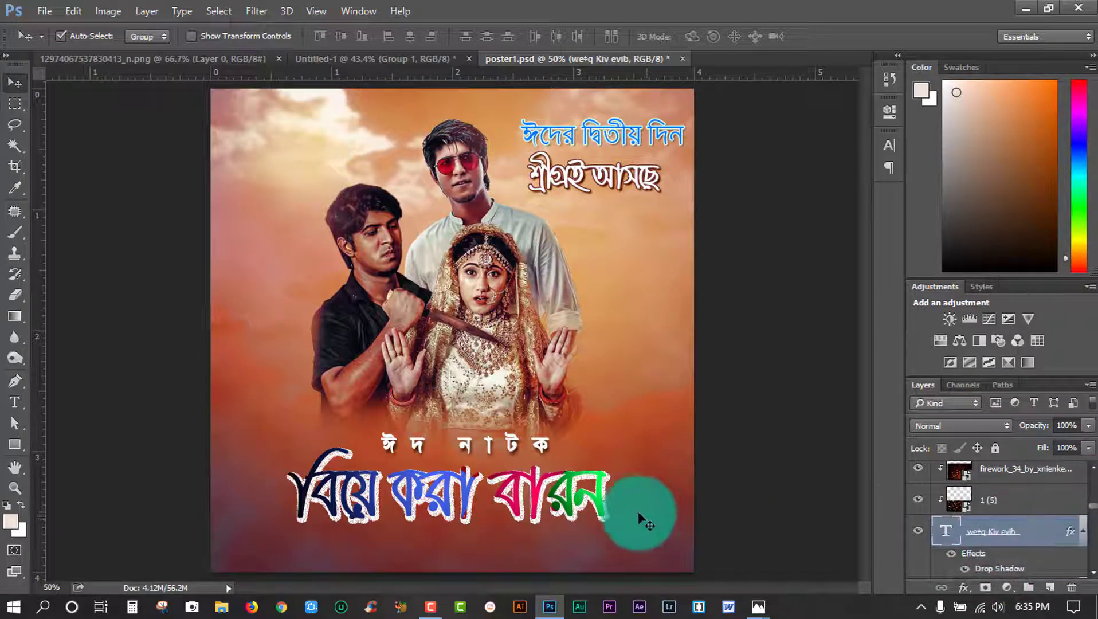
click(919, 477)
click(919, 510)
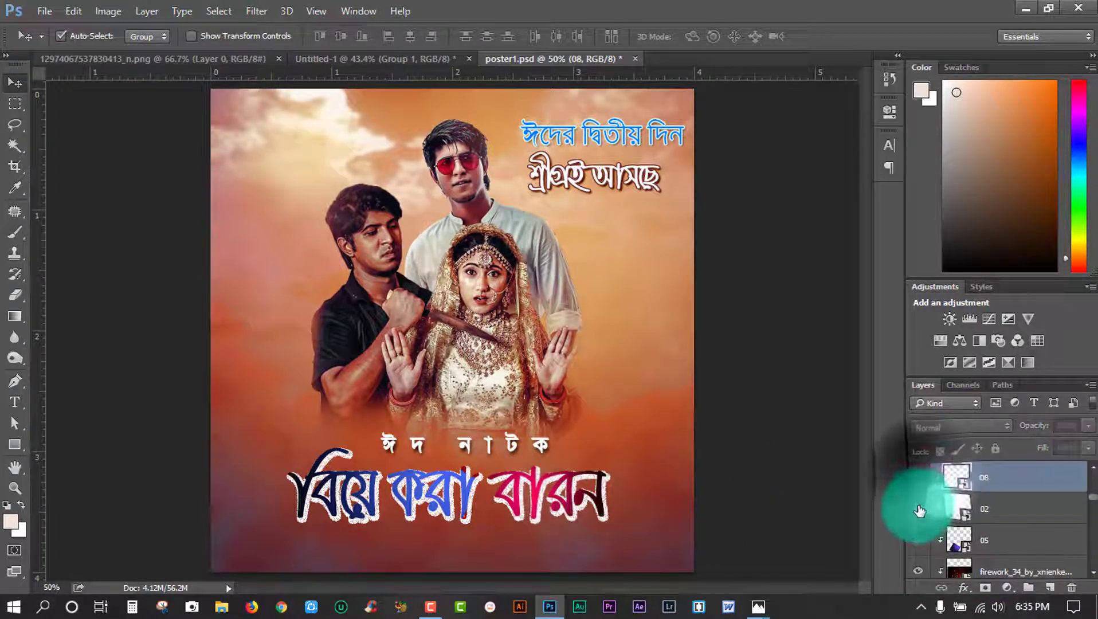
drag(919, 539, 923, 526)
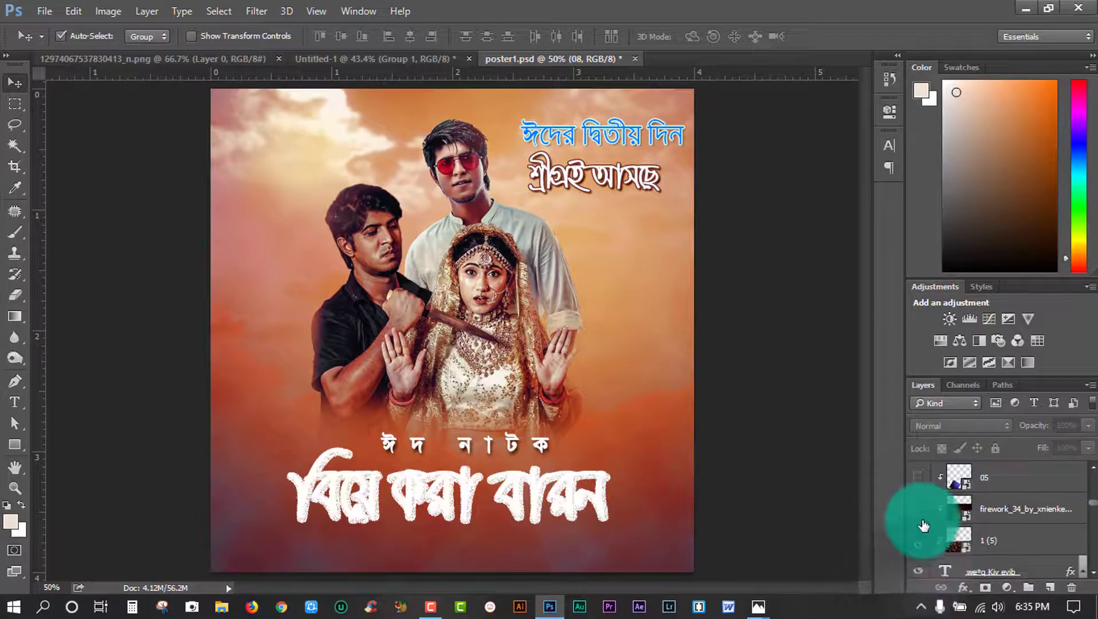
click(561, 470)
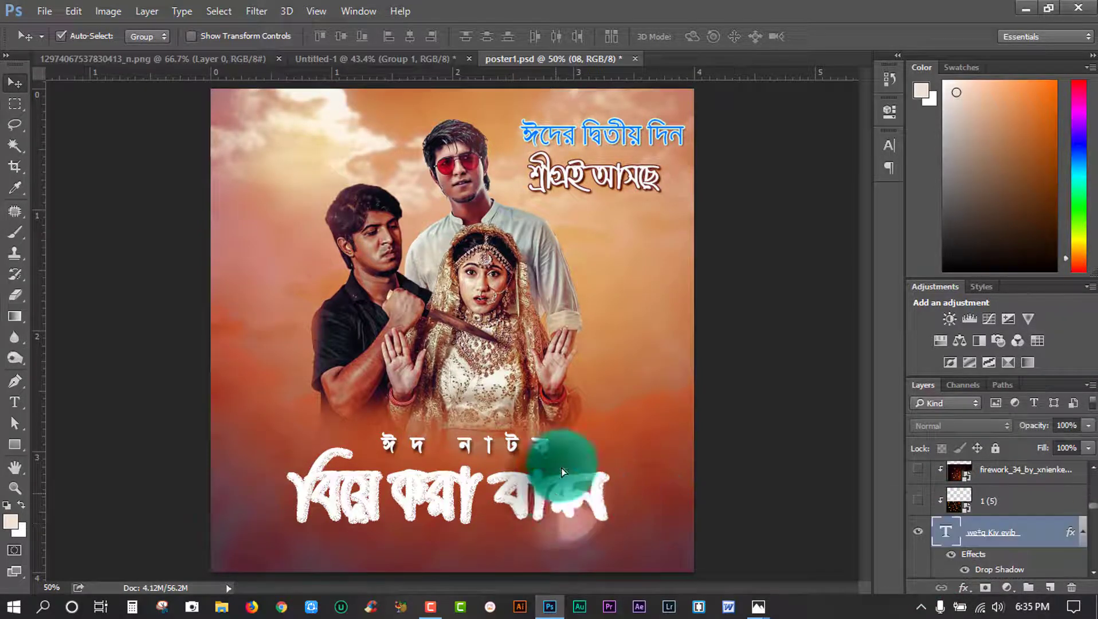
drag(561, 467, 298, 61)
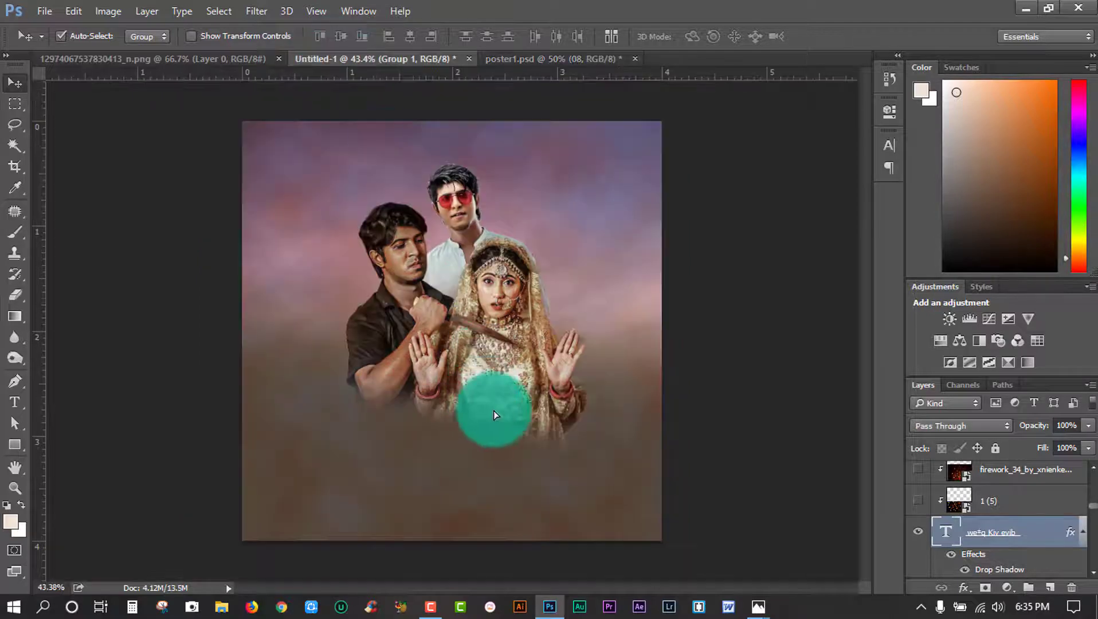
Drop the white main title into Untitled-1 and stretch Layer 3 across the canvas.
drag(336, 58, 528, 463)
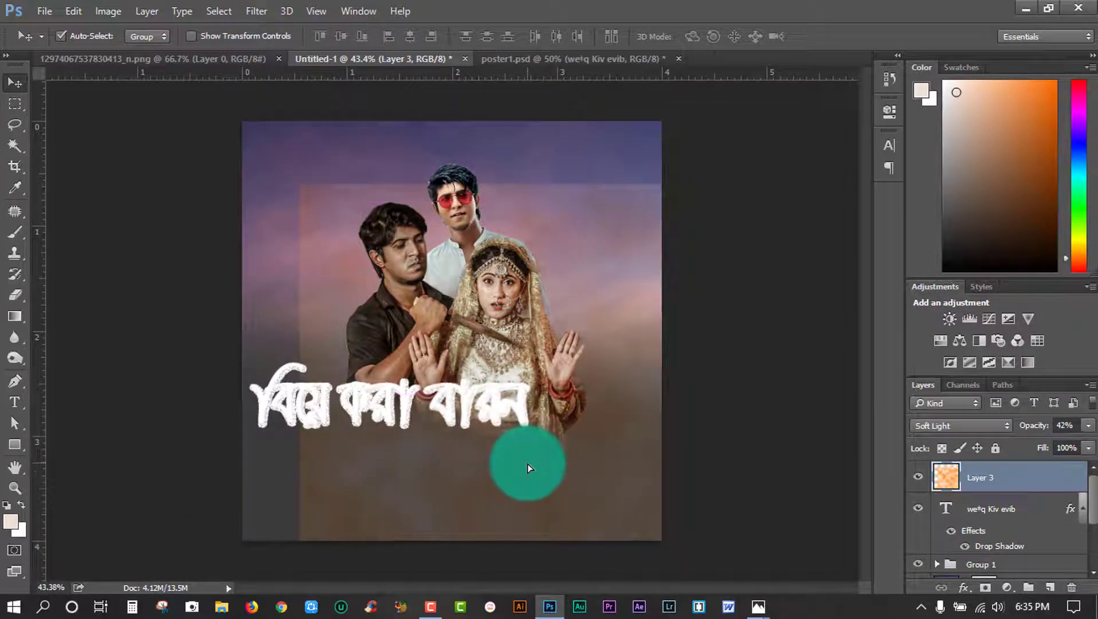
mouse_move(528, 463)
mouse_down()
mouse_move(228, 55)
mouse_move(839, 414)
mouse_up()
drag(445, 61, 985, 528)
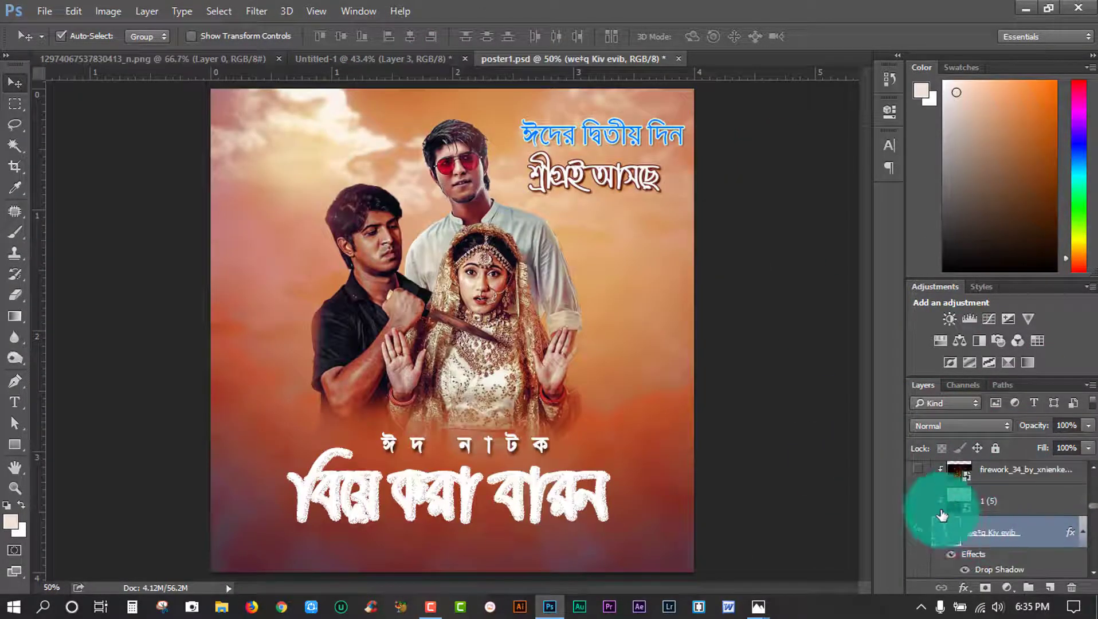
Turn the title's crimson, green and firework colour layers back on in poster1.psd.
drag(985, 528, 912, 531)
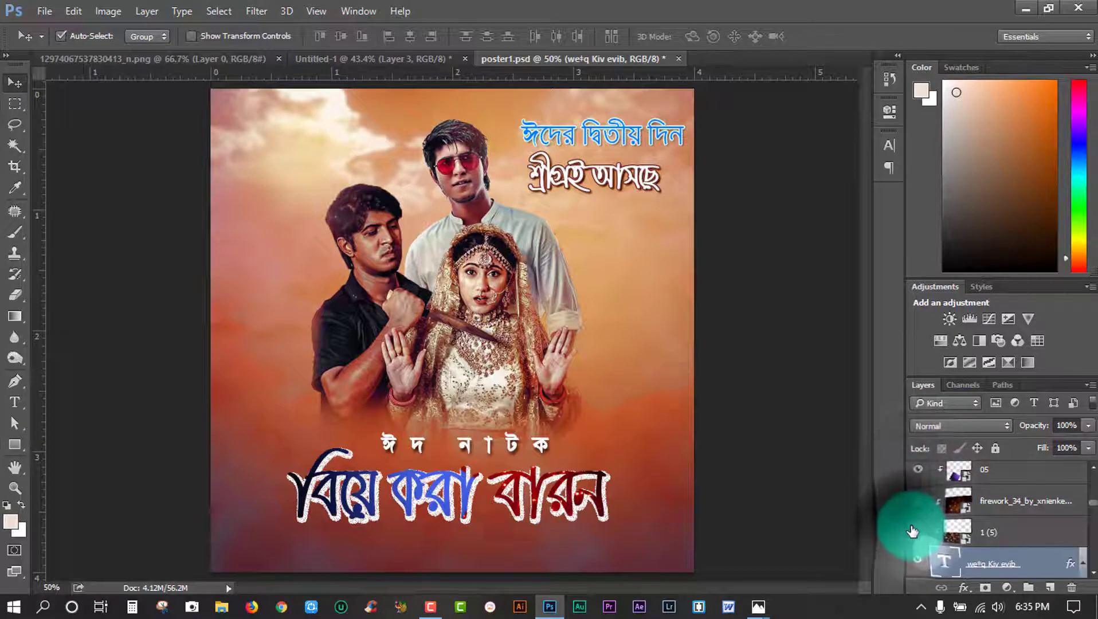
click(919, 535)
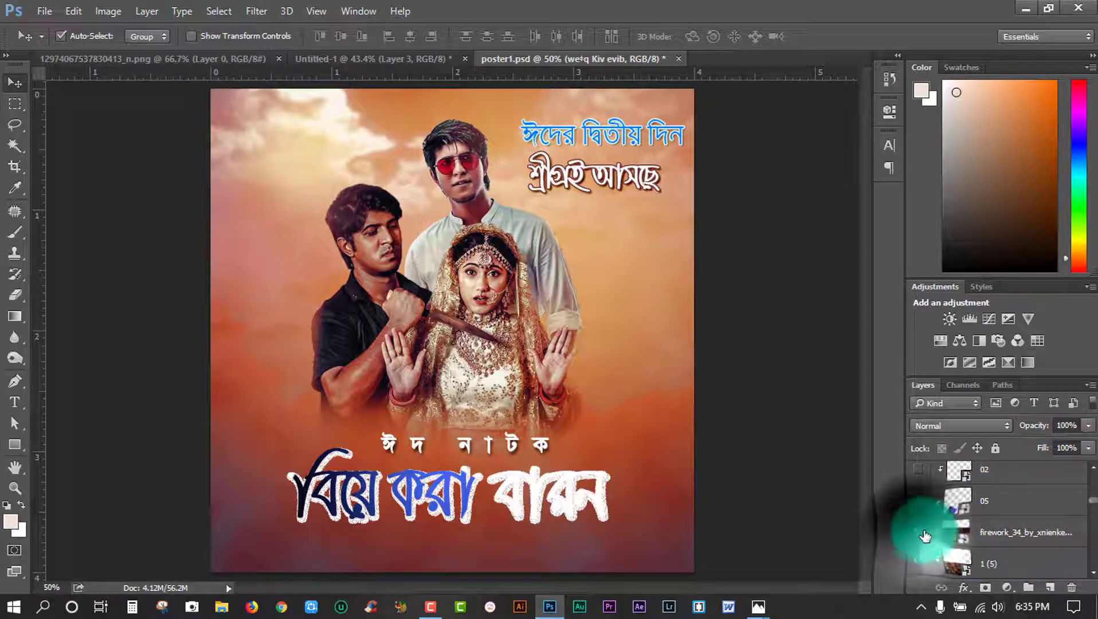
click(919, 533)
scroll(916, 516, up, 1)
scroll(954, 522, down, 3)
click(982, 520)
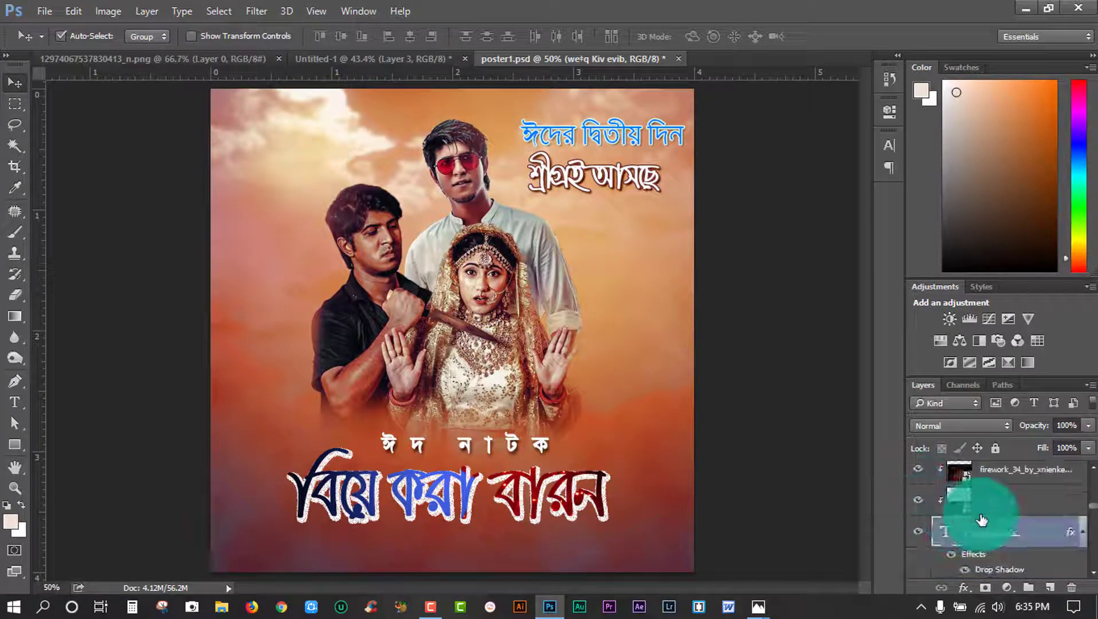
scroll(1017, 514, up, 1)
scroll(1008, 519, up, 1)
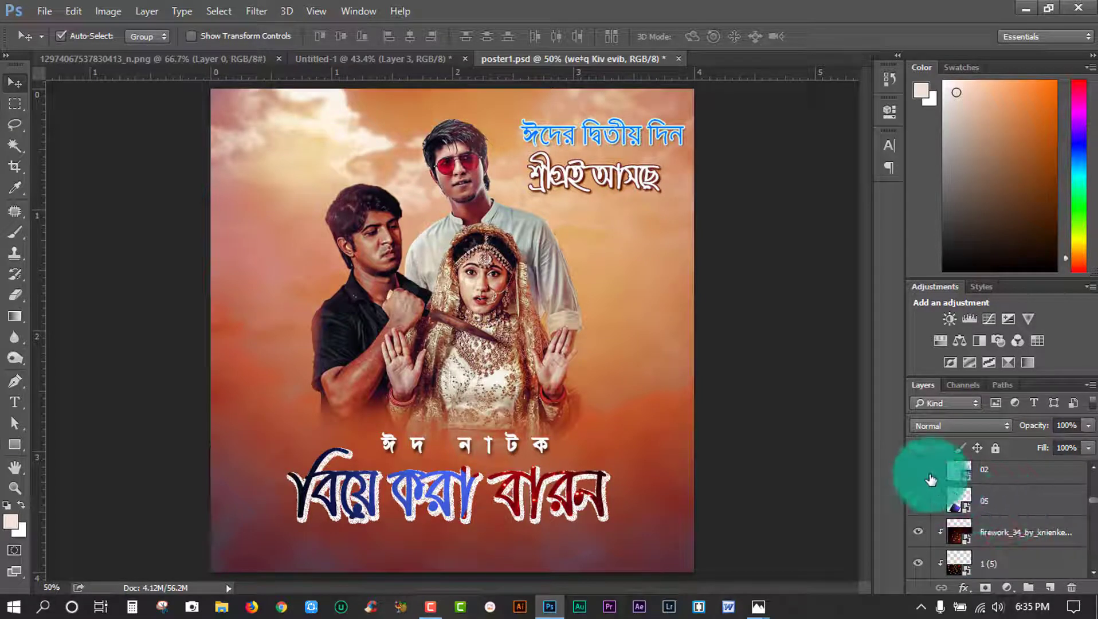
scroll(974, 527, up, 2)
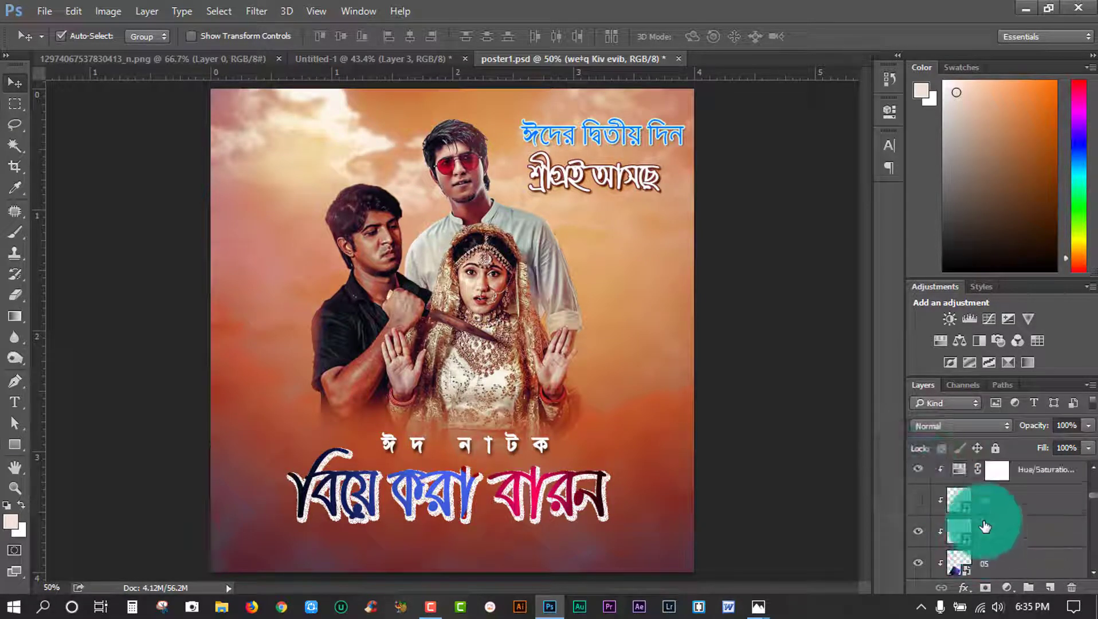
click(913, 499)
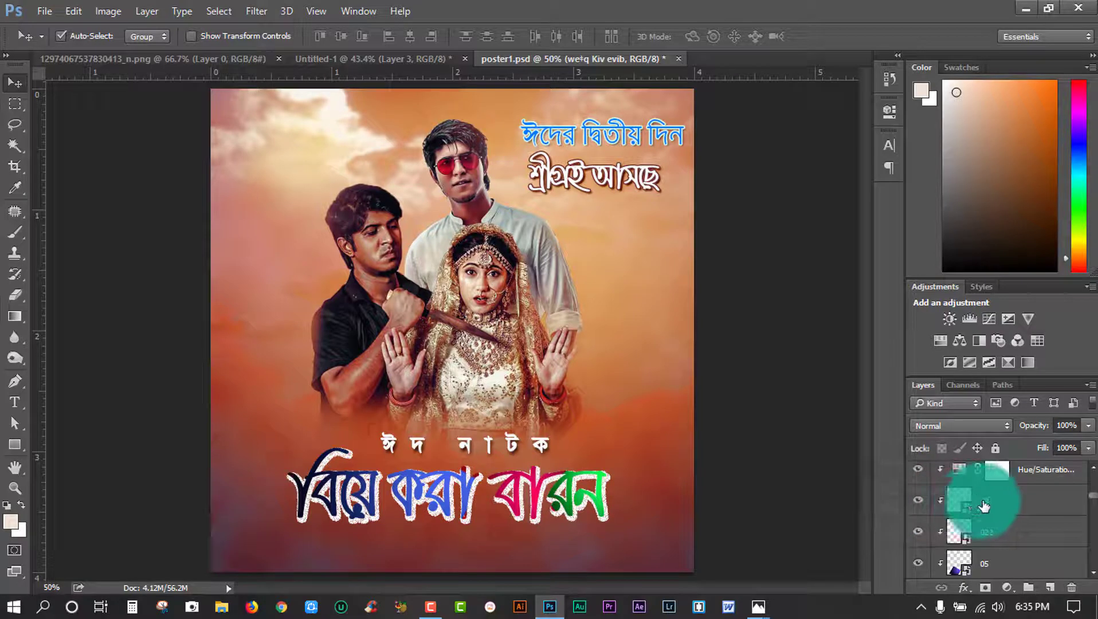
click(1010, 508)
scroll(1011, 510, down, 2)
scroll(1017, 519, down, 2)
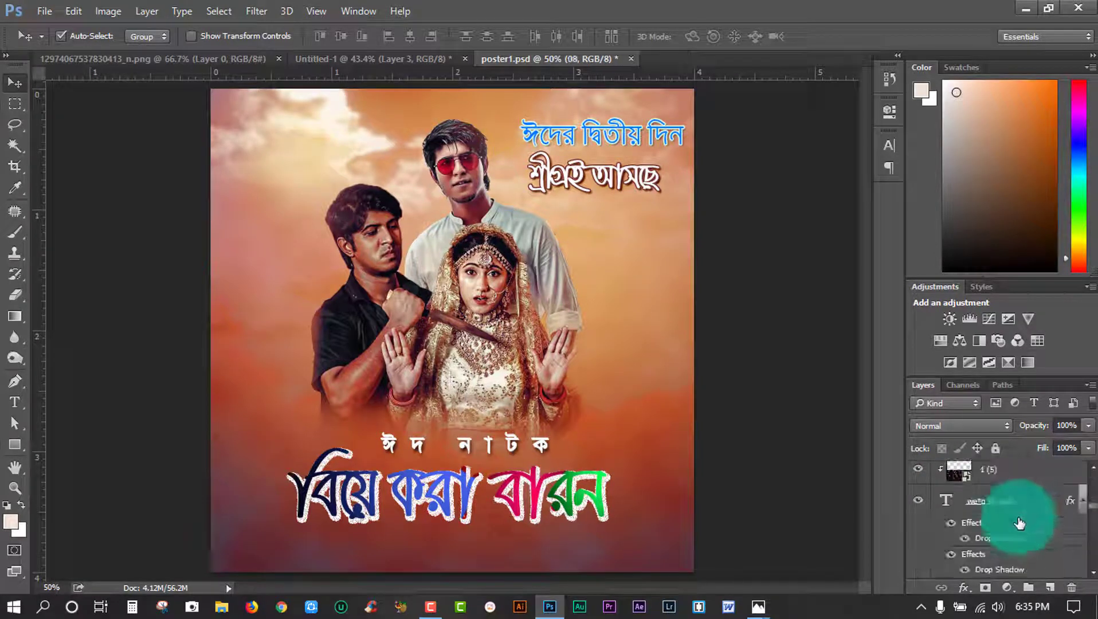
Group 1 (5) with the title text and drag the group into Untitled-1.
shift+click(1006, 507)
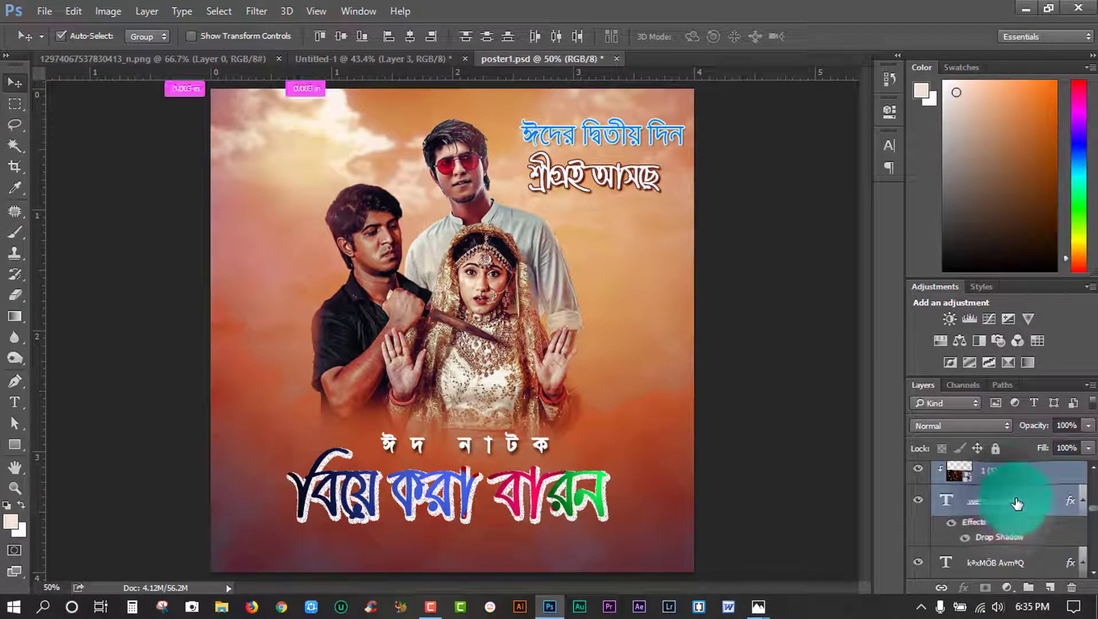
key(ctrl+g)
drag(986, 478, 410, 66)
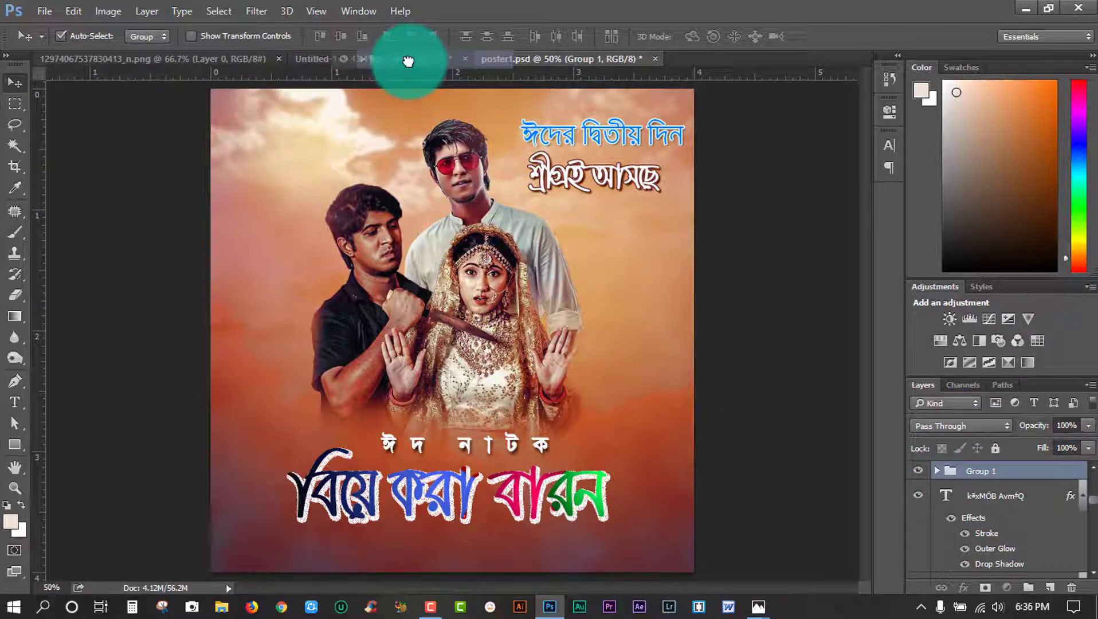
drag(407, 57, 408, 53)
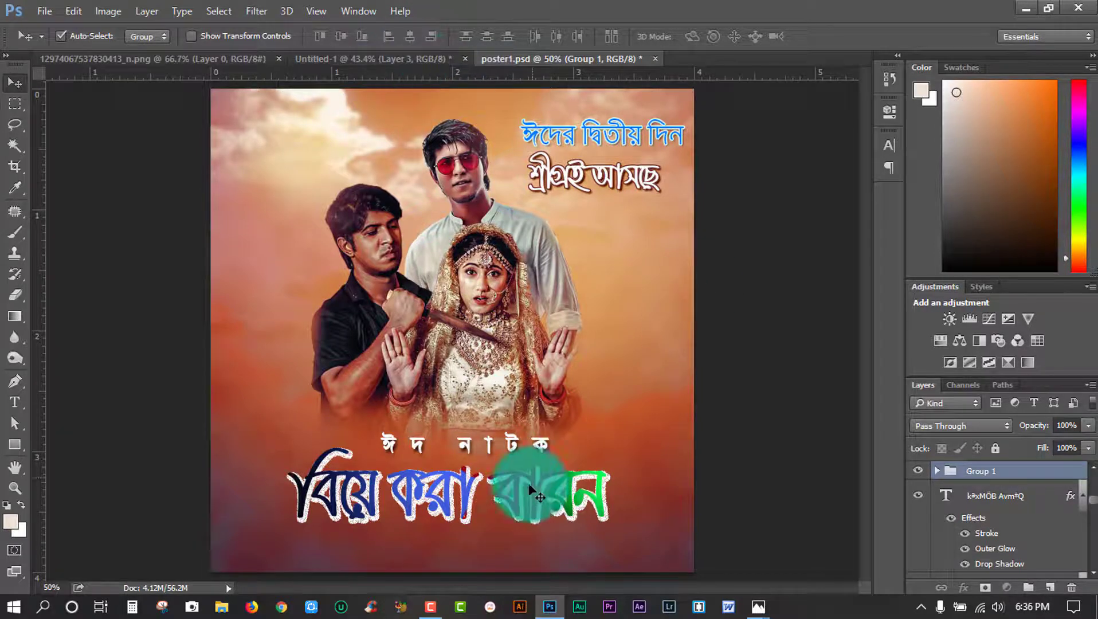
mouse_move(528, 482)
mouse_down()
mouse_move(488, 334)
mouse_move(461, 437)
mouse_move(506, 468)
mouse_move(532, 468)
mouse_up()
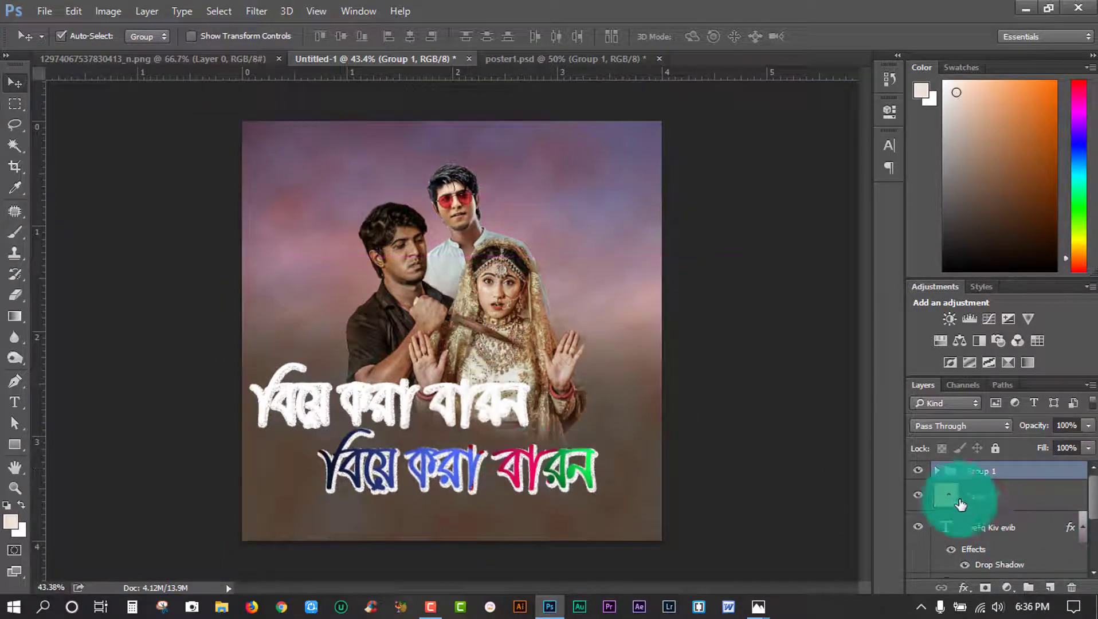
Hide the white title copy, nudge the coloured title down, and close the couple cut-out.
click(918, 527)
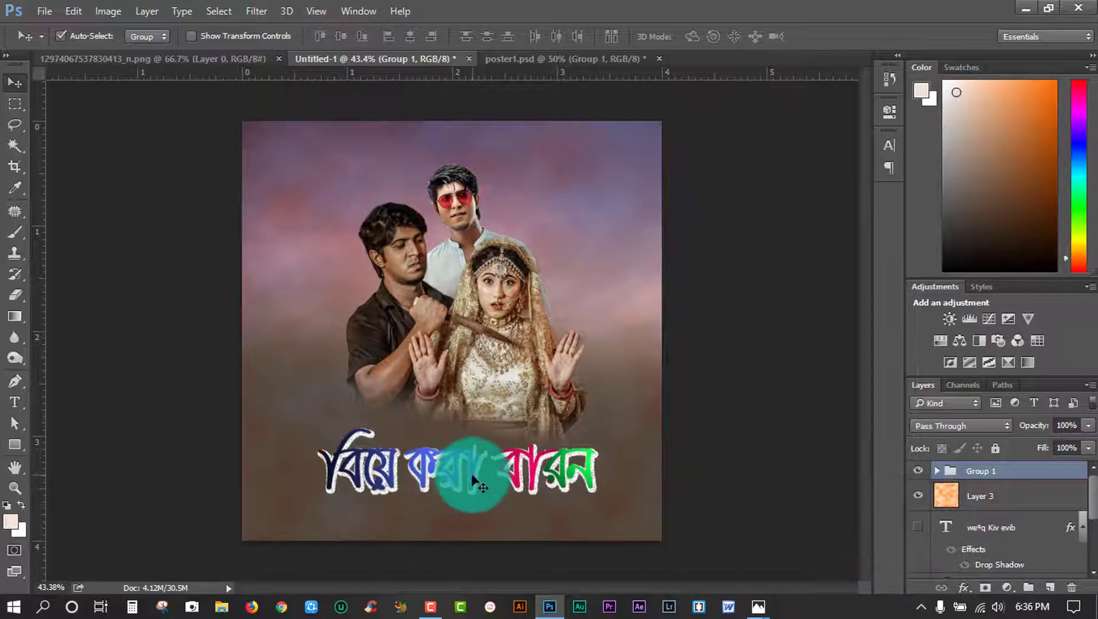
drag(473, 480, 471, 486)
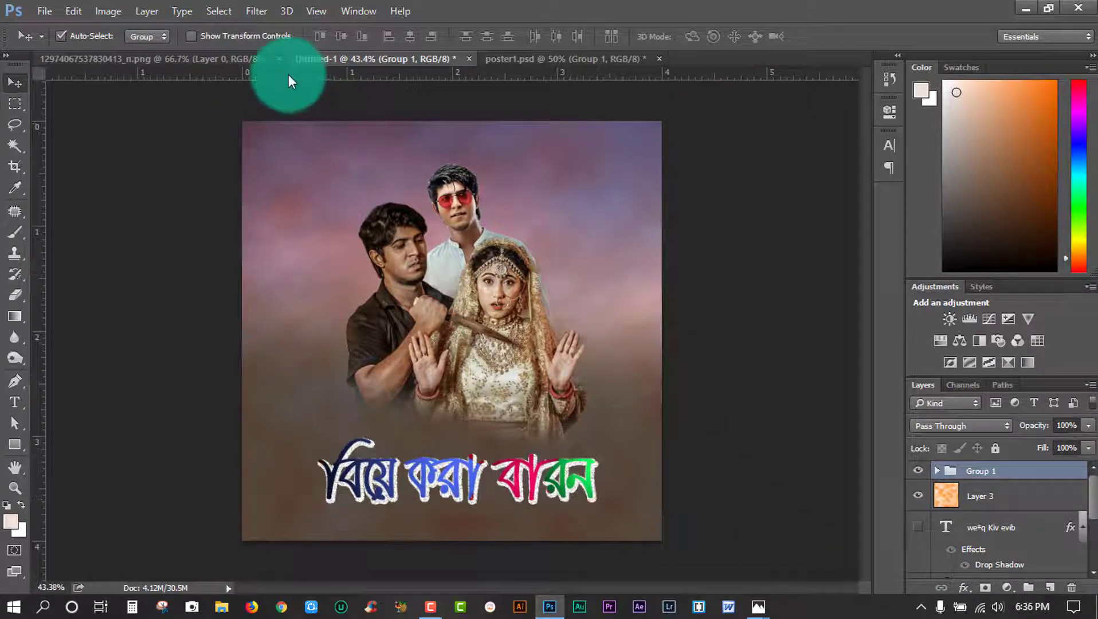
click(231, 56)
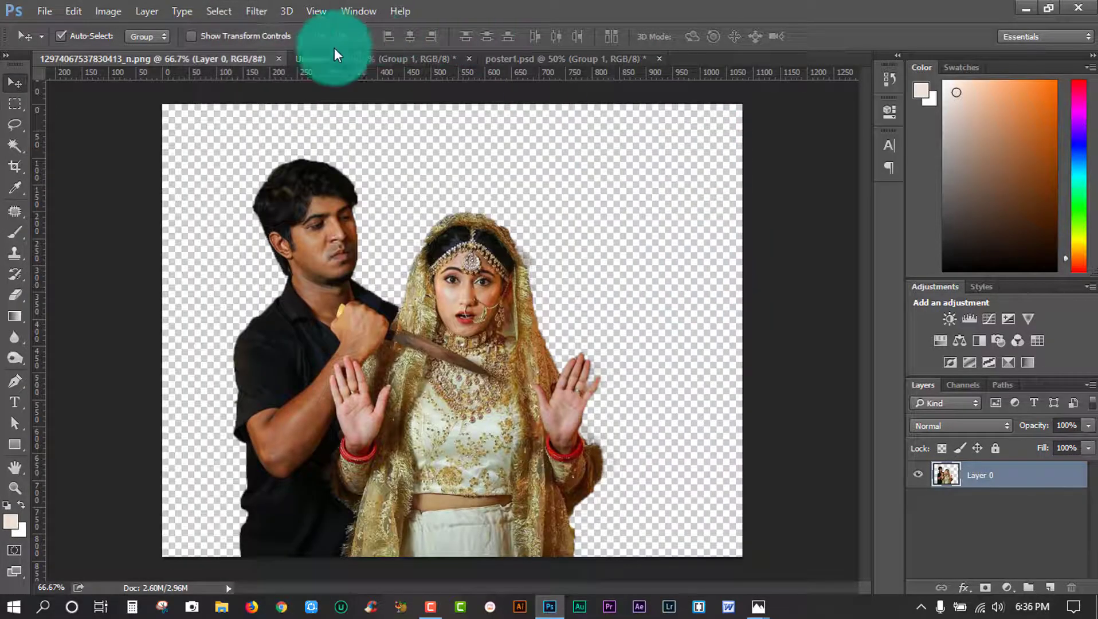
drag(284, 55, 345, 83)
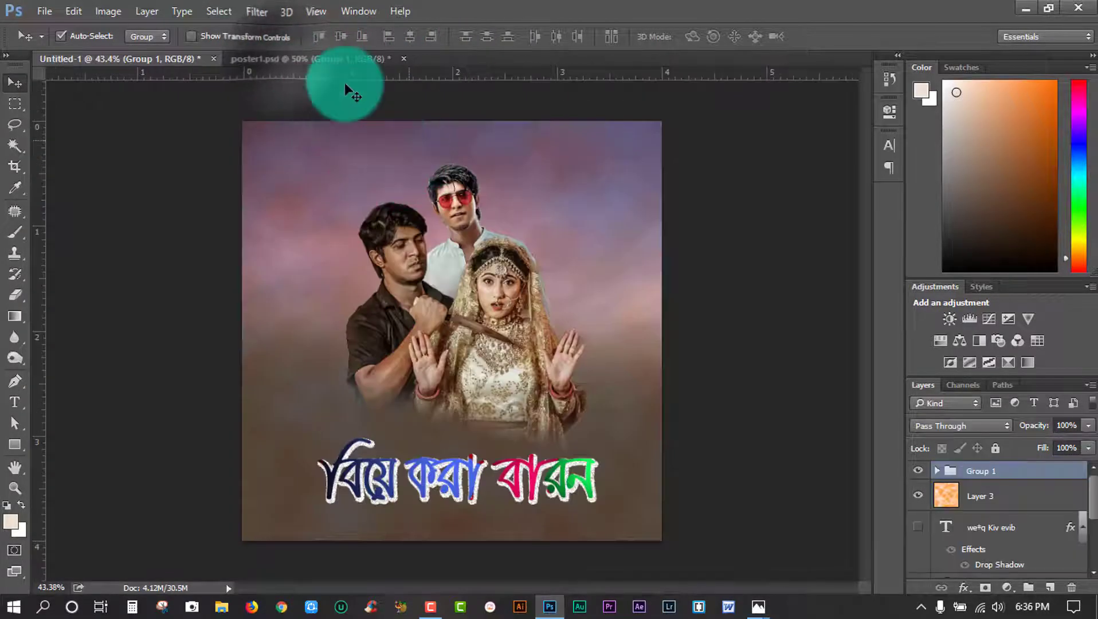
click(323, 55)
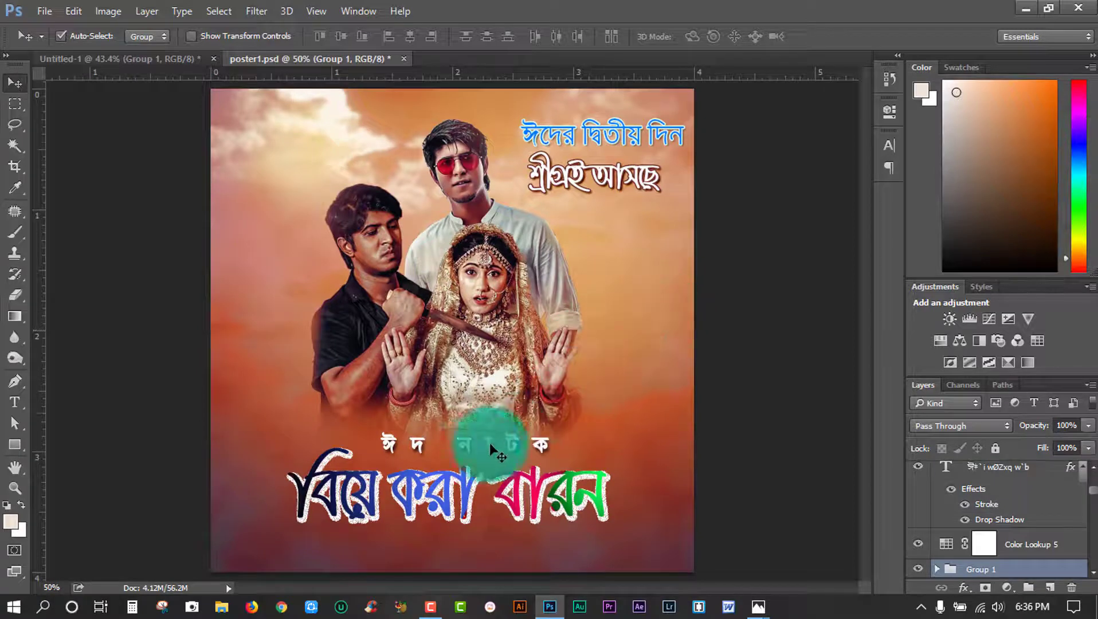
Copy the 'ঈদ নাটক' text layer from the poster into Untitled-1.
click(490, 441)
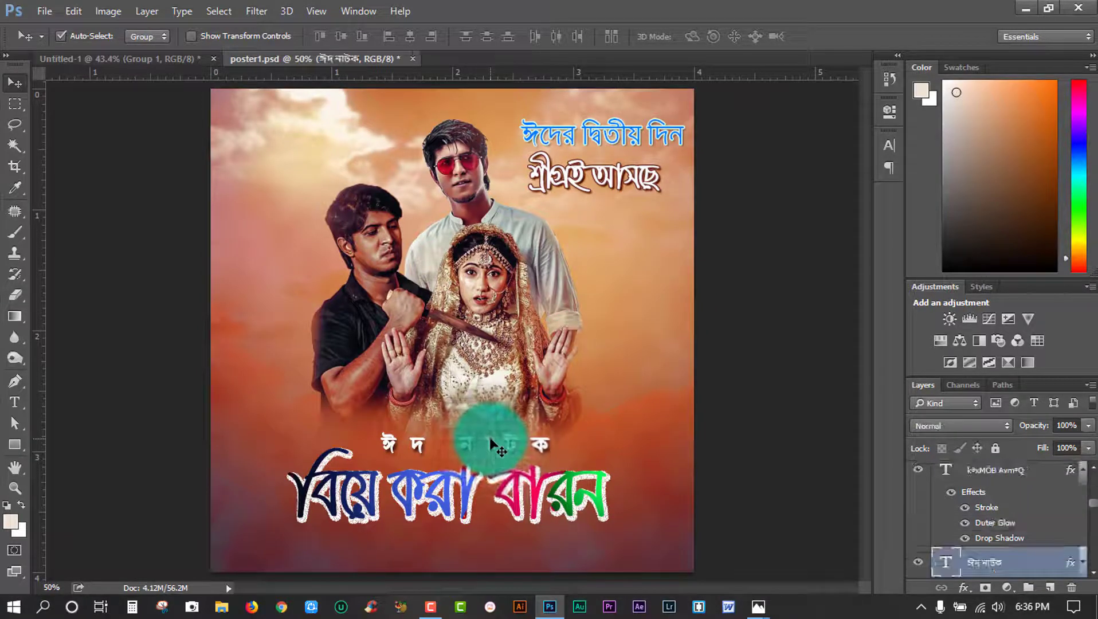
drag(491, 440, 167, 59)
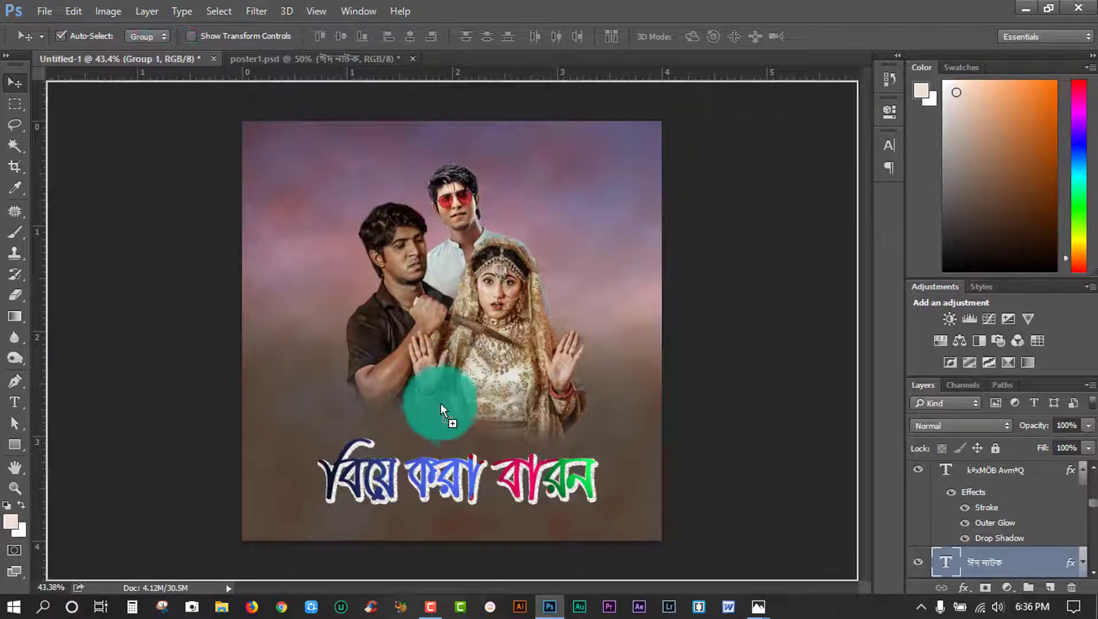
mouse_move(166, 59)
mouse_down()
mouse_move(453, 415)
mouse_move(507, 445)
mouse_up()
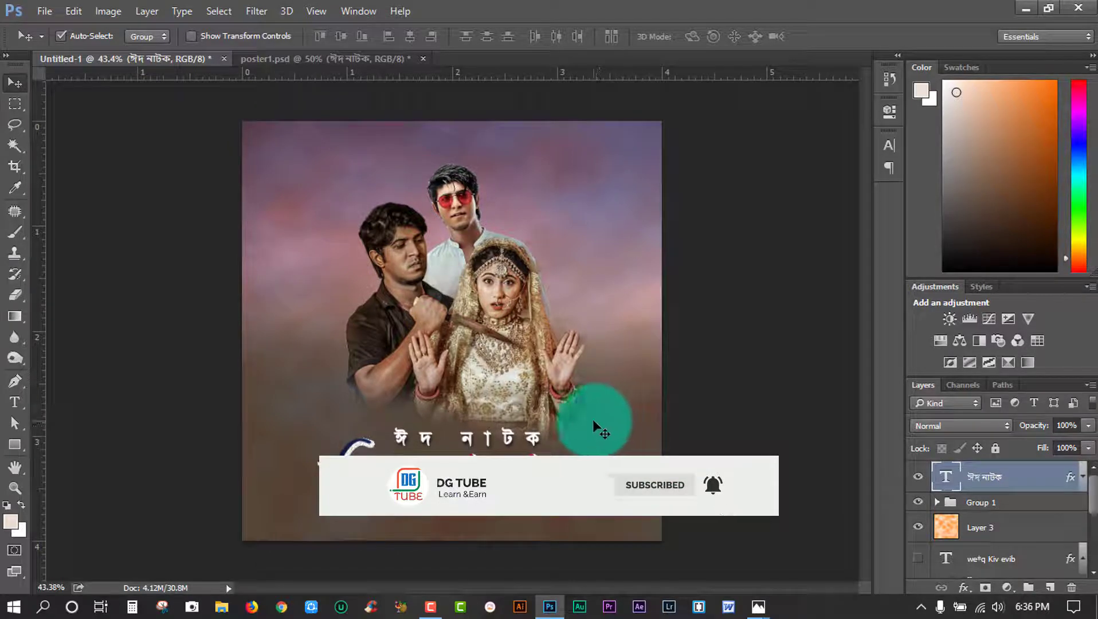
Nudge the figures' group left and move it just above Pink Sky.
click(547, 383)
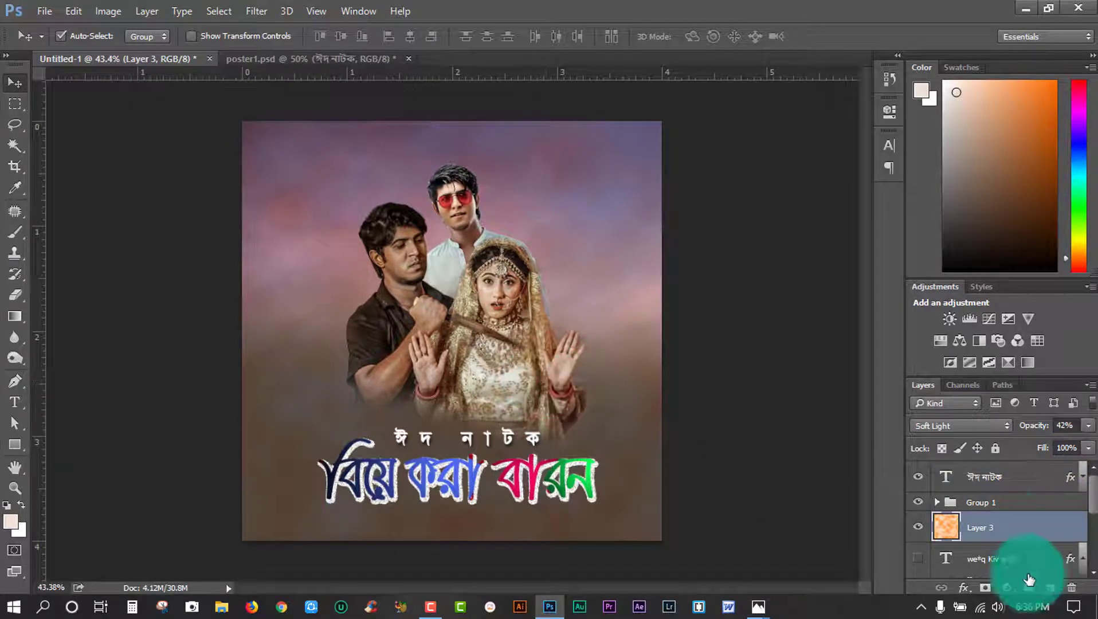
click(996, 507)
key(shift+Left)
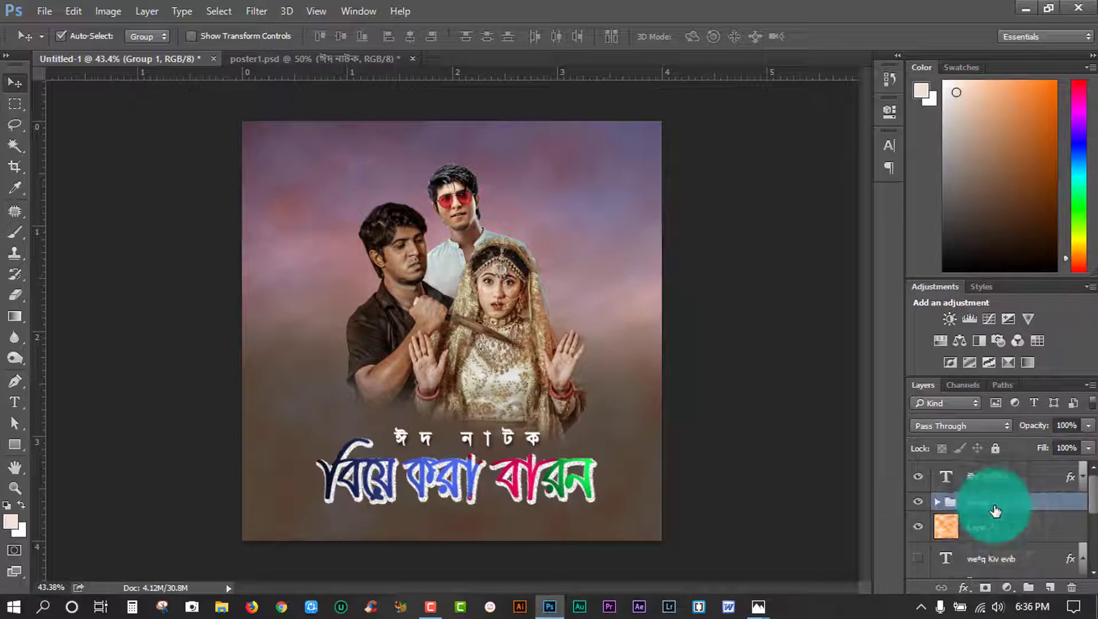
drag(990, 503, 983, 522)
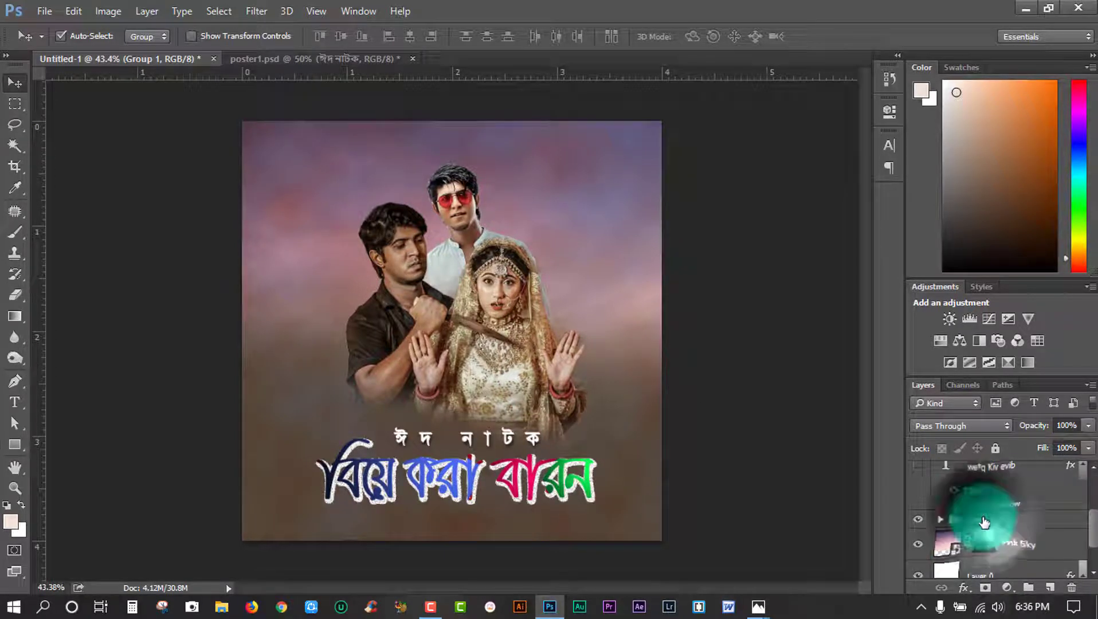
key(shift+Left)
key(shift+Left)
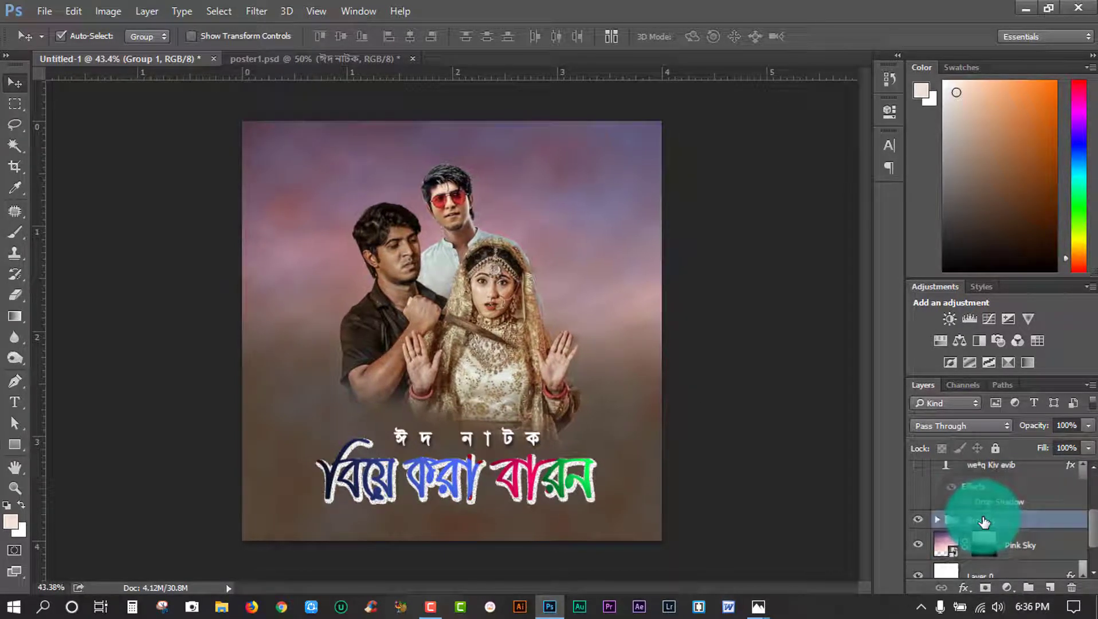
Copy the white শ্রীঘ্রই আসছে text from poster1.psd into Untitled-1 and nudge it into place.
click(283, 60)
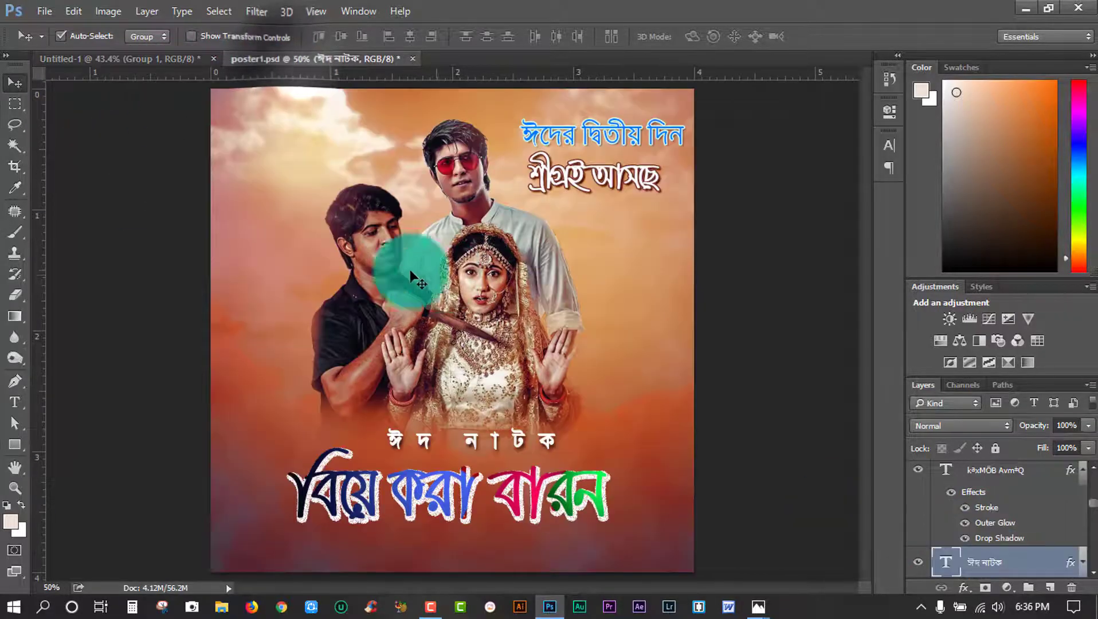
click(573, 184)
mouse_move(579, 172)
mouse_down()
mouse_move(158, 56)
mouse_move(366, 279)
mouse_up()
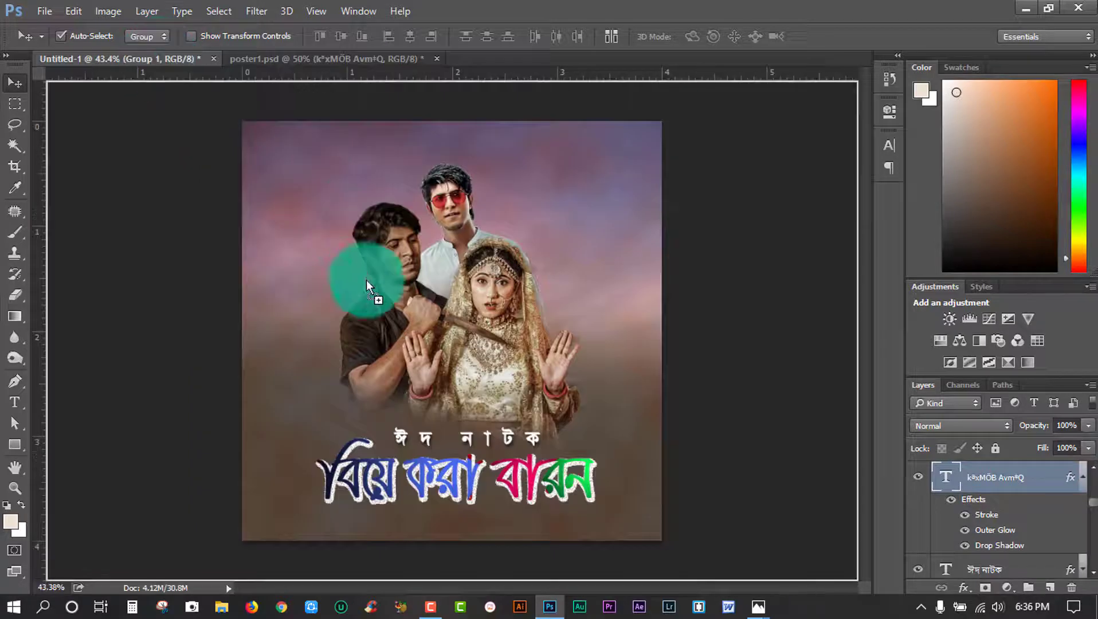
mouse_move(495, 206)
mouse_down()
mouse_move(539, 187)
mouse_move(566, 200)
mouse_move(539, 187)
mouse_up()
right_click(533, 171)
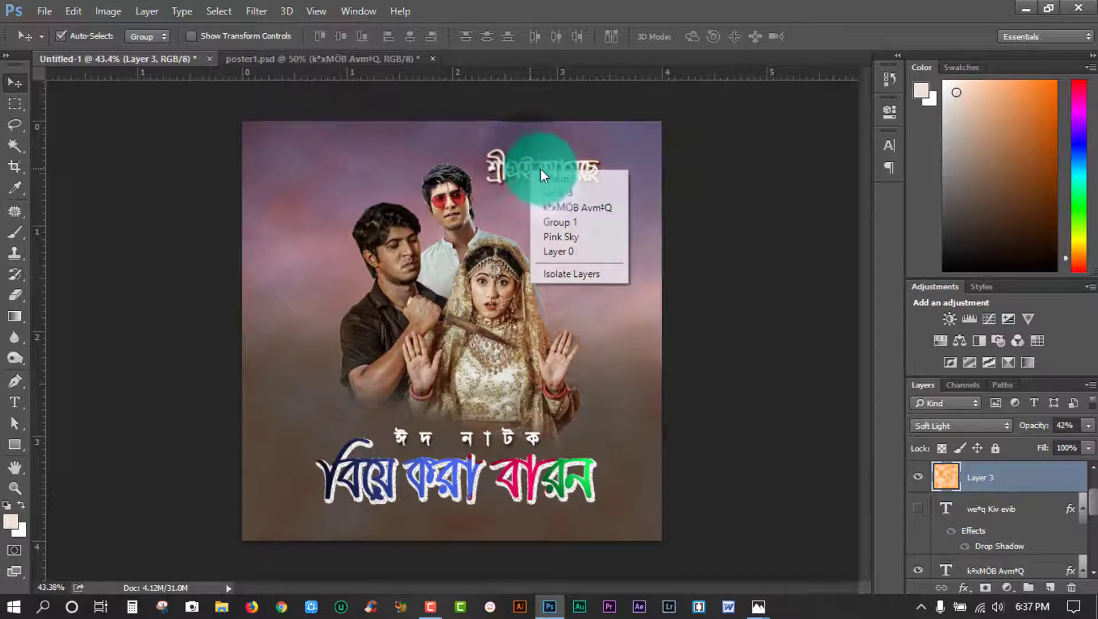
click(596, 208)
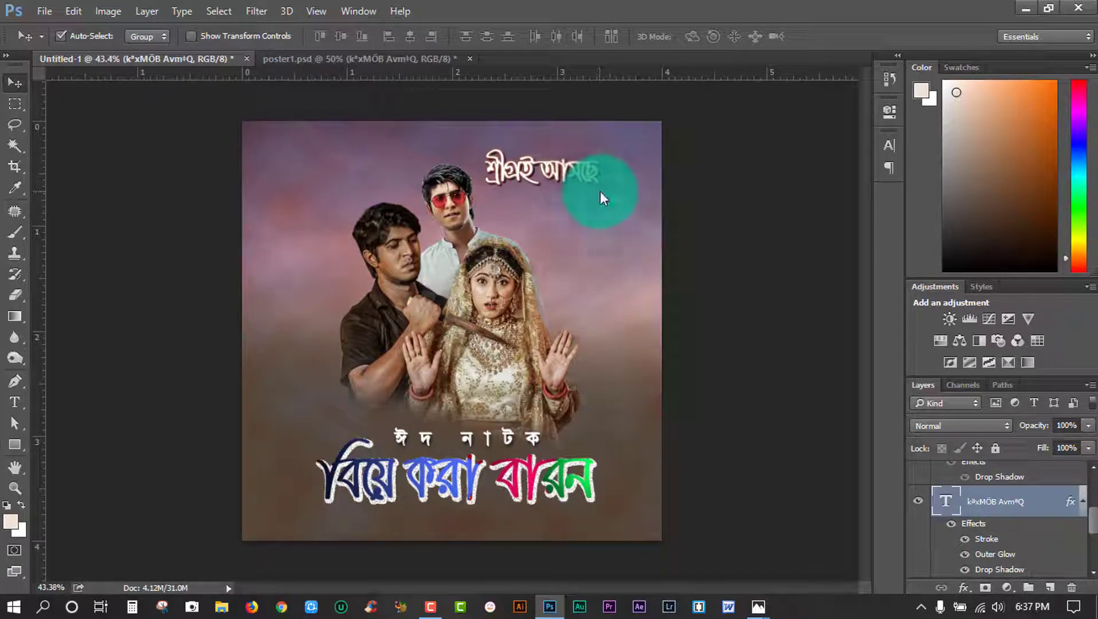
key(shift+Down)
key(shift+Down)
key(shift+Down)
key(shift+Down)
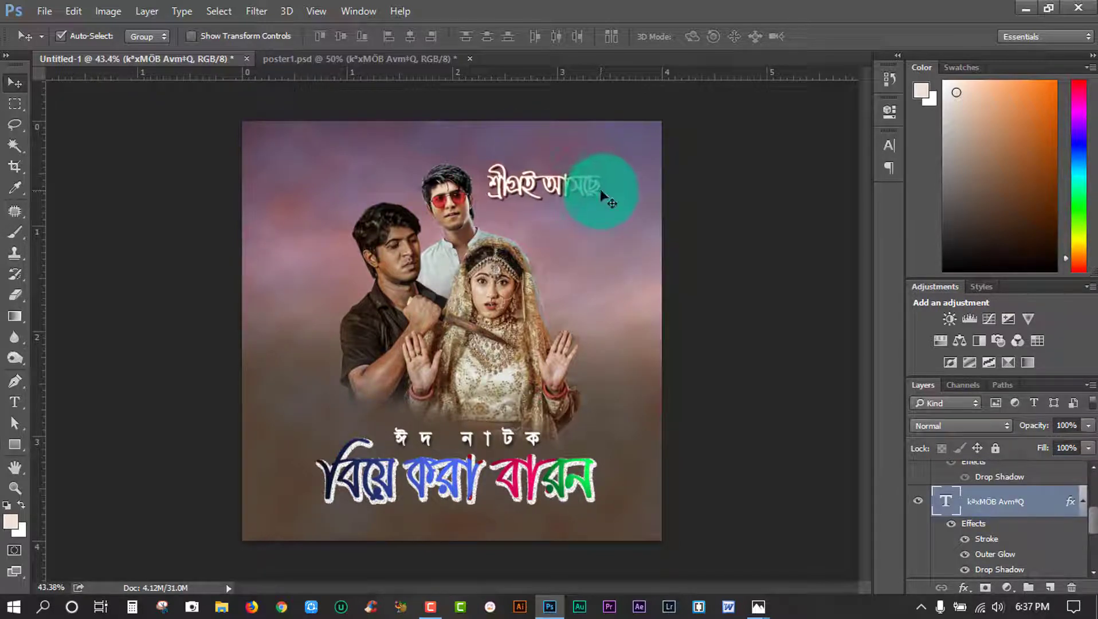
key(shift+Right)
key(shift+Right)
key(shift+Right)
key(shift+Right)
key(shift+Right)
key(shift+Right)
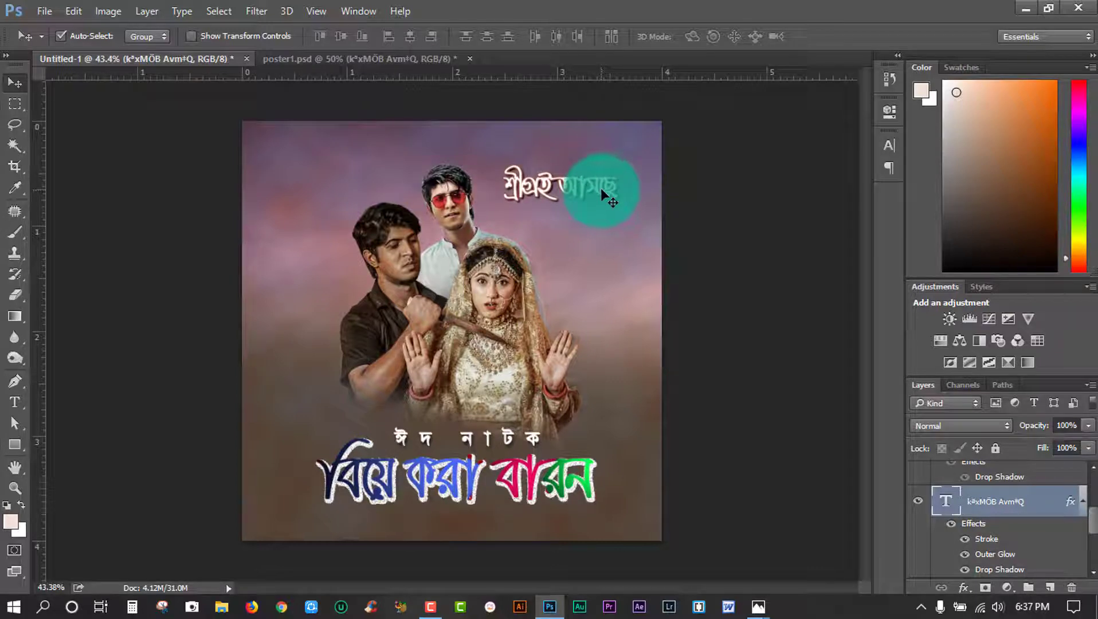
Drag the blue headline from poster1.psd onto the new poster's top right.
click(342, 58)
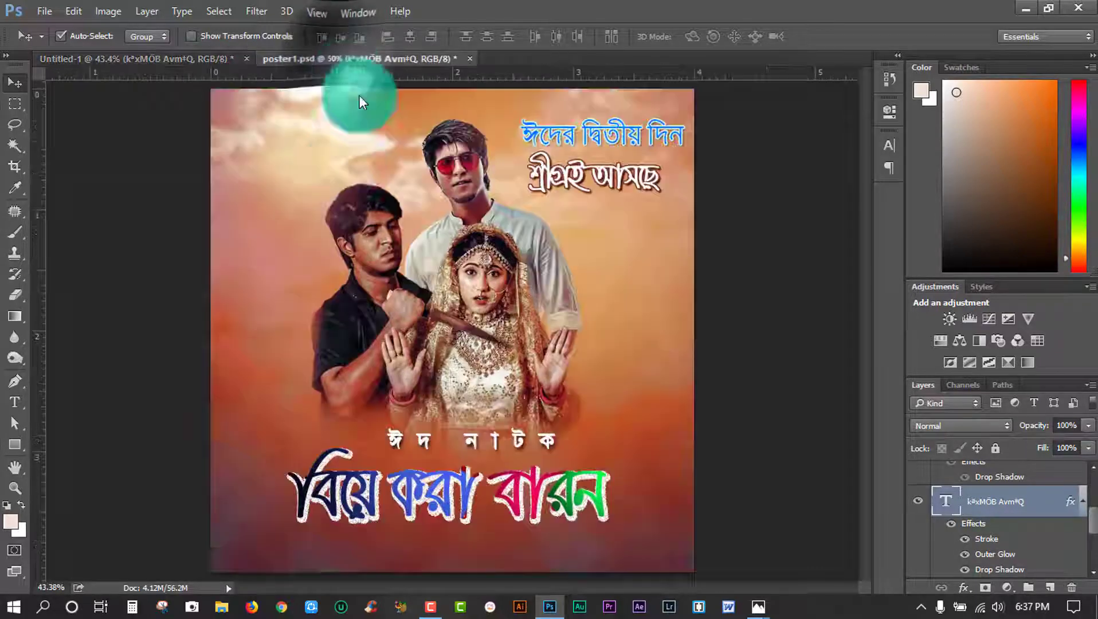
drag(593, 131, 413, 144)
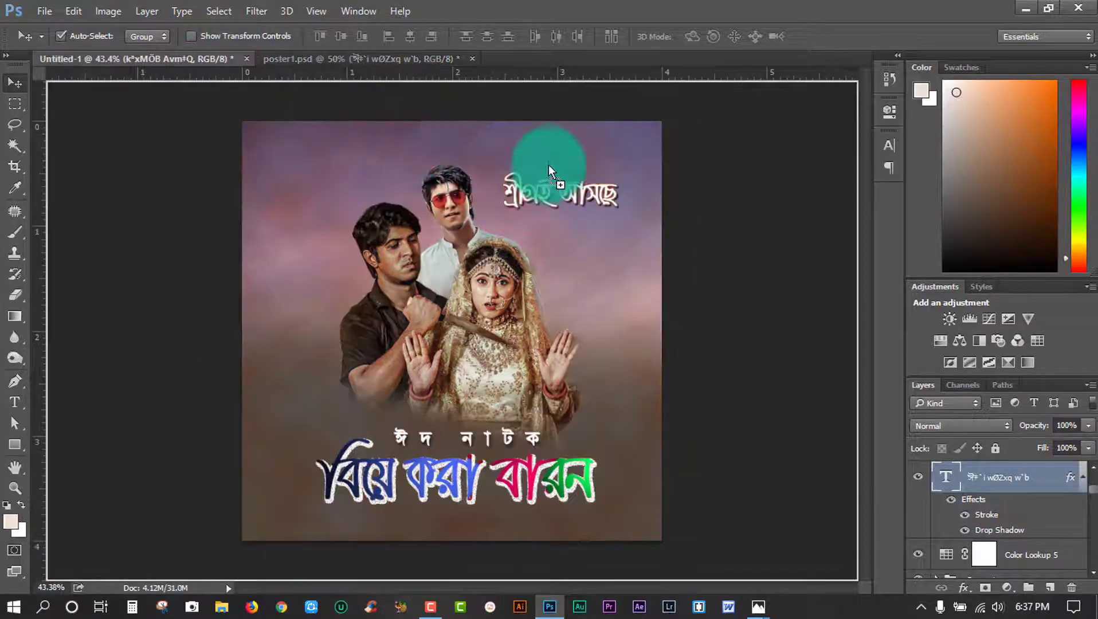
drag(548, 165, 549, 160)
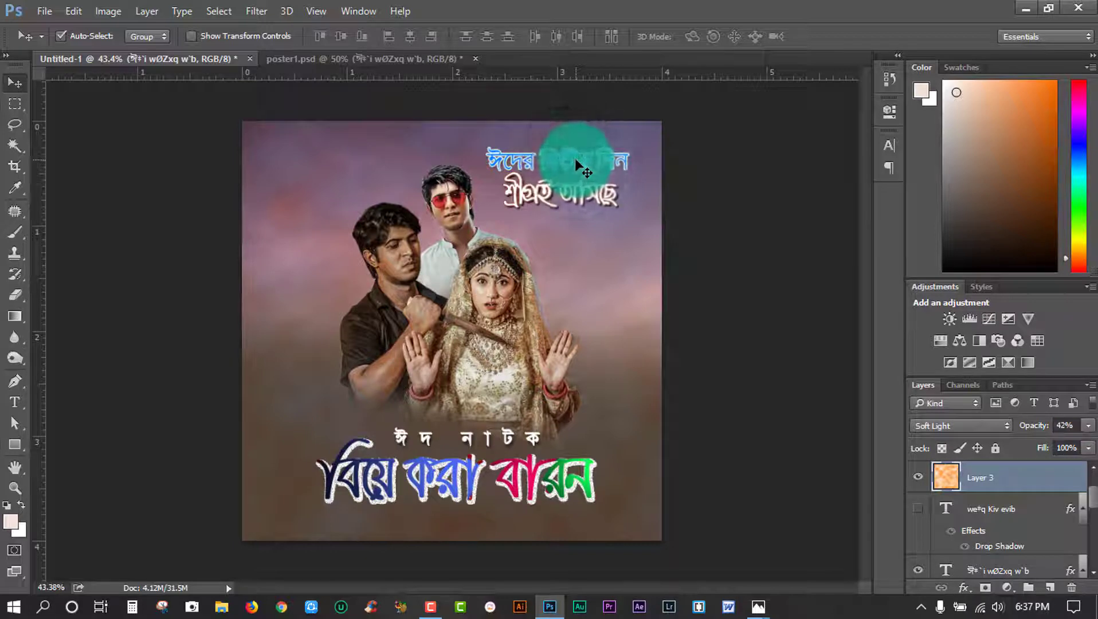
Select the blue headline layer and nudge it two pixels to the right.
click(934, 492)
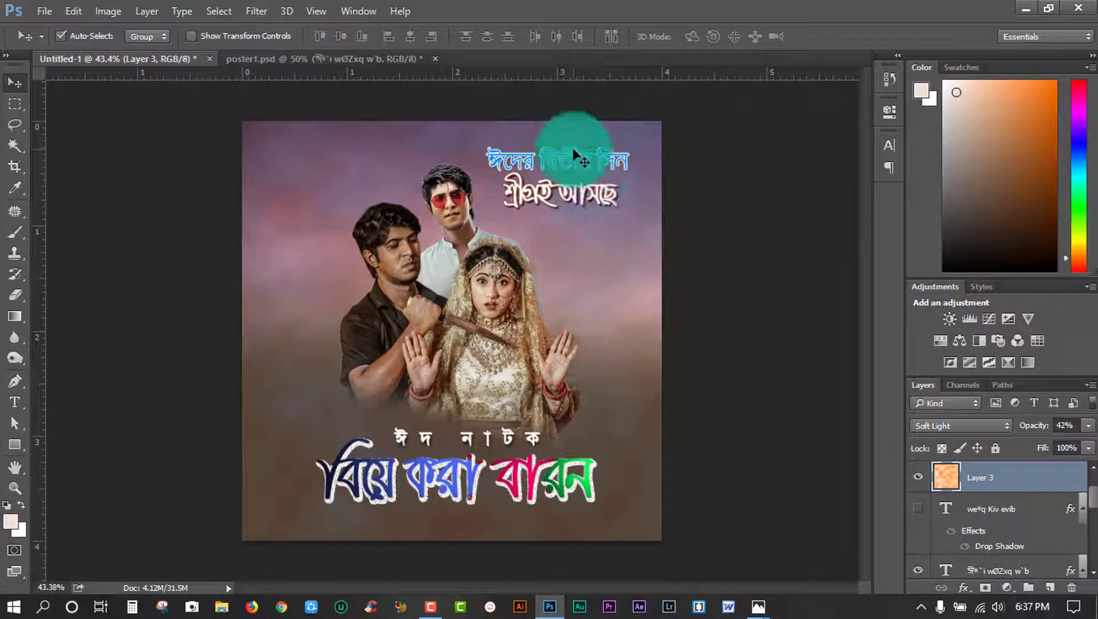
right_click(574, 150)
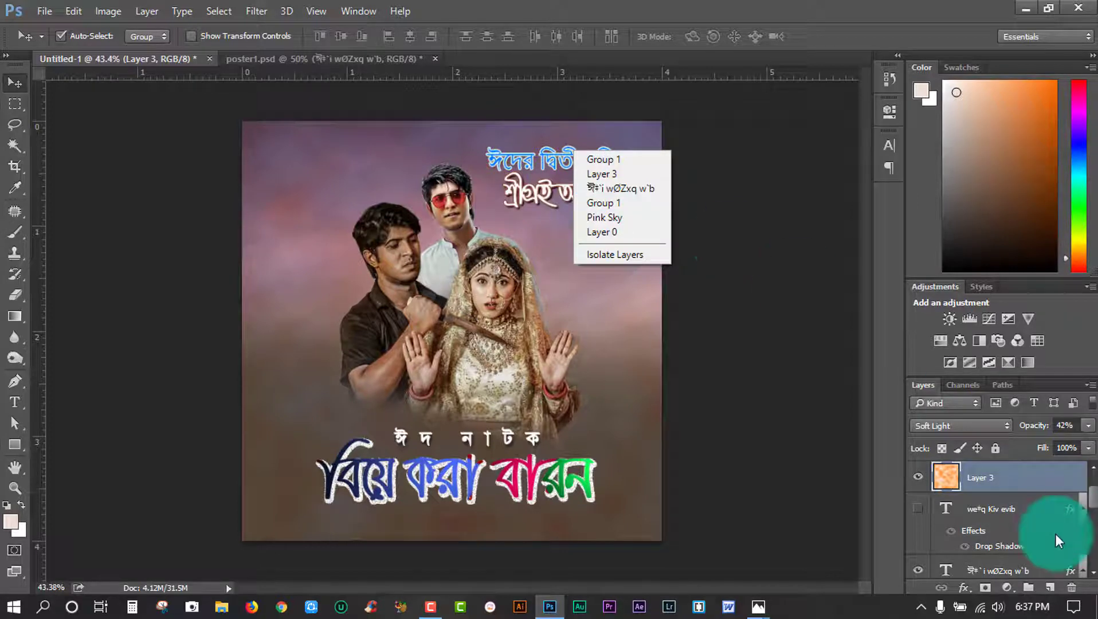
click(989, 516)
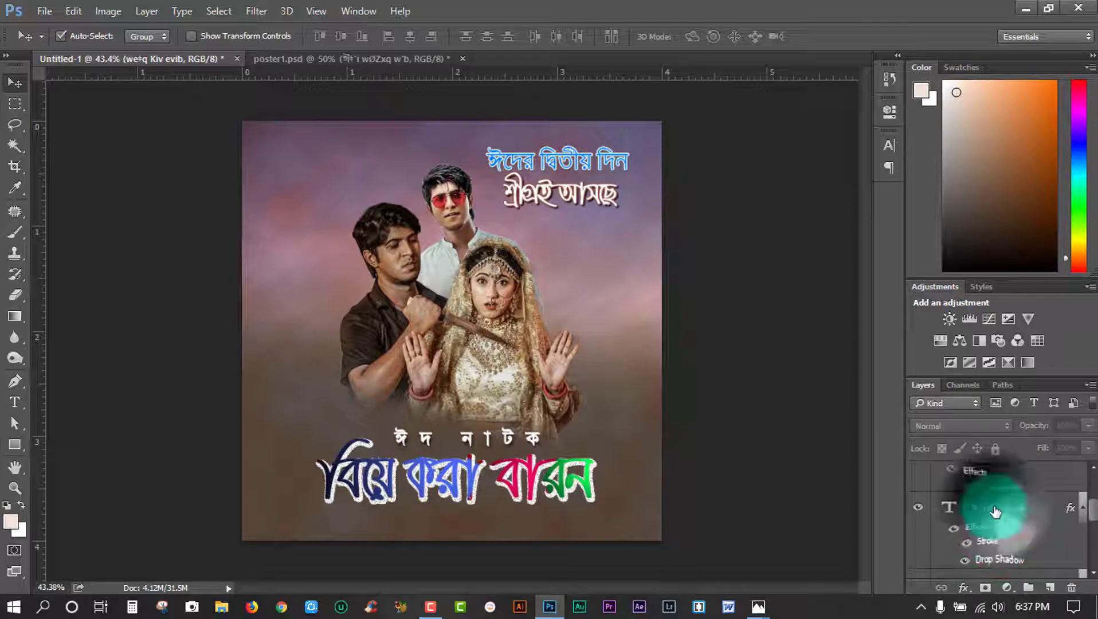
click(935, 510)
key(Right)
key(Right)
key(Right)
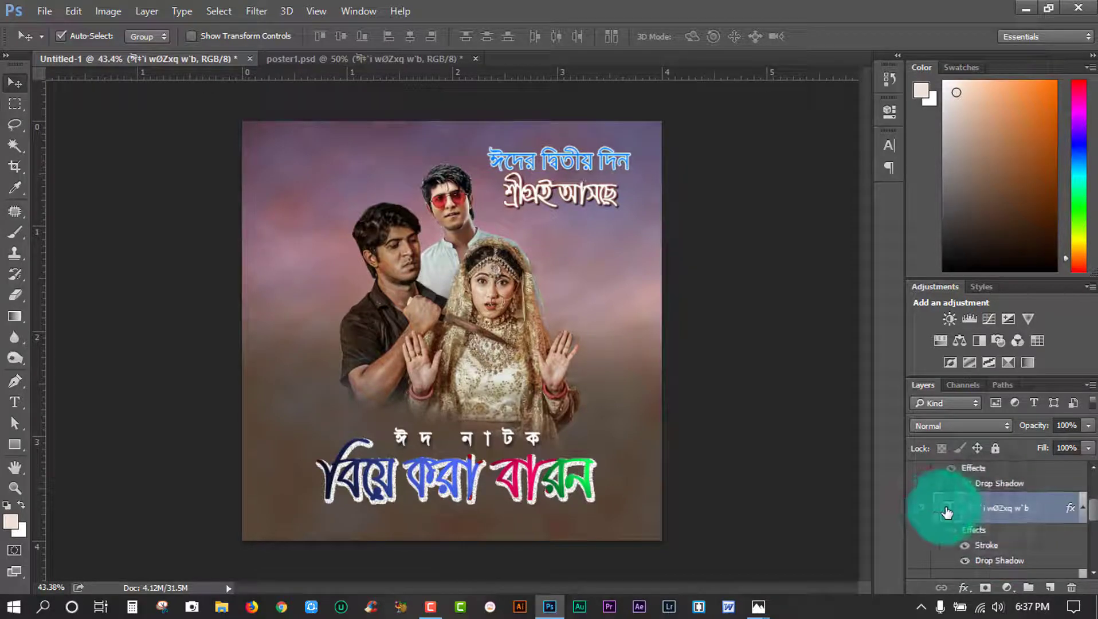
key(Right)
key(Right)
key(Right)
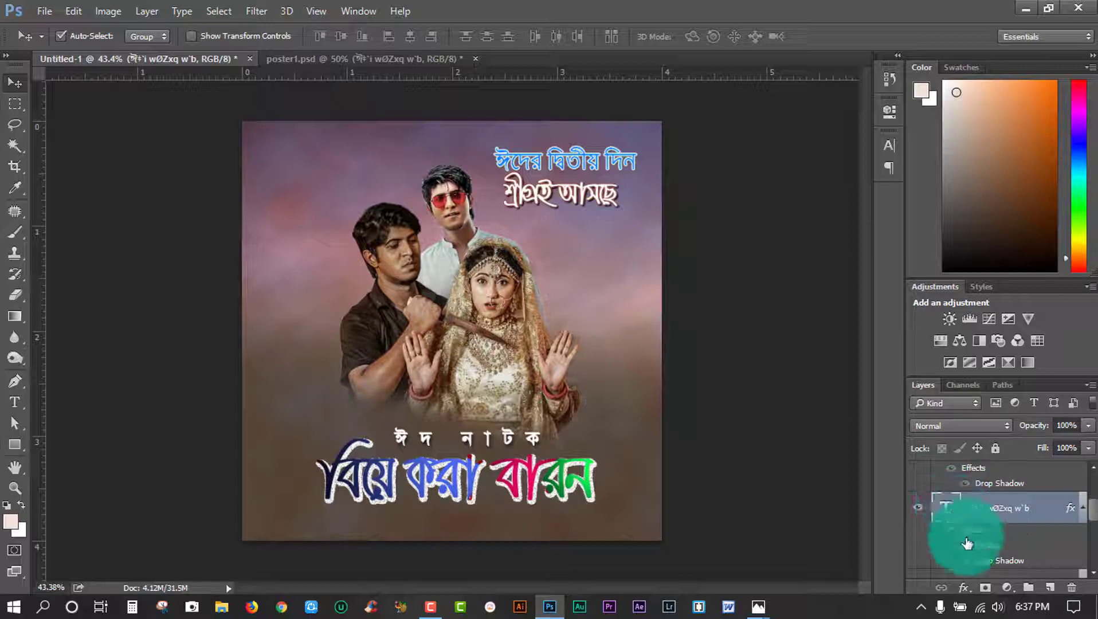
Add an empty Layer 4 above the ঈদ নাটক text layer.
mouse_move(972, 538)
mouse_down()
mouse_move(986, 518)
mouse_move(968, 539)
mouse_up()
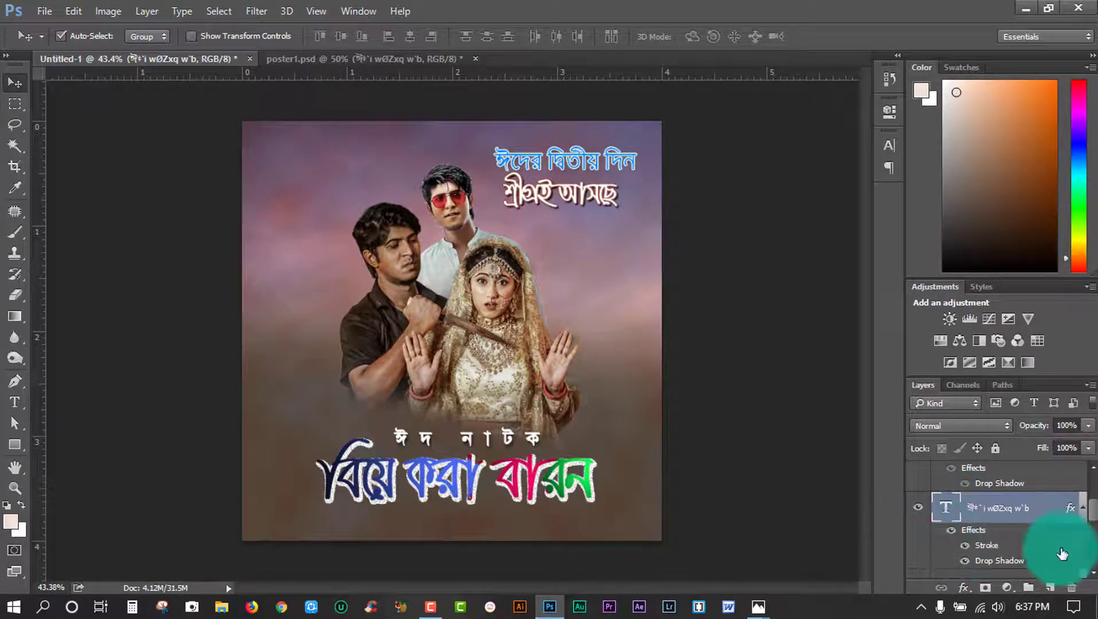
scroll(1011, 545, up, 3)
click(1014, 481)
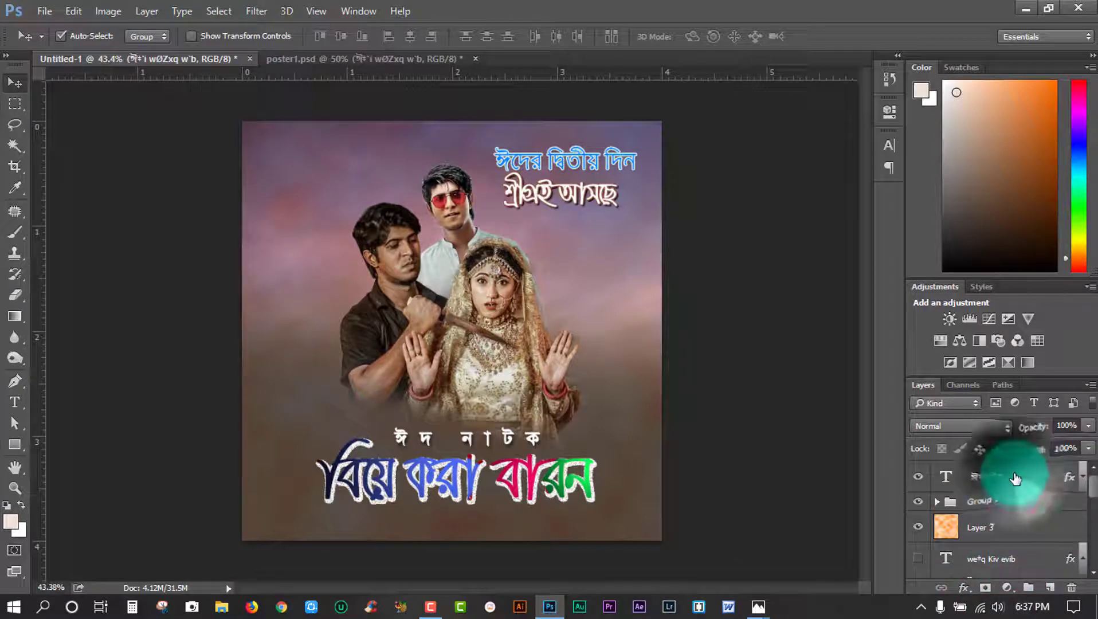
click(1050, 586)
Add a Color Lookup adjustment and preview 3DLUT looks from 2Strip through Candlelight to EdgyAmber.
click(1007, 587)
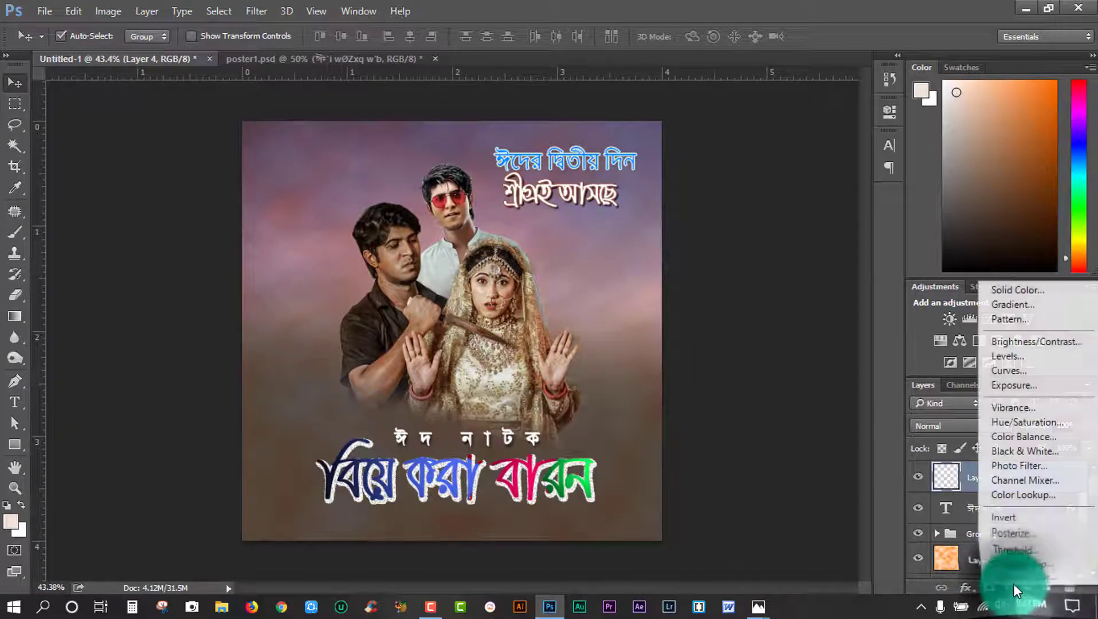
click(1031, 494)
click(751, 150)
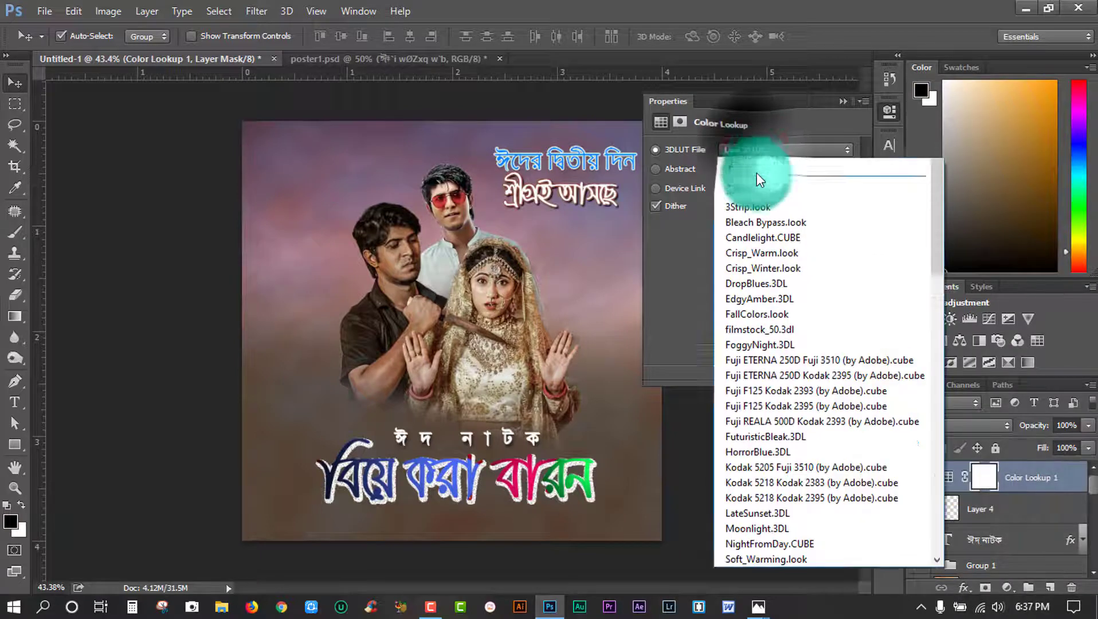
click(757, 213)
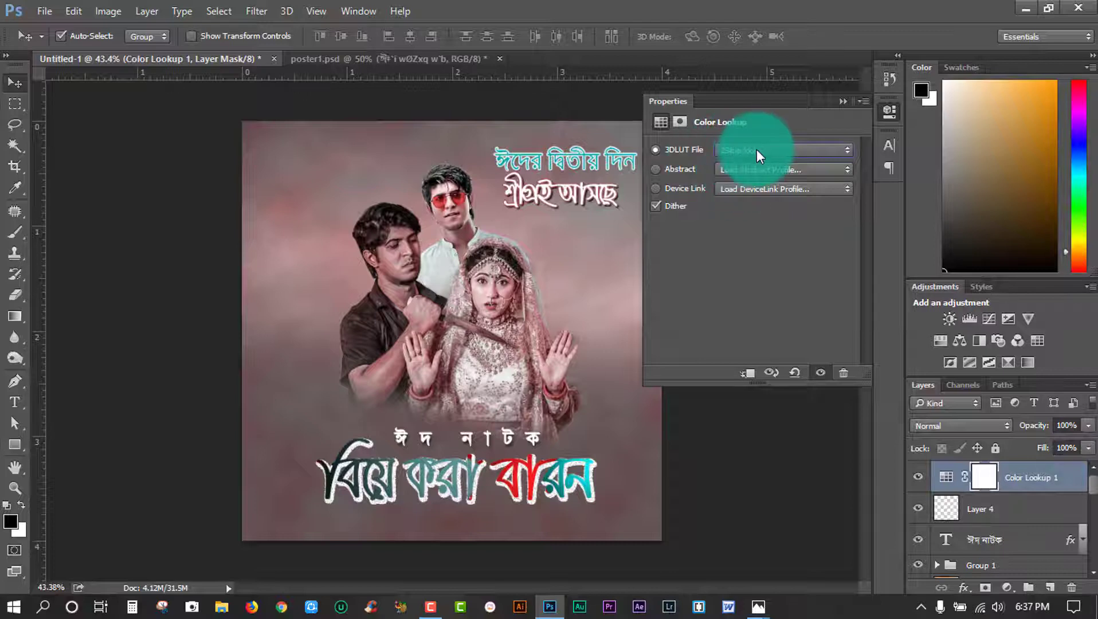
key(Down)
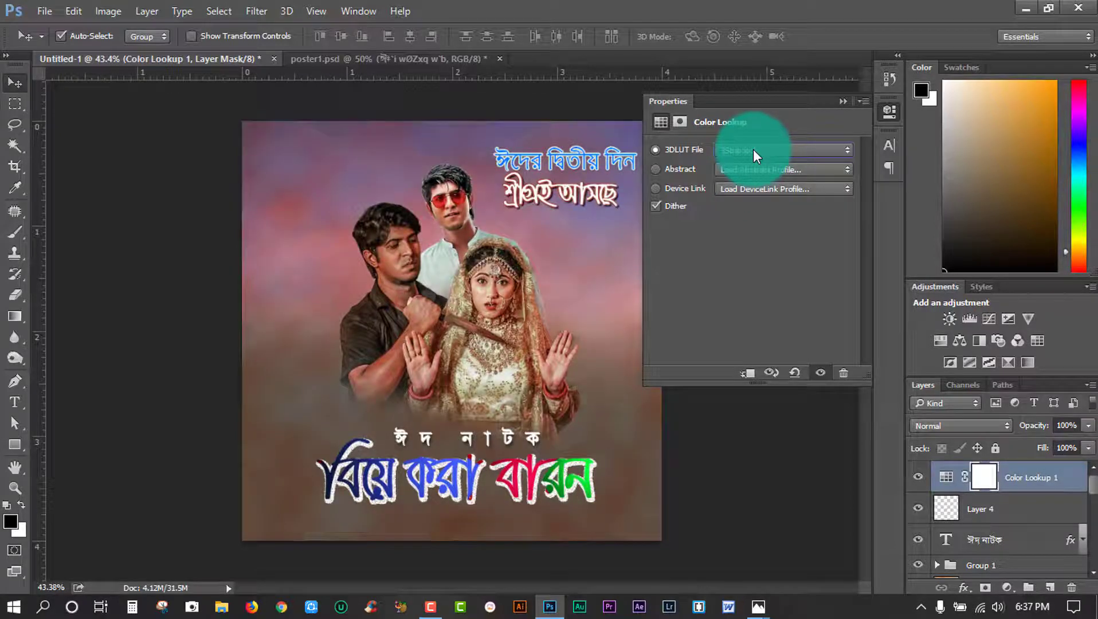
key(Down)
key(Down)
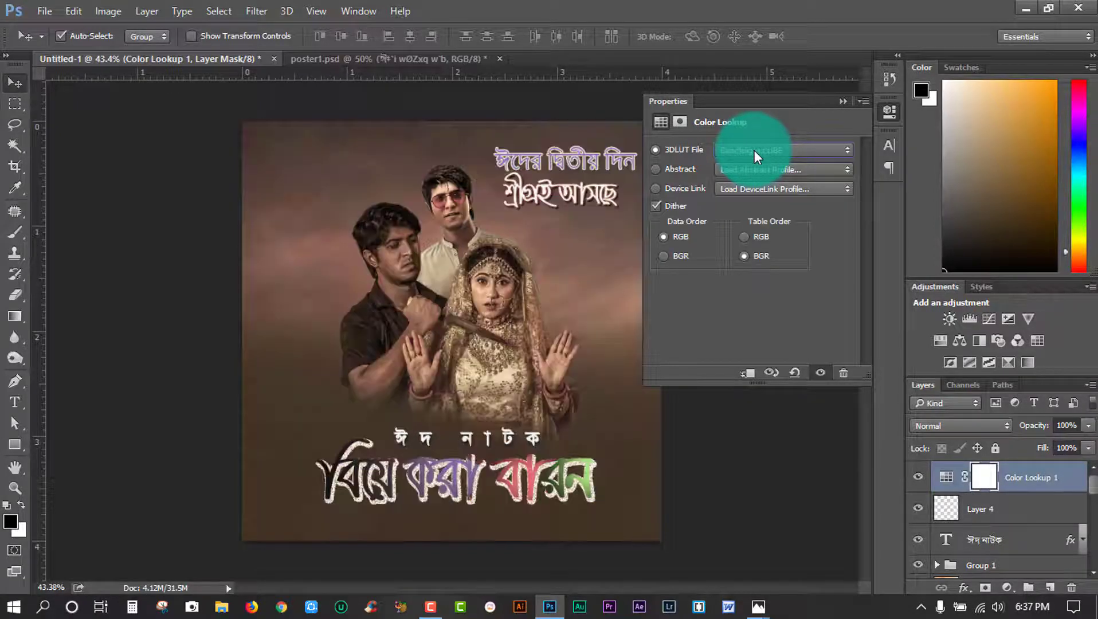
key(Down)
key(Down)
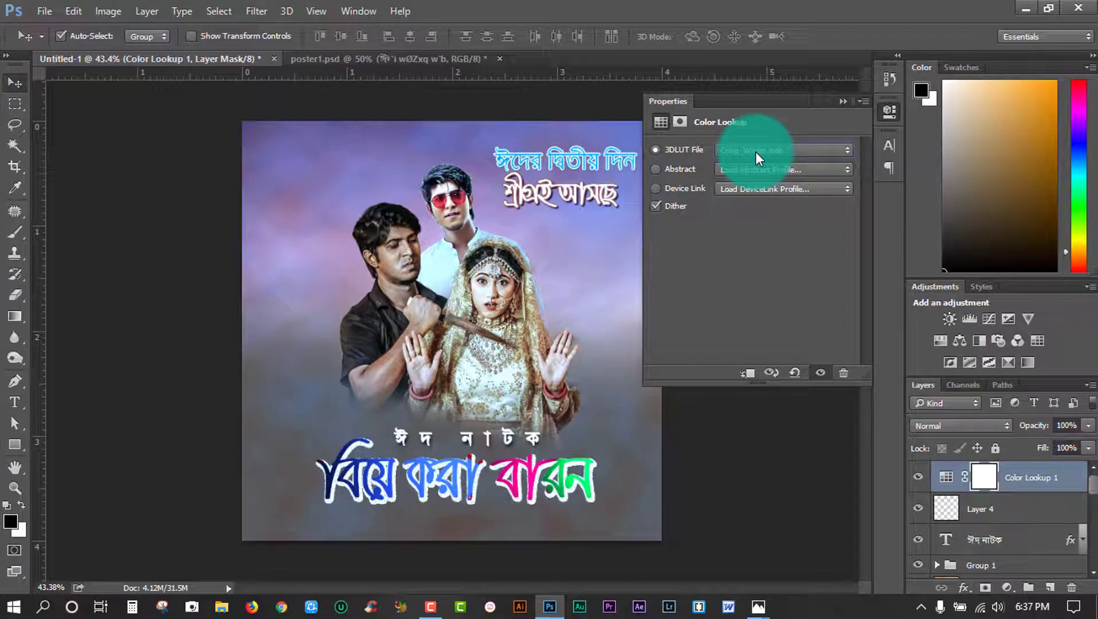
key(Up)
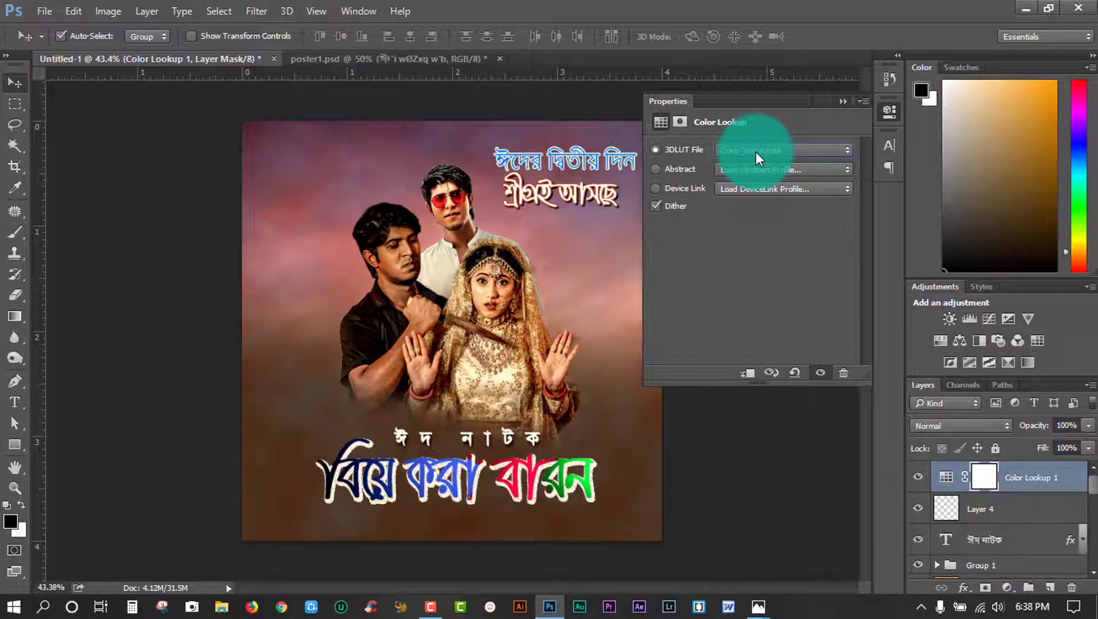
key(Down)
key(Down)
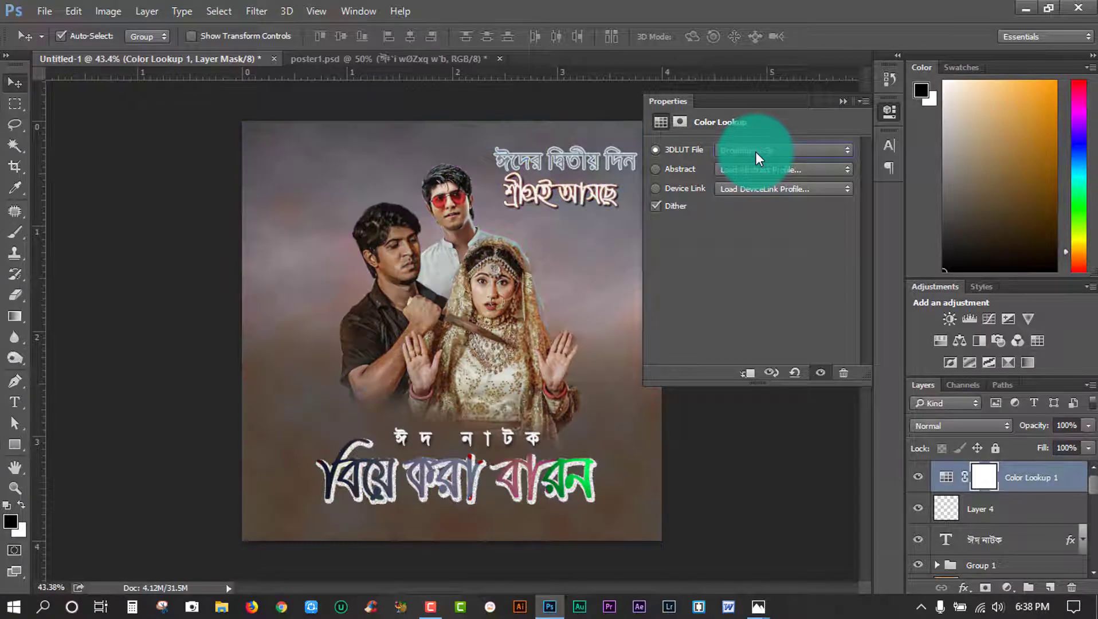
key(Down)
key(Down)
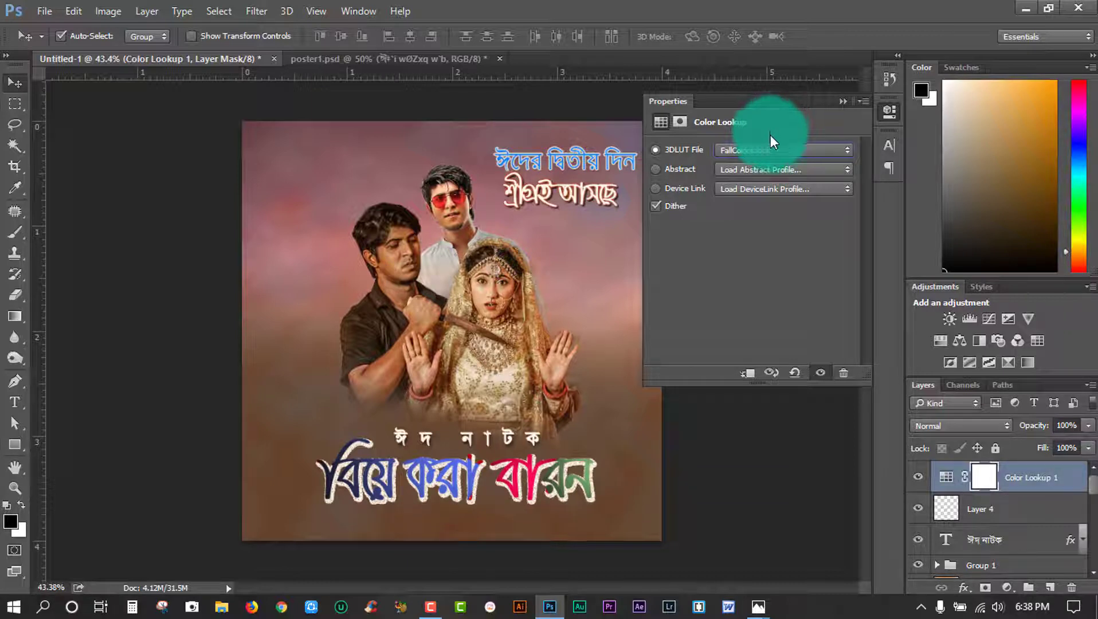
Reopen the 3DLUT File list and apply the FoggyNight.3DL grade.
click(769, 144)
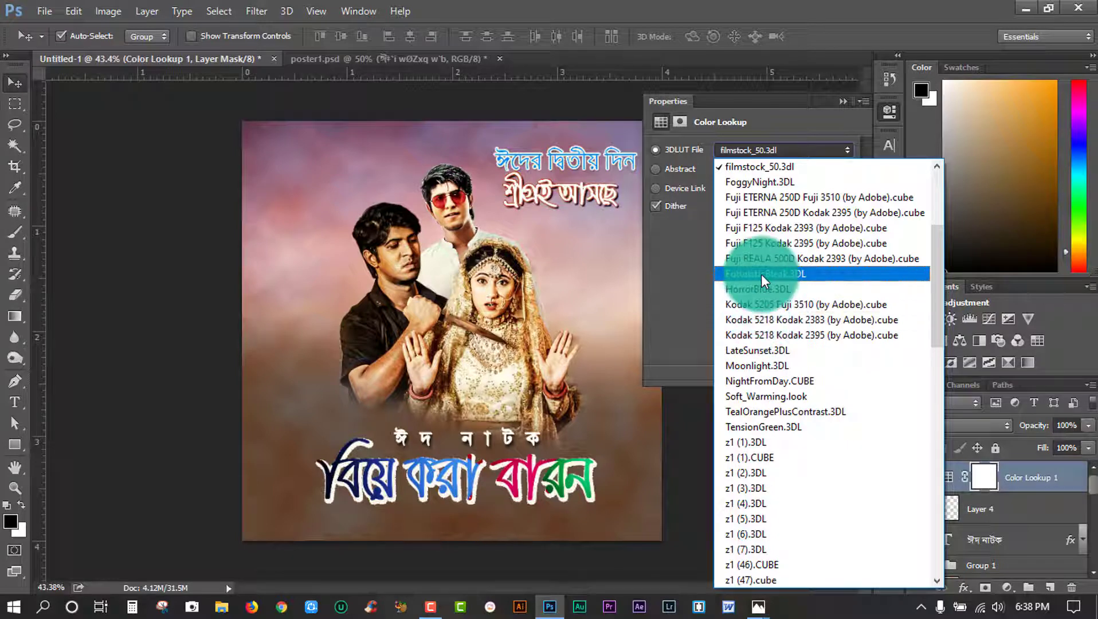
scroll(777, 355, up, 1)
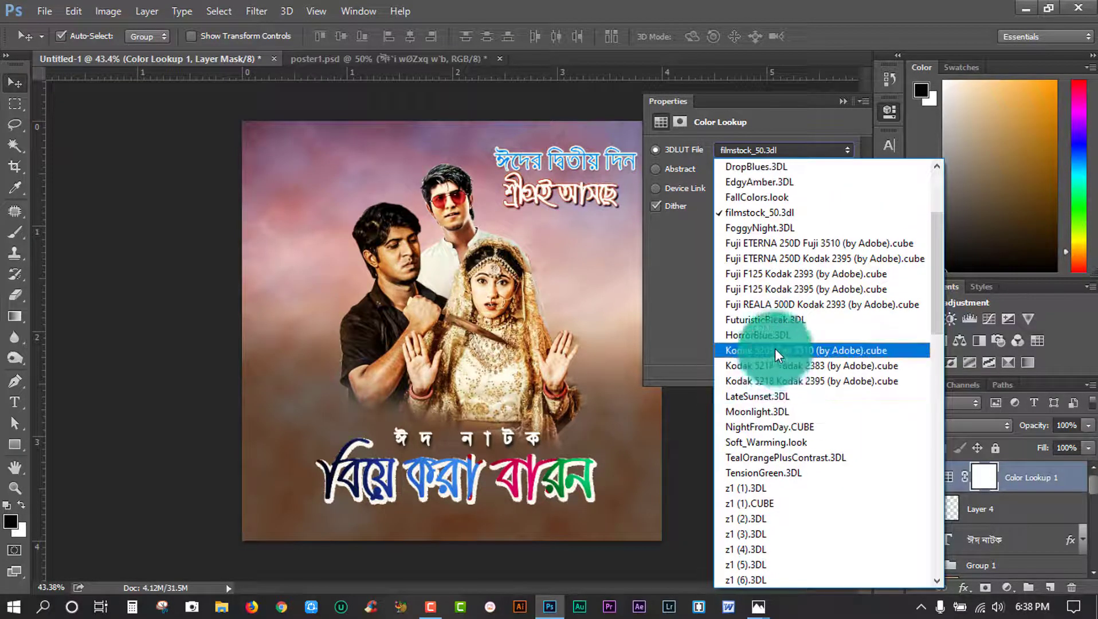
scroll(771, 286, up, 2)
click(778, 319)
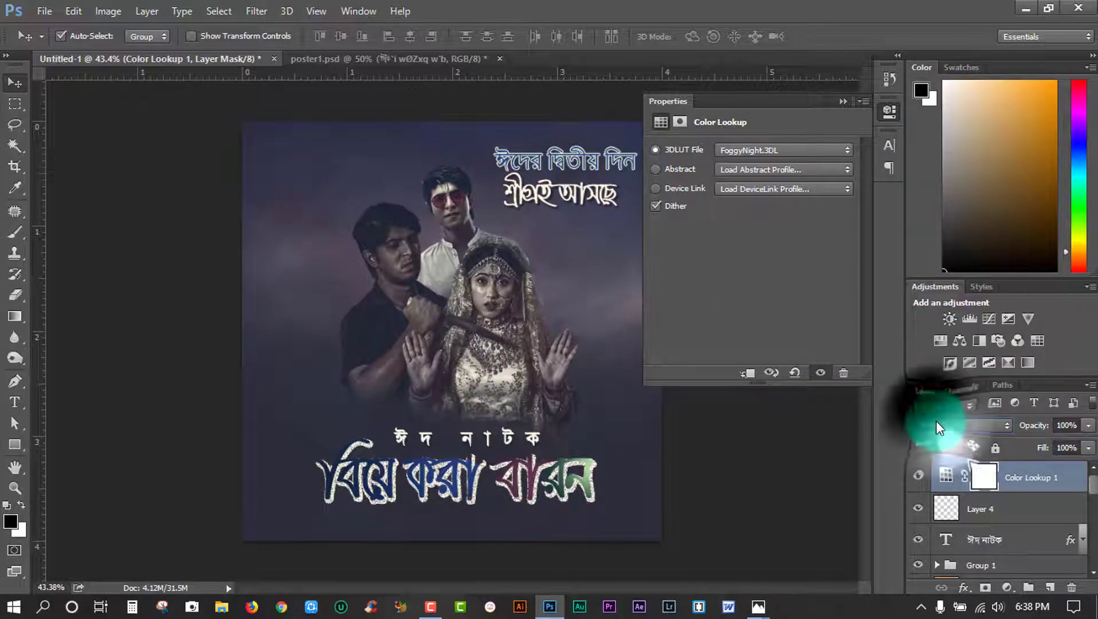
scroll(930, 425, down, 4)
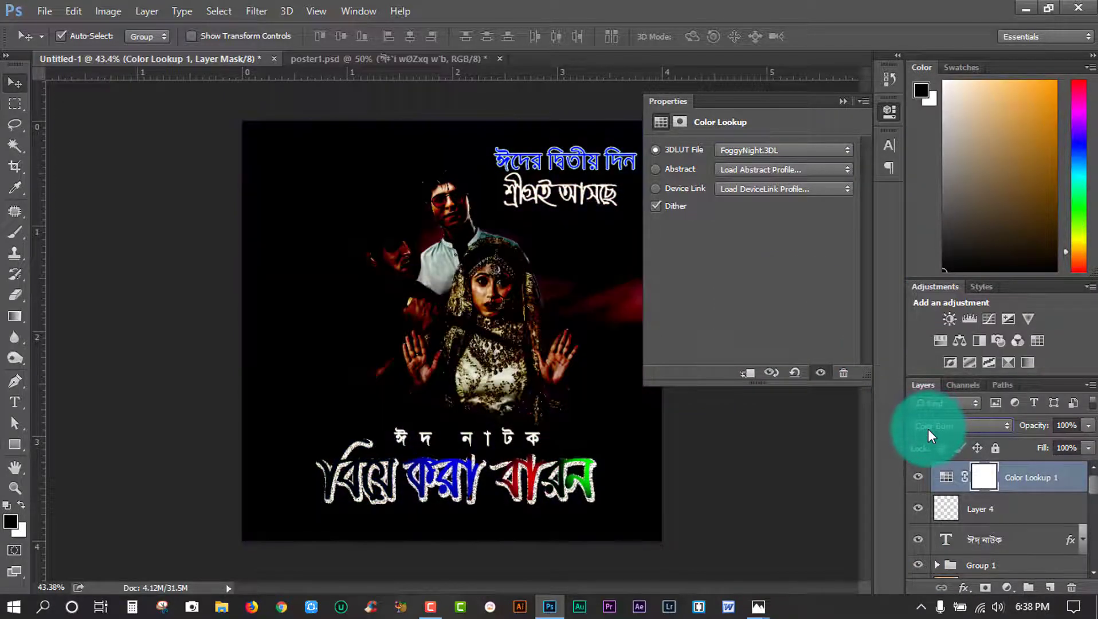
scroll(928, 429, down, 2)
scroll(932, 427, down, 1)
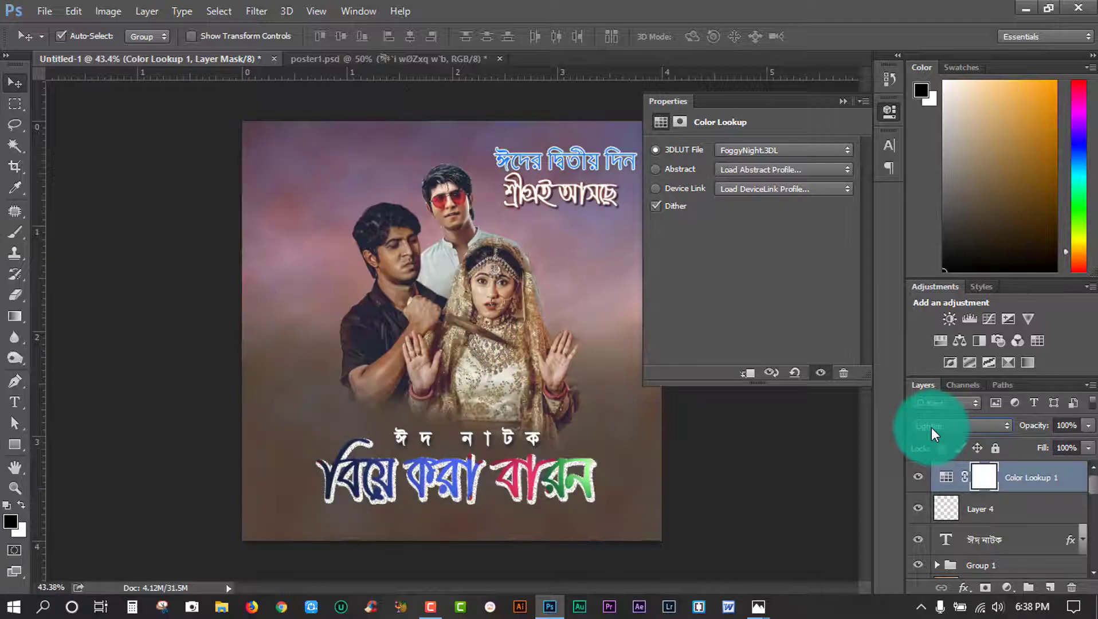
scroll(932, 426, down, 1)
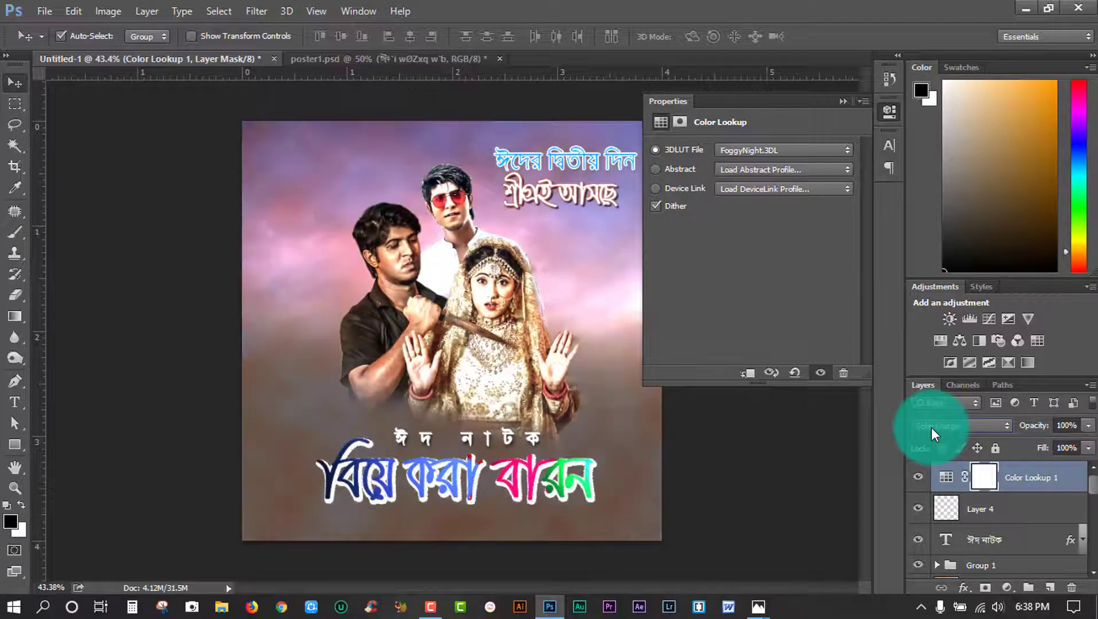
scroll(932, 427, down, 2)
scroll(932, 427, down, 1)
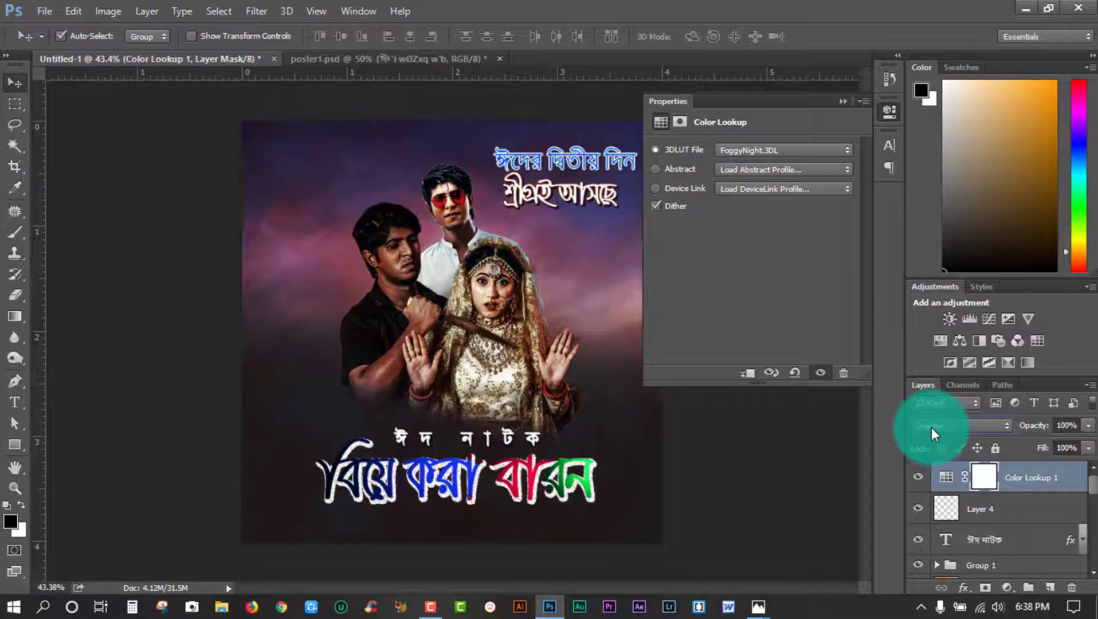
scroll(931, 427, down, 1)
Delete the old Color Lookup layer and add a fresh one using the 2Strip look.
drag(974, 478, 1070, 587)
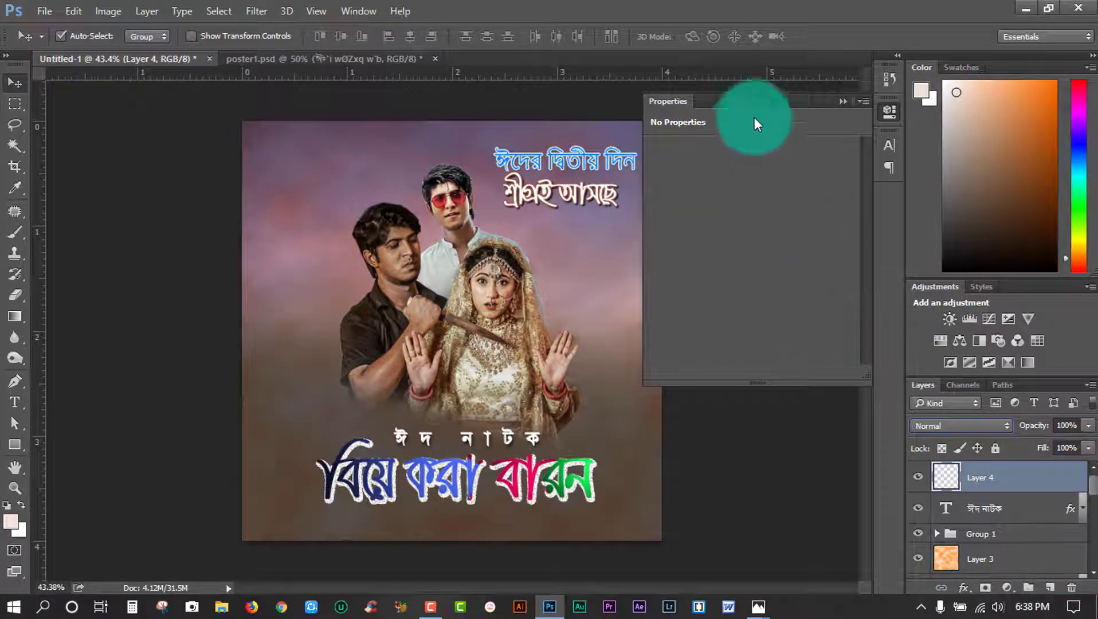
click(1007, 588)
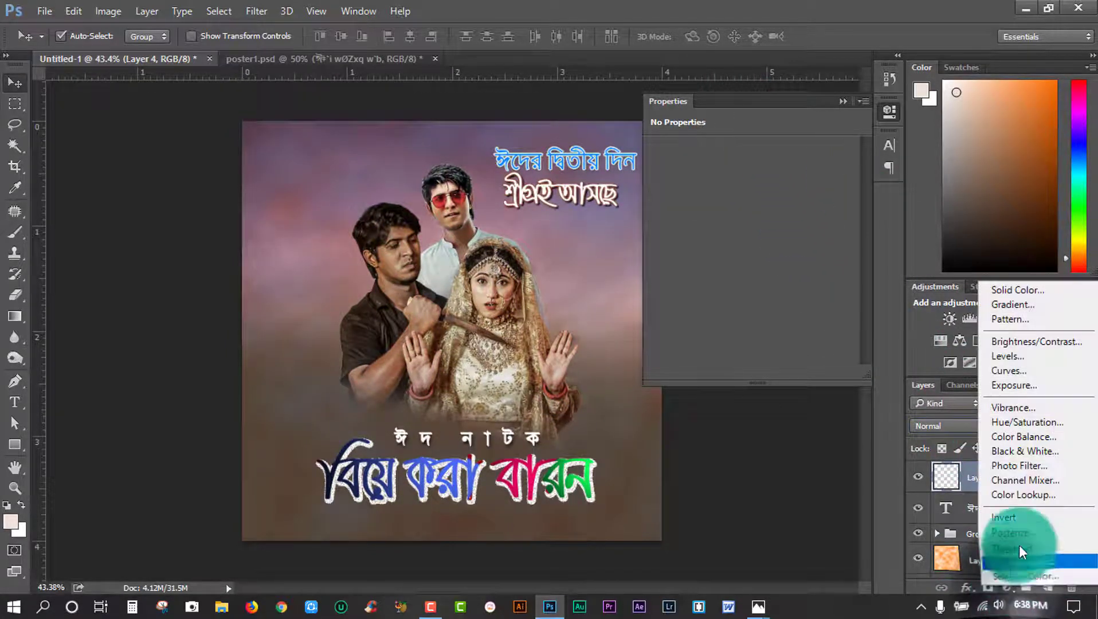
click(1020, 494)
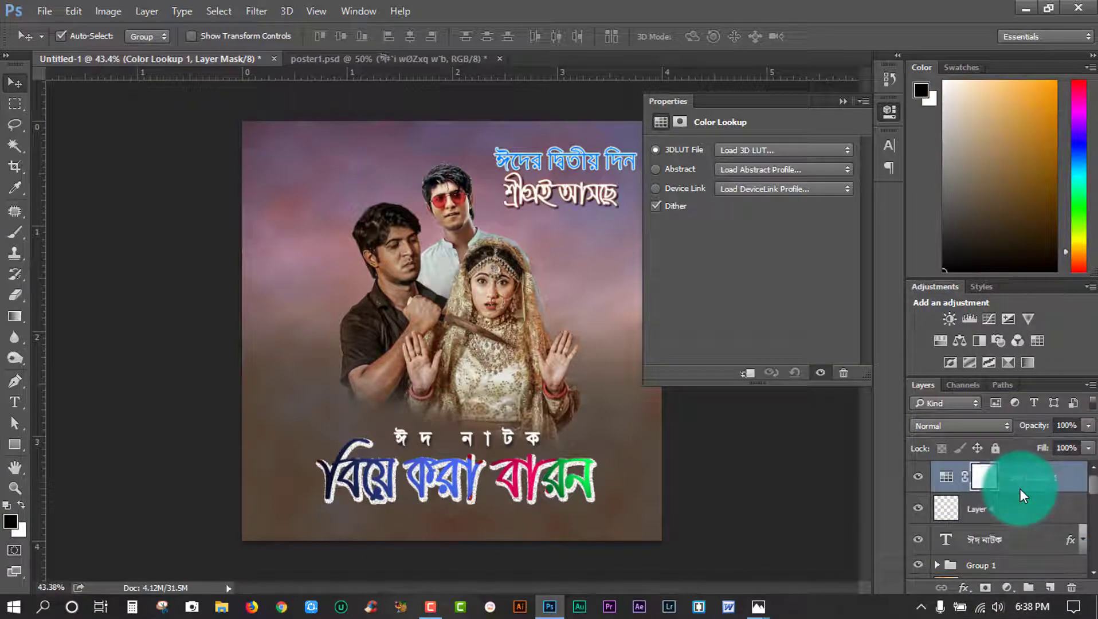
click(813, 150)
click(773, 212)
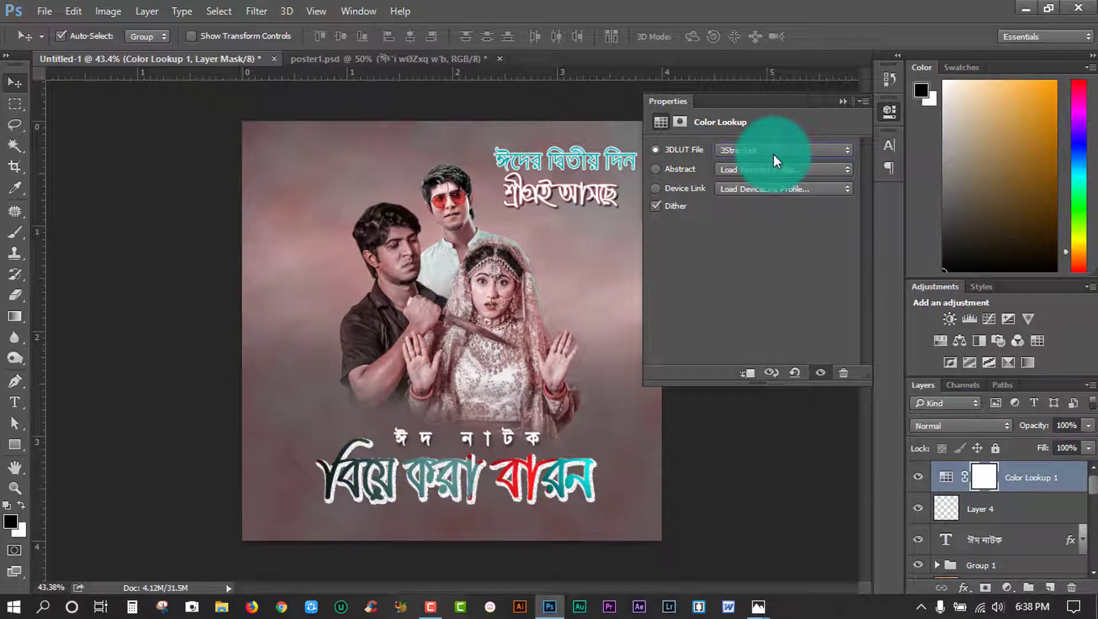
Step through the 3DLUT presets from 3Strip onward, landing on Candlelight.look.
key(Down)
key(Up)
key(Down)
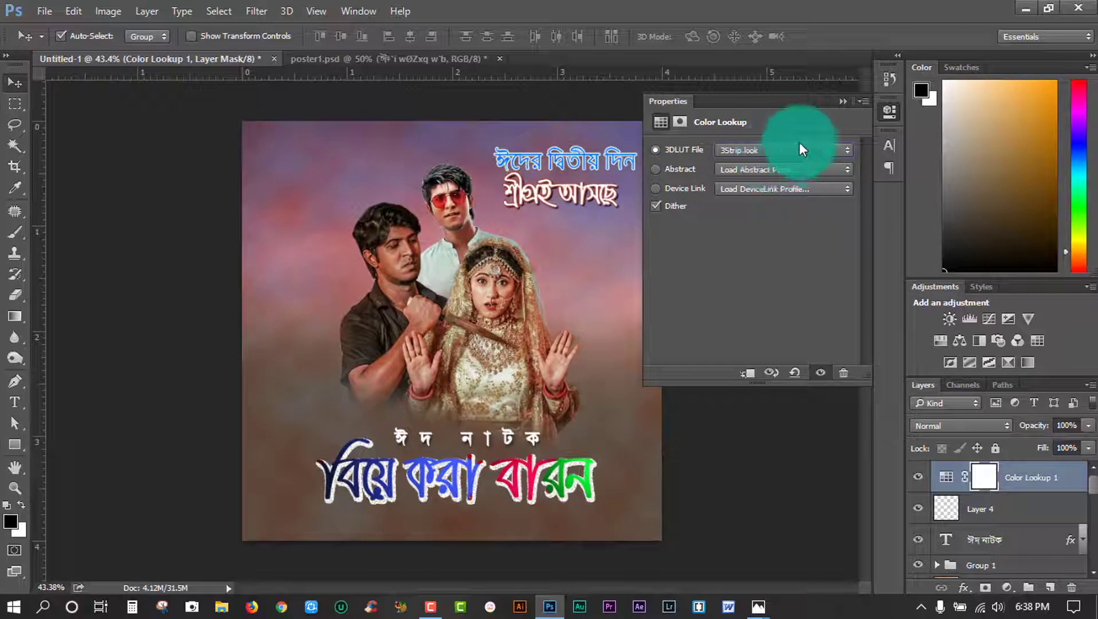
key(Up)
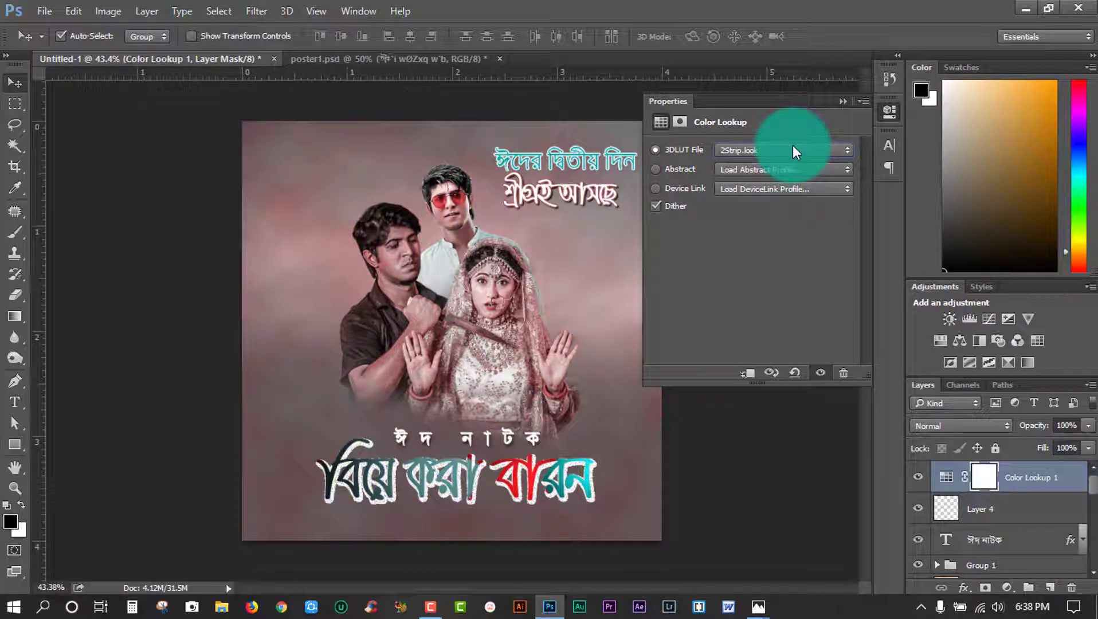
key(Down)
key(Down)
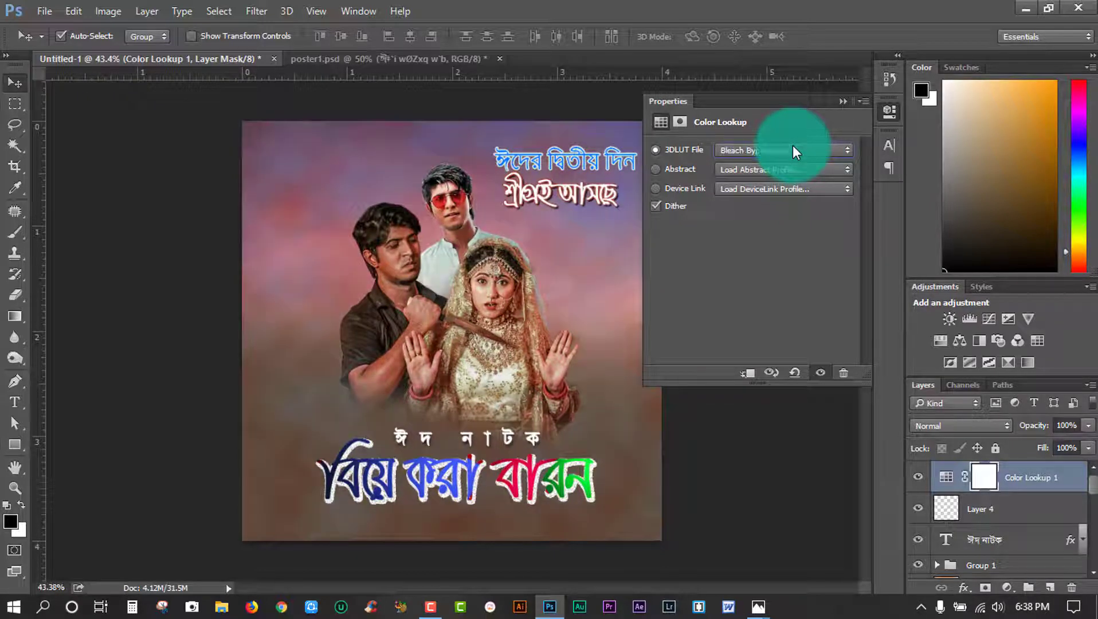
key(Down)
key(Down)
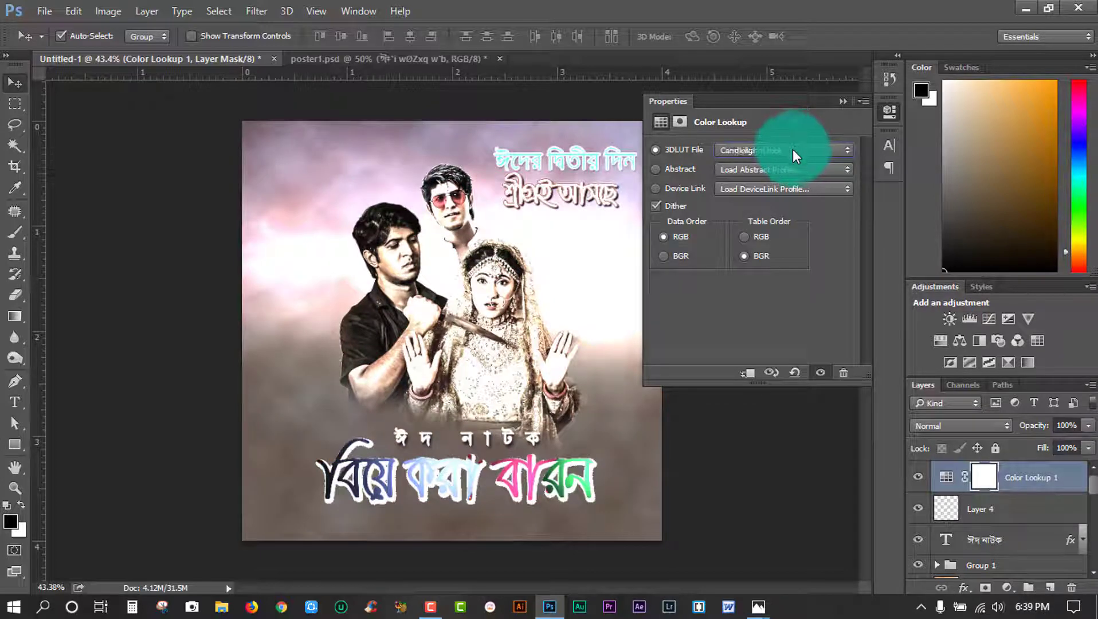
key(Down)
key(Down)
key(Down)
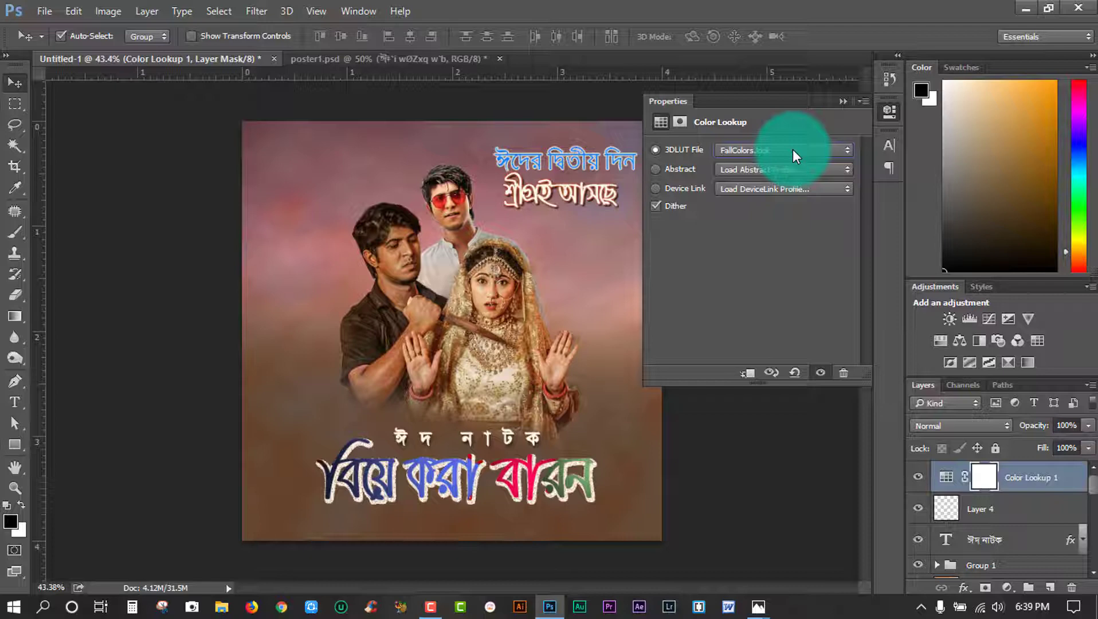
Collapse the Color Lookup properties, zoom the poster view out, and add an empty Layer 5 on top.
click(843, 100)
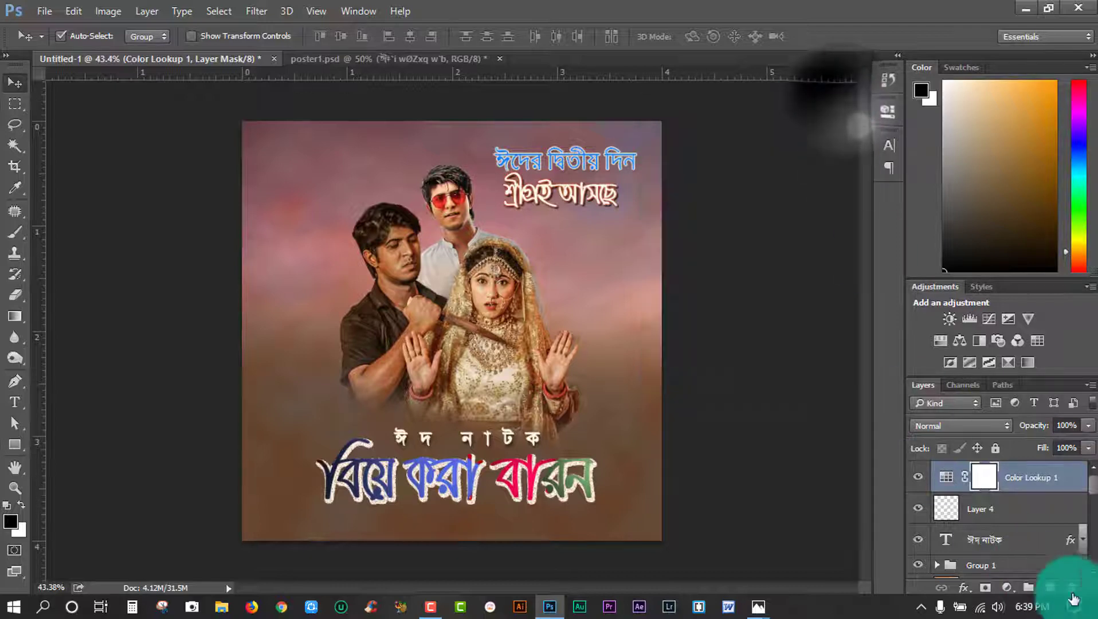
drag(1073, 599, 990, 479)
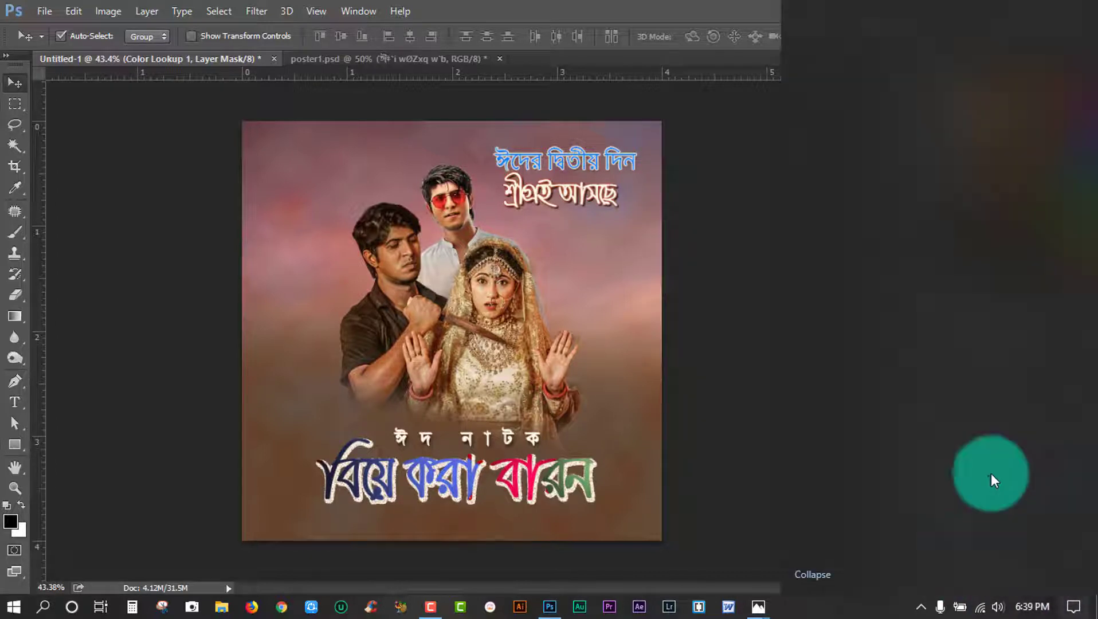
drag(947, 559, 1015, 559)
click(599, 11)
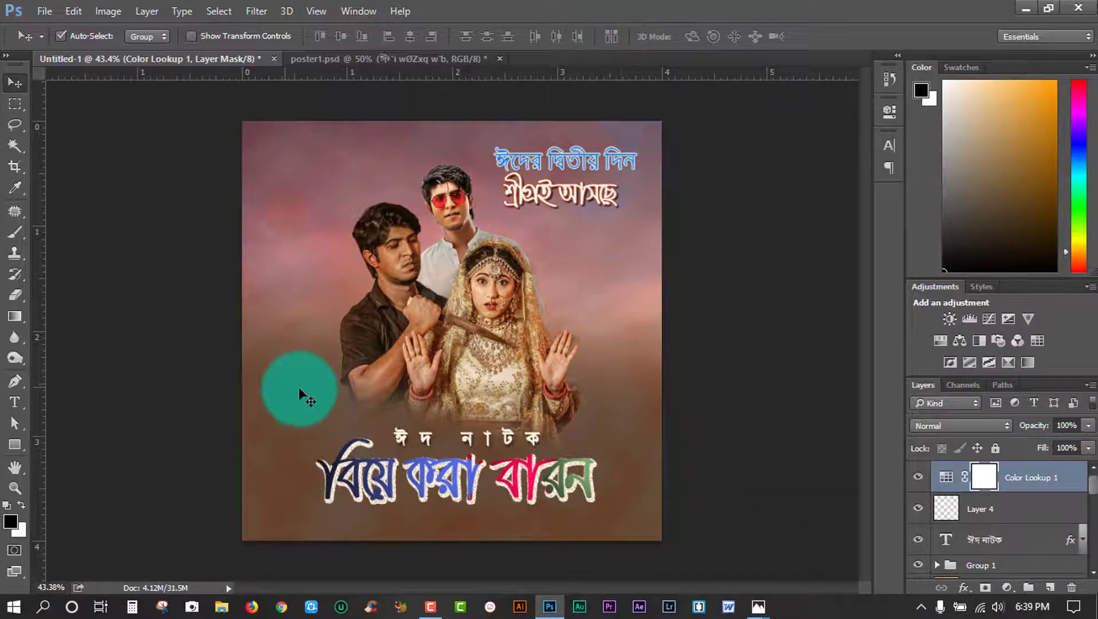
click(15, 488)
mouse_move(415, 318)
mouse_down()
mouse_move(517, 289)
mouse_move(503, 288)
mouse_up()
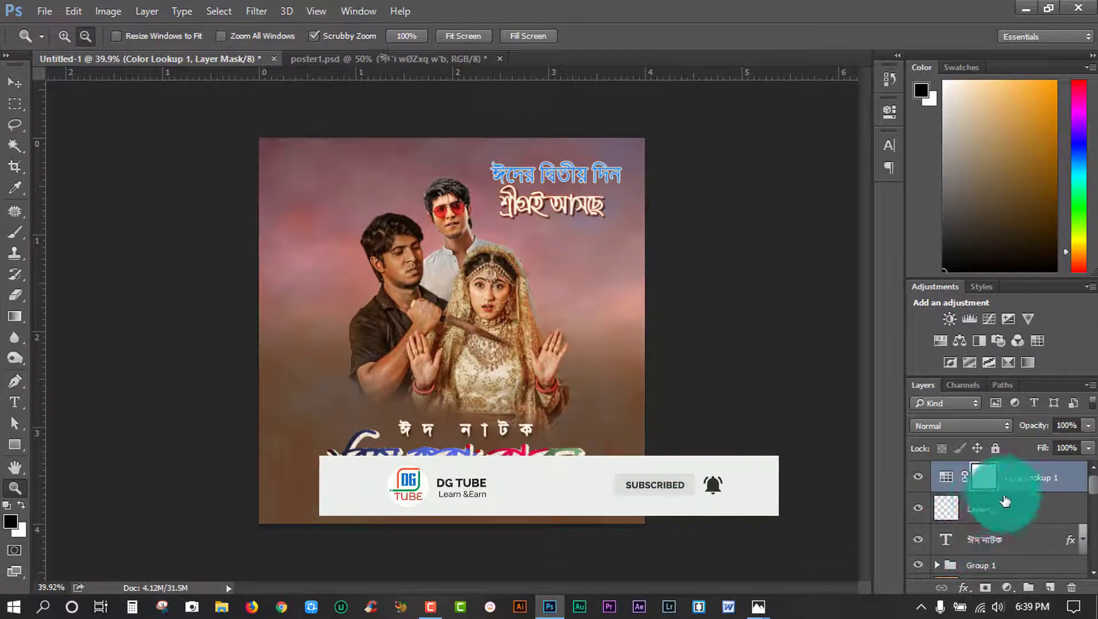
click(1050, 587)
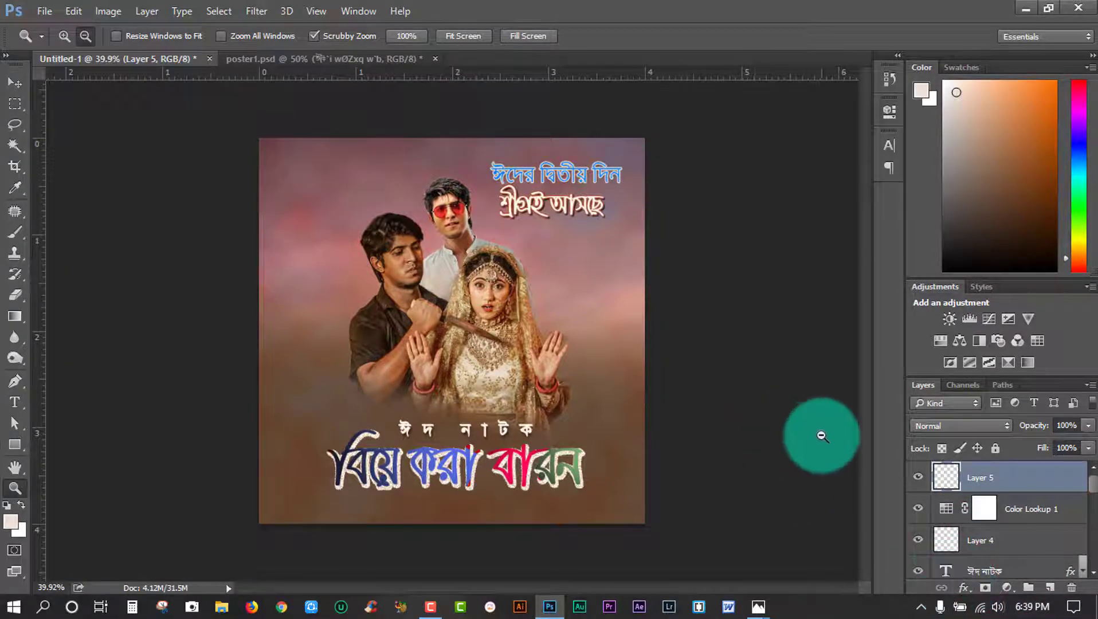
Cancel Camera Raw and stamp the merged poster into Layer 5 with Image > Apply Image.
click(256, 10)
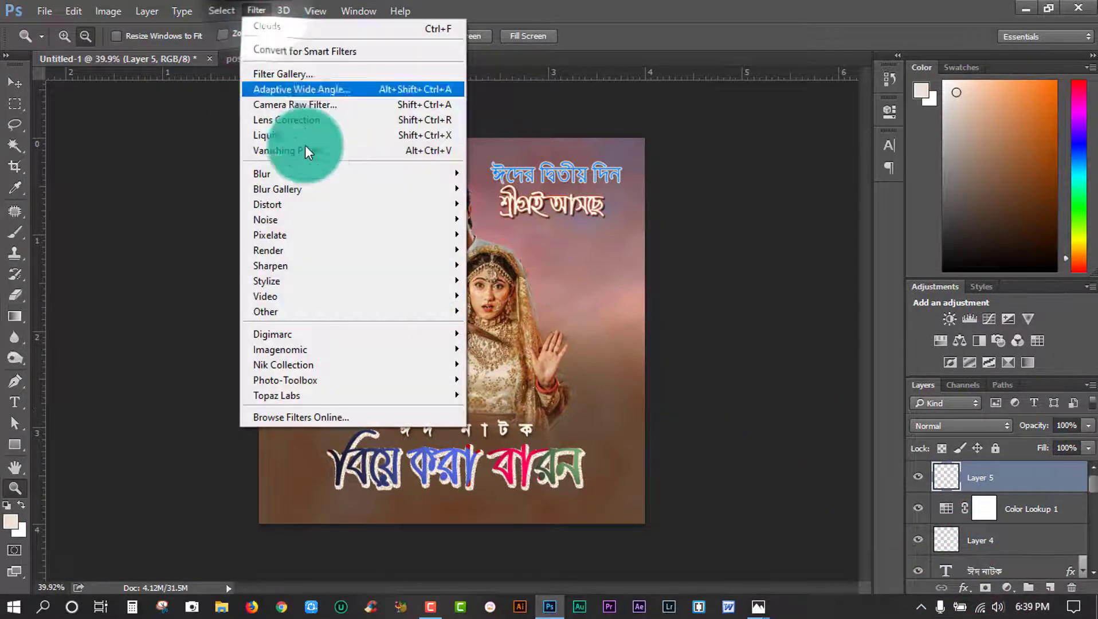
click(301, 104)
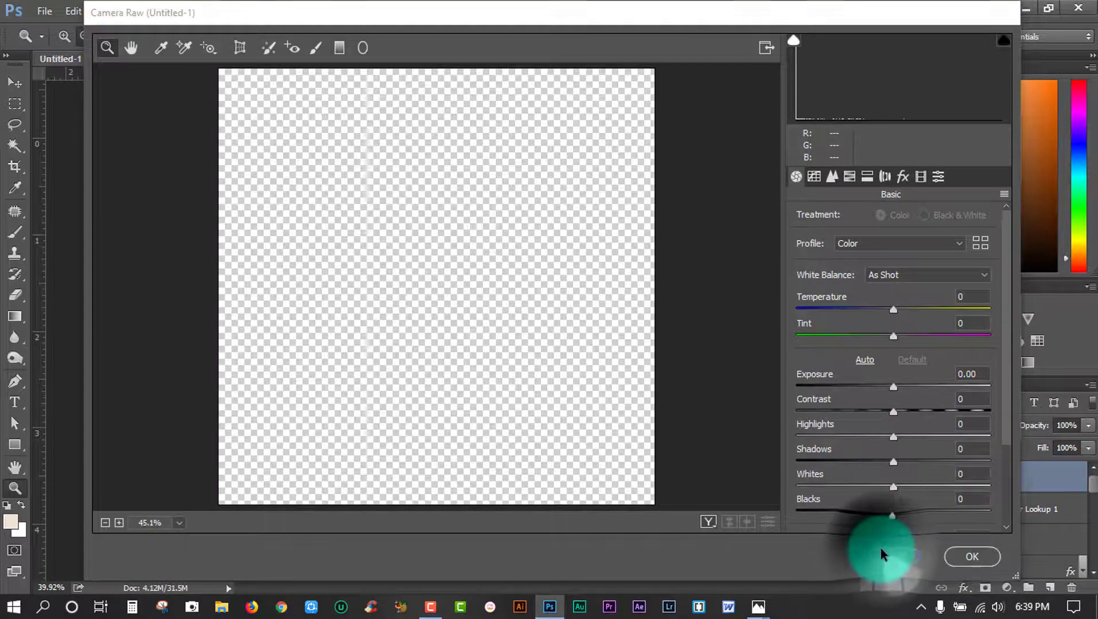
click(882, 554)
click(122, 6)
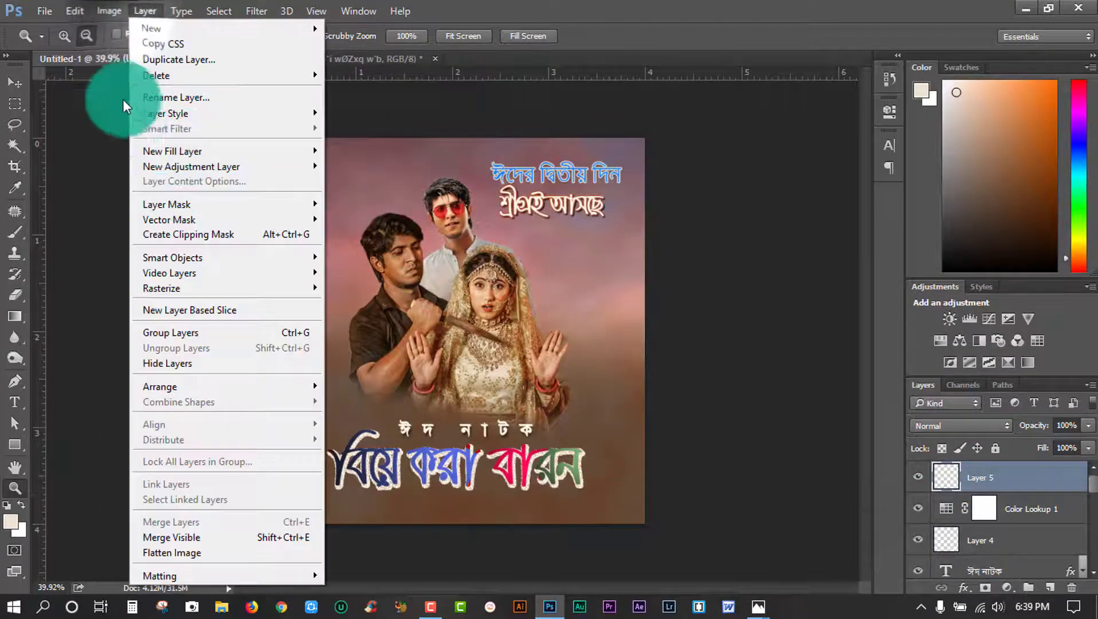
click(165, 241)
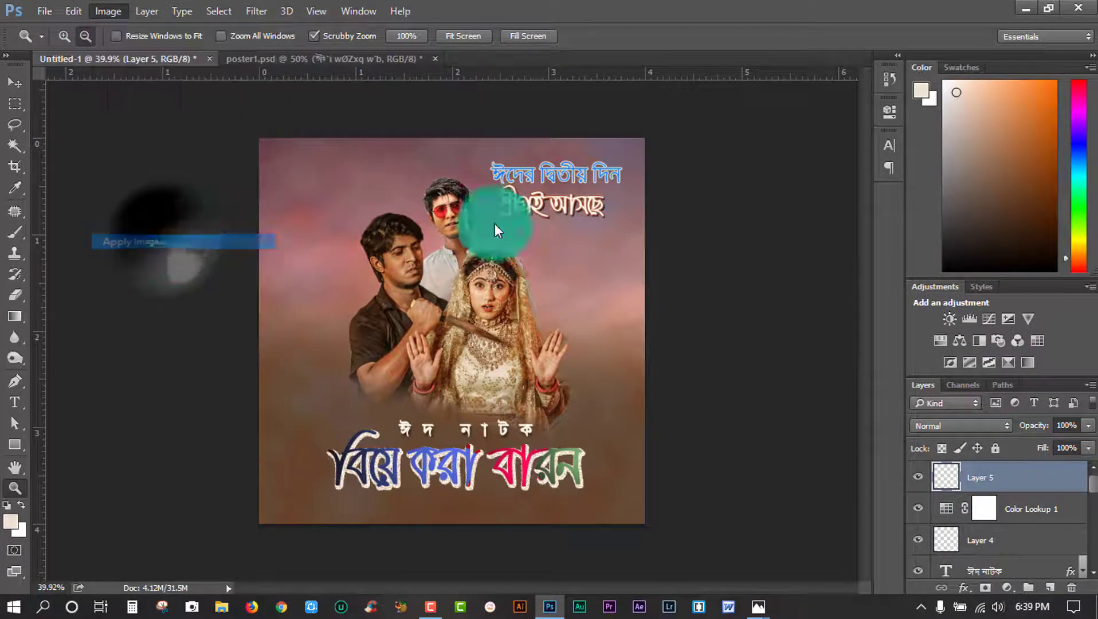
click(374, 162)
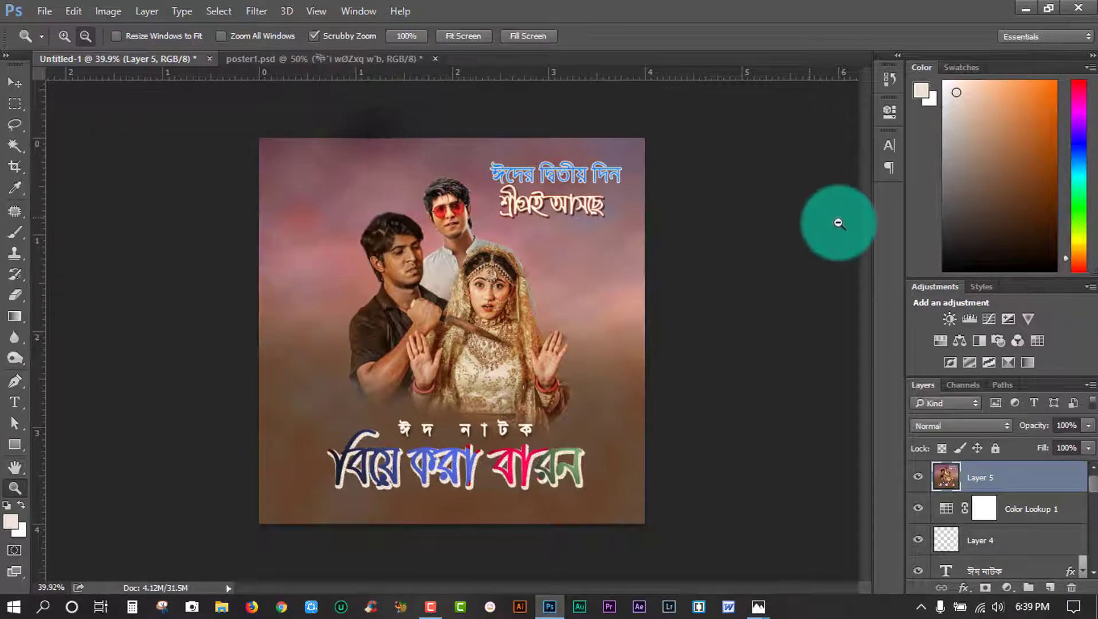
click(252, 10)
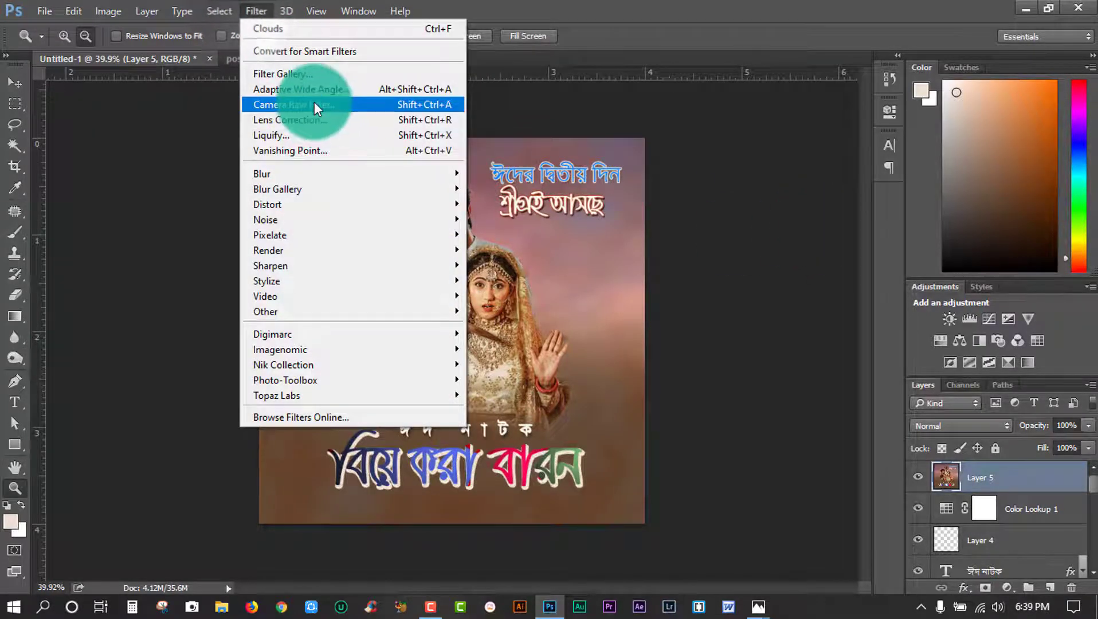
In Camera Raw on Layer 5, set Clarity +28, lower saturation slightly and Blacks to -18.
click(314, 103)
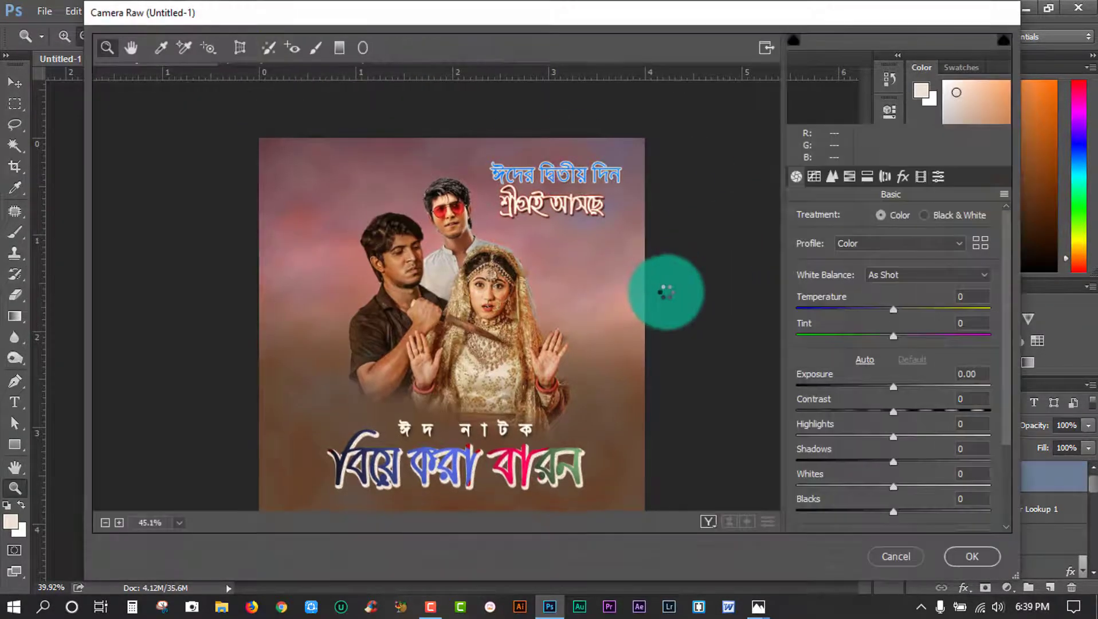
scroll(905, 490, down, 2)
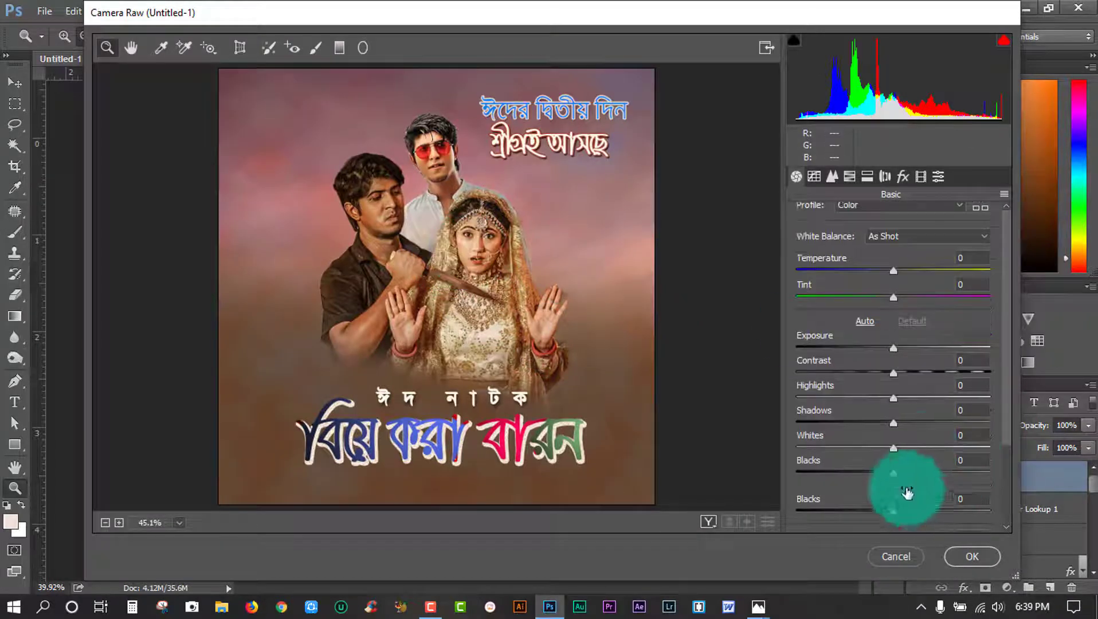
scroll(897, 493, down, 3)
mouse_move(898, 440)
mouse_down()
mouse_move(937, 434)
mouse_move(920, 432)
mouse_up()
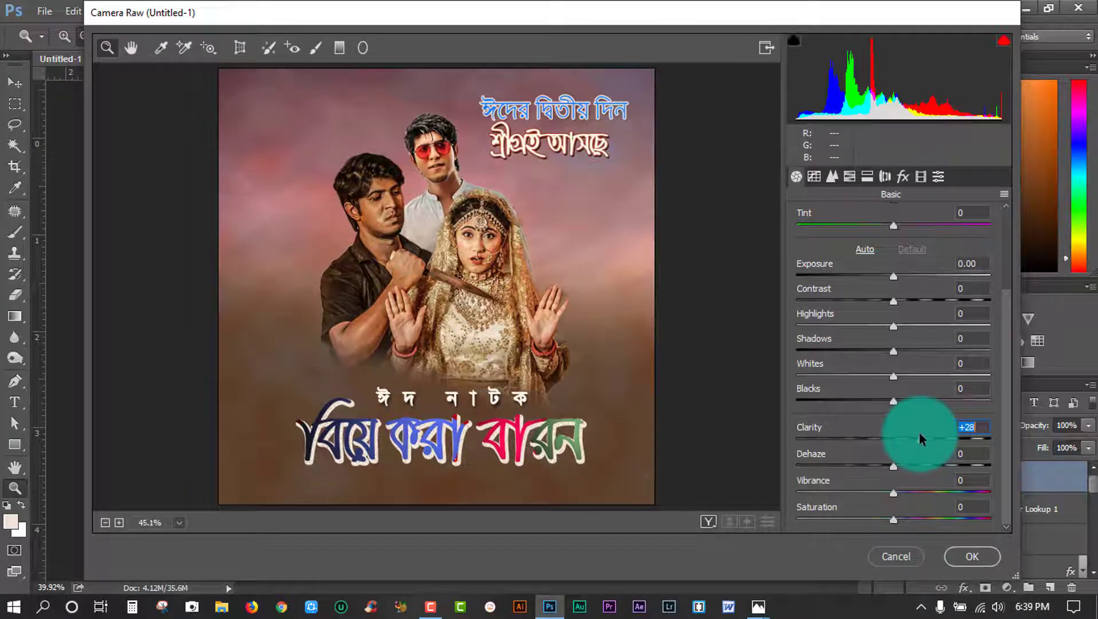
drag(920, 434, 918, 433)
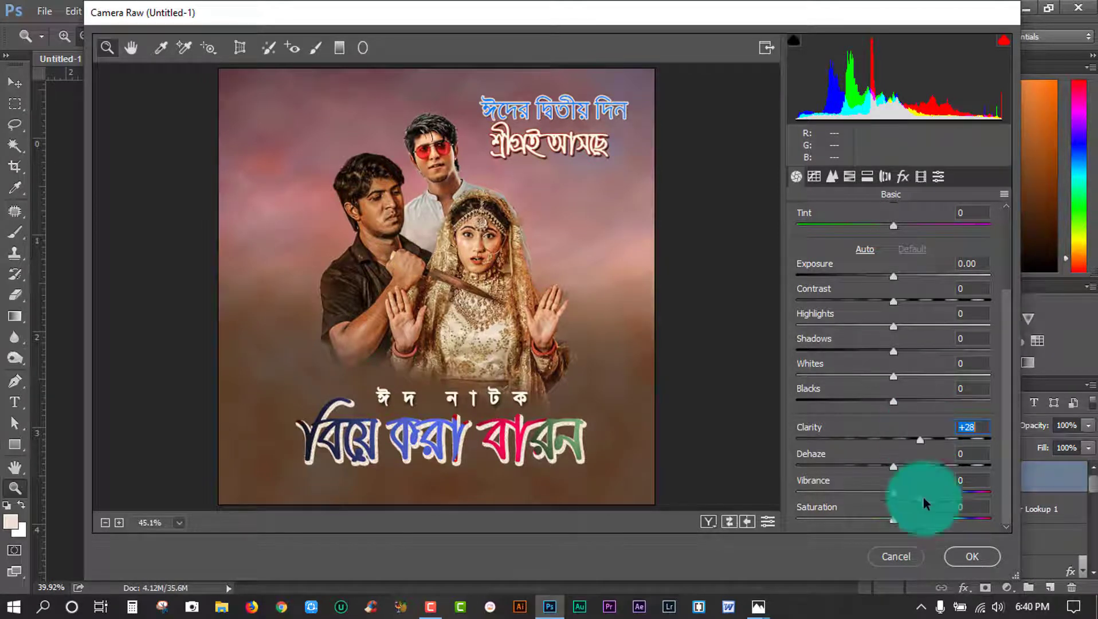
mouse_move(893, 518)
mouse_down()
mouse_move(882, 524)
mouse_move(894, 513)
mouse_move(879, 513)
mouse_move(889, 514)
mouse_up()
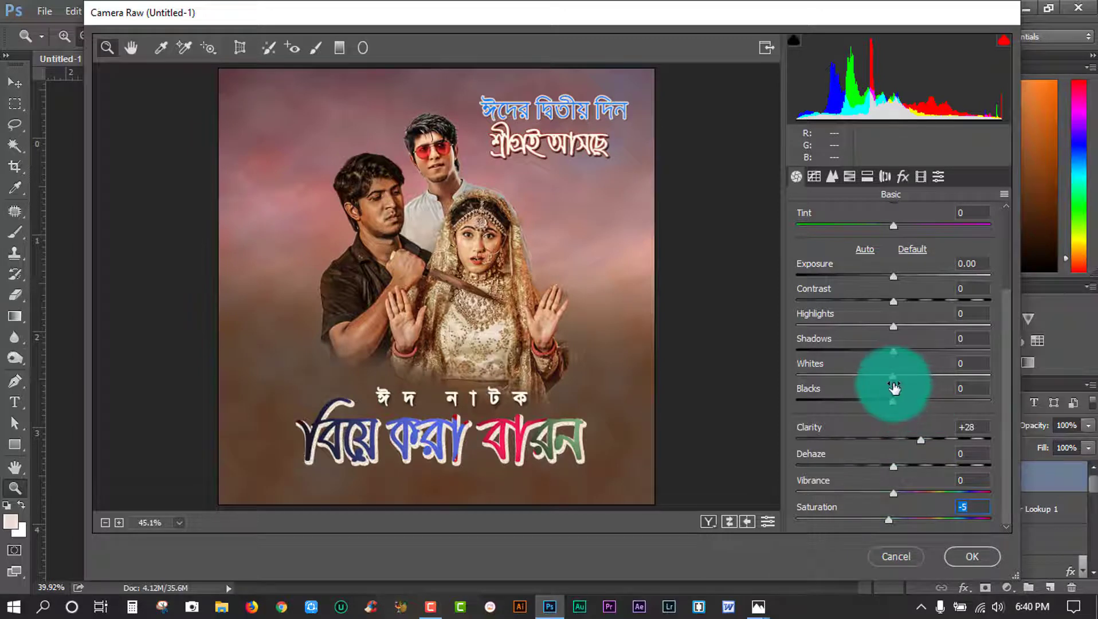
drag(893, 400, 877, 400)
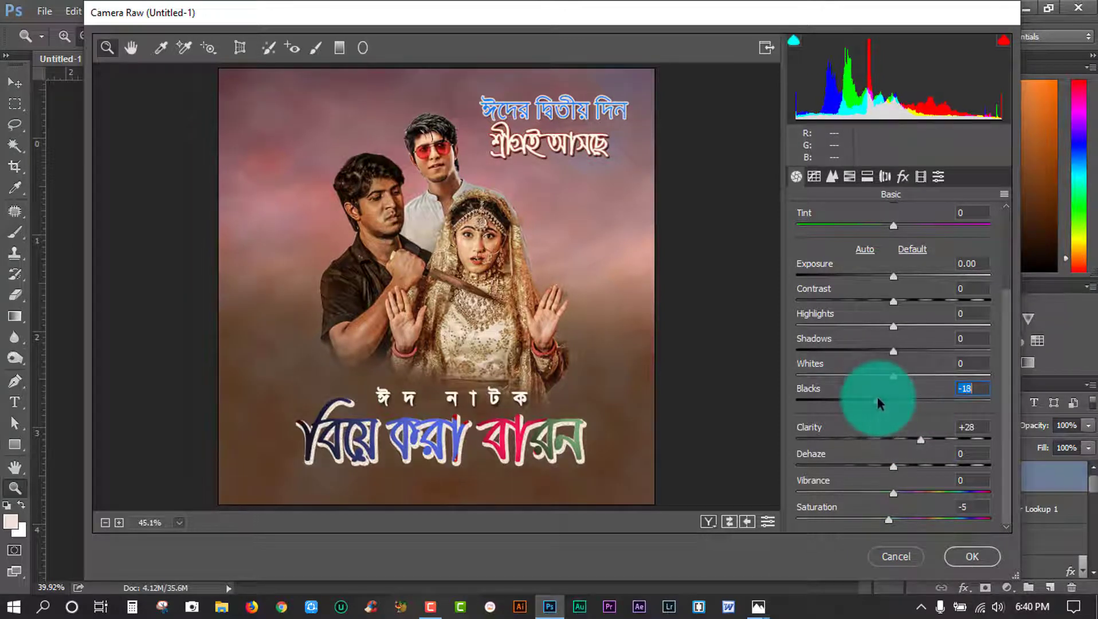
Grade HSL with Aquas hue +100, Blues saturation +100, Aquas saturation -16, and apply.
click(814, 176)
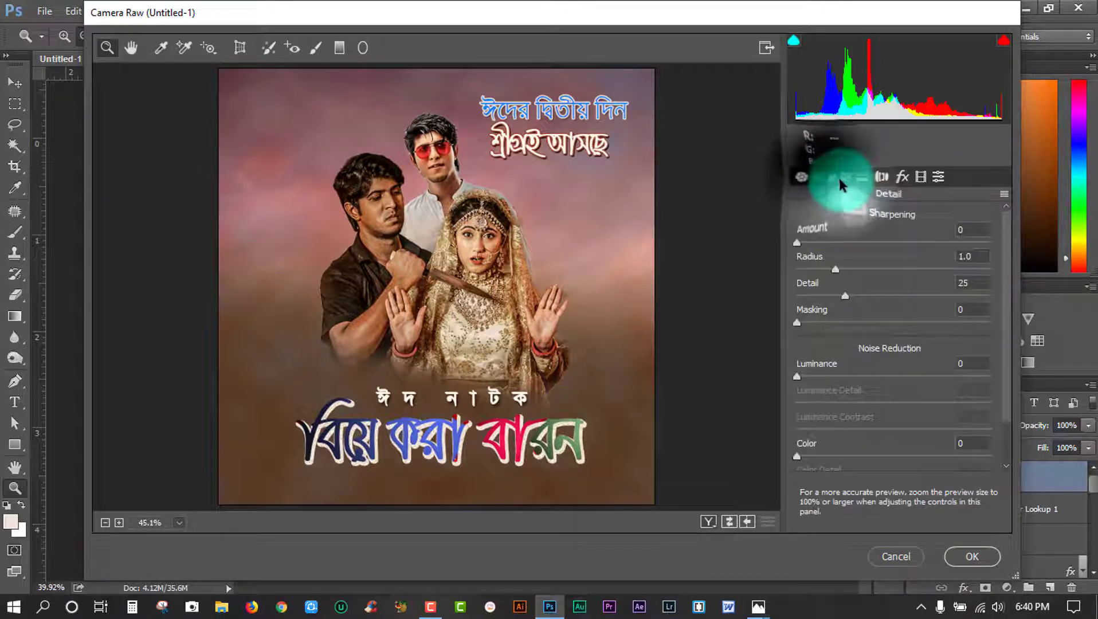
click(851, 175)
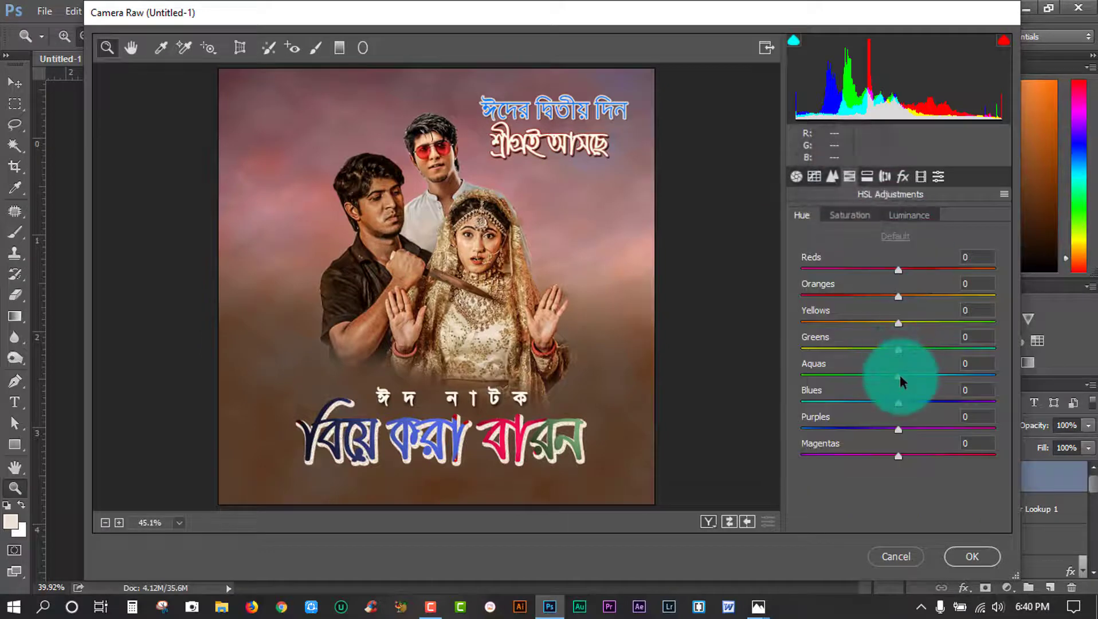
mouse_move(950, 377)
mouse_down()
mouse_move(986, 379)
mouse_move(846, 382)
mouse_move(963, 353)
mouse_up()
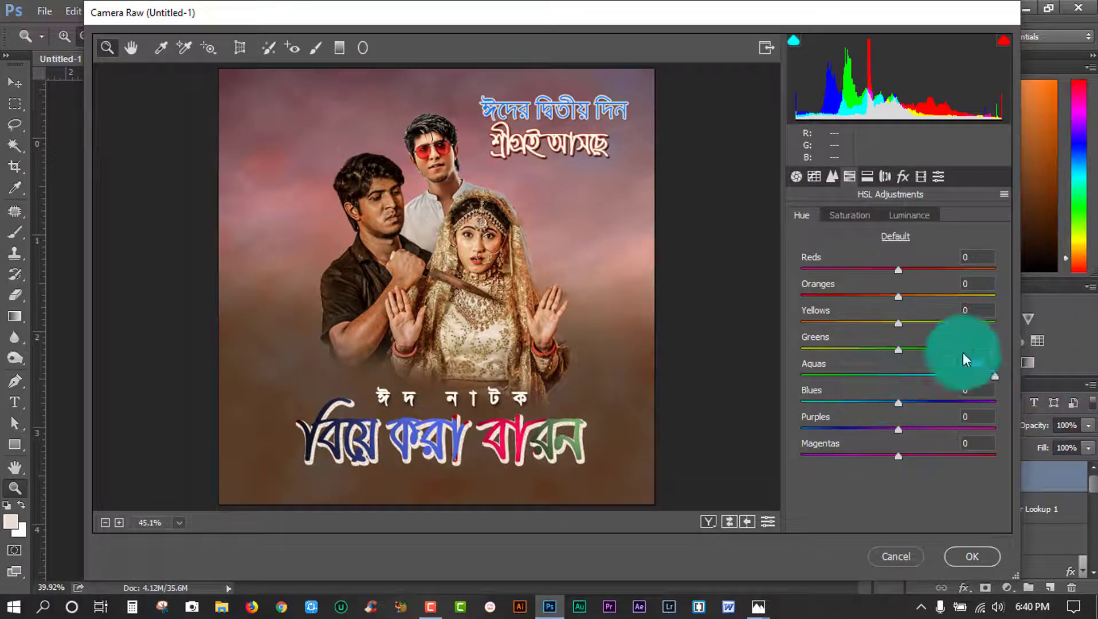
mouse_move(896, 295)
mouse_down()
mouse_move(843, 299)
mouse_move(917, 304)
mouse_move(887, 303)
mouse_move(895, 296)
mouse_up()
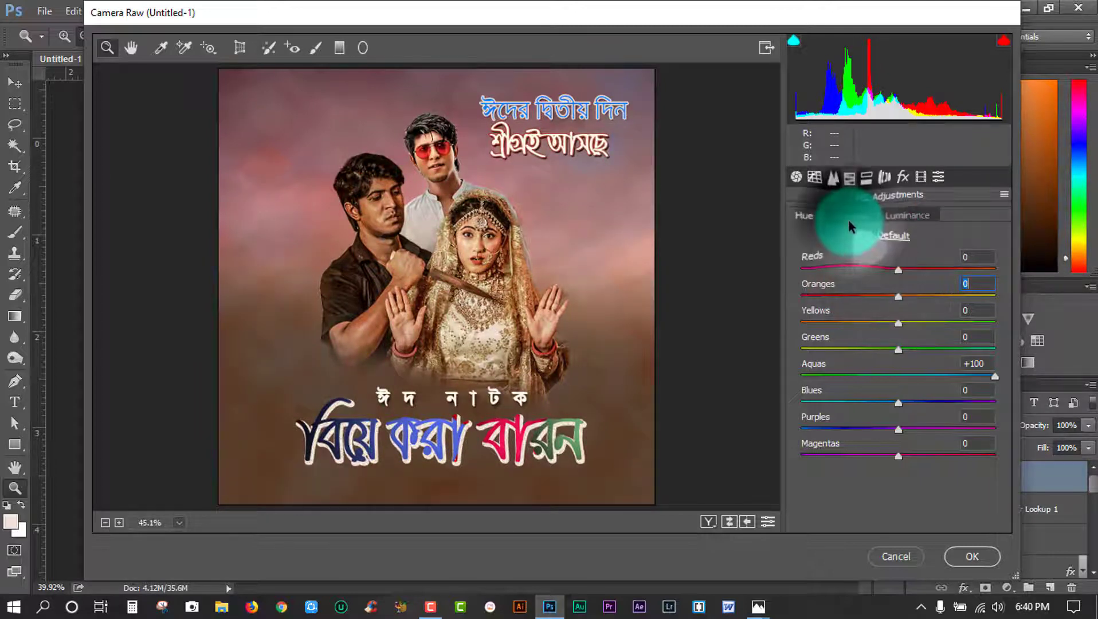
click(882, 235)
mouse_move(898, 402)
mouse_down()
mouse_move(973, 408)
mouse_move(858, 428)
mouse_move(917, 422)
mouse_move(1017, 435)
mouse_up()
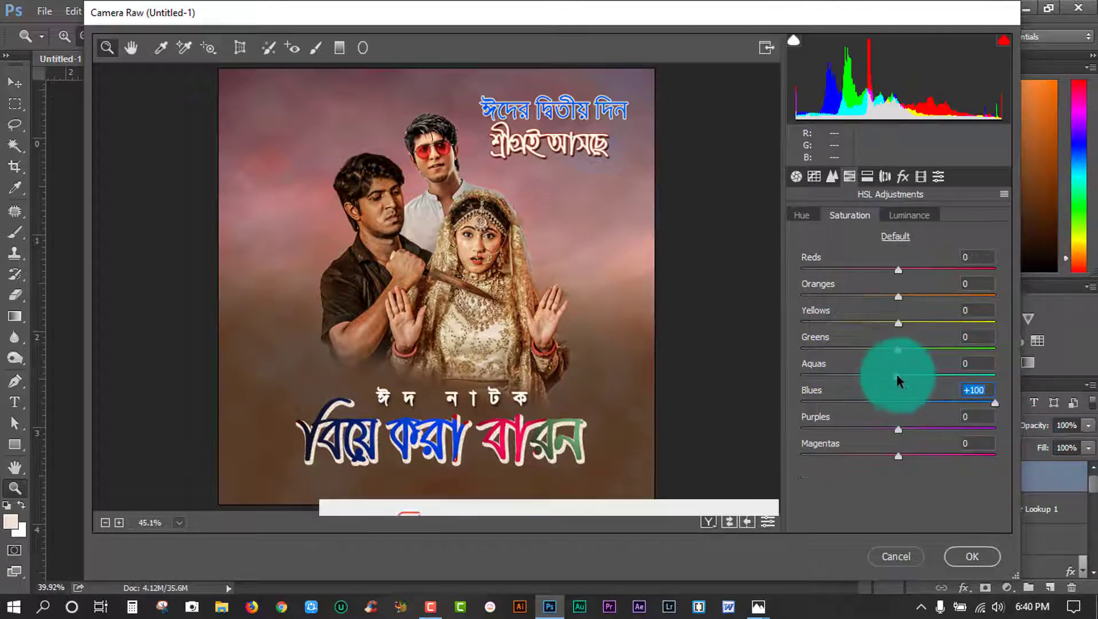
mouse_move(898, 375)
mouse_down()
mouse_move(946, 378)
mouse_move(857, 380)
mouse_move(883, 384)
mouse_up()
click(960, 545)
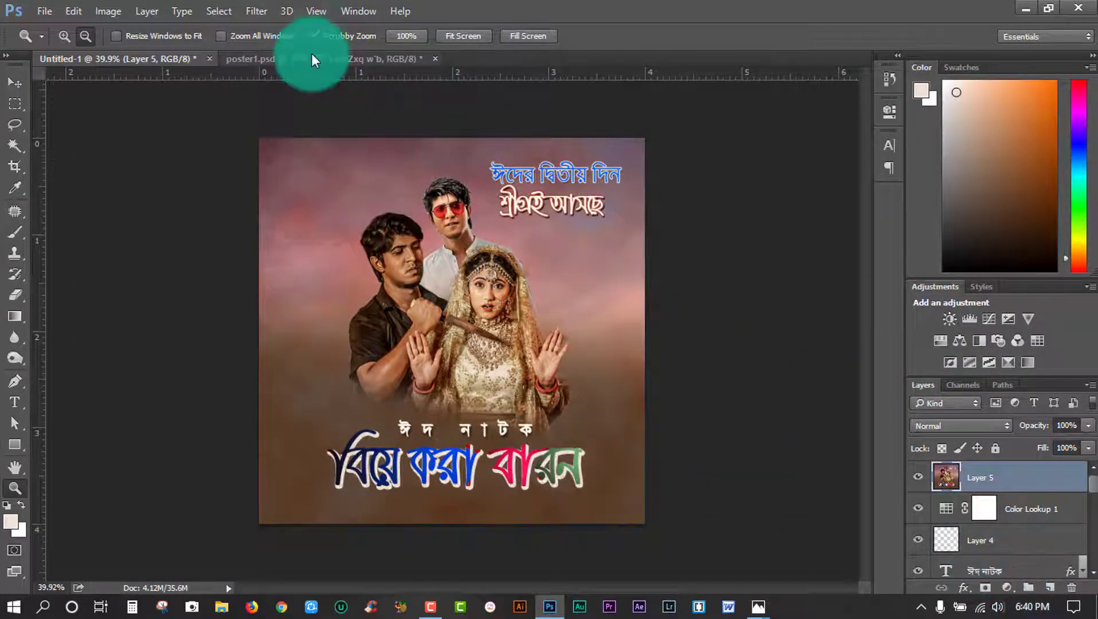
Launch Color Efex Pro 4 on the poster and preview Brilliance / Warmth through Colorize.
click(252, 10)
mouse_move(283, 364)
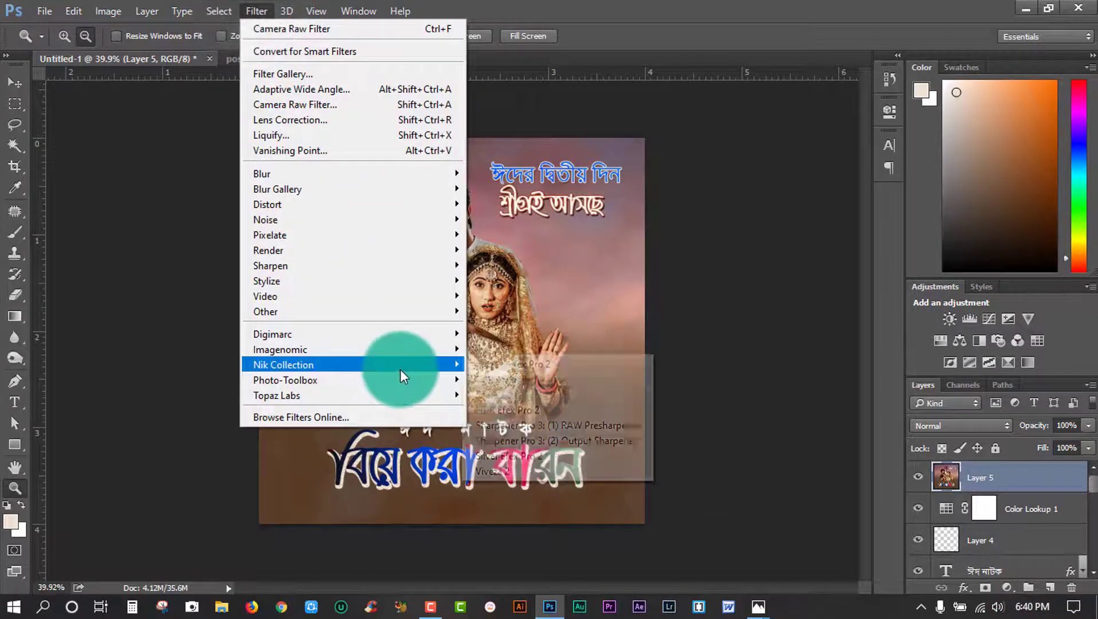
click(501, 378)
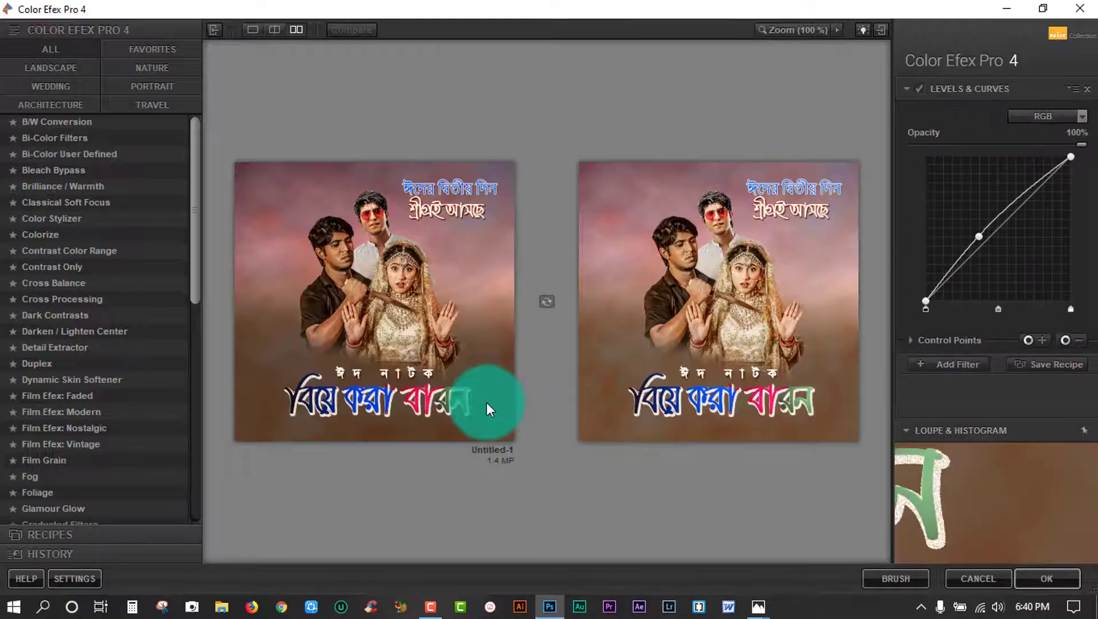
click(74, 183)
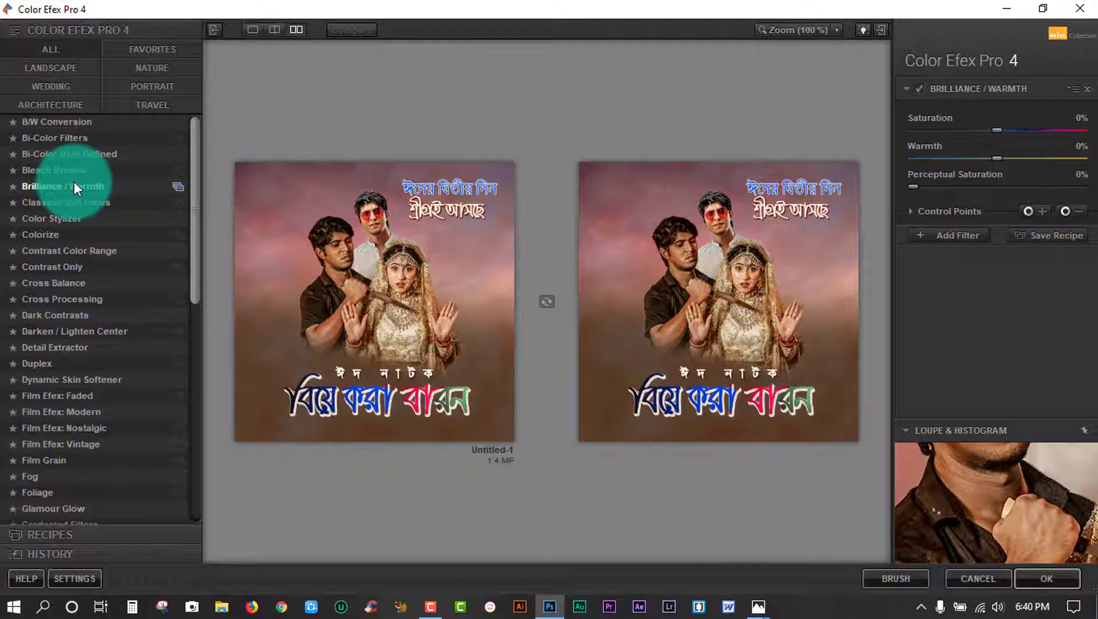
key(Down)
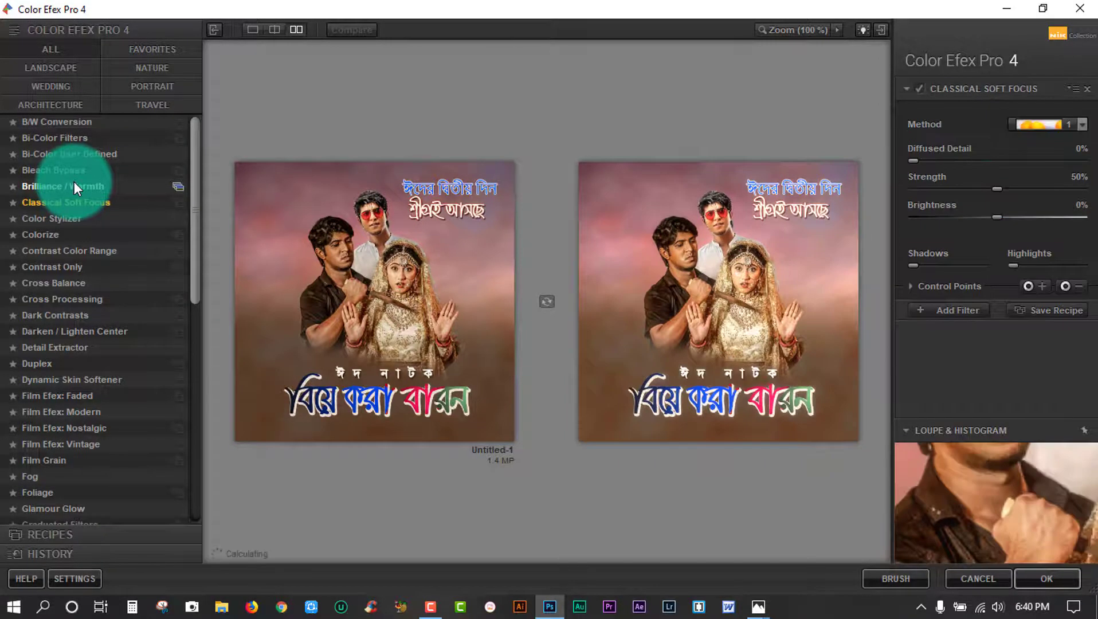
key(Down)
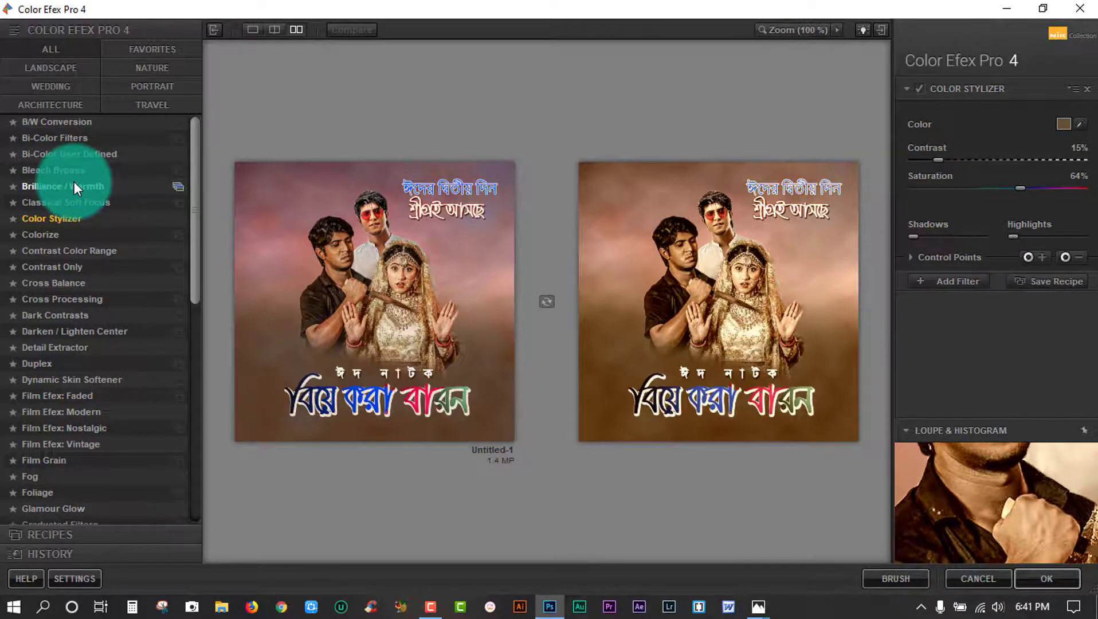
key(Down)
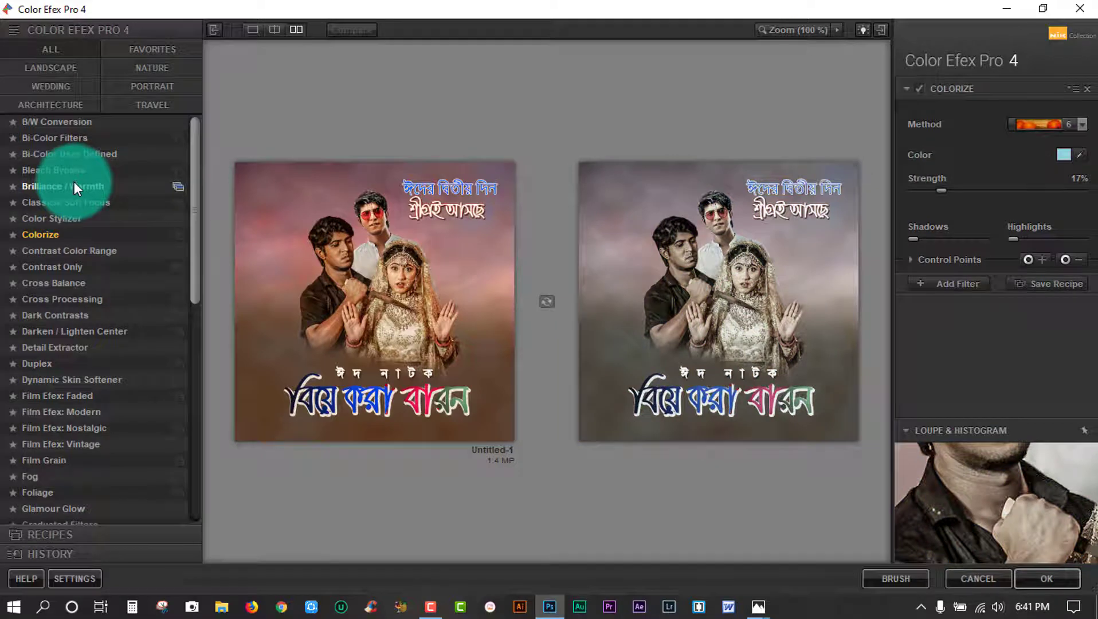
Preview Contrast Color Range through Cross Processing, ending on the Dark Contrasts filter.
key(Down)
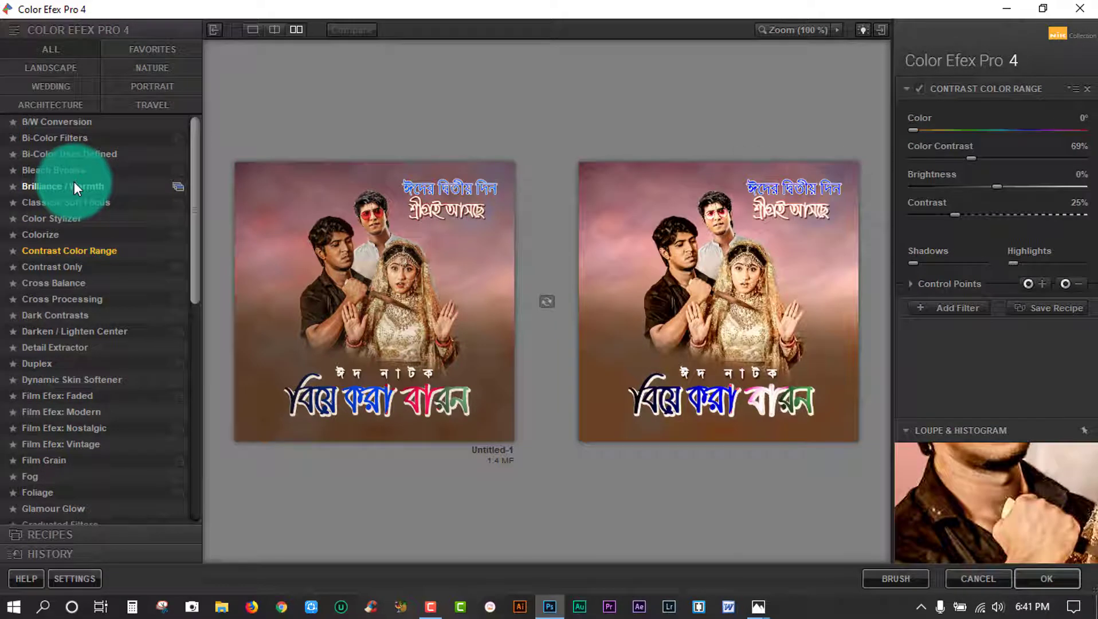
key(Down)
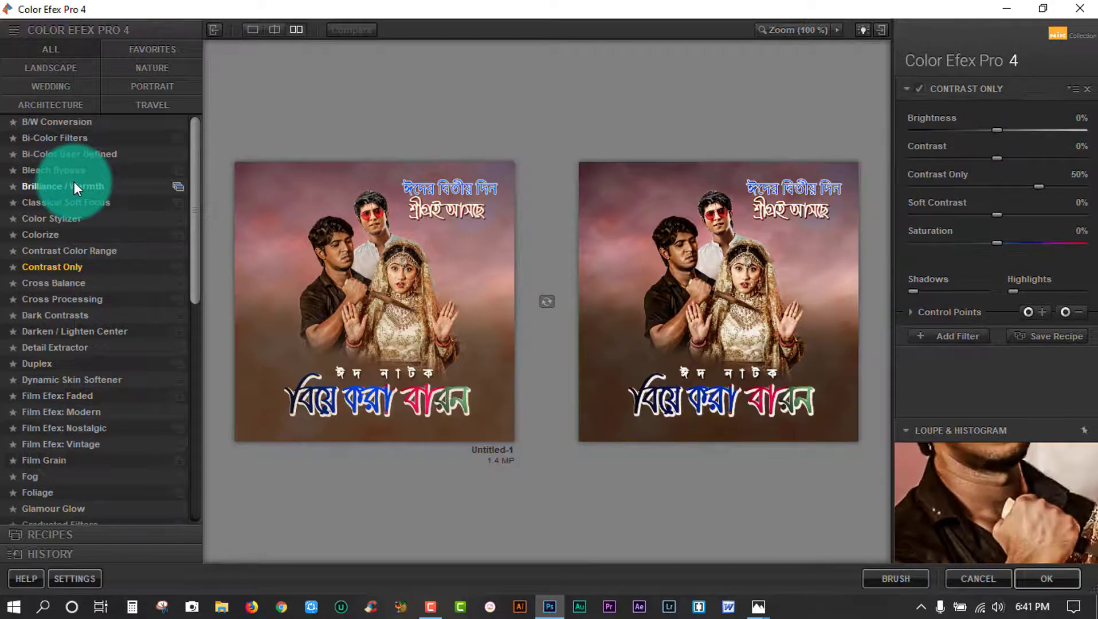
key(Down)
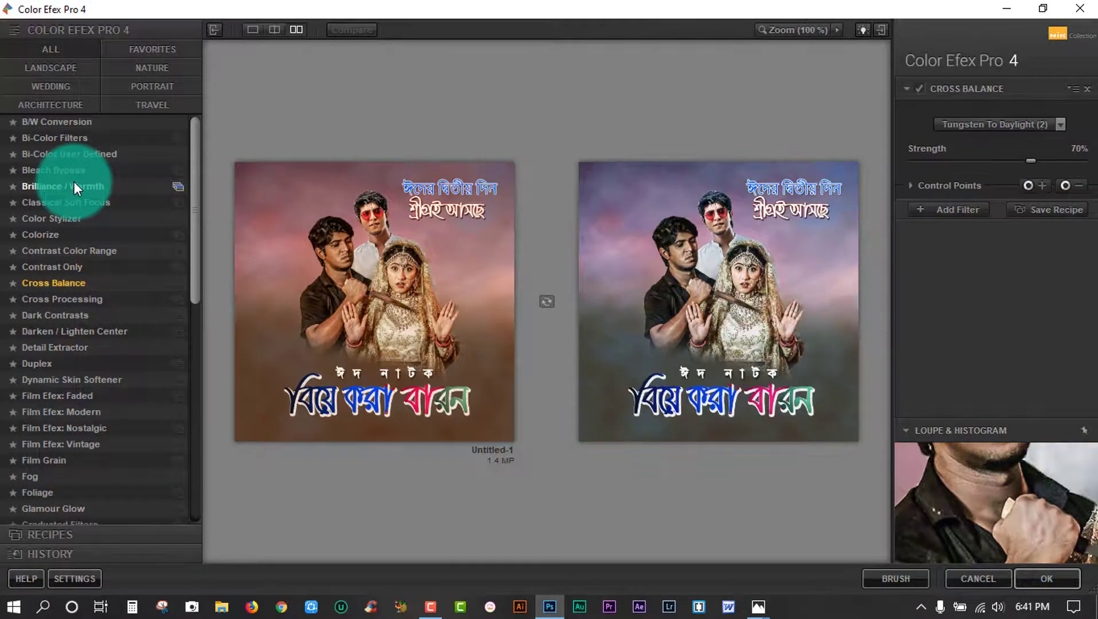
key(Down)
key(Down)
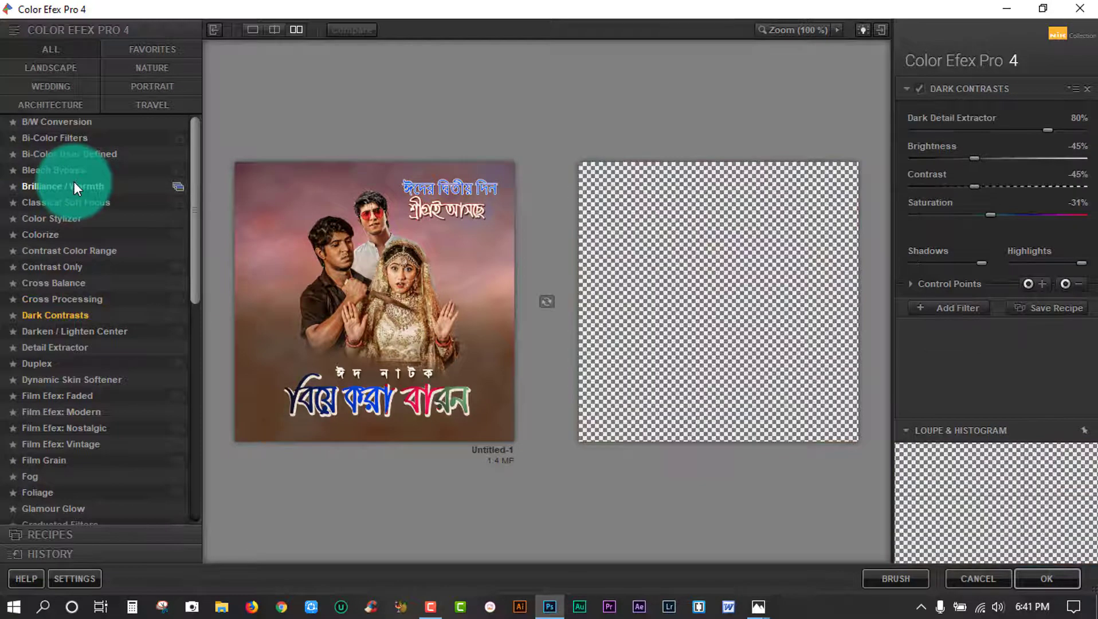
key(Up)
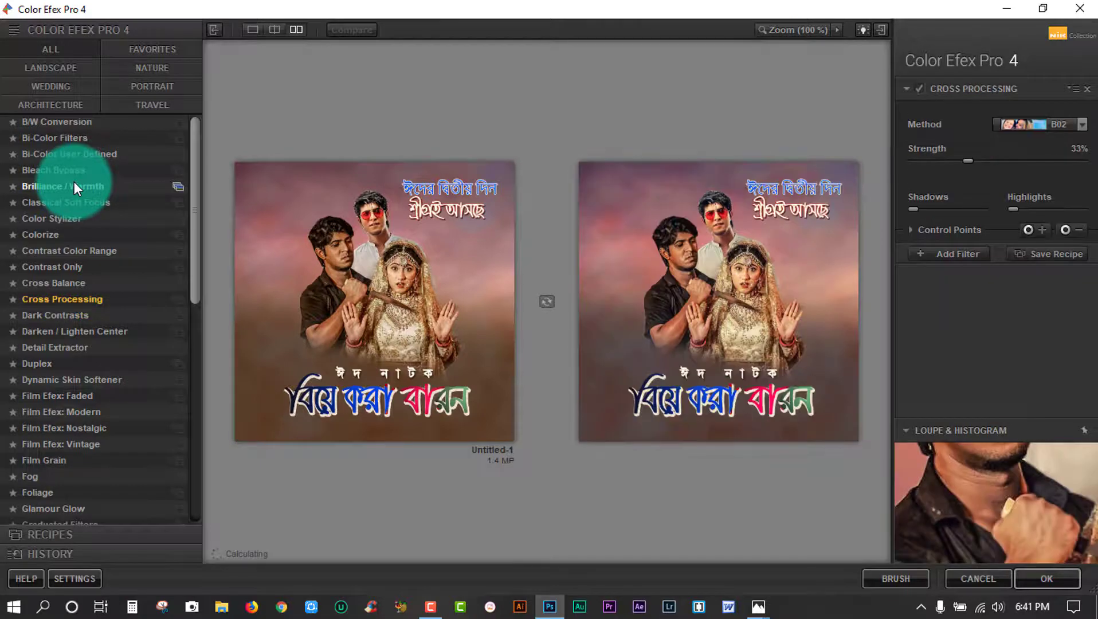
key(Down)
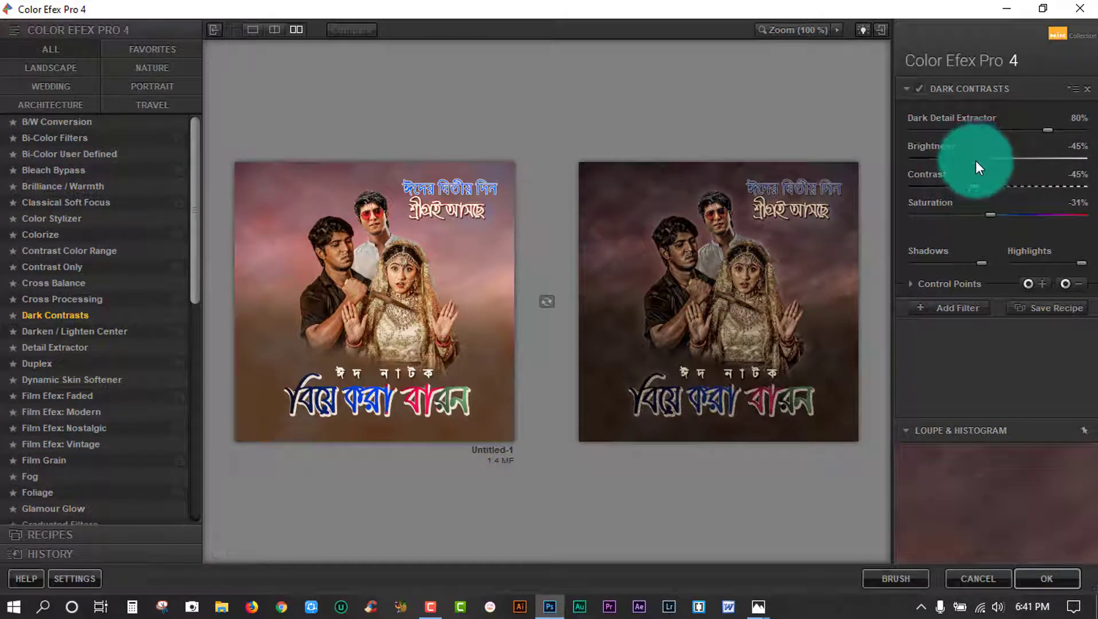
Raise Dark Contrasts brightness, lower its saturation, then preview Film Efex: Faded instead.
mouse_move(964, 161)
mouse_down()
mouse_move(1081, 155)
mouse_move(1007, 158)
mouse_move(1038, 128)
mouse_move(915, 152)
mouse_move(843, 150)
mouse_move(896, 165)
mouse_up()
mouse_move(988, 212)
mouse_down()
mouse_move(935, 217)
mouse_move(1046, 220)
mouse_move(1000, 221)
mouse_move(973, 184)
mouse_move(1020, 184)
mouse_move(890, 183)
mouse_move(913, 290)
mouse_move(311, 362)
mouse_move(88, 410)
mouse_up()
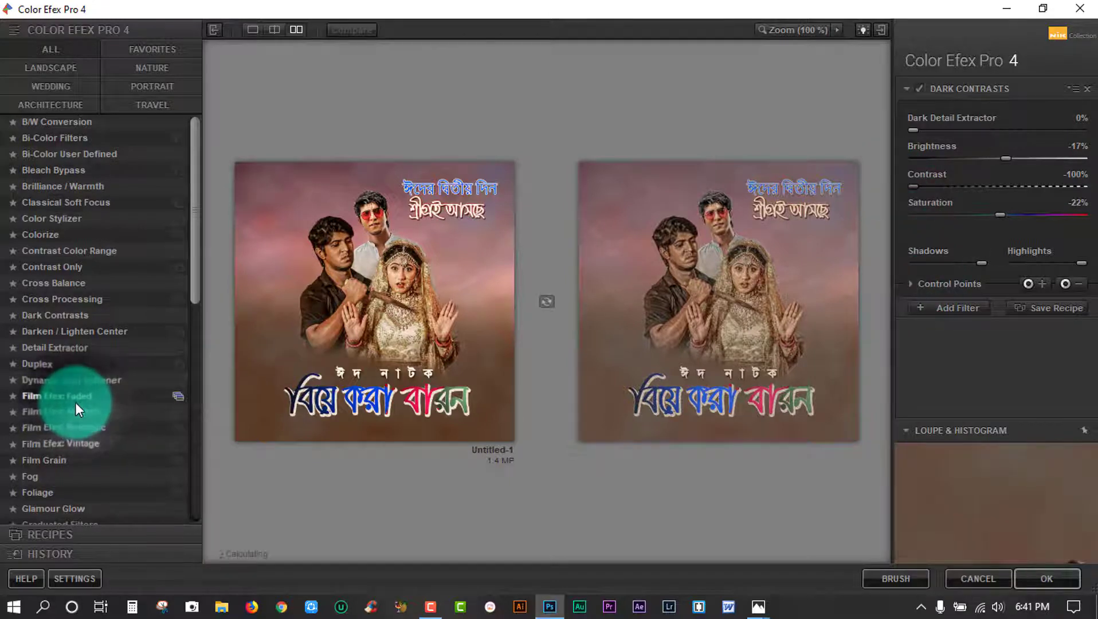
click(75, 402)
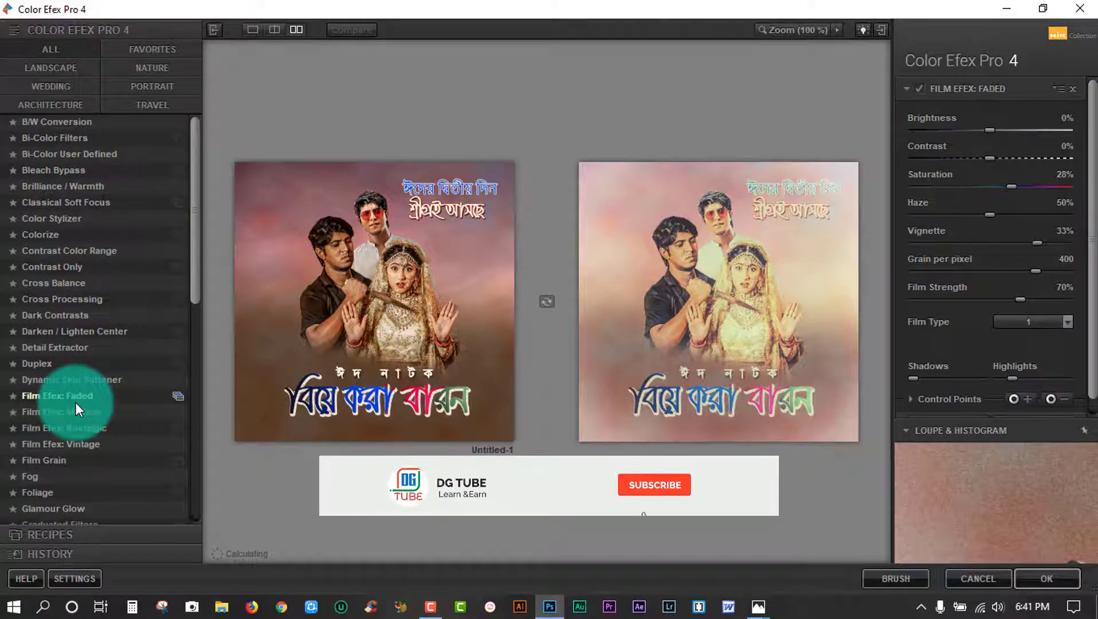
Preview Film Efex Modern through Fog, then apply Foliage with Method 1 as a Foliage (CEP 4) layer.
click(76, 404)
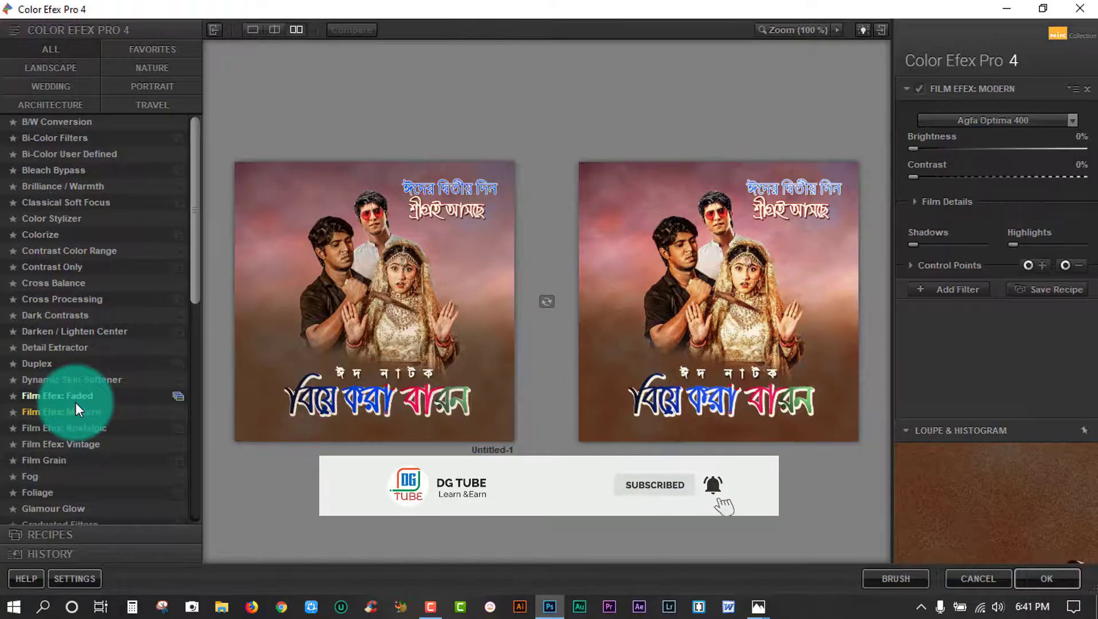
key(Down)
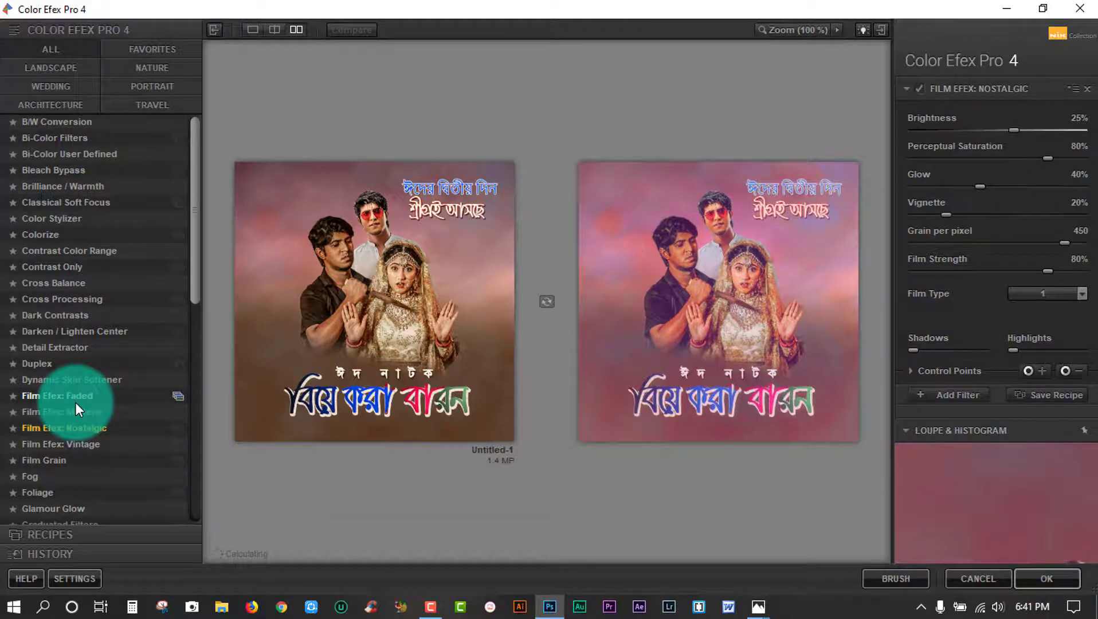
key(Down)
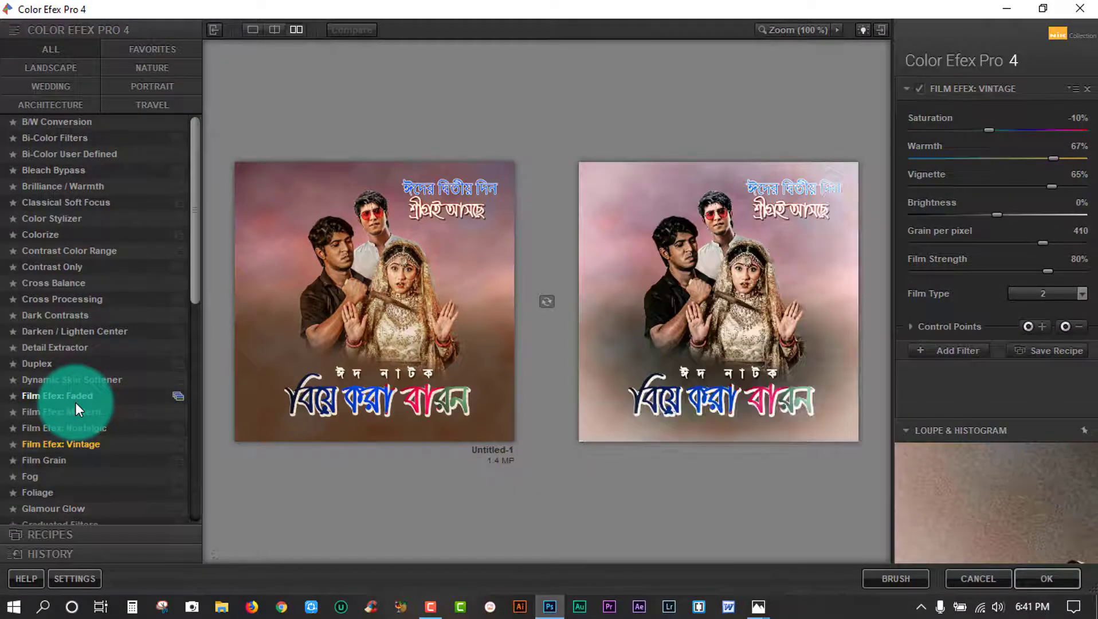
key(Down)
key(Down)
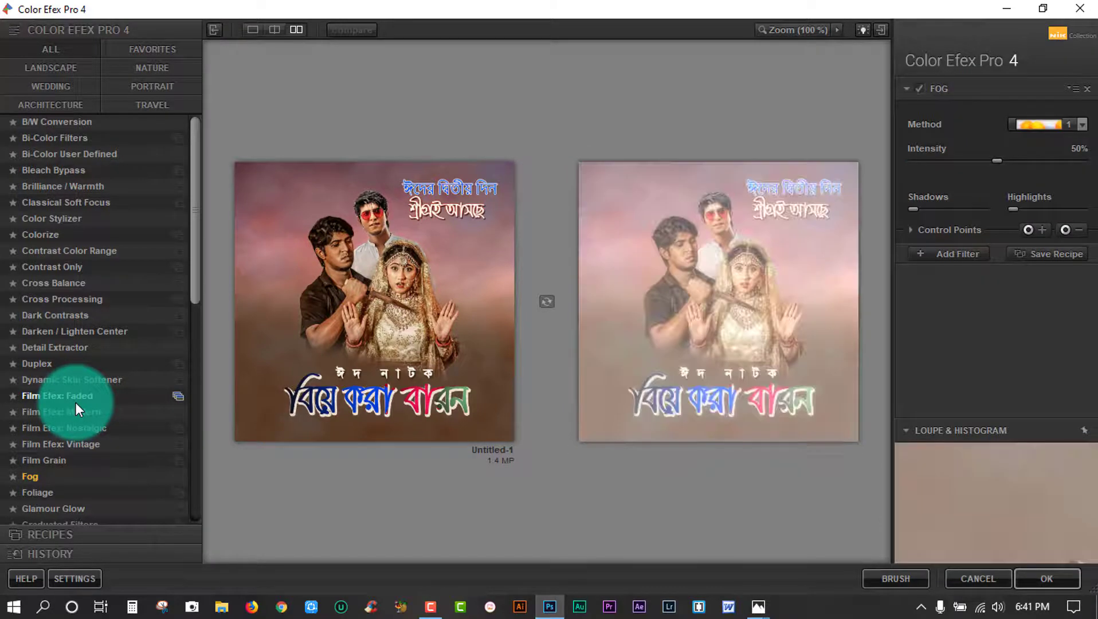
key(Down)
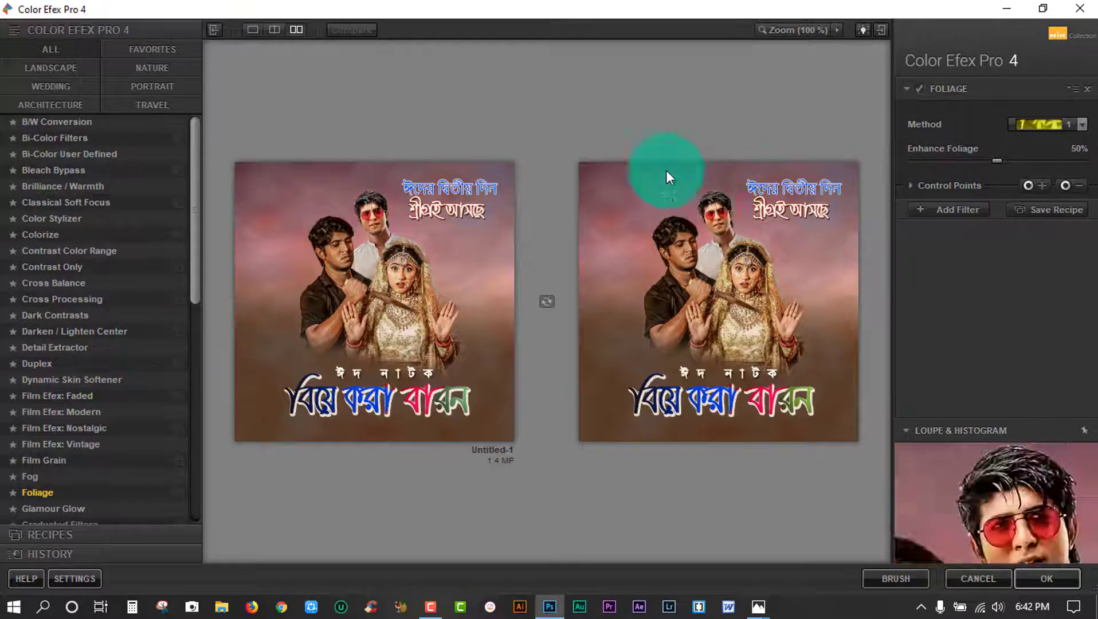
click(1046, 134)
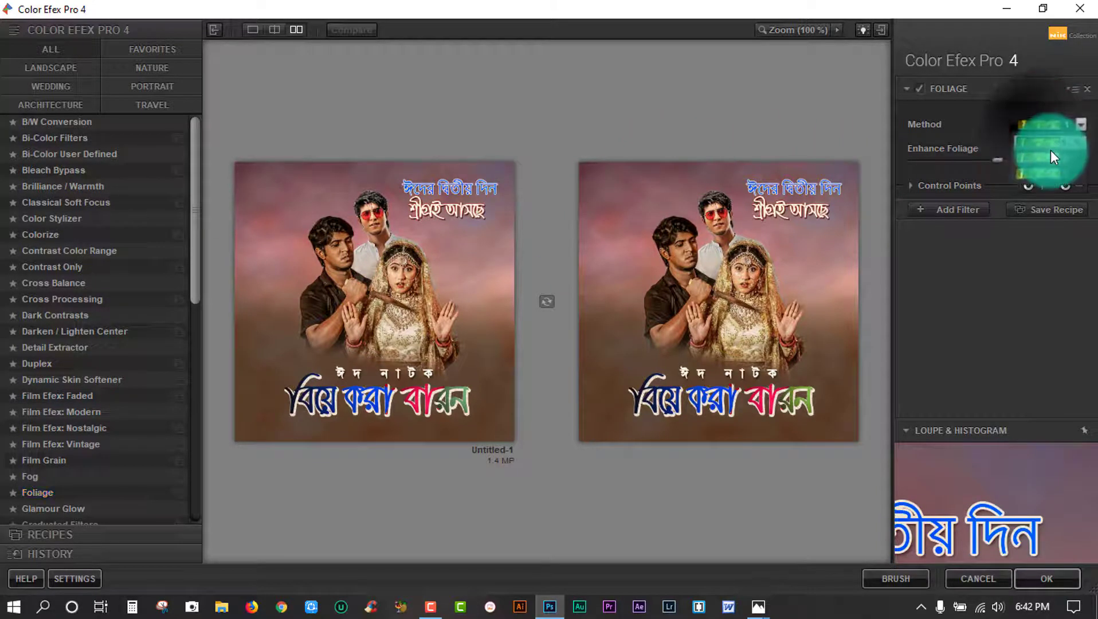
click(1045, 138)
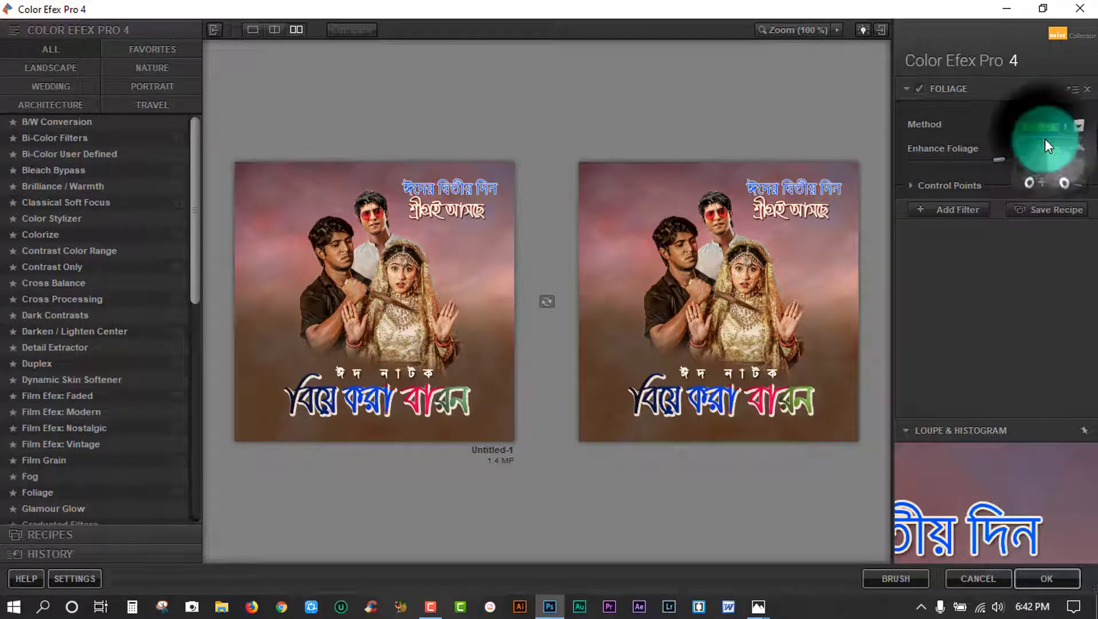
click(1047, 578)
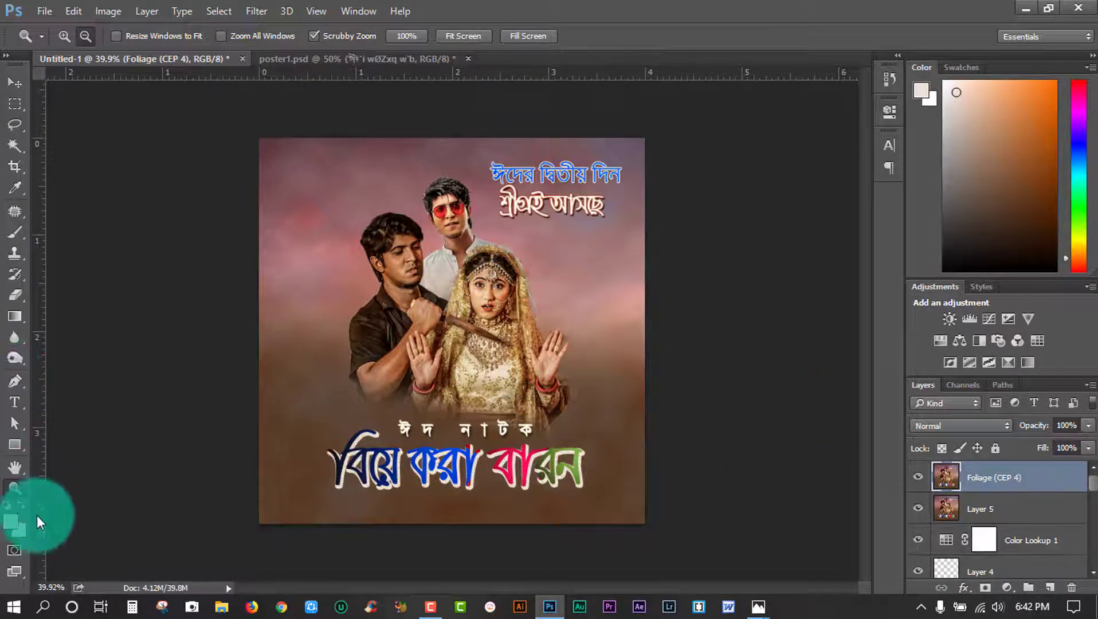
Pick a bright orange foreground and brush a soft glow on a new Layer 6.
click(10, 521)
click(742, 231)
drag(741, 231, 854, 181)
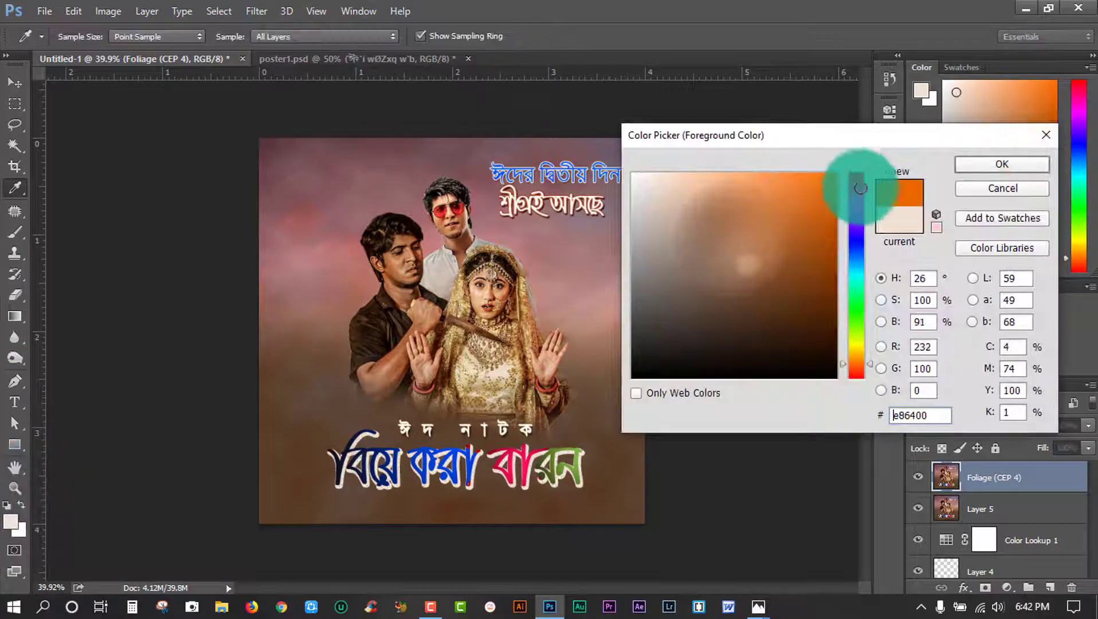
click(981, 165)
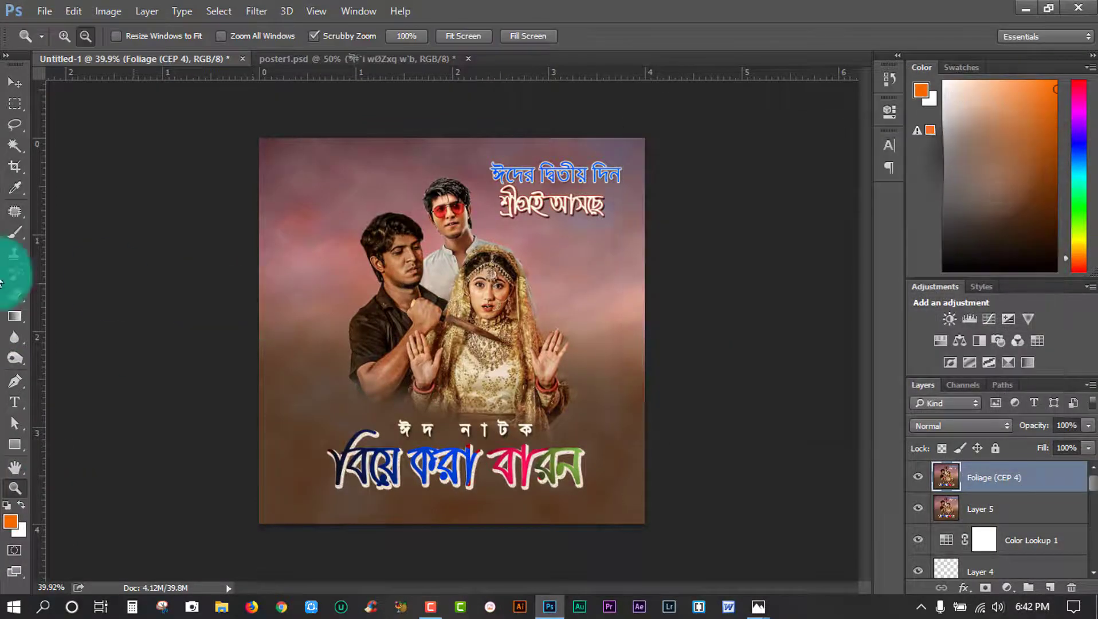
click(15, 232)
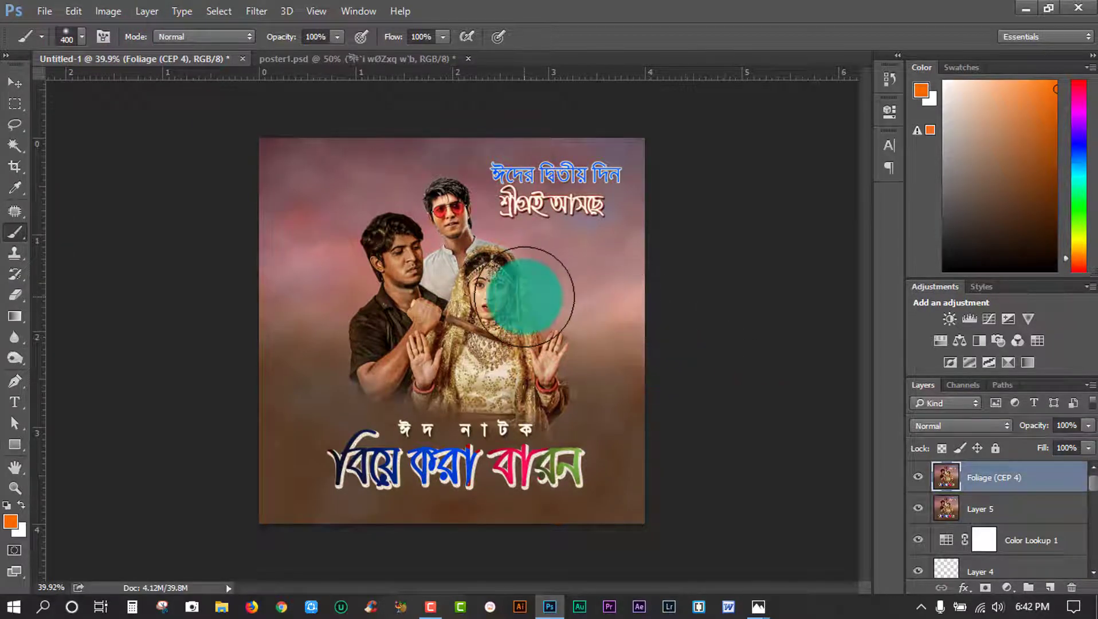
click(1050, 587)
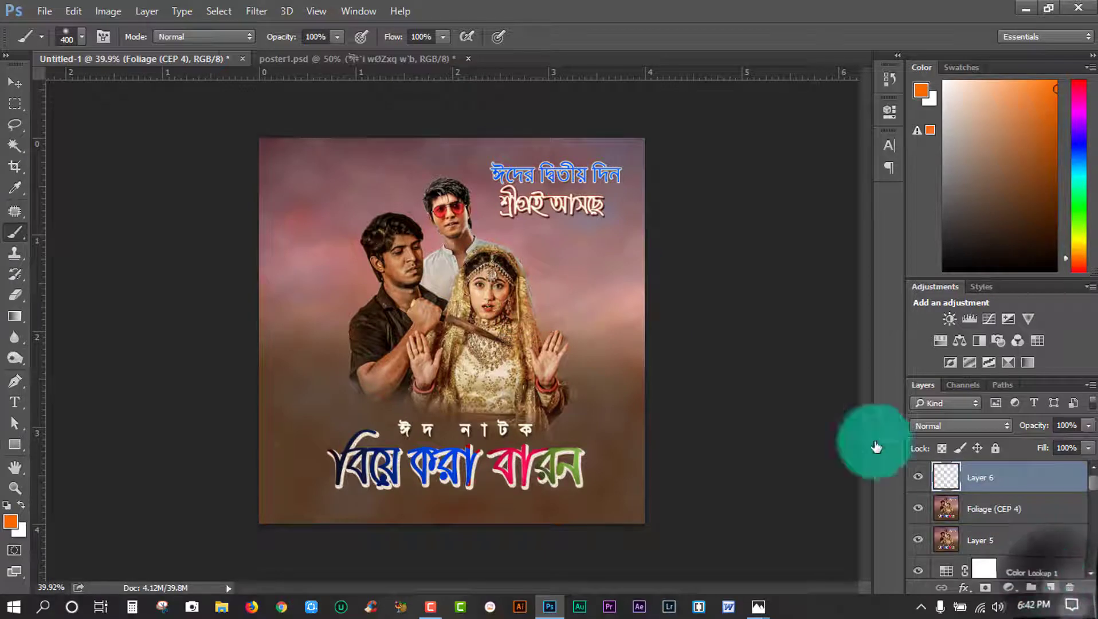
click(553, 232)
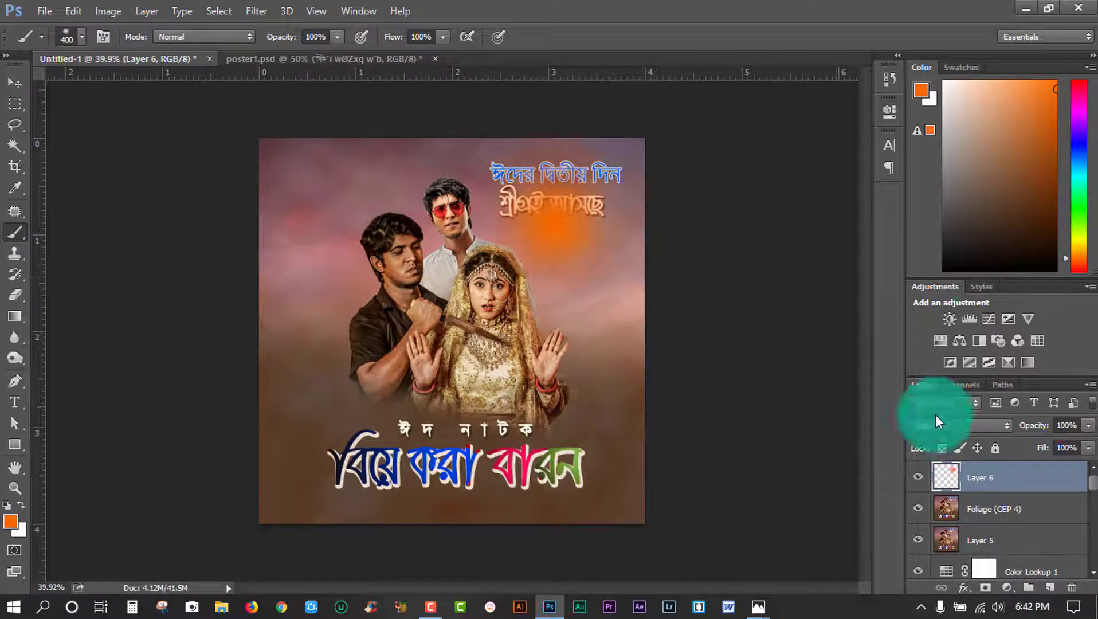
Set the glow layer's blend mode to Linear Light.
click(962, 425)
click(956, 427)
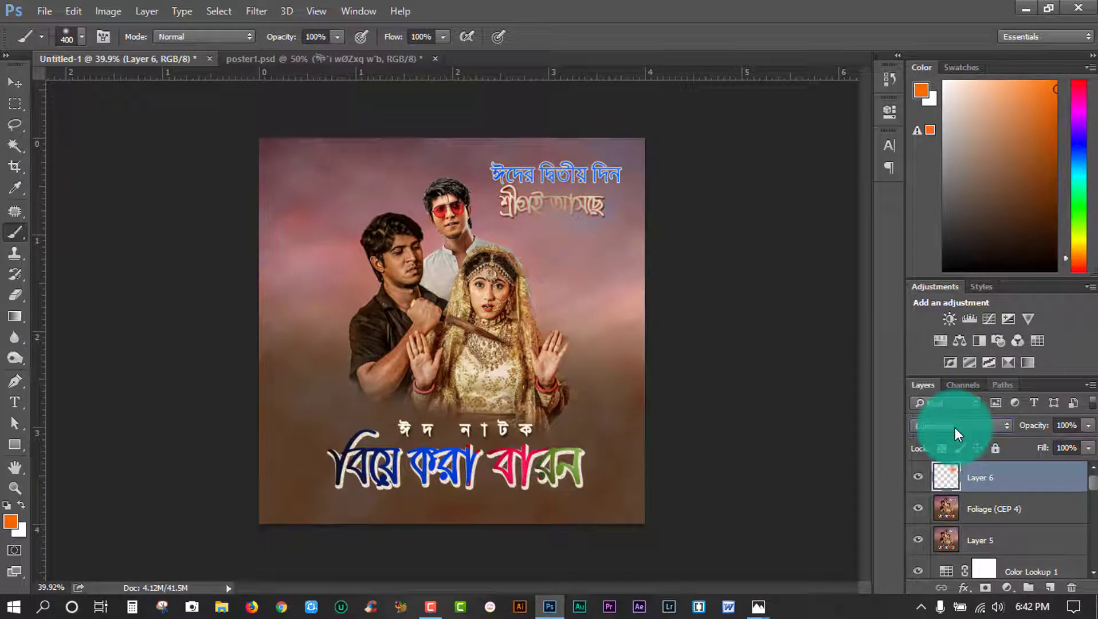
scroll(955, 426, up, 5)
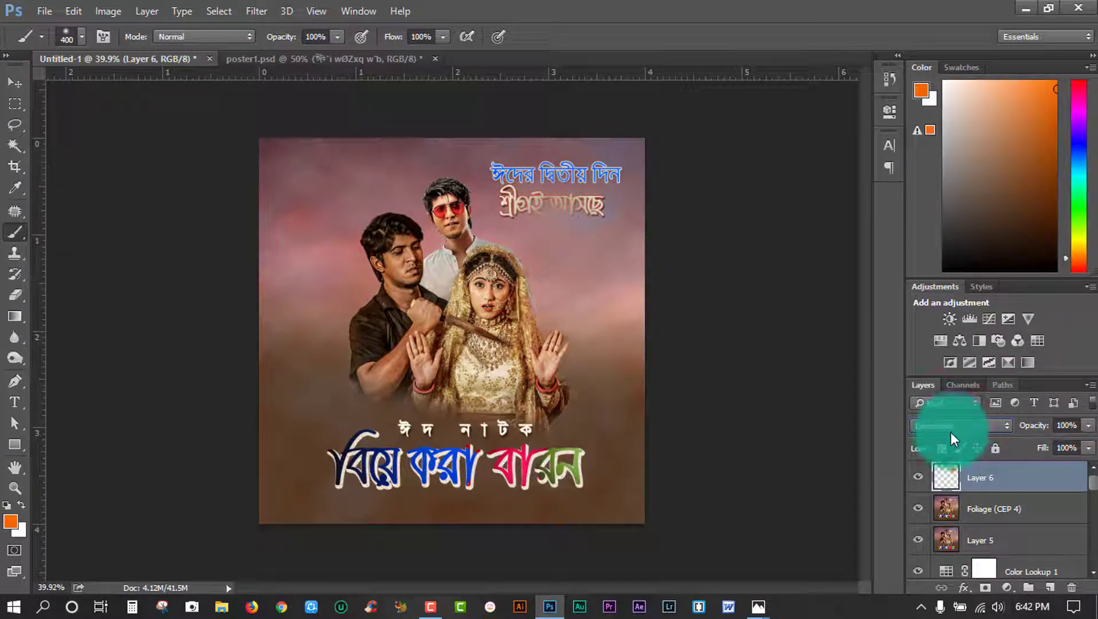
scroll(955, 431, down, 3)
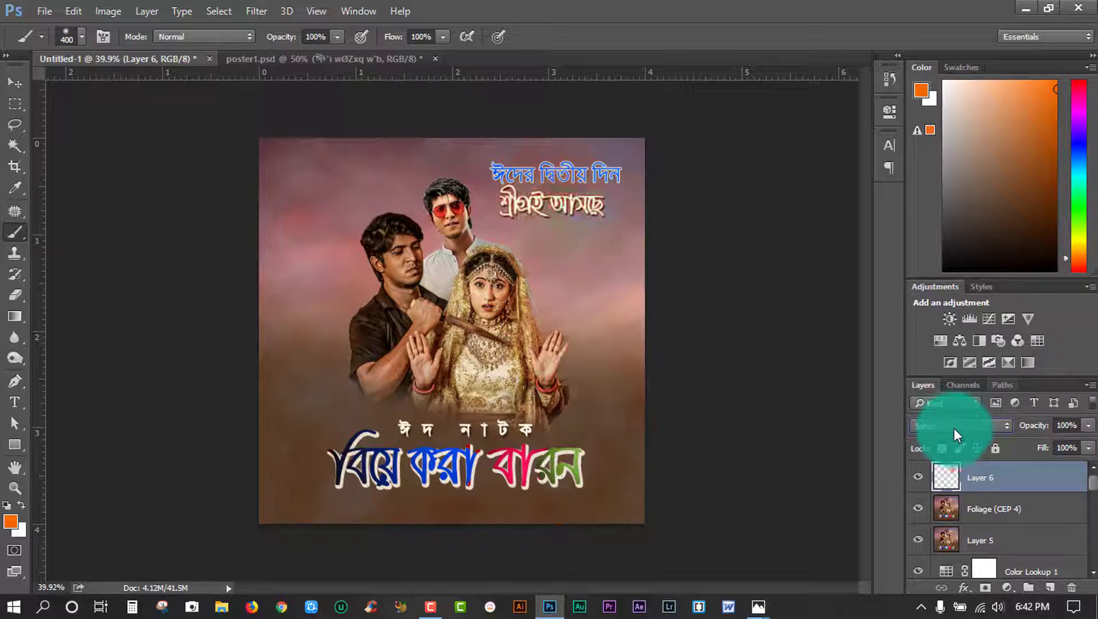
scroll(954, 427, down, 2)
scroll(954, 427, up, 2)
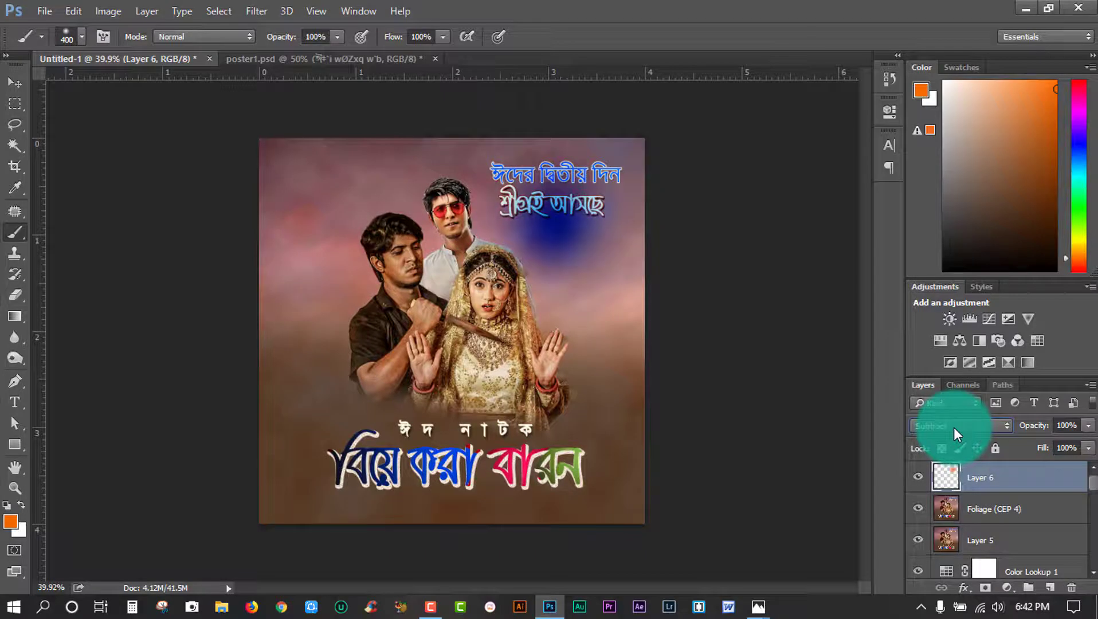
scroll(954, 426, up, 2)
scroll(953, 427, up, 2)
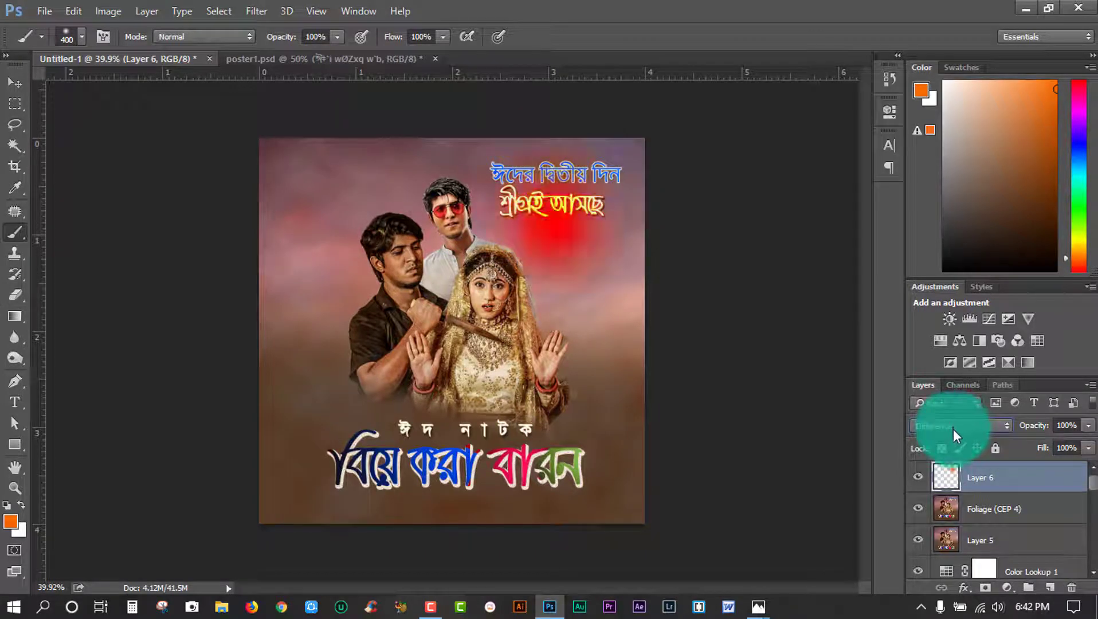
scroll(953, 429, up, 1)
scroll(959, 425, up, 1)
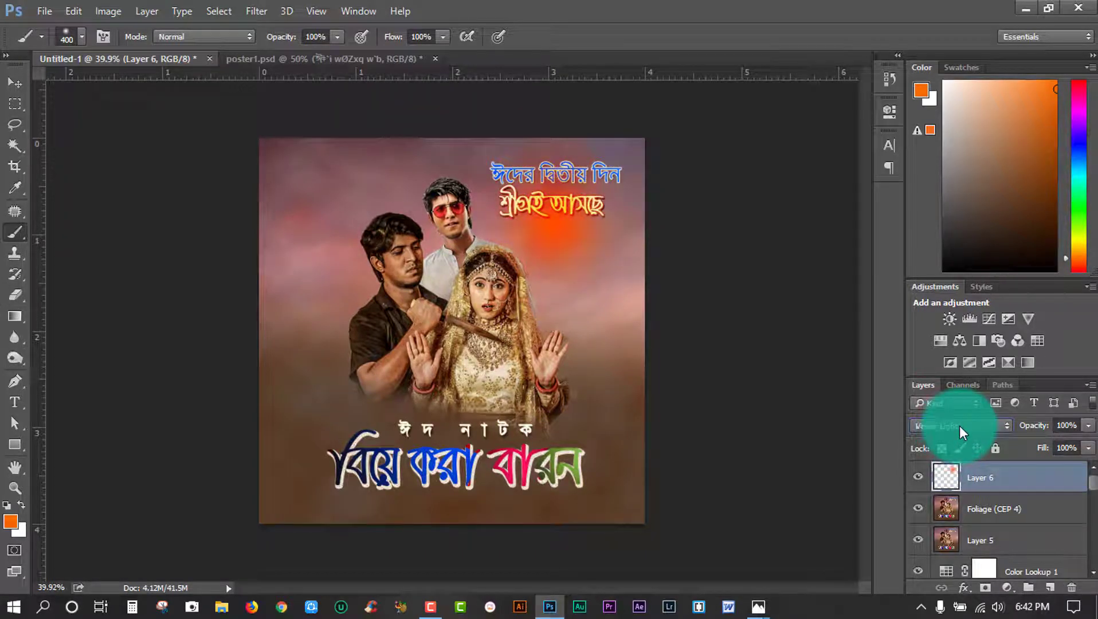
scroll(959, 425, down, 1)
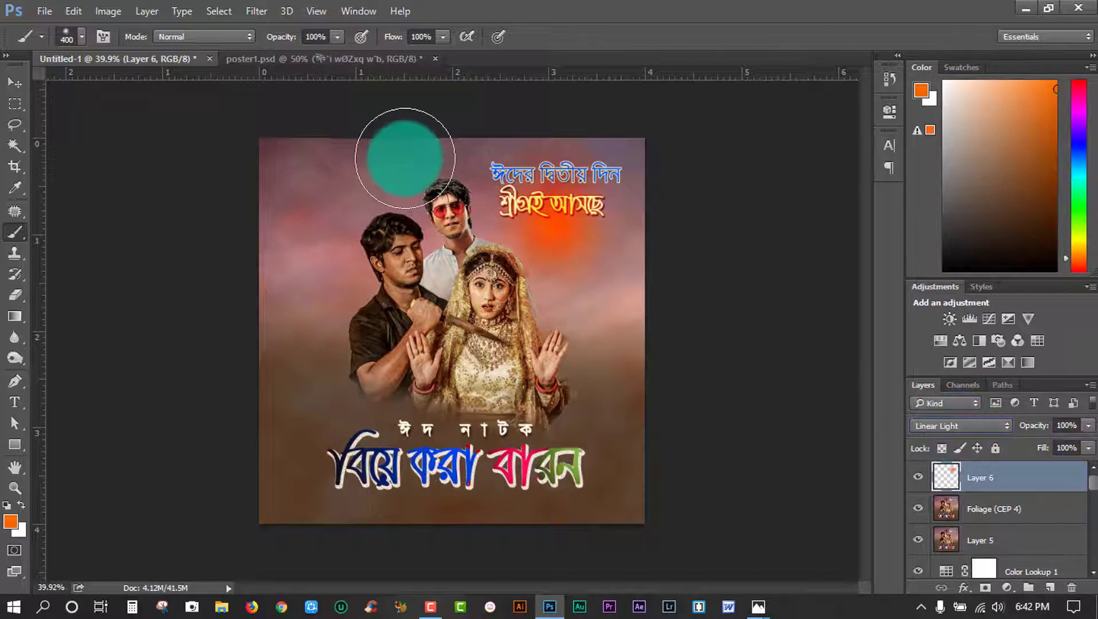
Move the orange glow behind the top-right title and lower its opacity to 74%.
click(15, 83)
drag(574, 226, 574, 207)
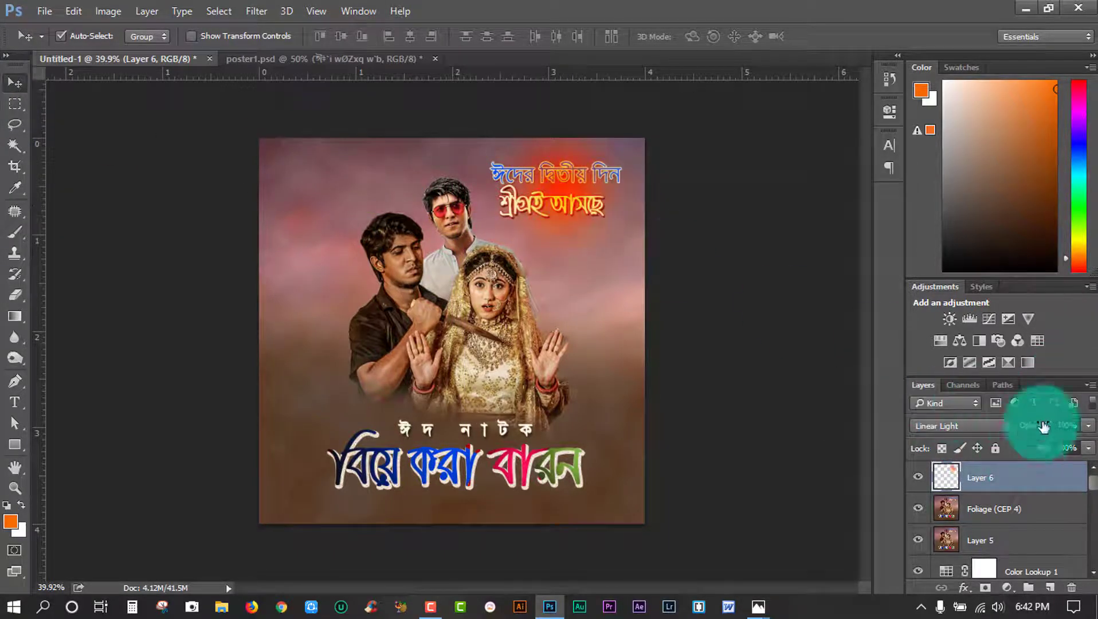
click(1026, 424)
mouse_move(1026, 424)
mouse_down()
mouse_move(1009, 424)
mouse_move(1021, 413)
mouse_up()
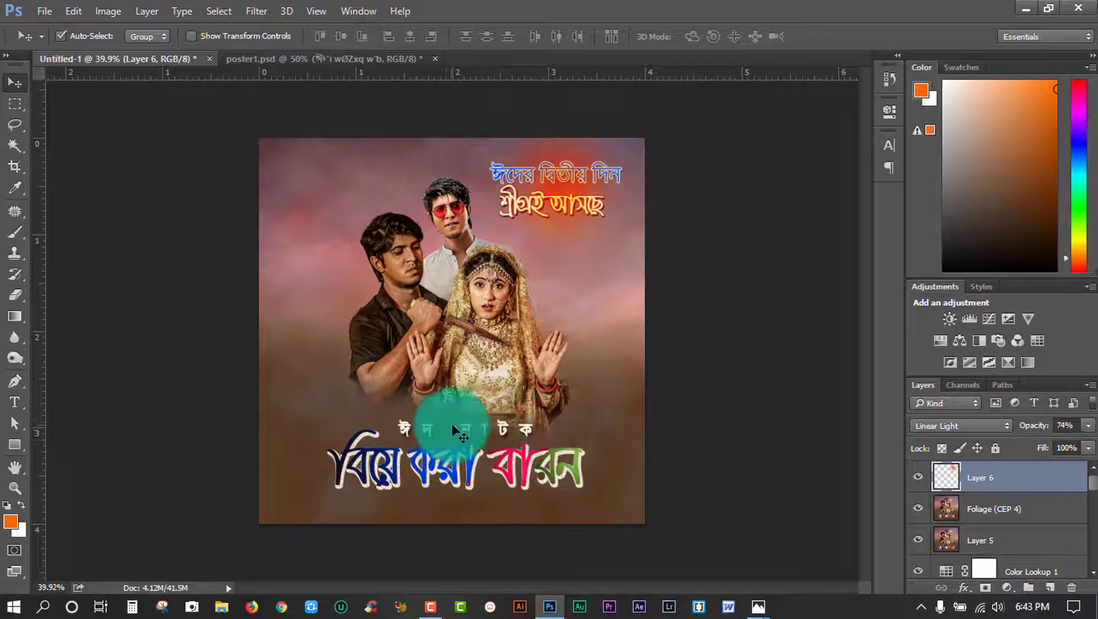
Add a Color Lookup adjustment layer on top of the poster and load a 3DLUT file.
click(13, 68)
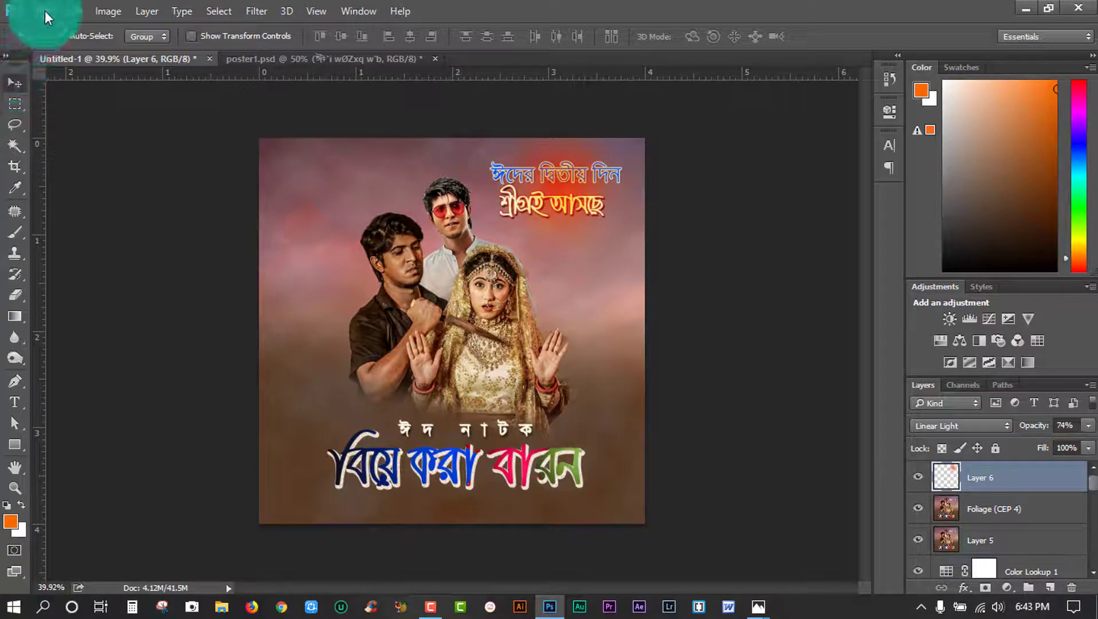
click(267, 6)
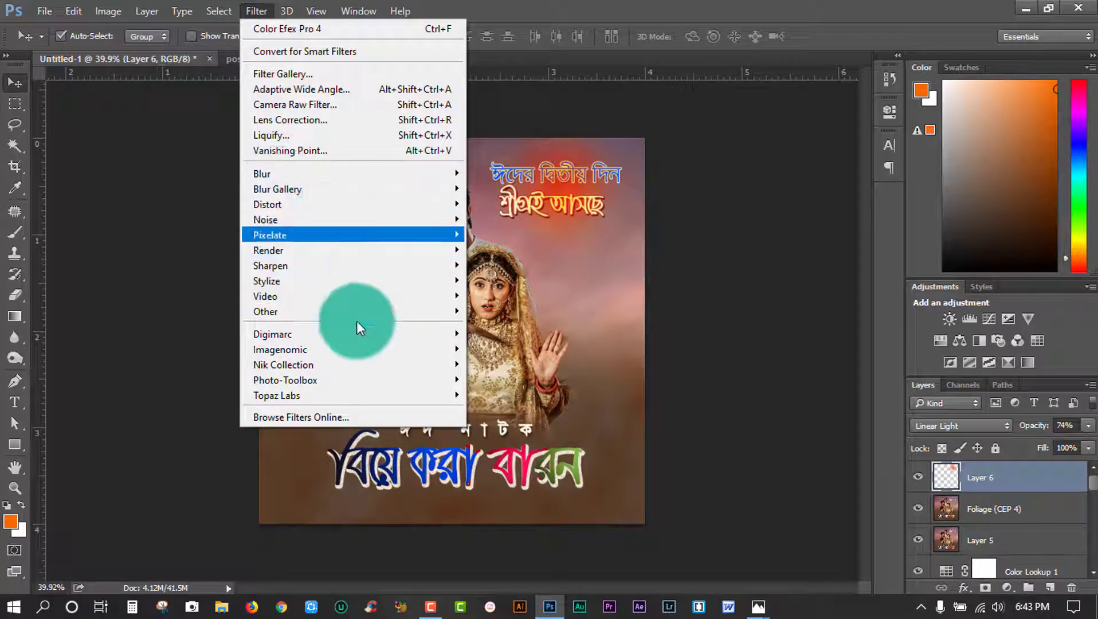
click(739, 2)
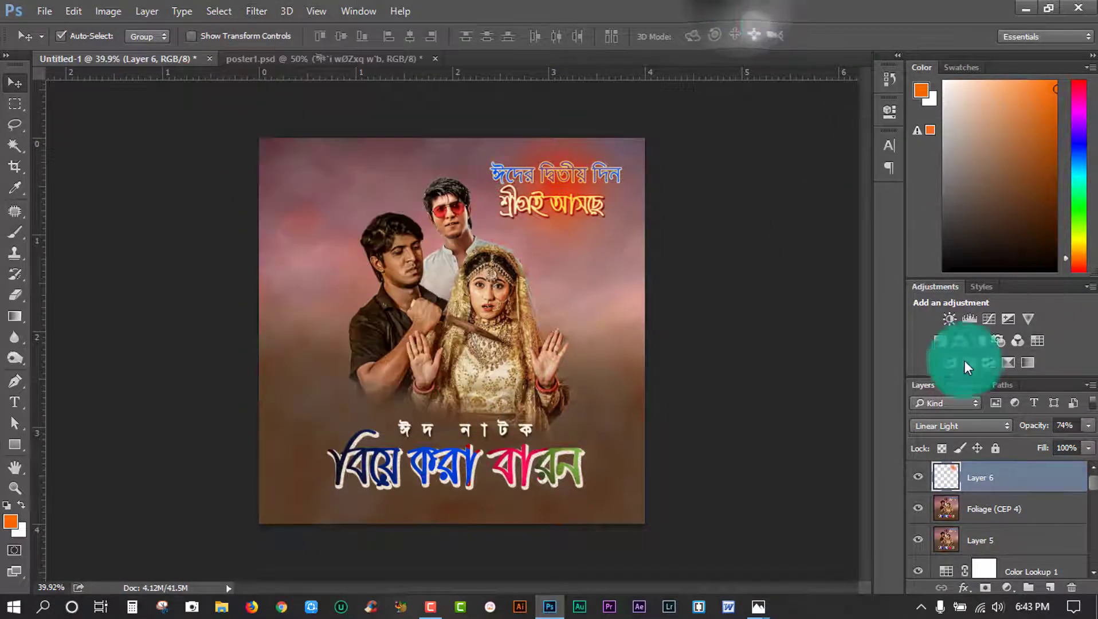
click(1007, 587)
click(1020, 495)
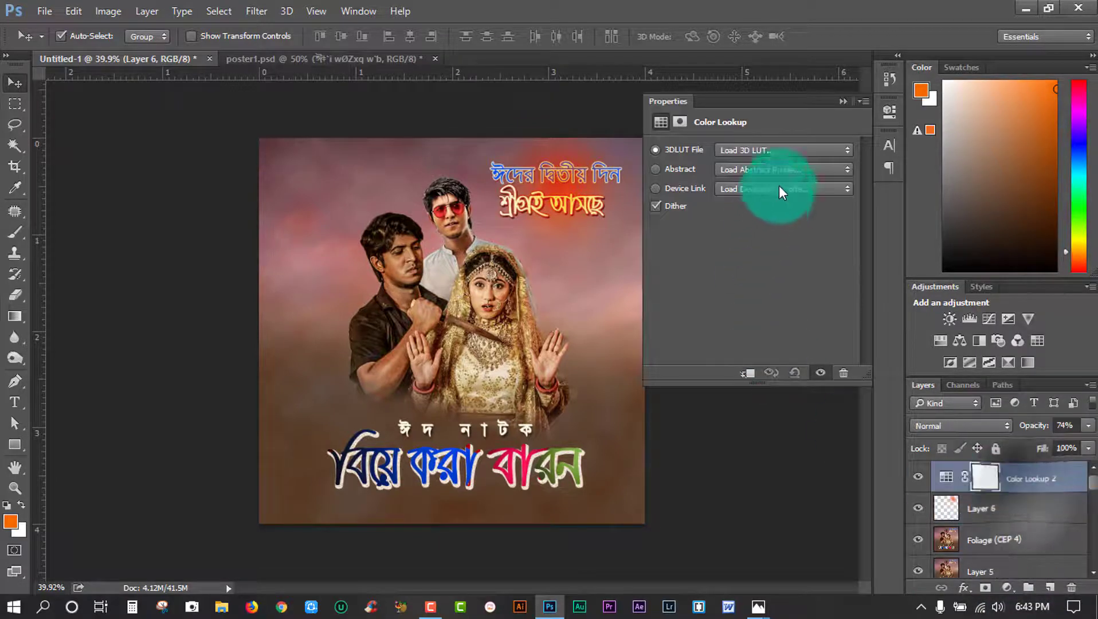
click(783, 150)
click(791, 347)
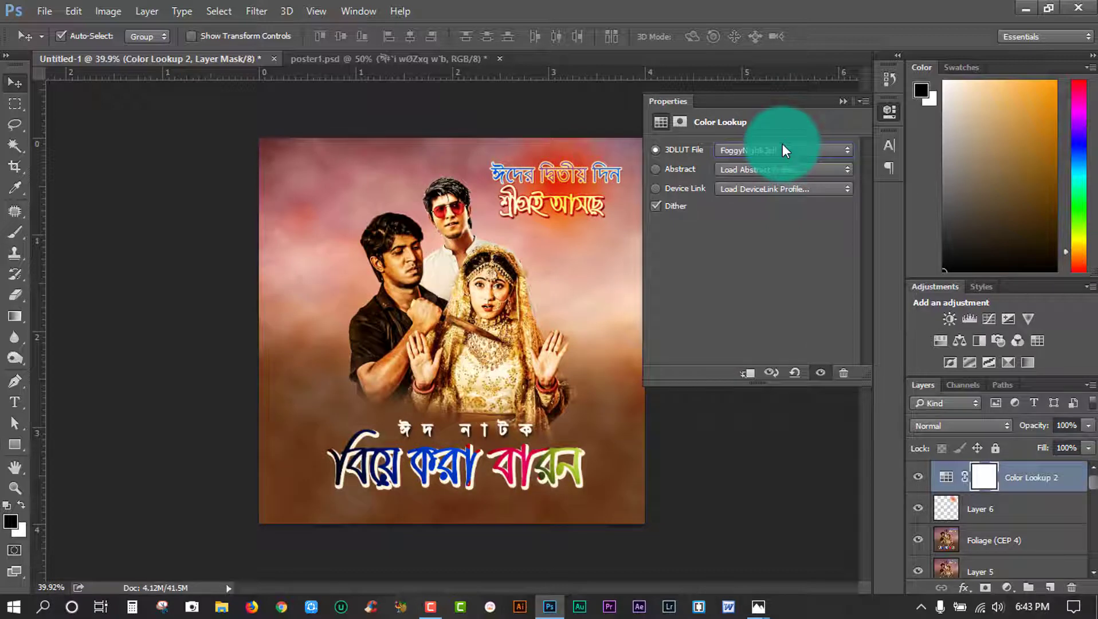
Try several lookup tables, settle on 2Strip.look, and lower the layer opacity to 25%.
key(Up)
key(Up)
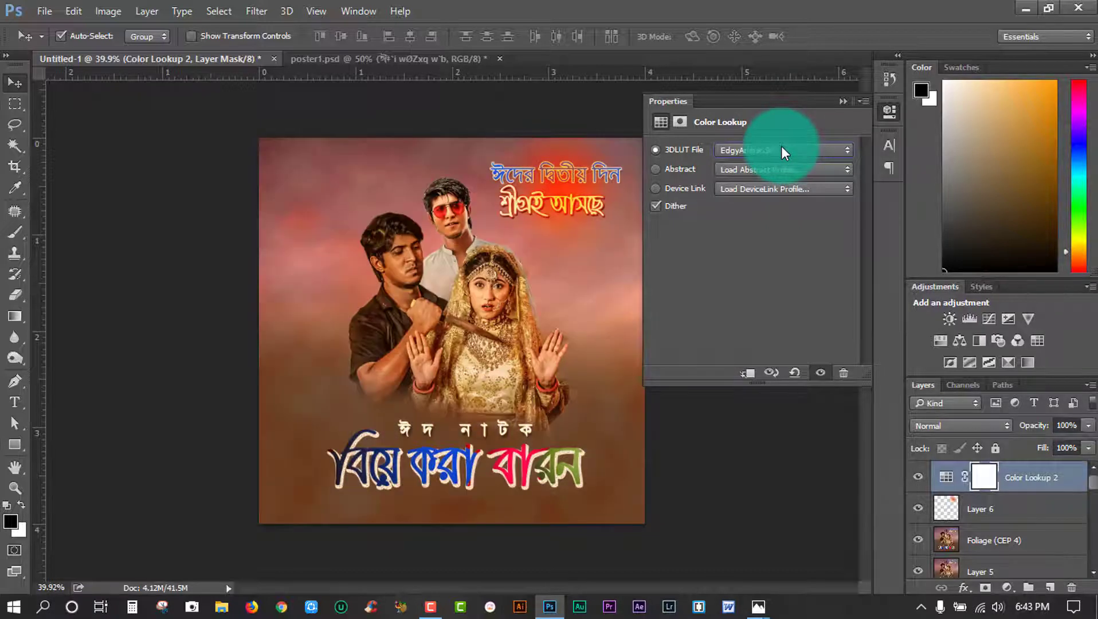
key(Up)
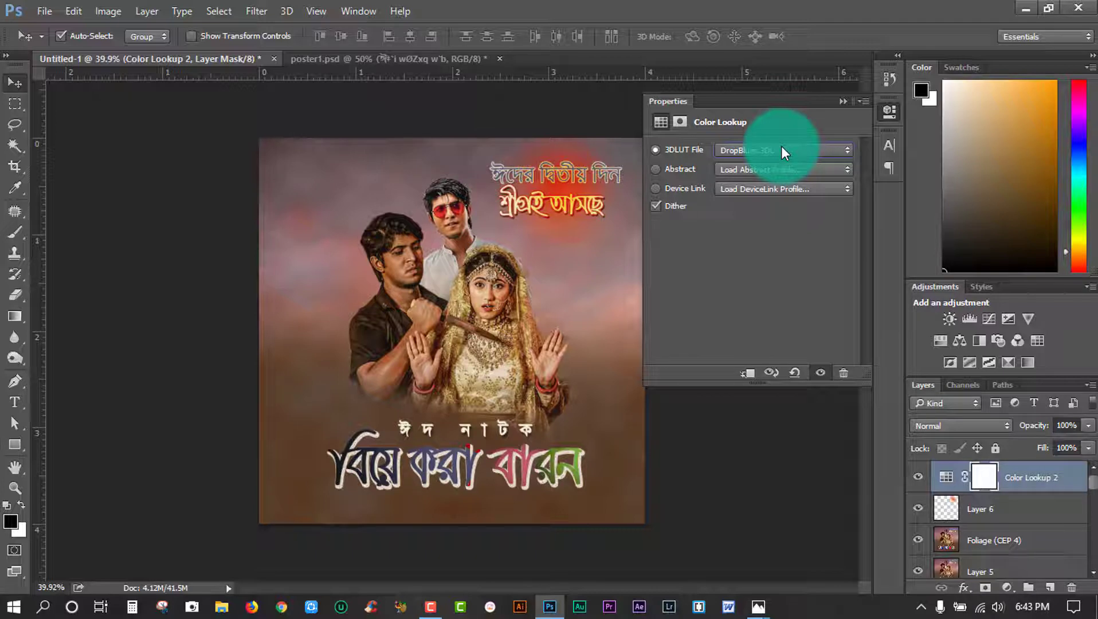
key(Up)
key(Up)
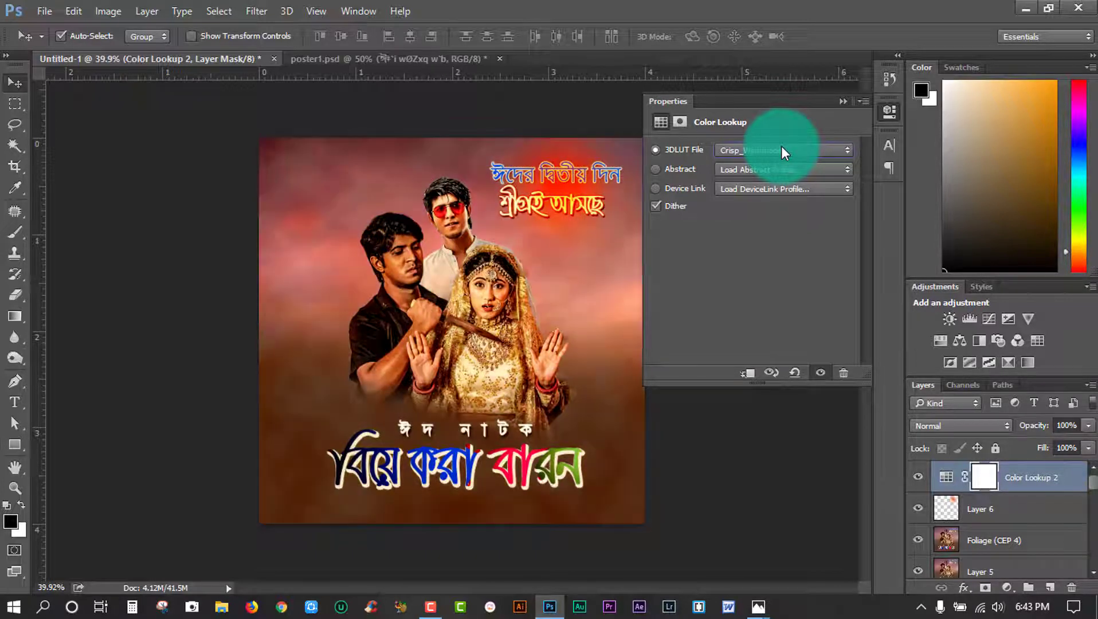
key(Down)
key(Down)
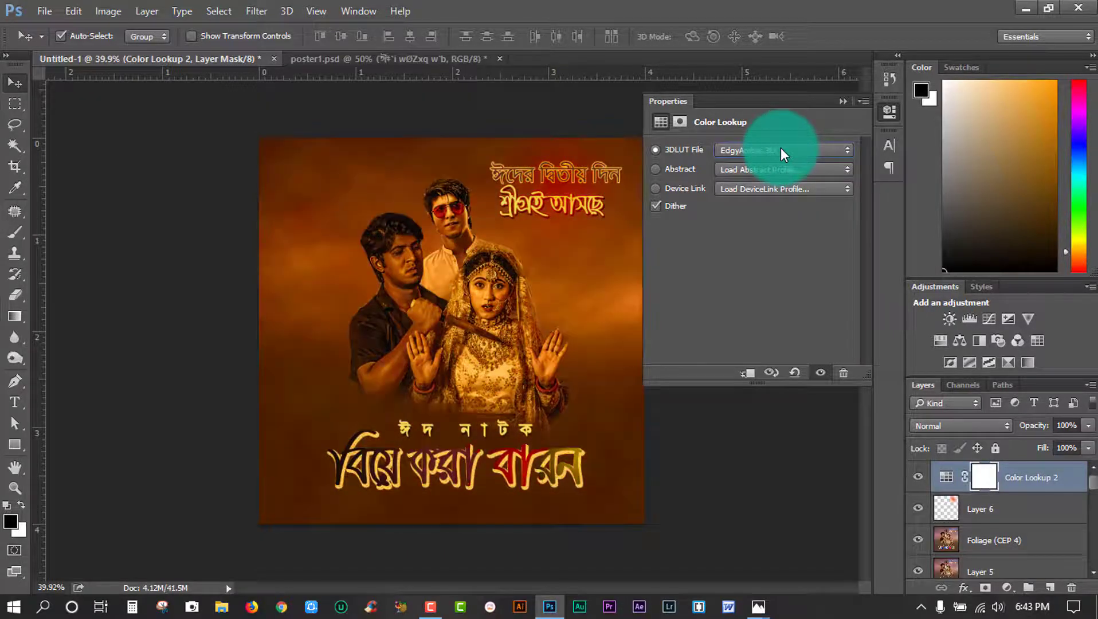
key(Up)
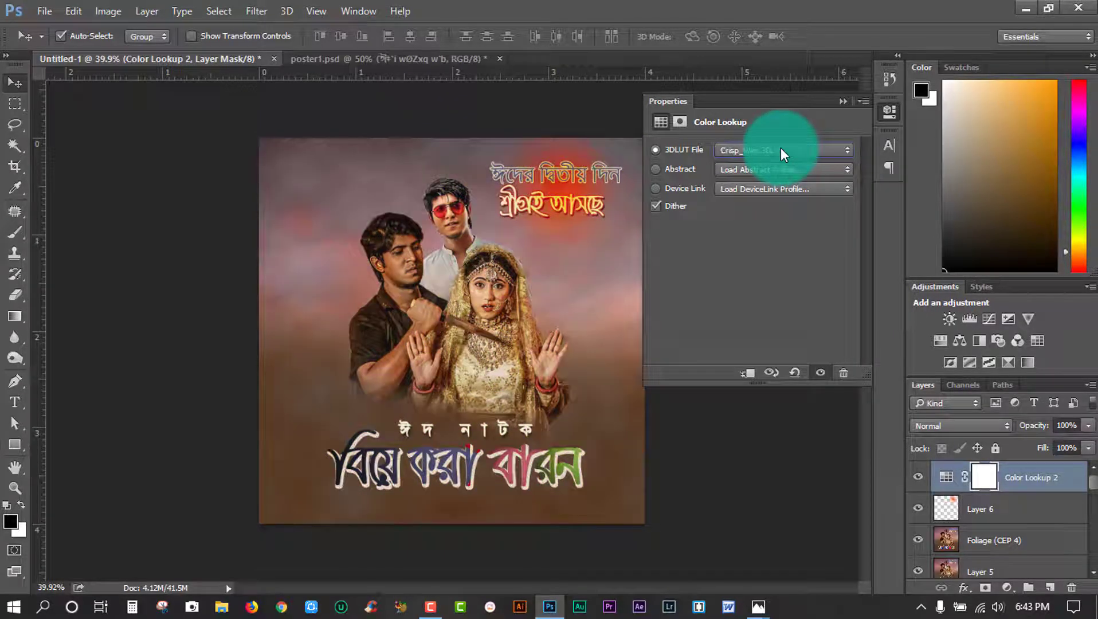
key(Up)
key(Up)
key(Up)
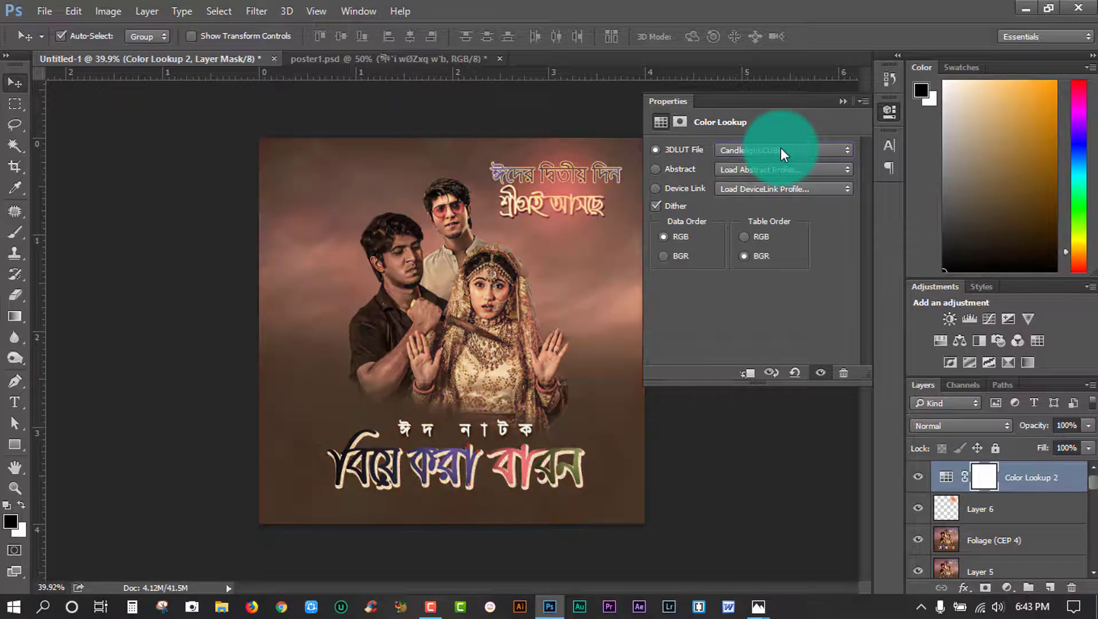
key(Up)
key(Up)
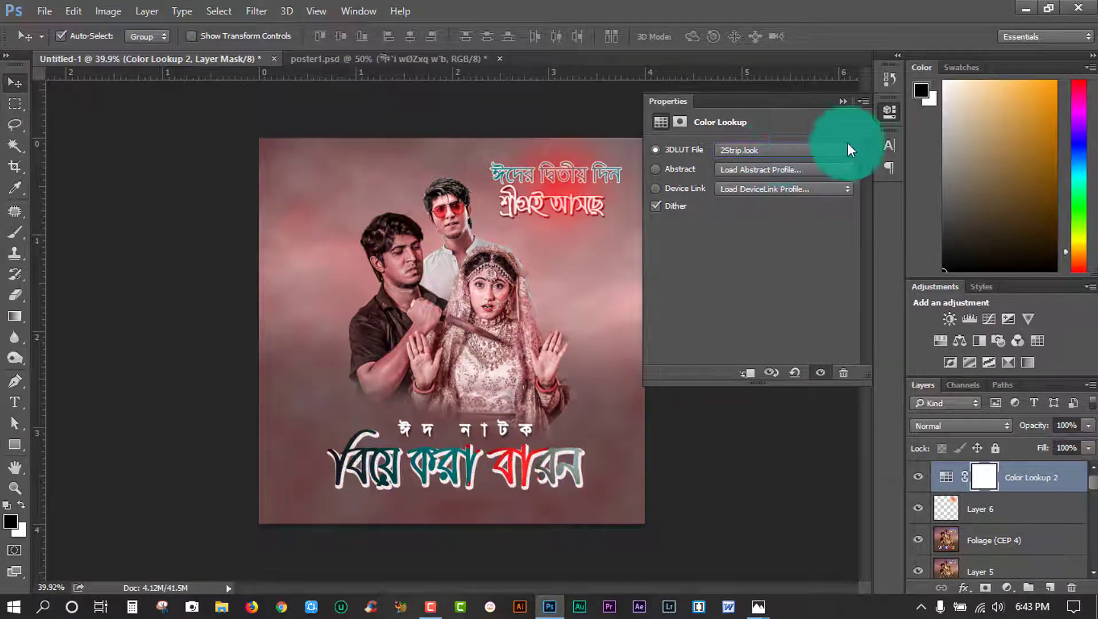
mouse_move(1035, 426)
mouse_down()
mouse_move(876, 451)
mouse_move(897, 455)
mouse_up()
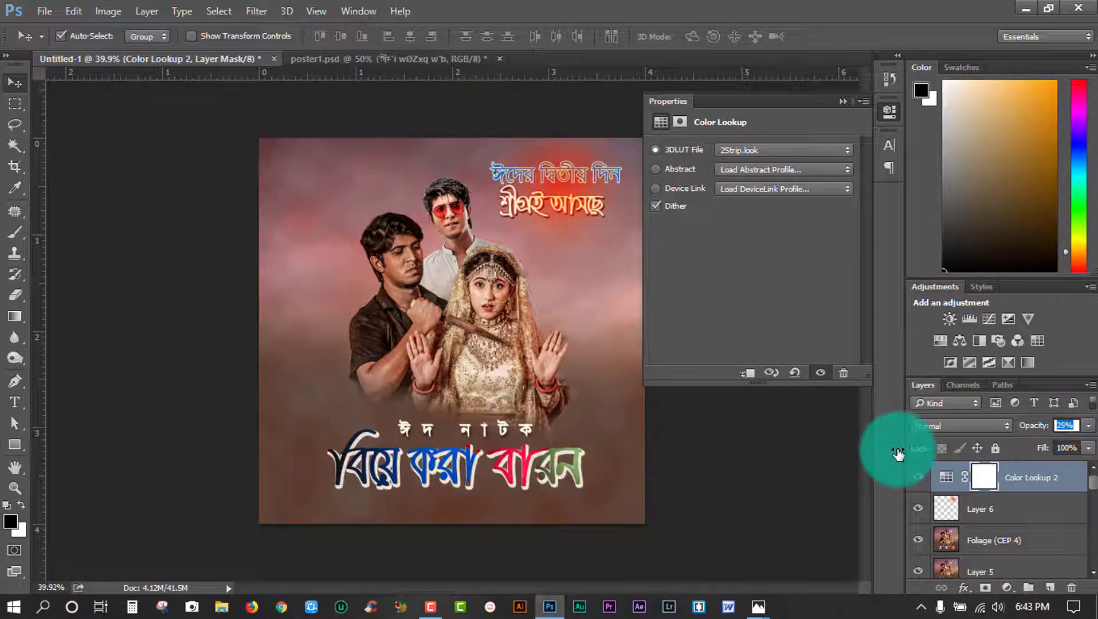
Collapse the Color Lookup properties and set up Save As to the Desktop in JPEG format.
click(840, 103)
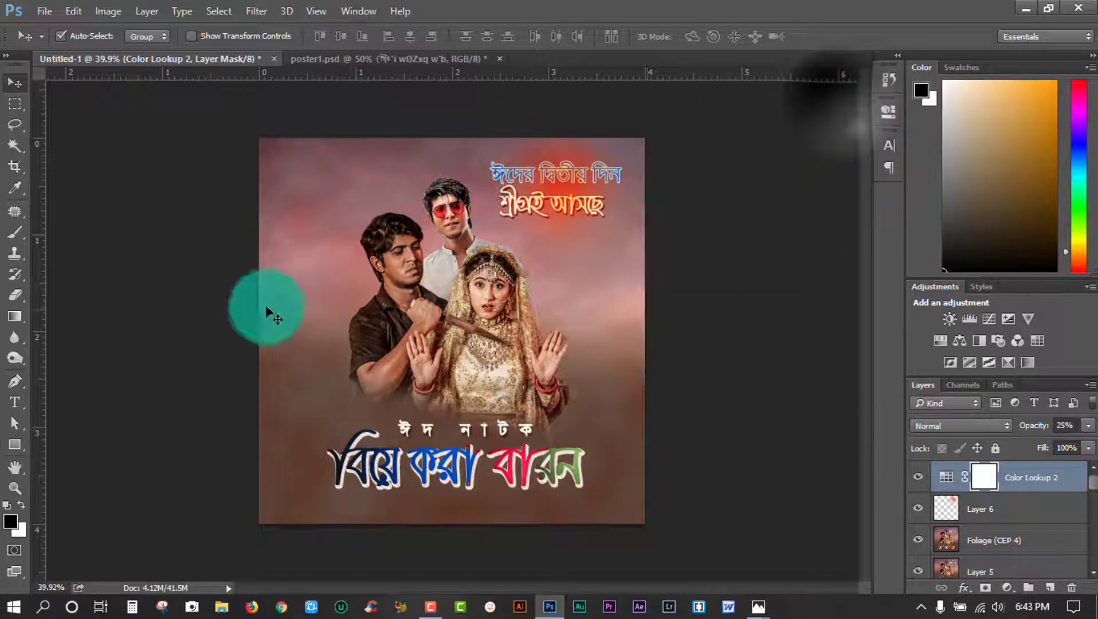
click(34, 12)
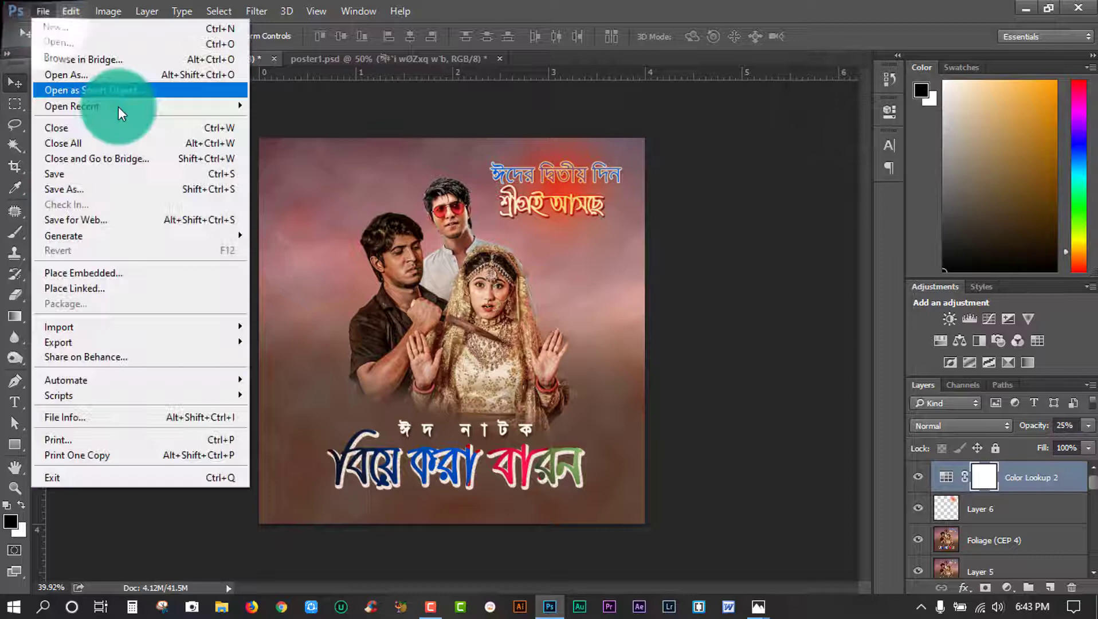
click(103, 185)
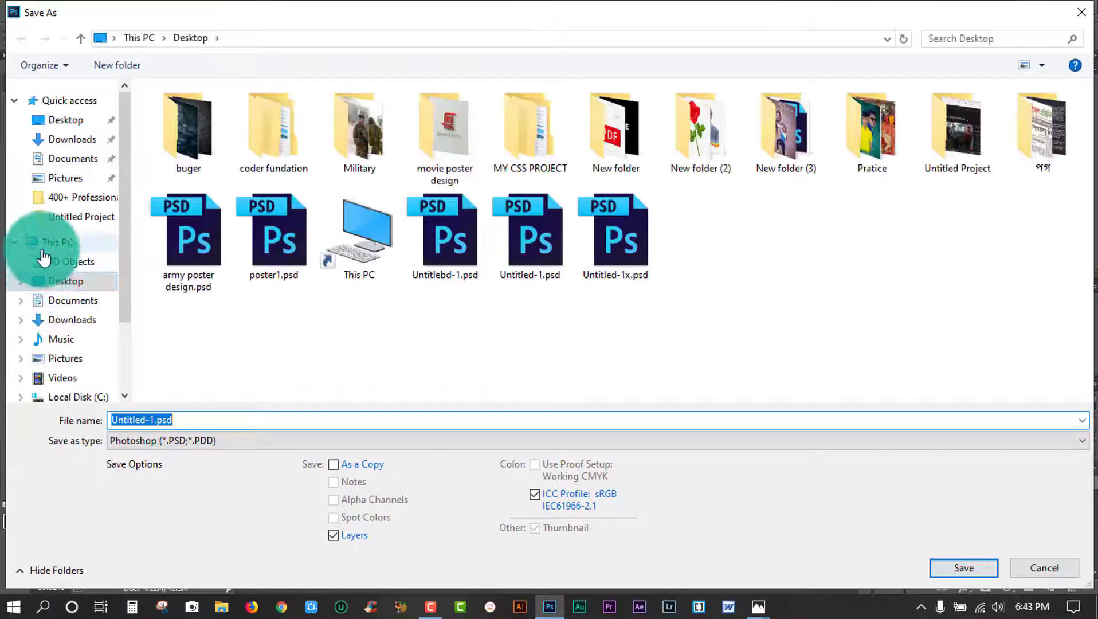
click(66, 281)
click(193, 434)
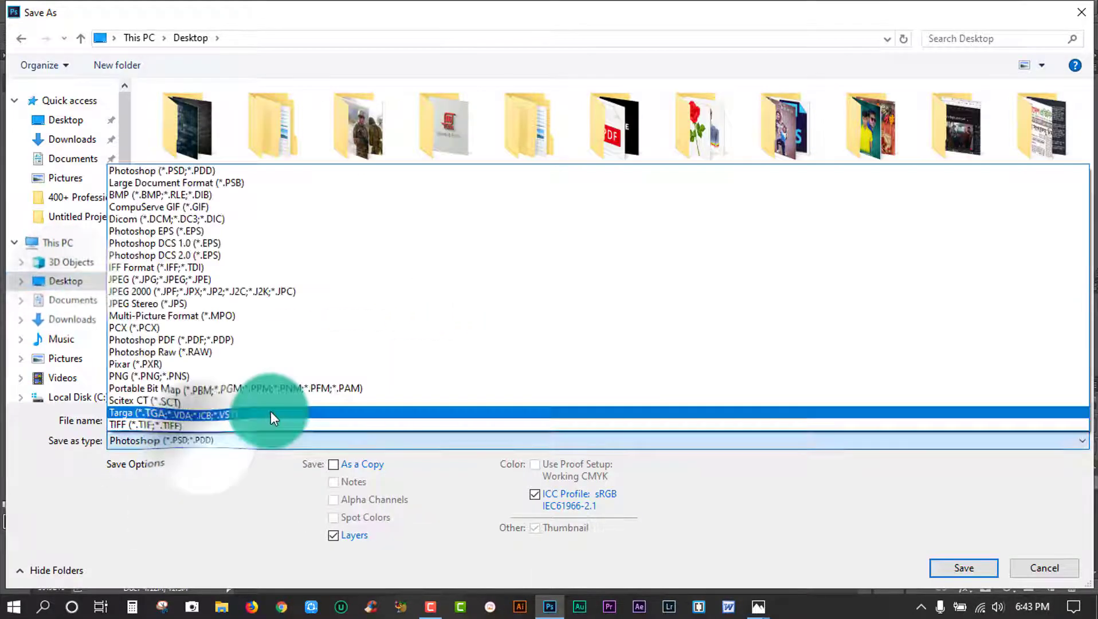
click(219, 297)
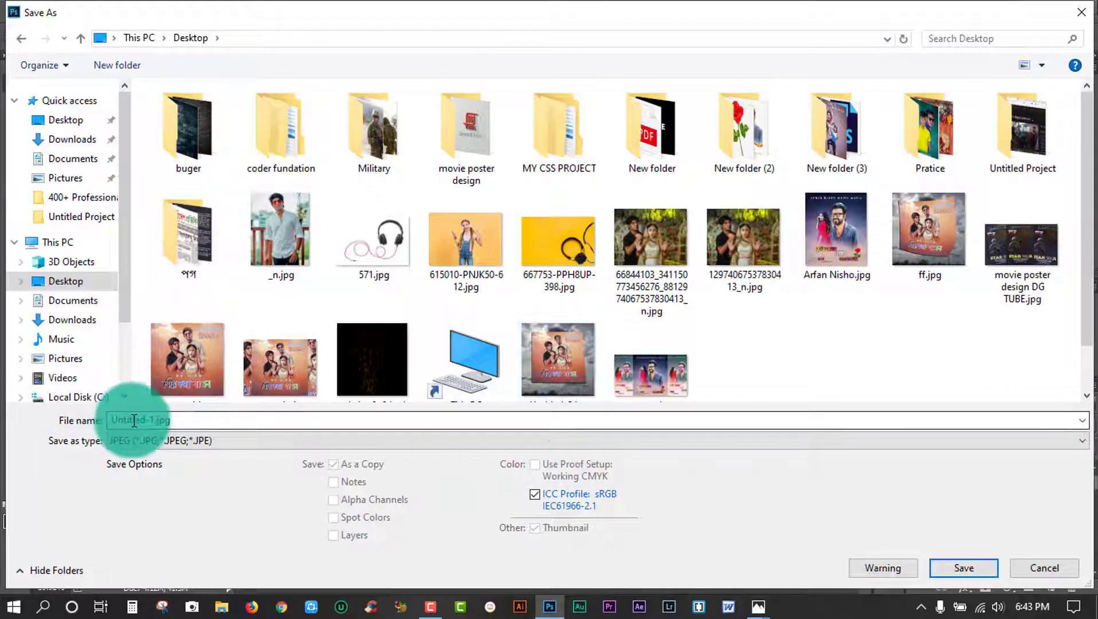
Edit the file name and save the poster as a JPEG at maximum quality 12.
double_click(143, 420)
drag(154, 421, 75, 413)
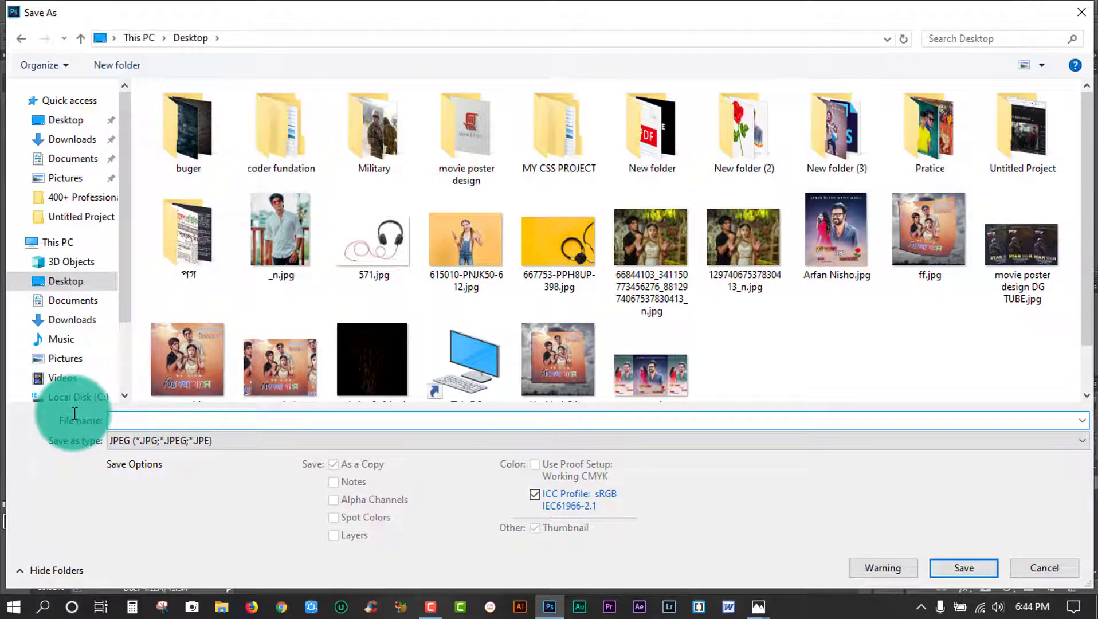
text(poster design.jpg)
key(Return)
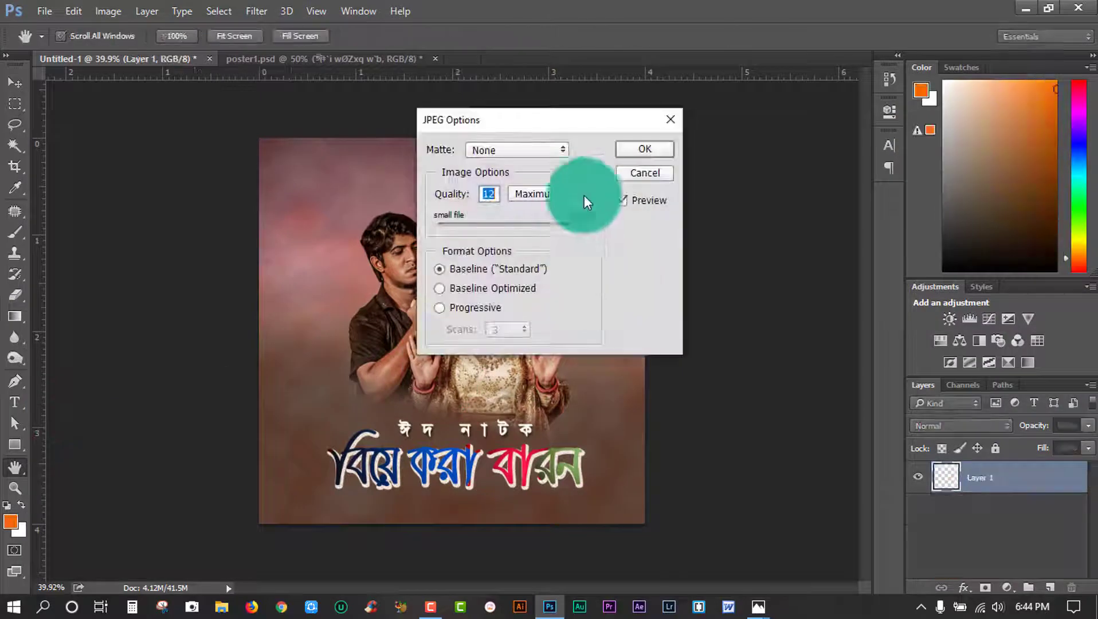
click(623, 153)
Zoom in on the saved poster.
mouse_move(579, 278)
mouse_down()
mouse_move(598, 277)
mouse_move(577, 275)
mouse_up()
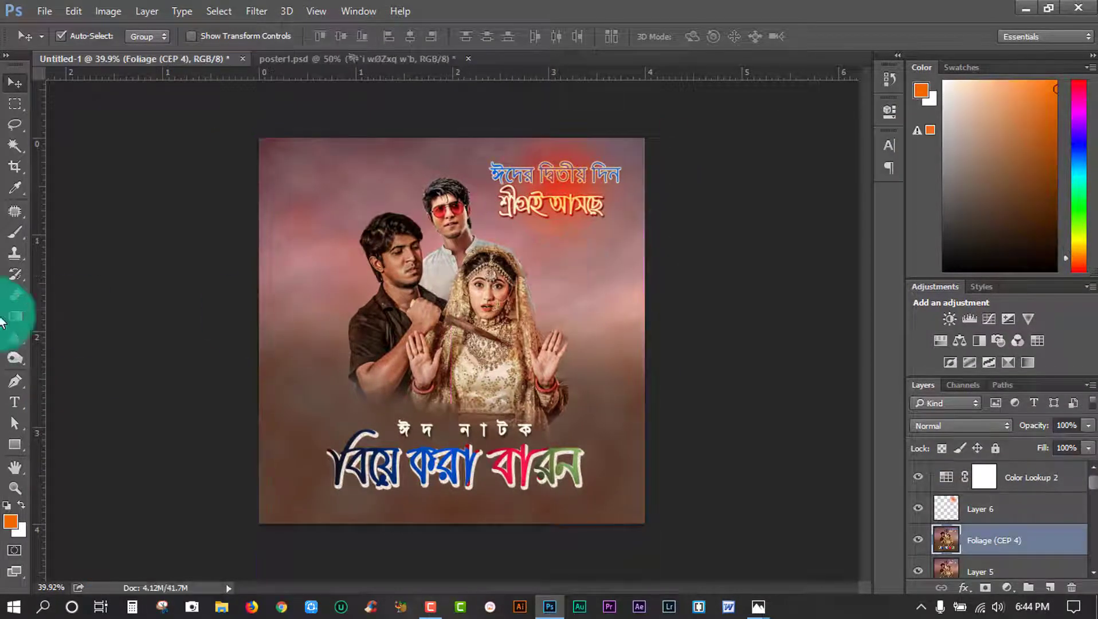
click(8, 498)
mouse_move(435, 270)
mouse_down()
mouse_move(497, 293)
mouse_move(441, 293)
mouse_move(477, 288)
mouse_up()
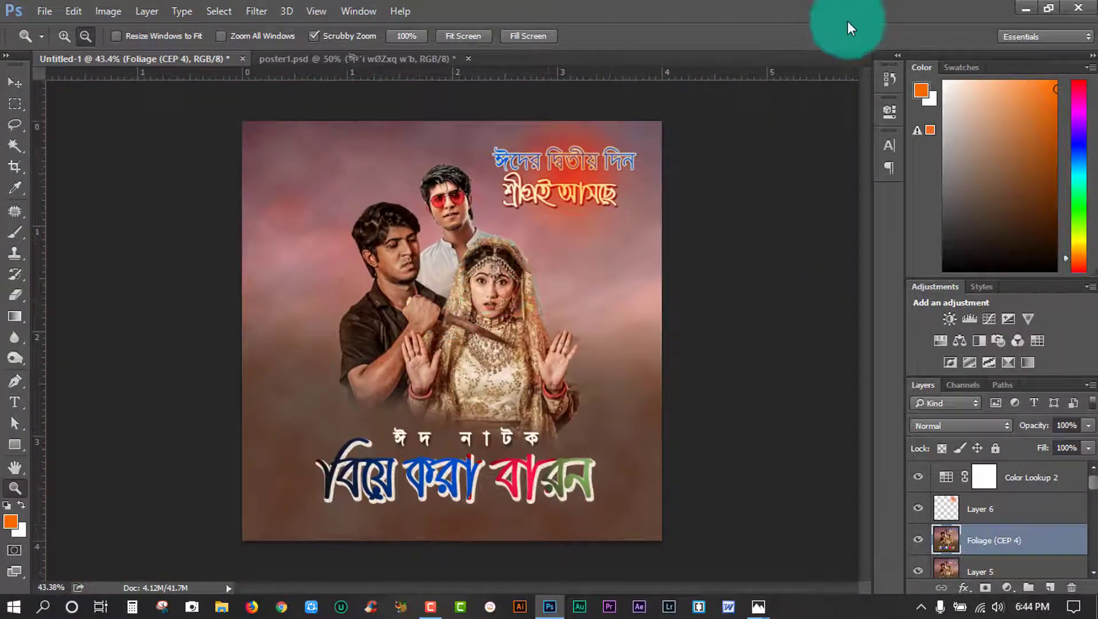